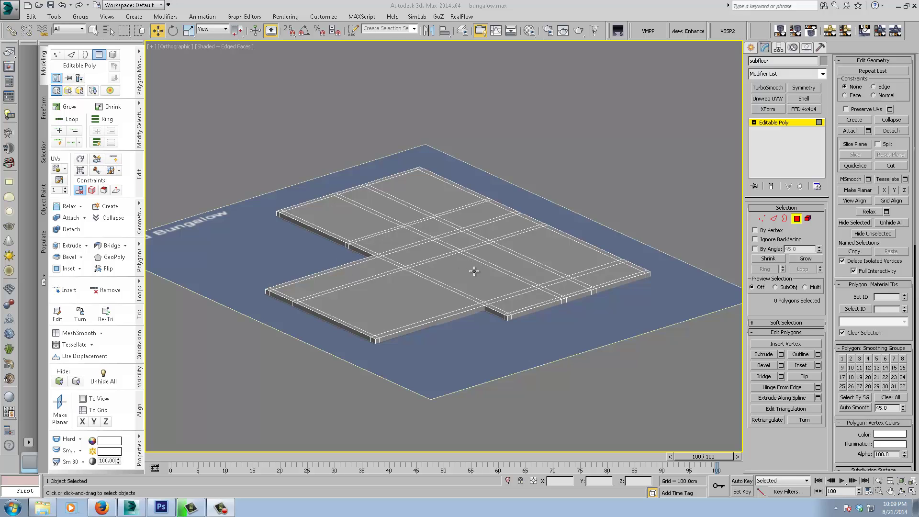
# Select all polygons of the subfloor and clear the selection again.
pyautogui.moveTo(473, 285); pyautogui.dragTo(481, 246, button='middle')
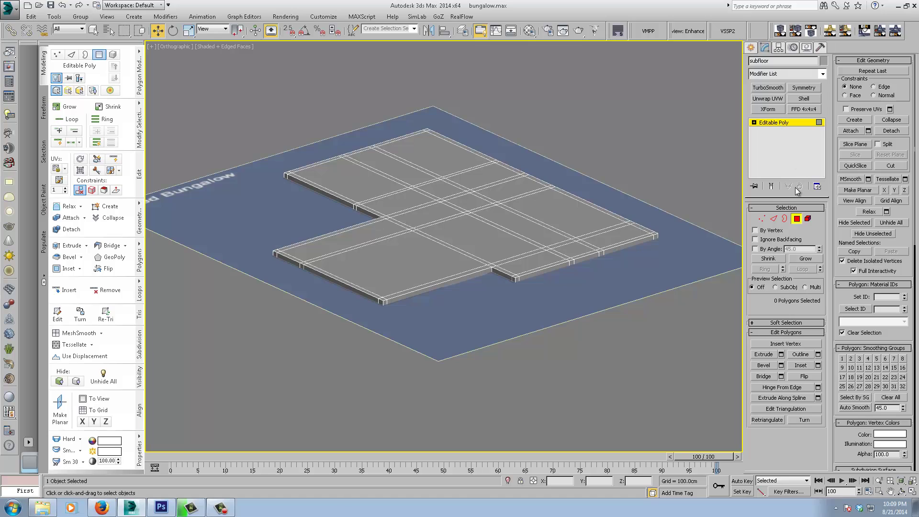
pyautogui.hotkey('ctrl', 'a')
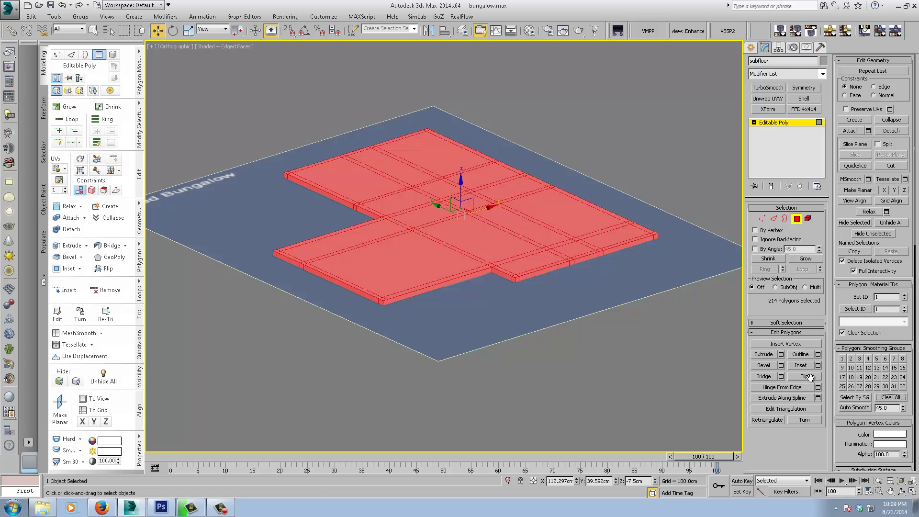
pyautogui.click(676, 351)
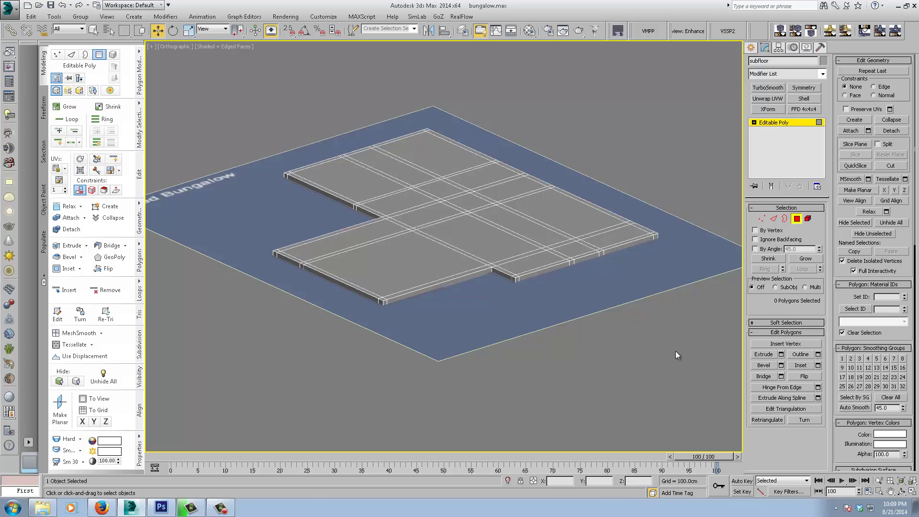
# Hide the sub floor layer and unhide the walls layer.
pyautogui.click(462, 32)
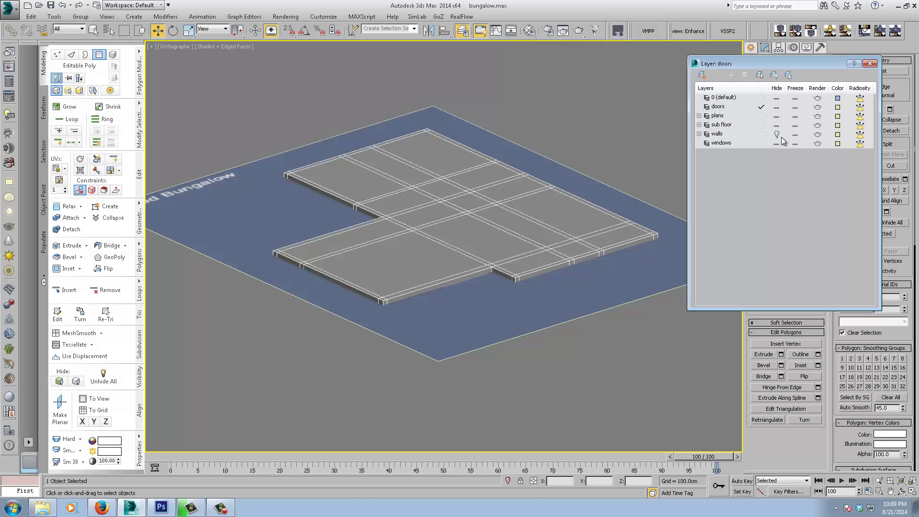
pyautogui.click(776, 125)
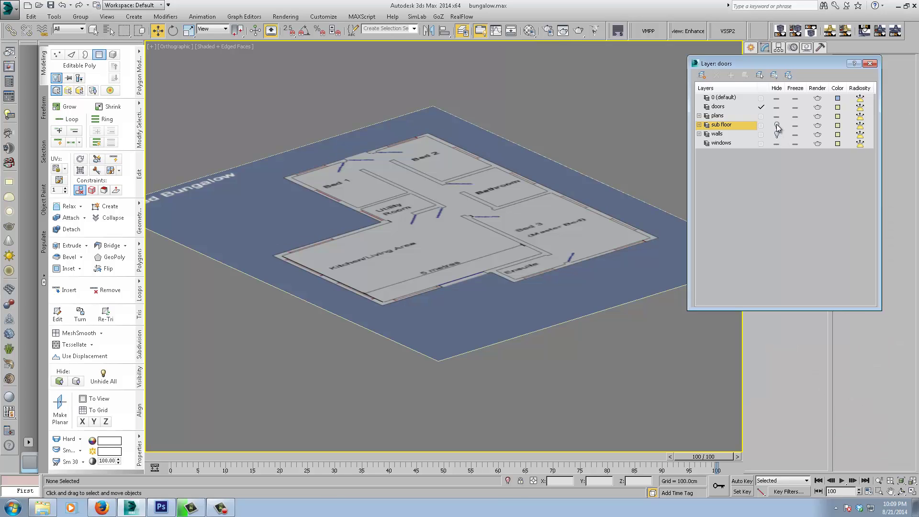
pyautogui.click(776, 134)
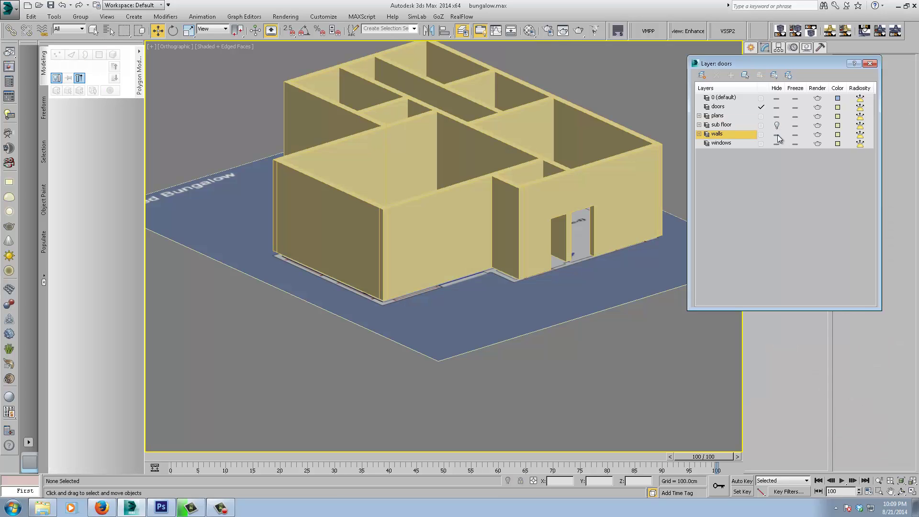
pyautogui.click(869, 63)
# Select all objects on the walls layer and make them see-through so the floor plan shows underneath.
pyautogui.moveTo(699, 185); pyautogui.dragTo(643, 186, button='middle')
pyautogui.click(559, 195)
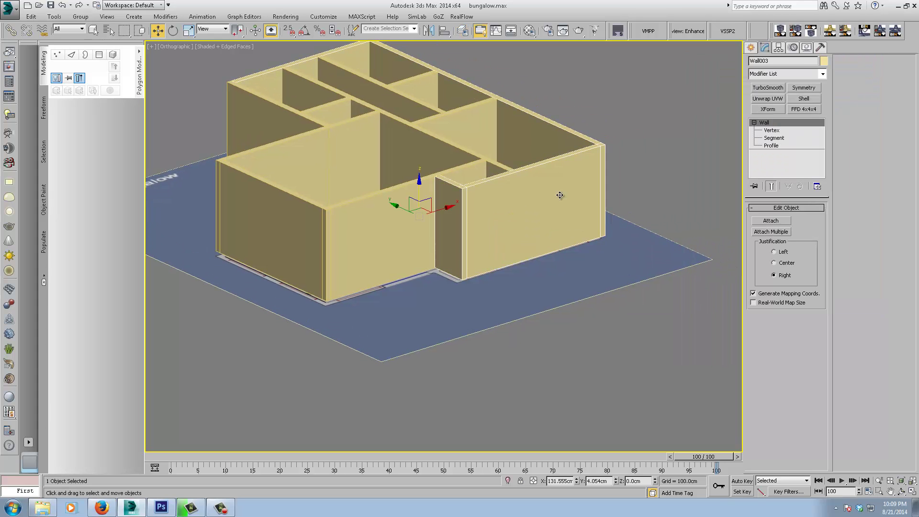
pyautogui.keyDown('alt'); pyautogui.moveTo(479, 247); pyautogui.dragTo(465, 244, button='middle'); pyautogui.keyUp('alt')
pyautogui.moveTo(464, 199); pyautogui.dragTo(488, 242, button='middle')
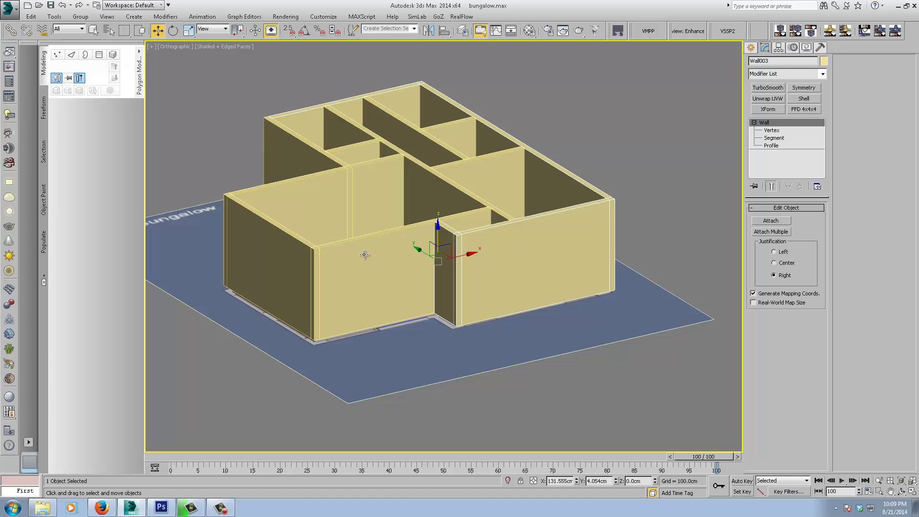
pyautogui.click(460, 30)
pyautogui.rightClick(714, 136)
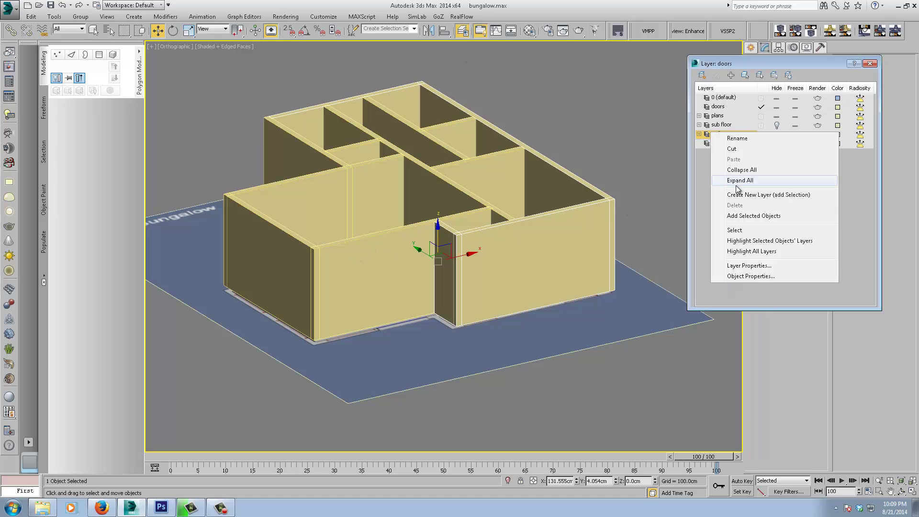
pyautogui.click(743, 232)
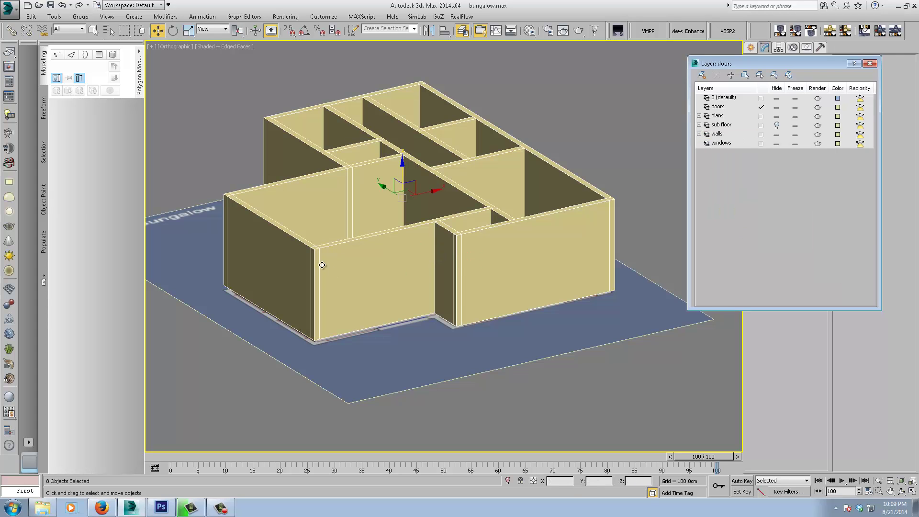
pyautogui.keyDown('alt'); pyautogui.moveTo(322, 265); pyautogui.dragTo(443, 269, button='middle'); pyautogui.keyUp('alt')
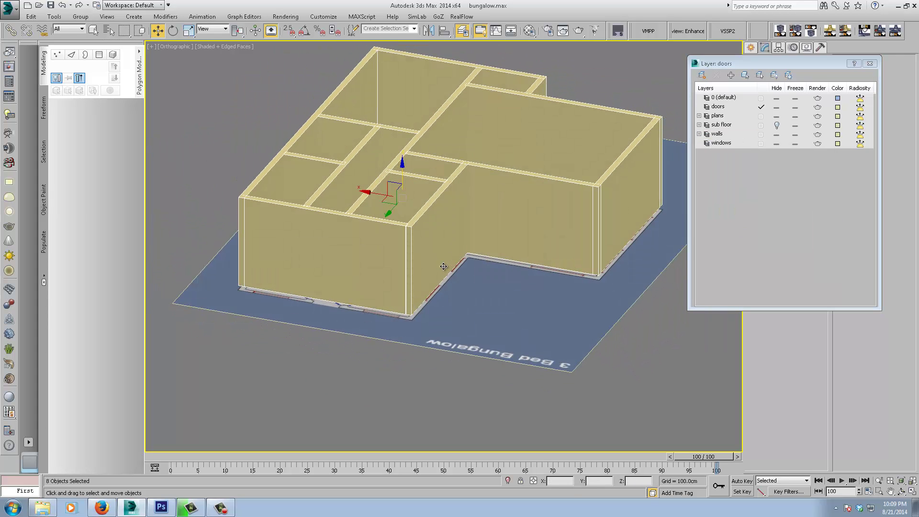
pyautogui.hotkey('alt', 'x')
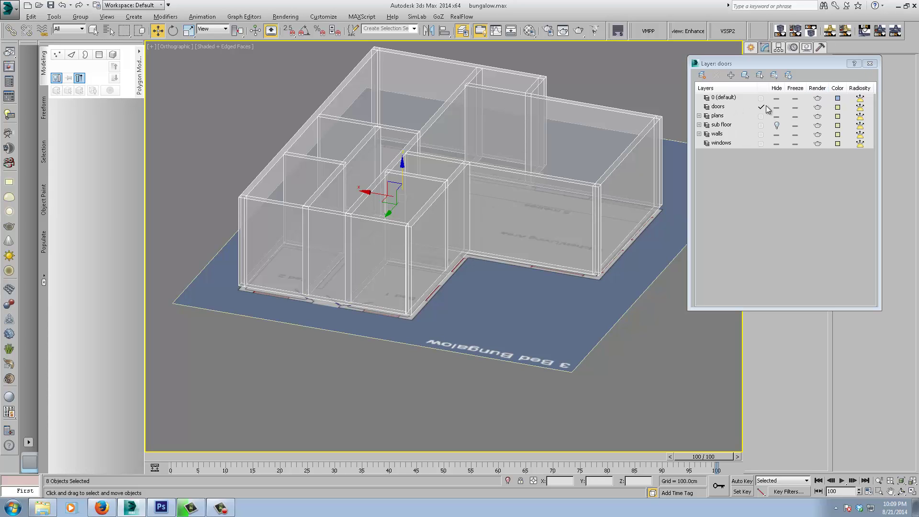
pyautogui.click(871, 64)
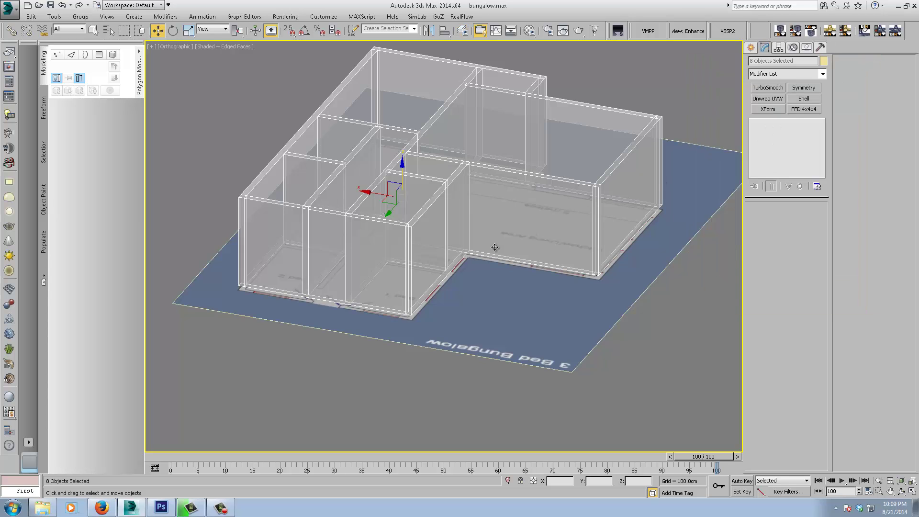
# Inspect the window and door markings on the plan along the outer walls through the see-through walls.
pyautogui.scroll(5, 459, 264)
pyautogui.scroll(5, 470, 275)
pyautogui.moveTo(470, 277); pyautogui.dragTo(461, 244, button='middle')
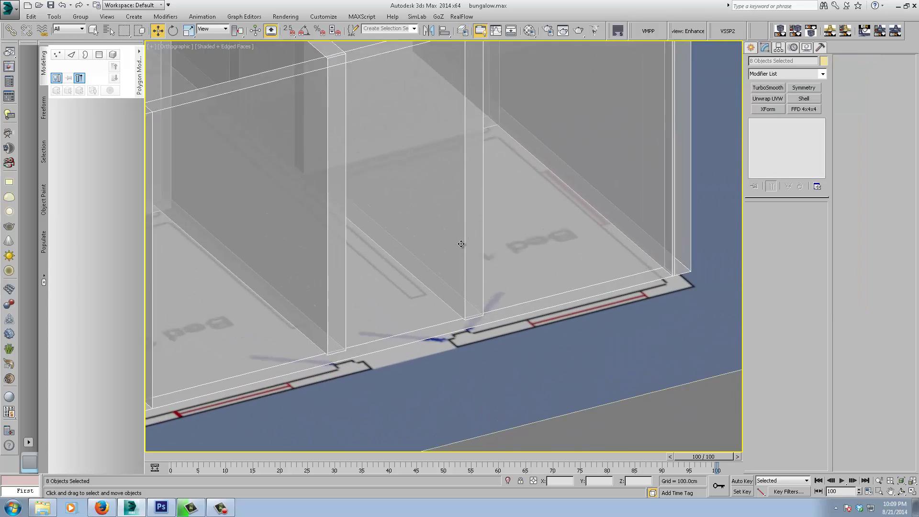
pyautogui.scroll(2, 462, 241)
pyautogui.scroll(-6, 468, 280)
pyautogui.keyDown('alt'); pyautogui.moveTo(469, 281); pyautogui.dragTo(585, 298, button='middle'); pyautogui.keyUp('alt')
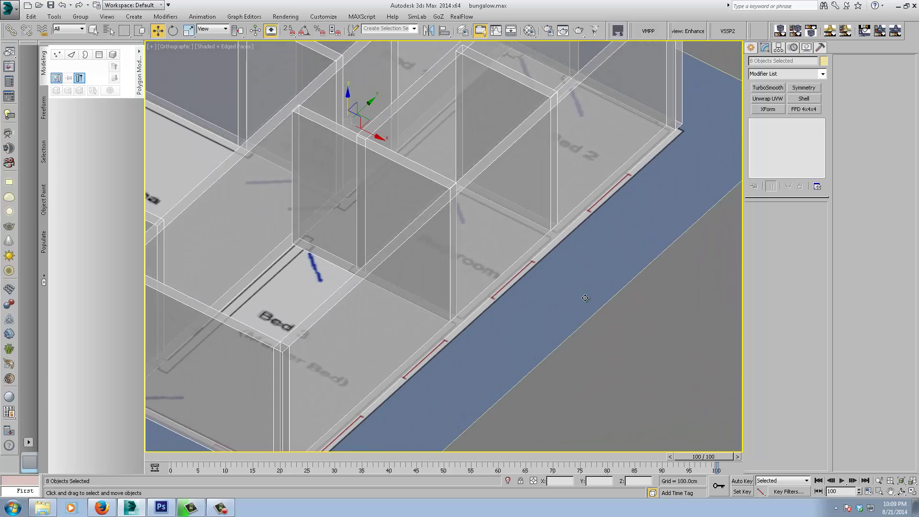
pyautogui.scroll(-6, 529, 252)
pyautogui.keyDown('alt'); pyautogui.moveTo(472, 229); pyautogui.dragTo(493, 267, button='middle'); pyautogui.keyUp('alt')
# Examine the door and window positions of every room on the floor plan in the Top view.
pyautogui.press('t')
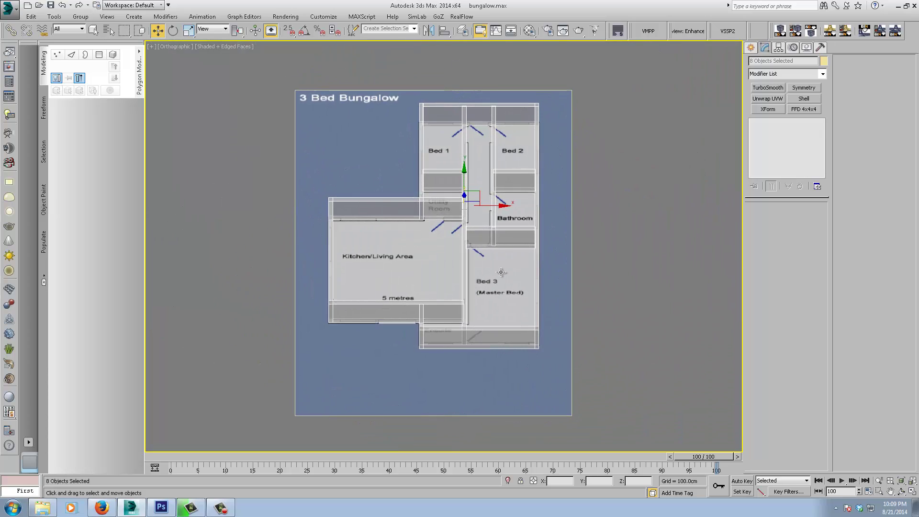
pyautogui.scroll(3, 493, 270)
pyautogui.scroll(-1, 494, 276)
pyautogui.moveTo(549, 248); pyautogui.dragTo(451, 211, button='middle')
pyautogui.scroll(3, 492, 310)
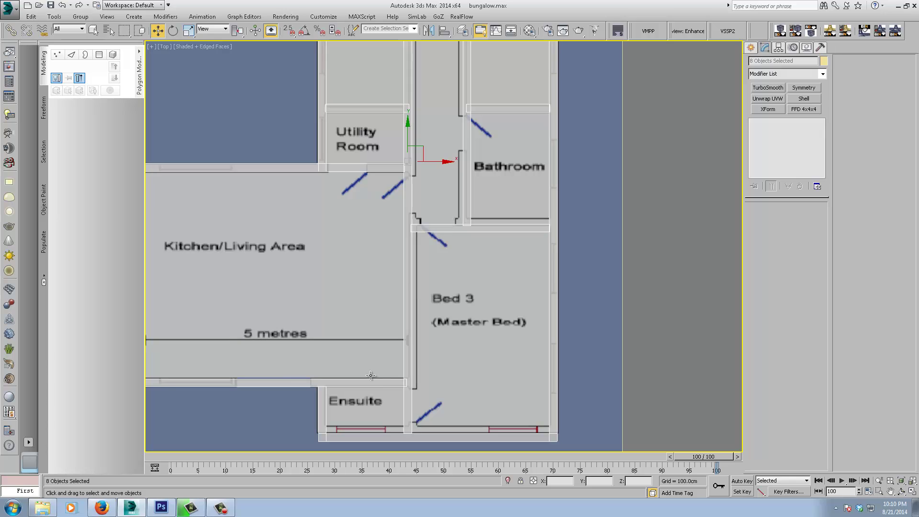
pyautogui.moveTo(357, 400); pyautogui.dragTo(359, 282, button='middle')
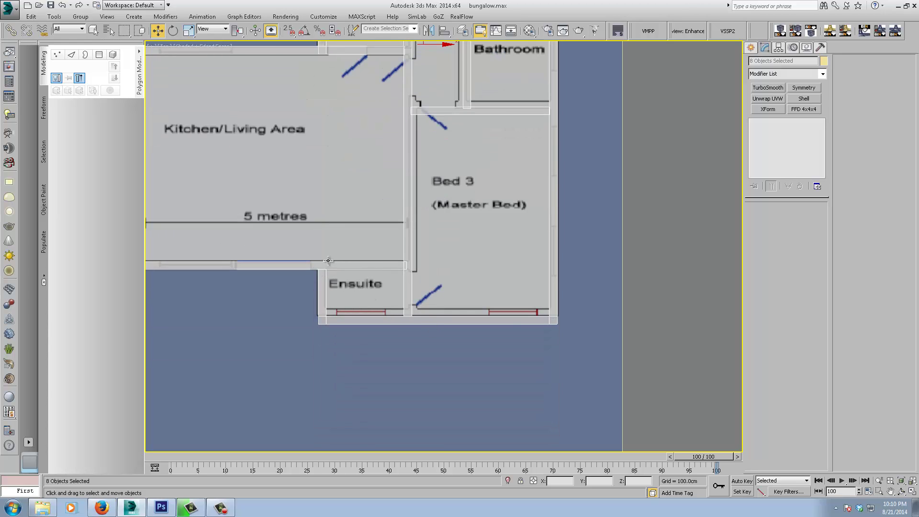
pyautogui.moveTo(381, 214); pyautogui.dragTo(357, 256, button='middle')
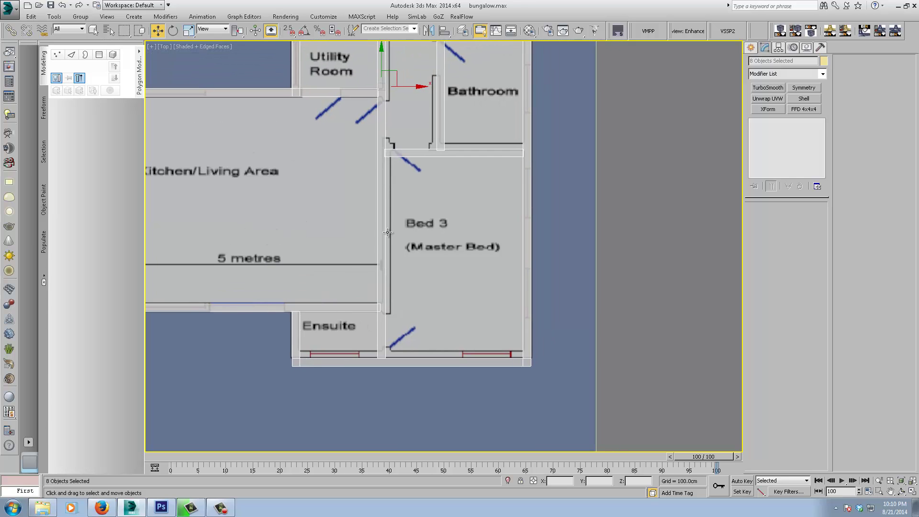
pyautogui.moveTo(325, 92); pyautogui.dragTo(457, 139, button='middle')
pyautogui.scroll(1, 314, 372)
pyautogui.scroll(-1, 315, 372)
pyautogui.moveTo(330, 341); pyautogui.dragTo(337, 366, button='middle')
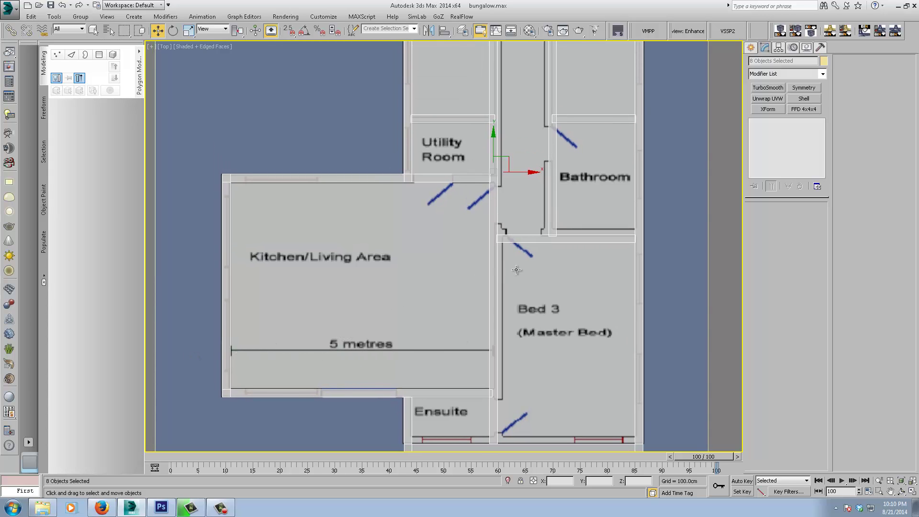
pyautogui.moveTo(596, 215); pyautogui.dragTo(518, 304, button='middle')
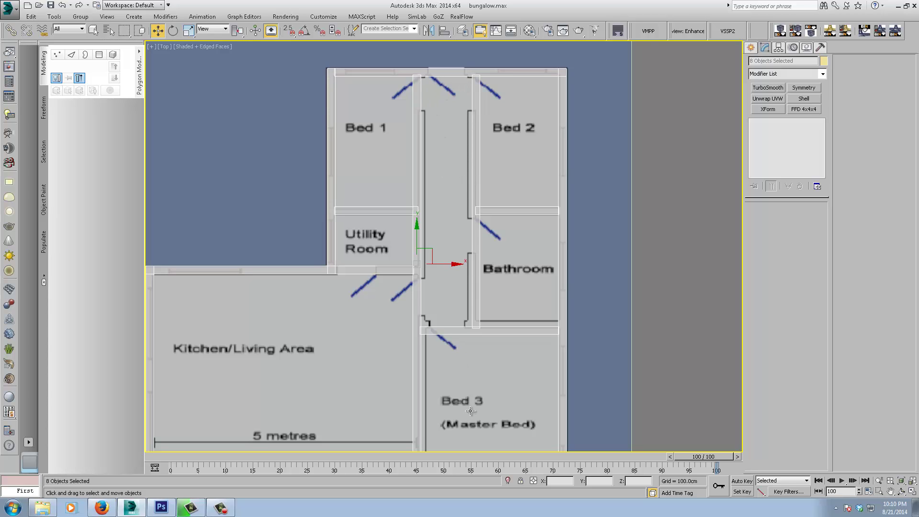
pyautogui.moveTo(471, 410); pyautogui.dragTo(470, 247, button='middle')
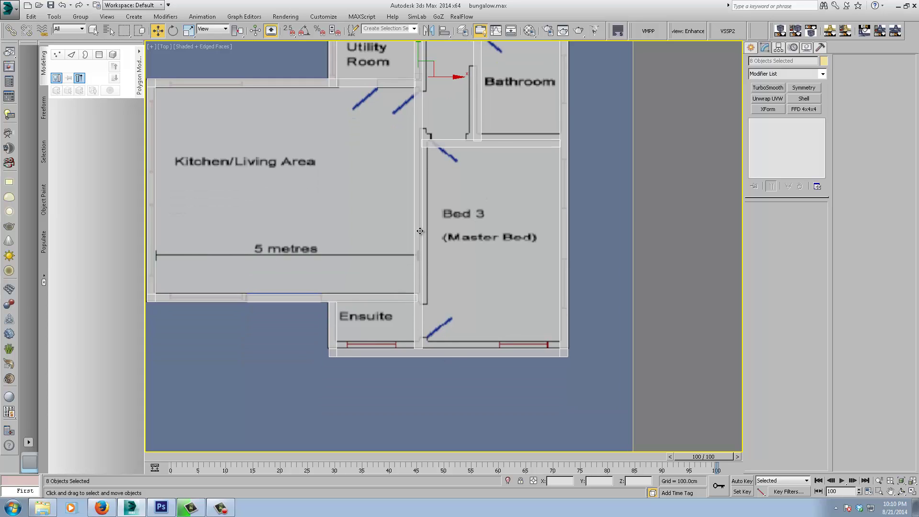
pyautogui.moveTo(455, 188); pyautogui.dragTo(466, 269, button='middle')
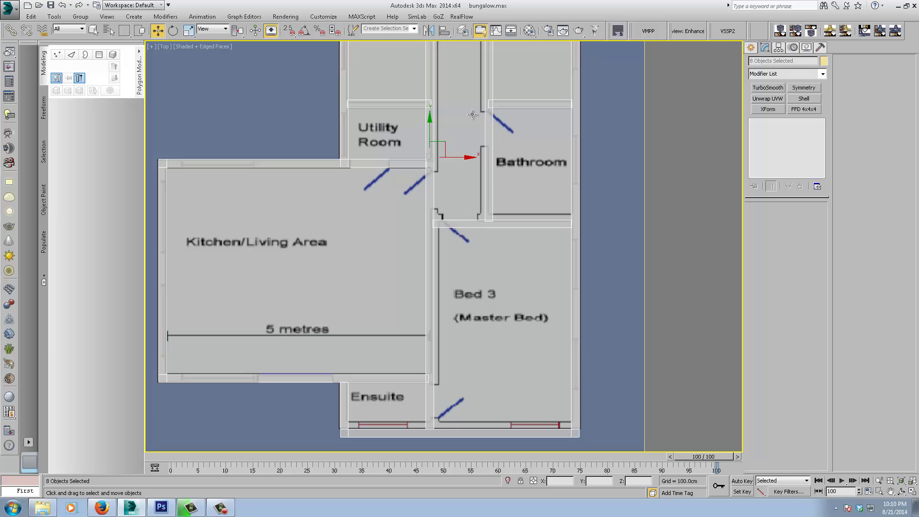
pyautogui.moveTo(469, 195); pyautogui.dragTo(488, 202, button='middle')
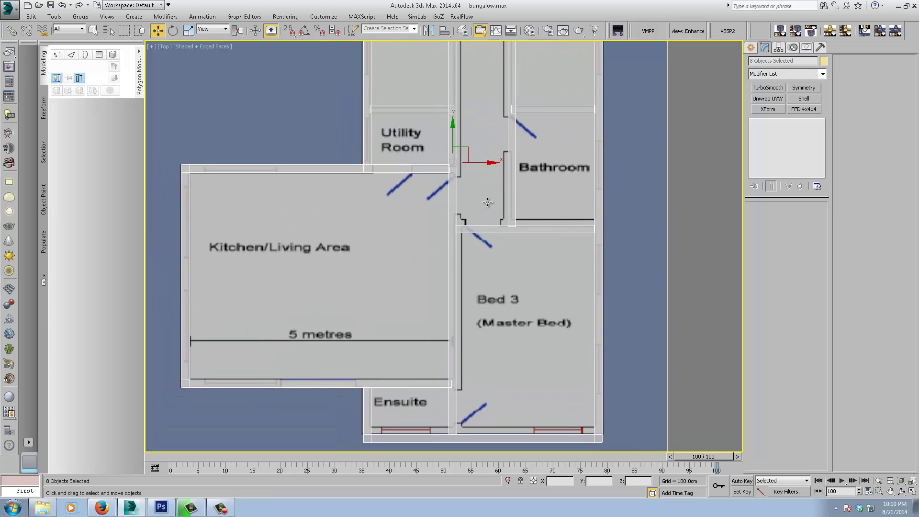
# Try moving the end vertex and the segment of the wall between the Bathroom and Bed 3.
pyautogui.click(493, 231)
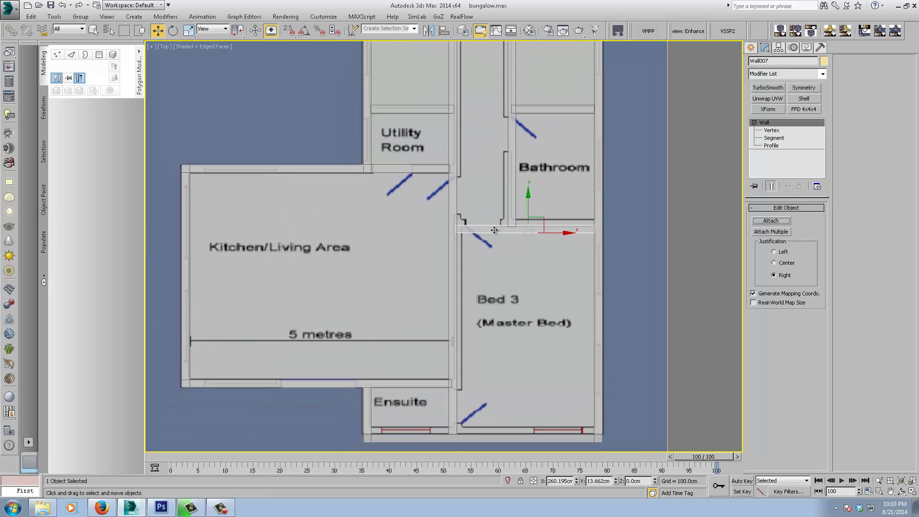
pyautogui.moveTo(534, 203); pyautogui.dragTo(534, 201)
pyautogui.press('1')
pyautogui.moveTo(485, 233); pyautogui.dragTo(447, 224)
pyautogui.rightClick(447, 224)
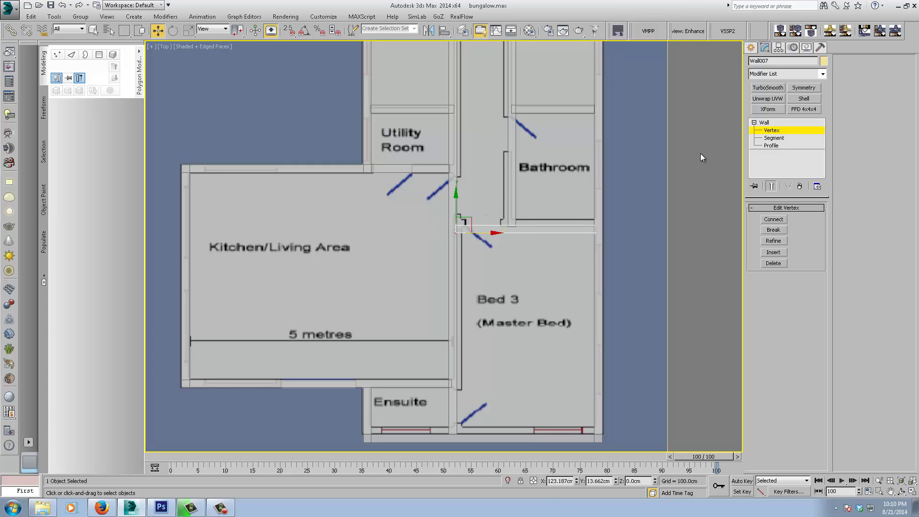
pyautogui.click(769, 138)
pyautogui.click(548, 233)
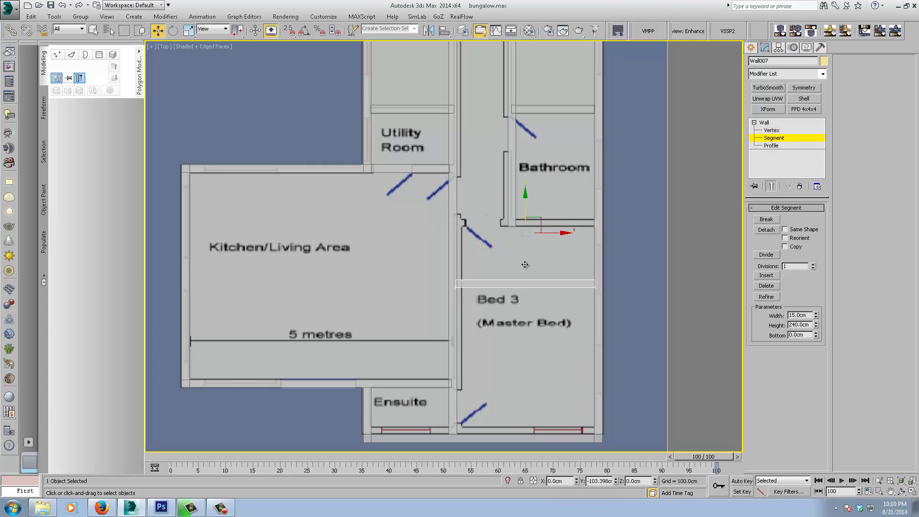
pyautogui.click(765, 123)
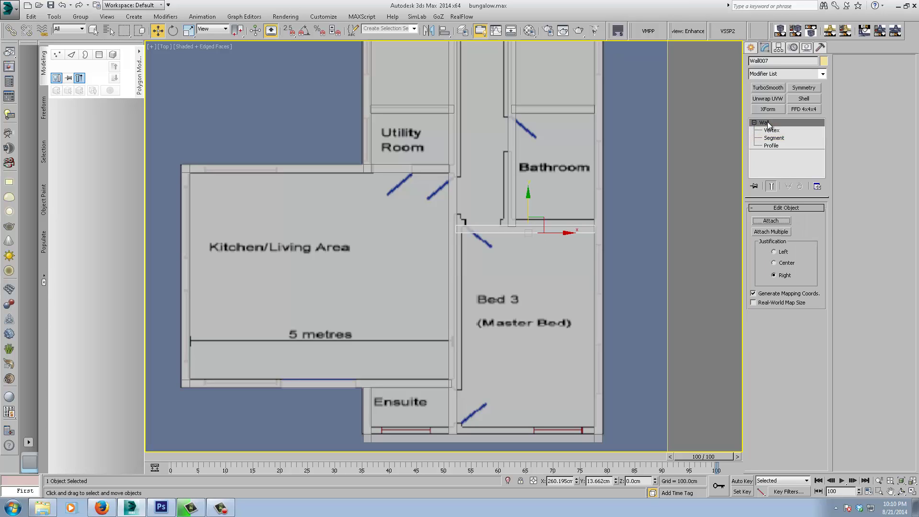
# Bring up the window object types and turn on 2.5D snapping with Edge/Segment as the only snap target.
pyautogui.moveTo(470, 243); pyautogui.dragTo(437, 249, button='middle')
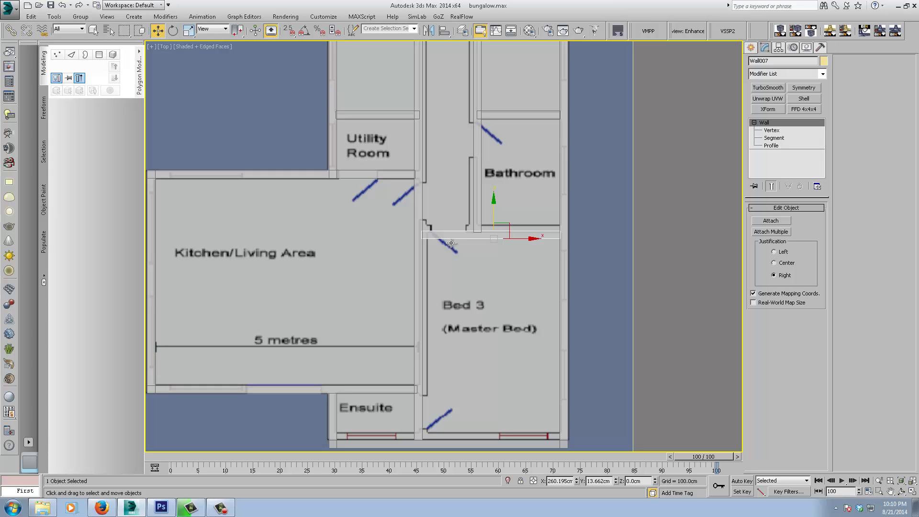
pyautogui.moveTo(340, 207); pyautogui.dragTo(342, 218, button='middle')
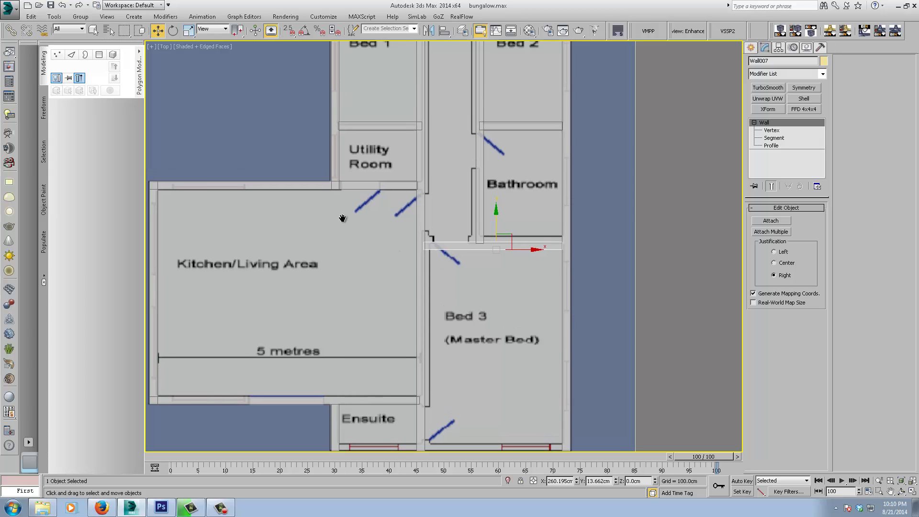
pyautogui.scroll(-3, 342, 218)
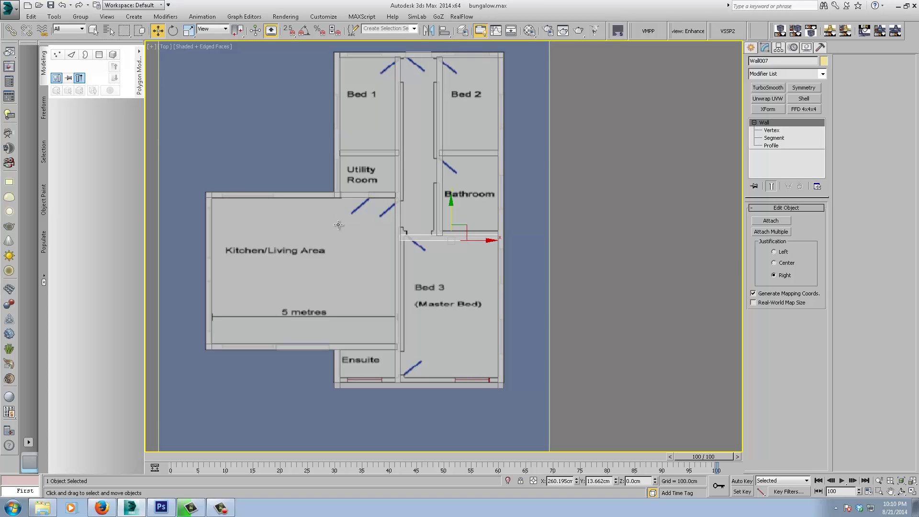
pyautogui.keyDown('alt'); pyautogui.moveTo(332, 276); pyautogui.dragTo(535, 223, button='middle'); pyautogui.keyUp('alt')
pyautogui.moveTo(543, 302); pyautogui.dragTo(474, 233, button='middle')
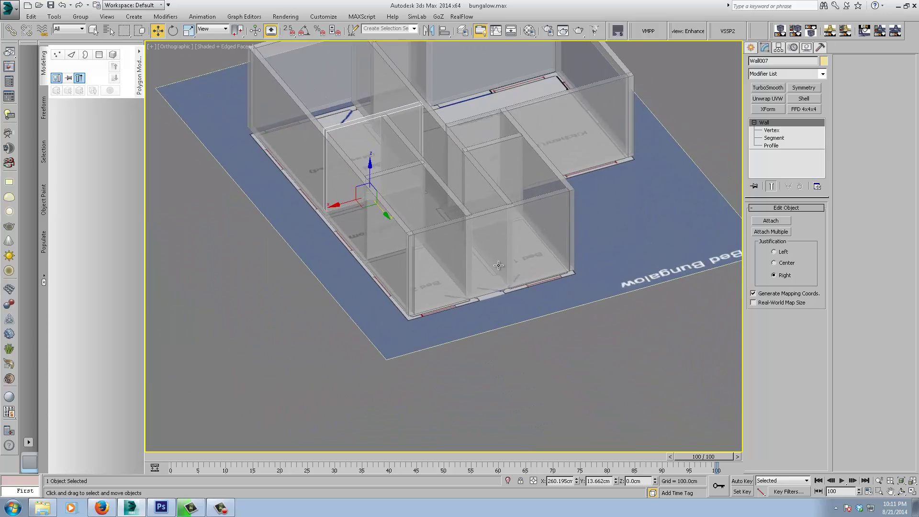
pyautogui.scroll(3, 495, 253)
pyautogui.scroll(-1, 496, 253)
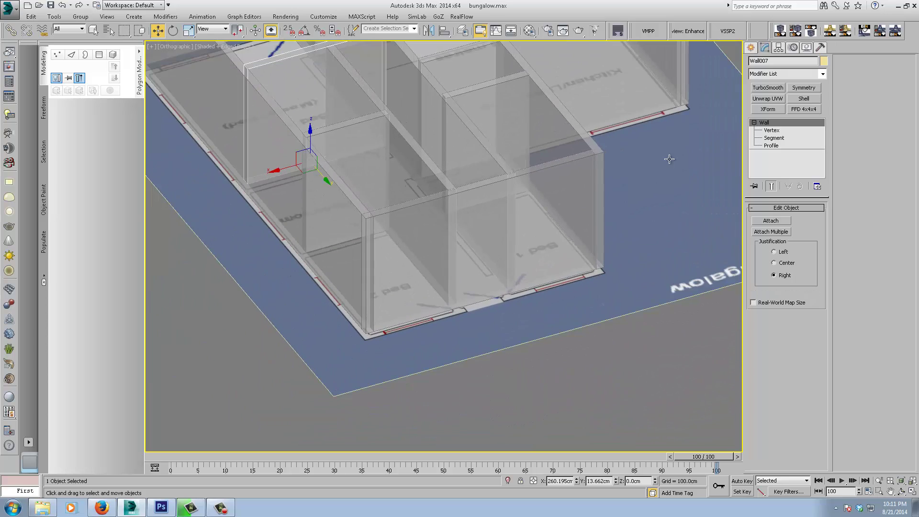
pyautogui.click(749, 48)
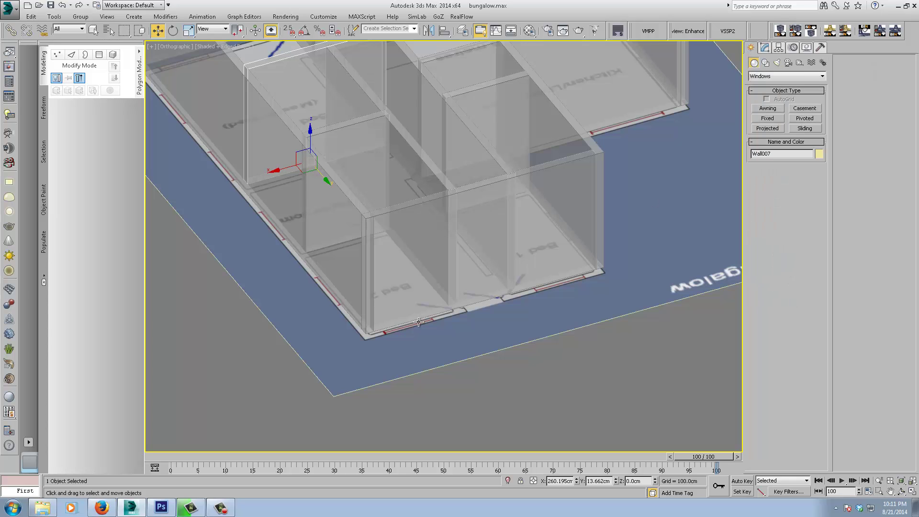
pyautogui.press('s')
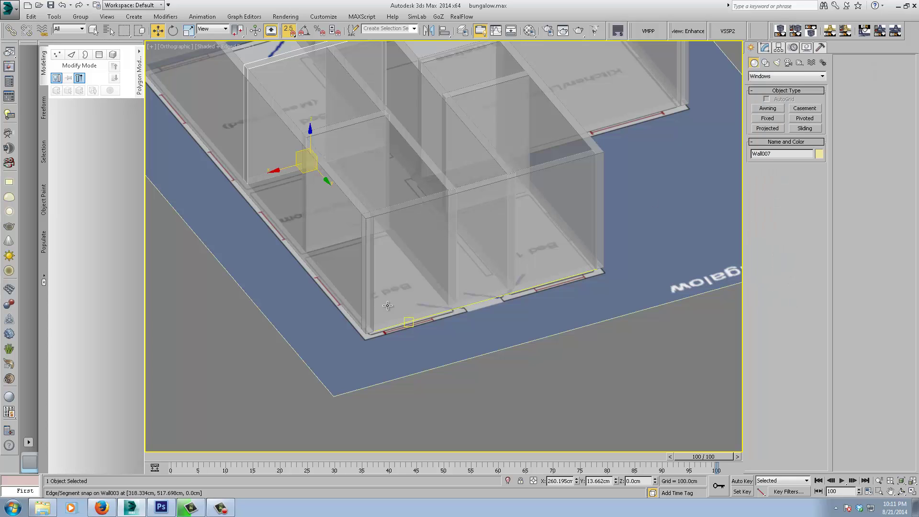
pyautogui.rightClick(287, 32)
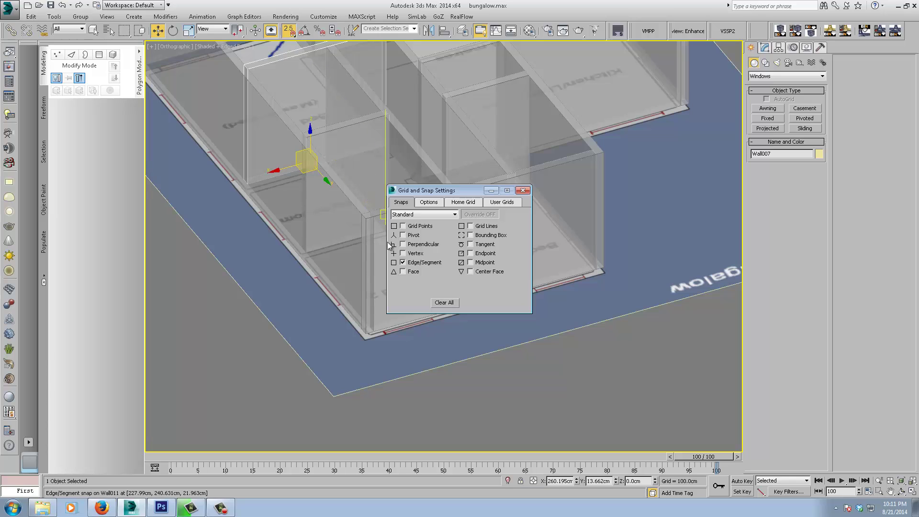
pyautogui.click(403, 262)
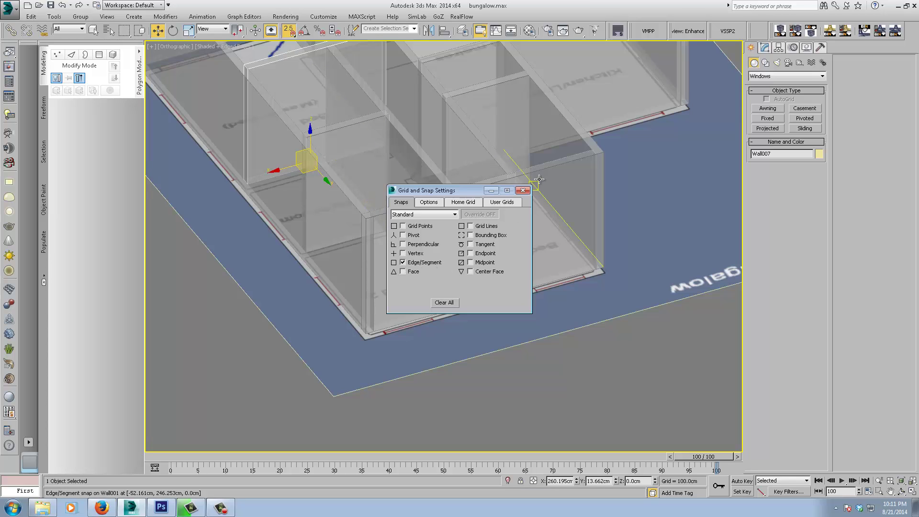
pyautogui.click(523, 190)
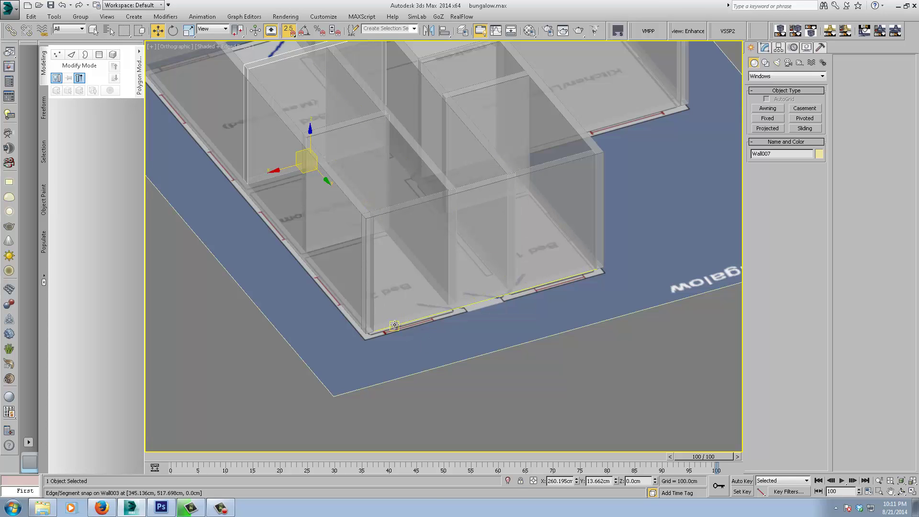
# Try placing a pivoted window about 72 cm wide, 15 cm deep and 129 cm high at the hallway entrance between Bed 1 and Bed 2.
pyautogui.click(804, 118)
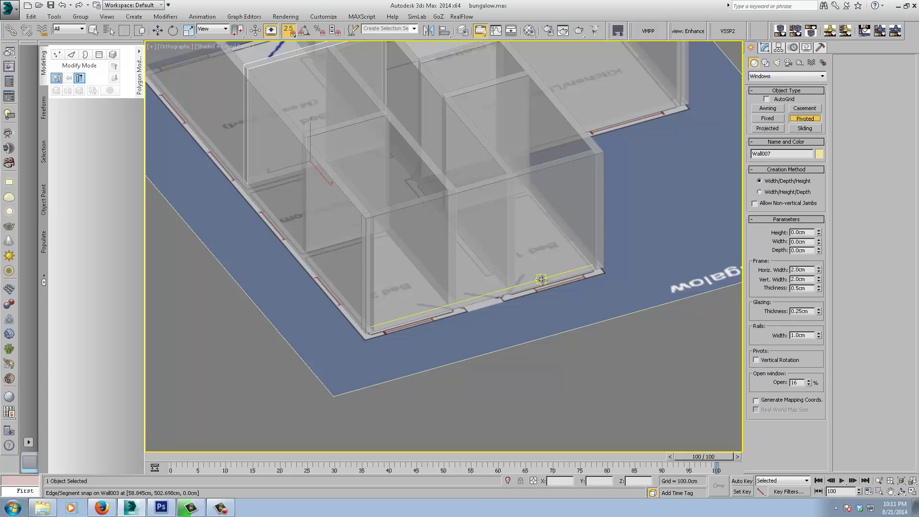
pyautogui.moveTo(495, 336); pyautogui.dragTo(447, 320, button='middle')
pyautogui.scroll(3, 447, 320)
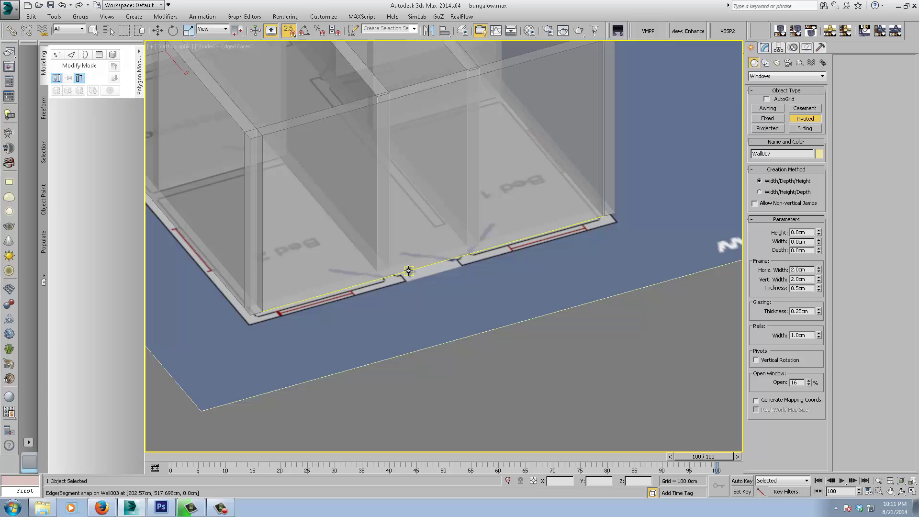
pyautogui.moveTo(407, 271); pyautogui.dragTo(466, 256)
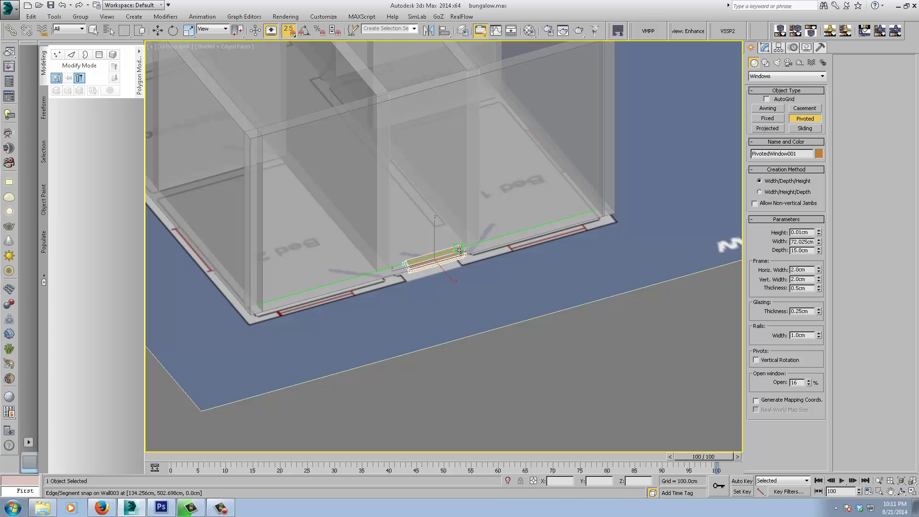
pyautogui.click(459, 250)
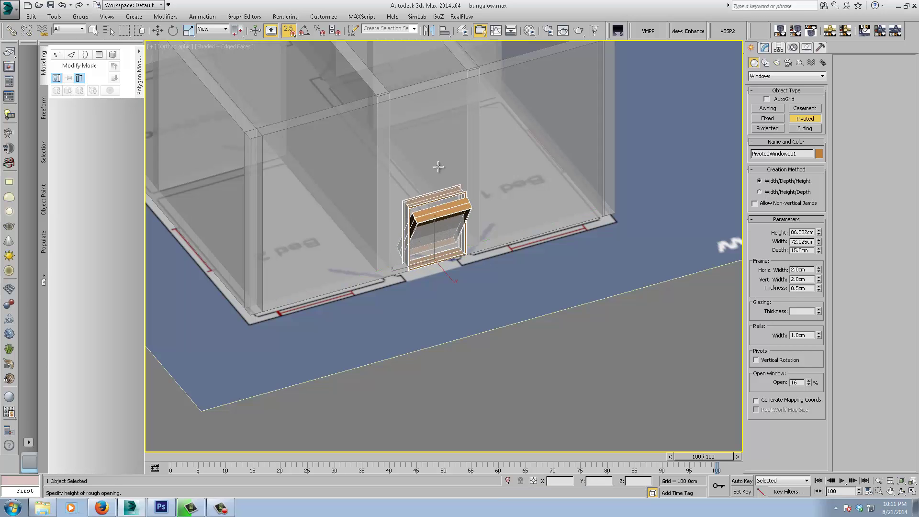
pyautogui.click(437, 135)
pyautogui.moveTo(428, 211); pyautogui.dragTo(411, 215, button='middle')
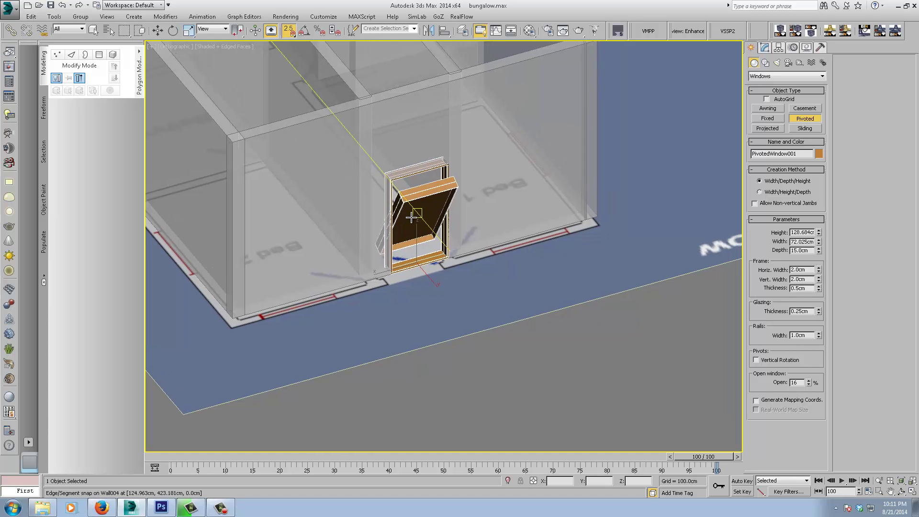
pyautogui.hotkey('ctrl', 'z')
# Create a pivot door about 40 cm wide, 15 cm deep and 93 cm high in the outer wall at the hallway entrance.
pyautogui.click(769, 76)
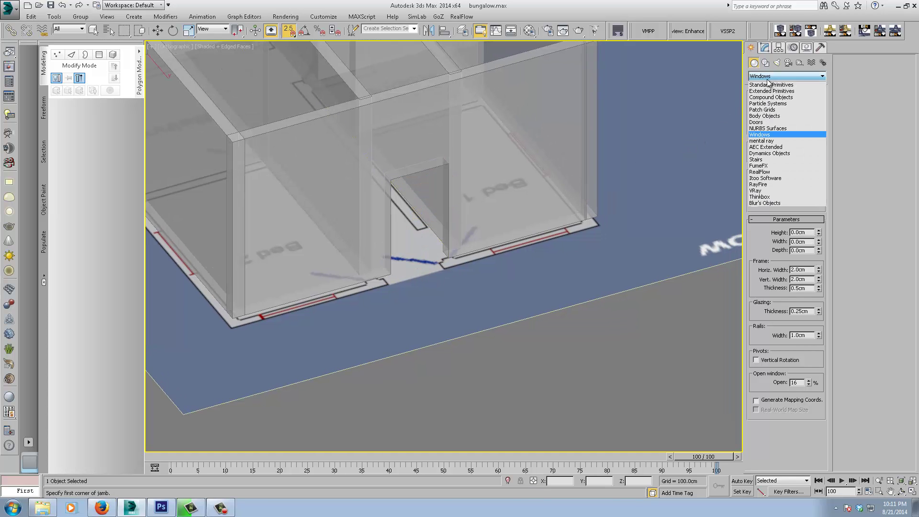
pyautogui.click(767, 122)
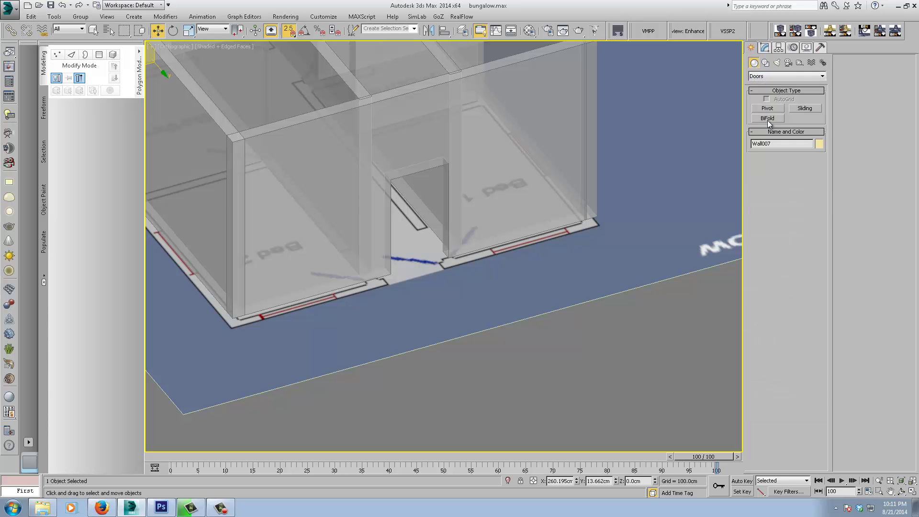
pyautogui.click(768, 109)
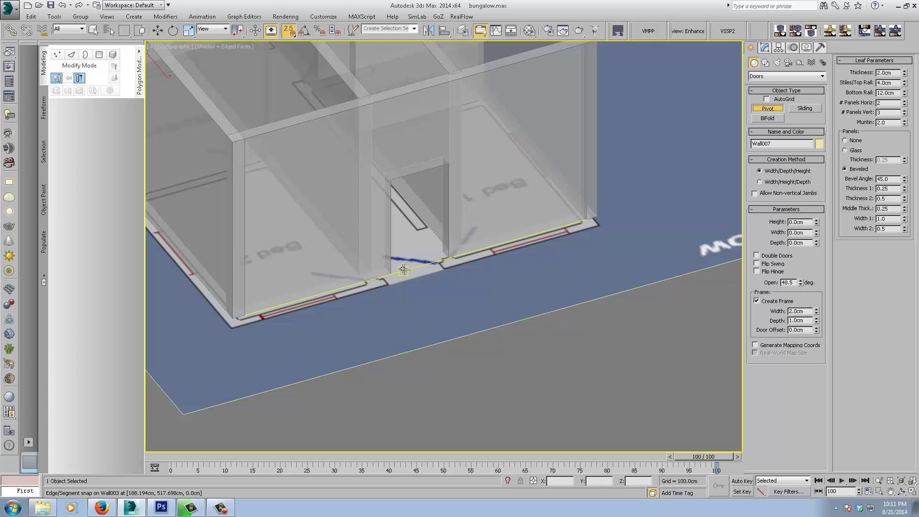
pyautogui.moveTo(403, 269); pyautogui.dragTo(436, 262)
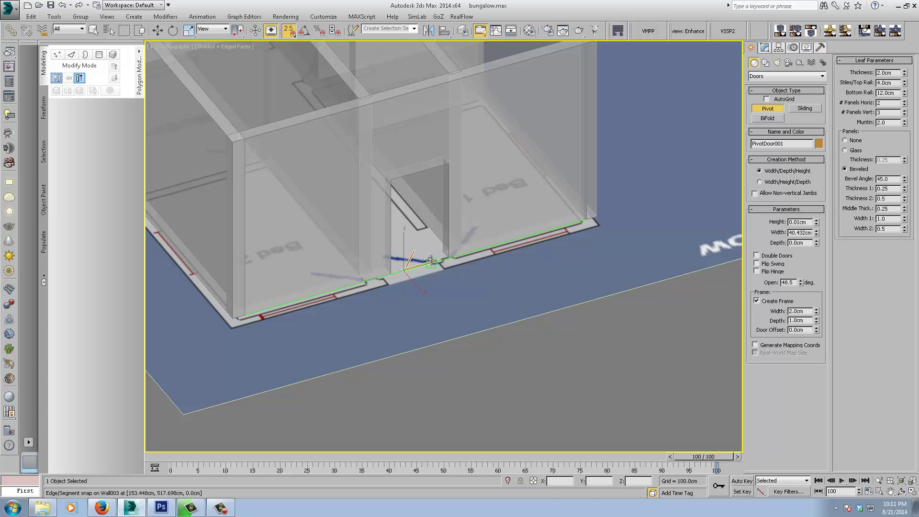
pyautogui.click(430, 257)
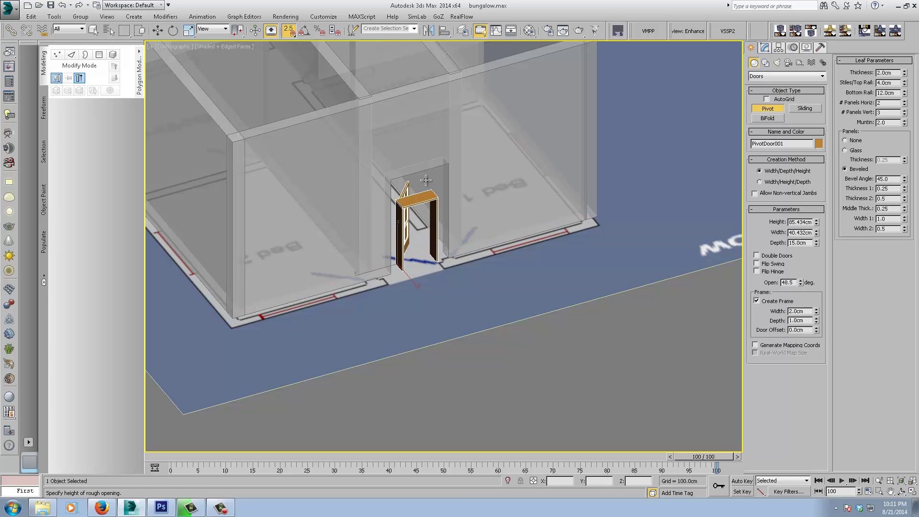
pyautogui.click(423, 174)
pyautogui.moveTo(445, 237); pyautogui.dragTo(407, 303, button='middle')
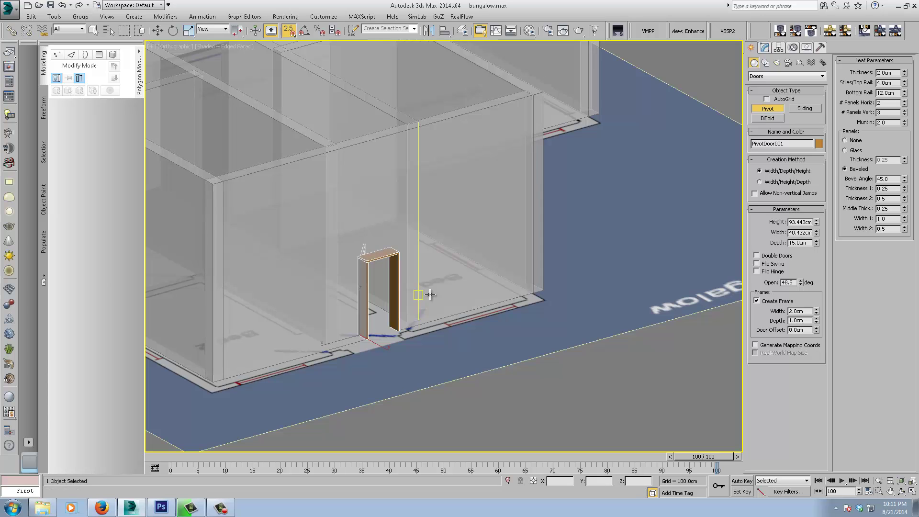
# Turn off snapping and enable generated mapping coordinates for the entrance door.
pyautogui.press('s')
pyautogui.scroll(2, 526, 301)
pyautogui.moveTo(526, 301); pyautogui.dragTo(504, 287, button='middle')
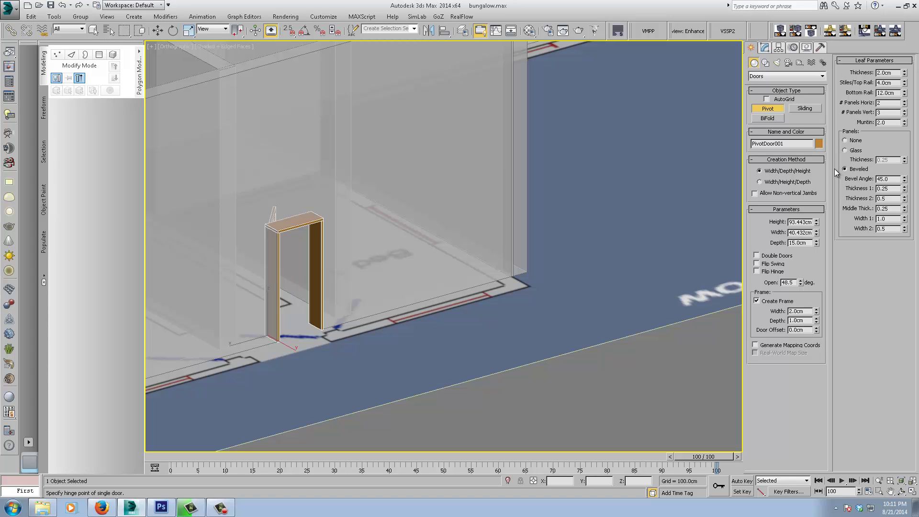
pyautogui.click(755, 345)
pyautogui.moveTo(278, 276); pyautogui.dragTo(309, 256, button='middle')
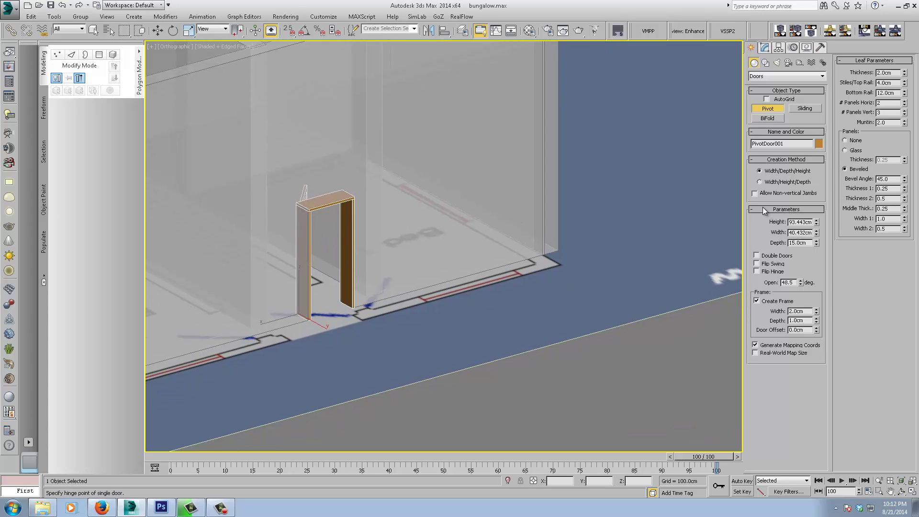
# Try the entrance door's double-door and flip-swing options and flip its hinge so it opens inward as marked on the plan.
pyautogui.click(760, 256)
pyautogui.click(760, 256)
pyautogui.click(756, 263)
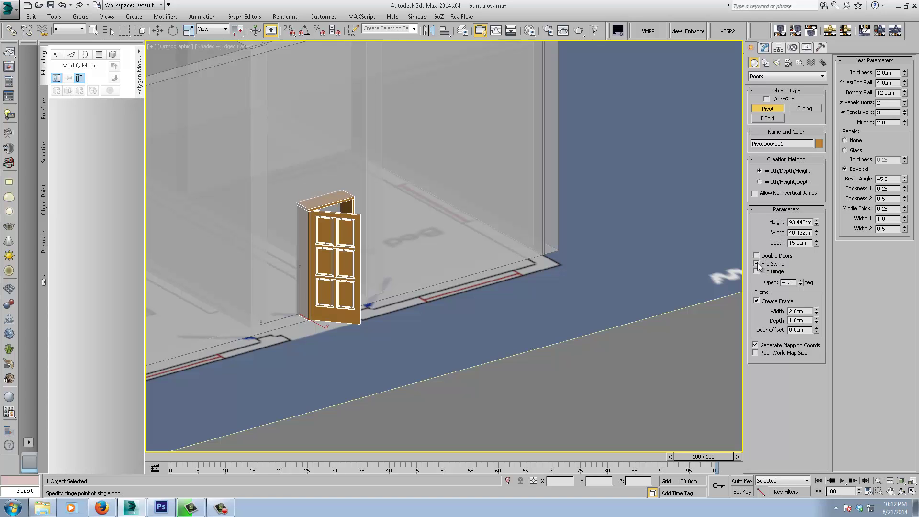
pyautogui.click(756, 271)
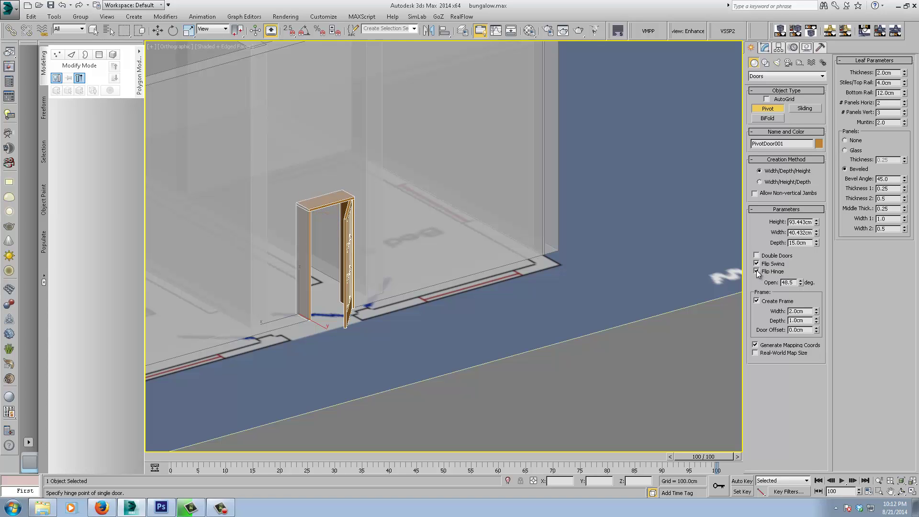
pyautogui.click(756, 271)
pyautogui.keyDown('alt'); pyautogui.moveTo(421, 214); pyautogui.dragTo(604, 259, button='middle'); pyautogui.keyUp('alt')
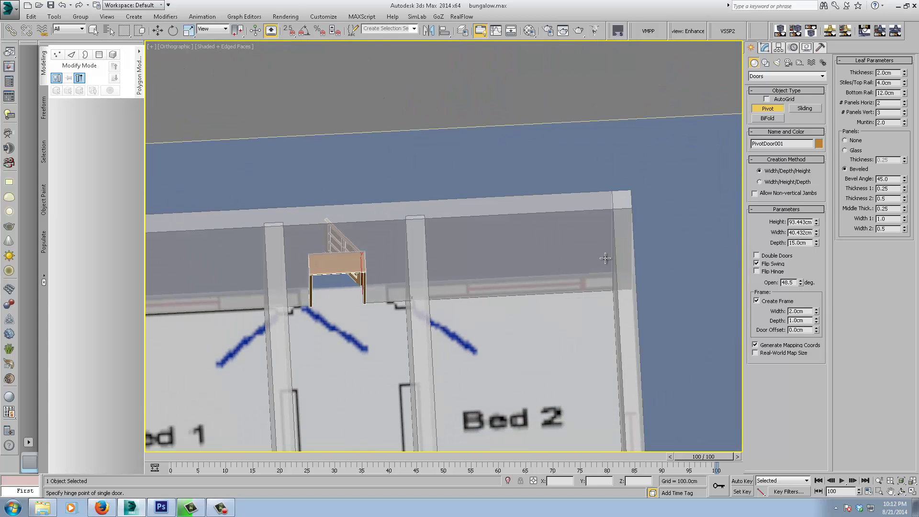
pyautogui.click(757, 271)
pyautogui.keyDown('alt'); pyautogui.moveTo(327, 304); pyautogui.dragTo(189, 263, button='middle'); pyautogui.keyUp('alt')
# Set the entrance door's height to 210 cm and its width to 82 cm.
pyautogui.doubleClick(798, 222)
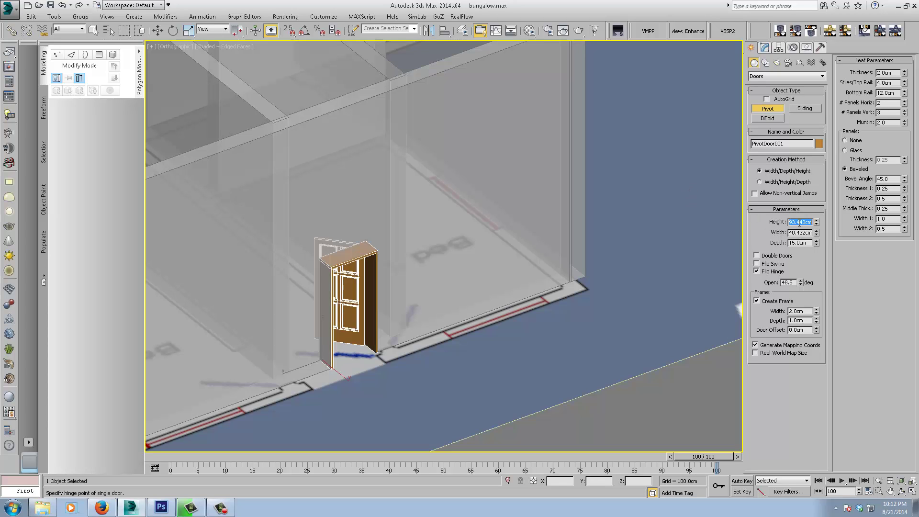
pyautogui.write('210')
pyautogui.press('Return')
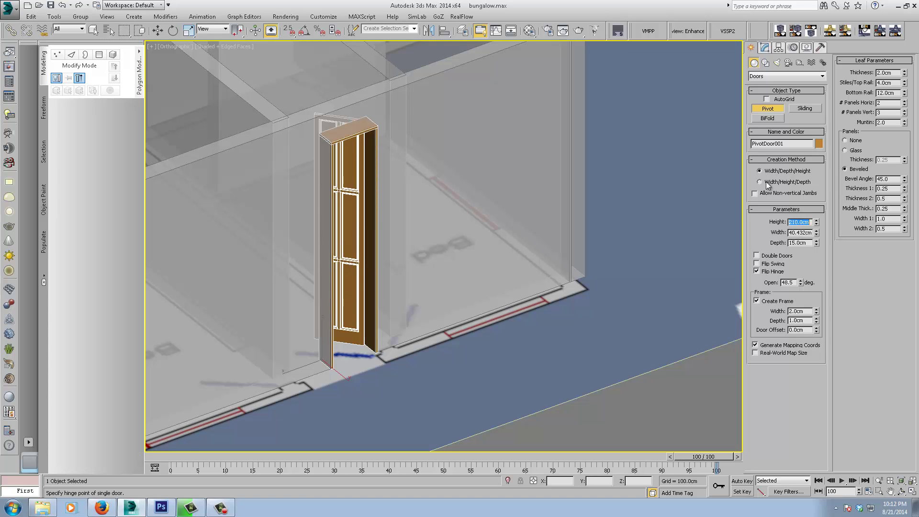
pyautogui.doubleClick(796, 232)
pyautogui.write('82')
pyautogui.press('Return')
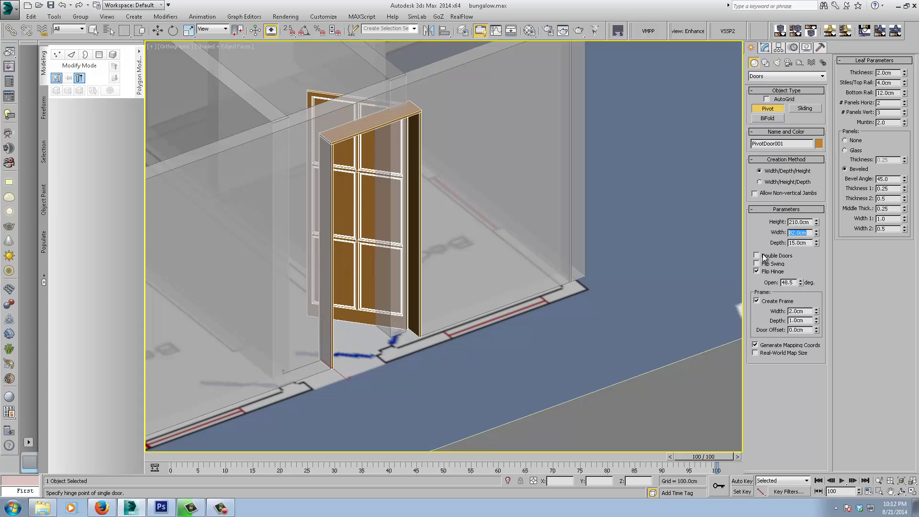
pyautogui.write('t')
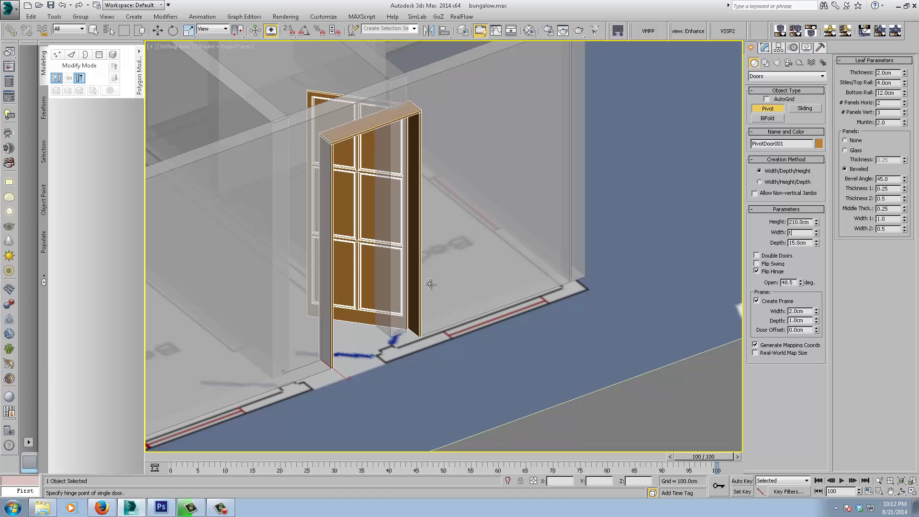
# In the Top view, move the entrance door over its opening on the plan, within the outer wall between Bed 1 and Bed 2.
pyautogui.moveTo(429, 283); pyautogui.dragTo(440, 276, button='middle')
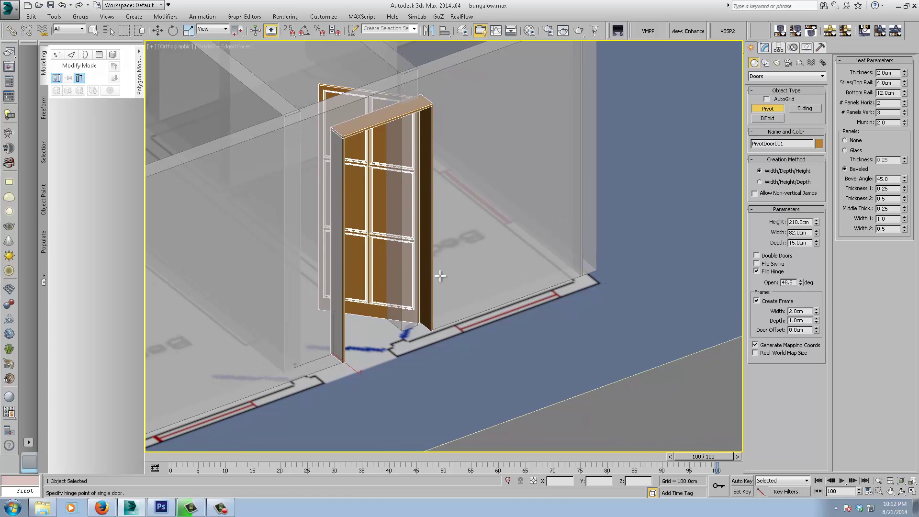
pyautogui.press('t')
pyautogui.scroll(3, 439, 262)
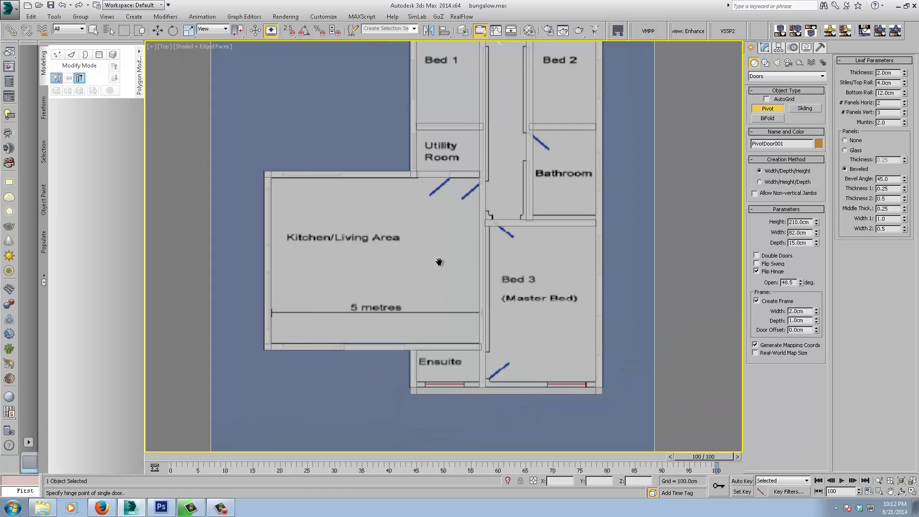
pyautogui.scroll(3, 379, 126)
pyautogui.moveTo(381, 122); pyautogui.dragTo(352, 257, button='middle')
pyautogui.moveTo(389, 224); pyautogui.dragTo(351, 286, button='middle')
pyautogui.press('w')
pyautogui.moveTo(433, 232); pyautogui.dragTo(435, 208)
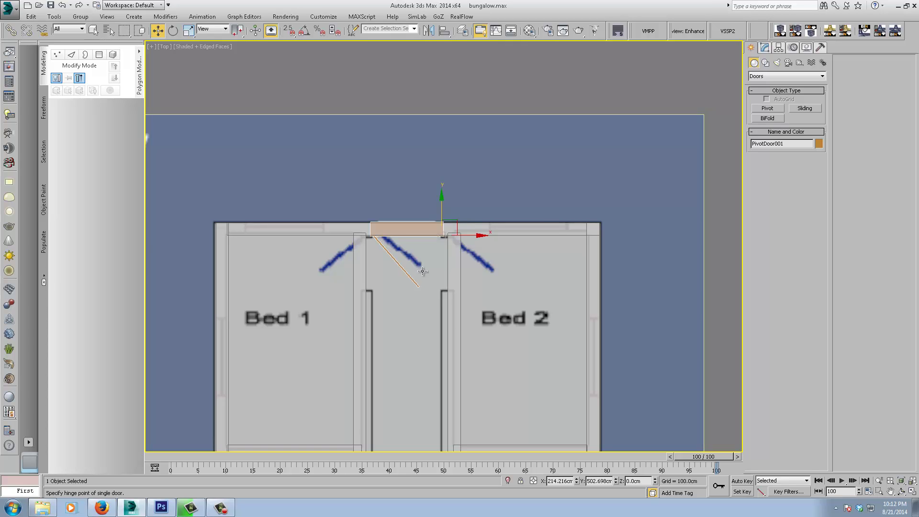
pyautogui.moveTo(422, 271); pyautogui.dragTo(419, 250, button='middle')
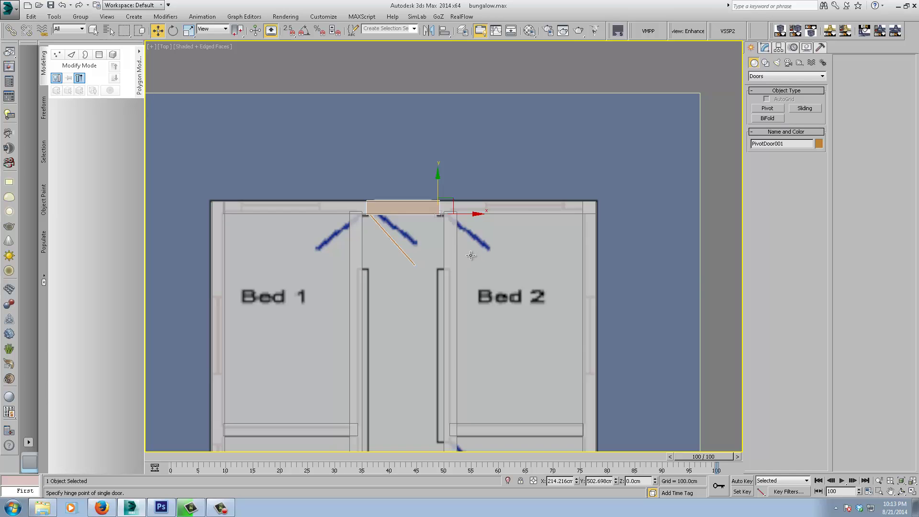
pyautogui.keyDown('alt'); pyautogui.moveTo(471, 255); pyautogui.dragTo(398, 180, button='middle'); pyautogui.keyUp('alt')
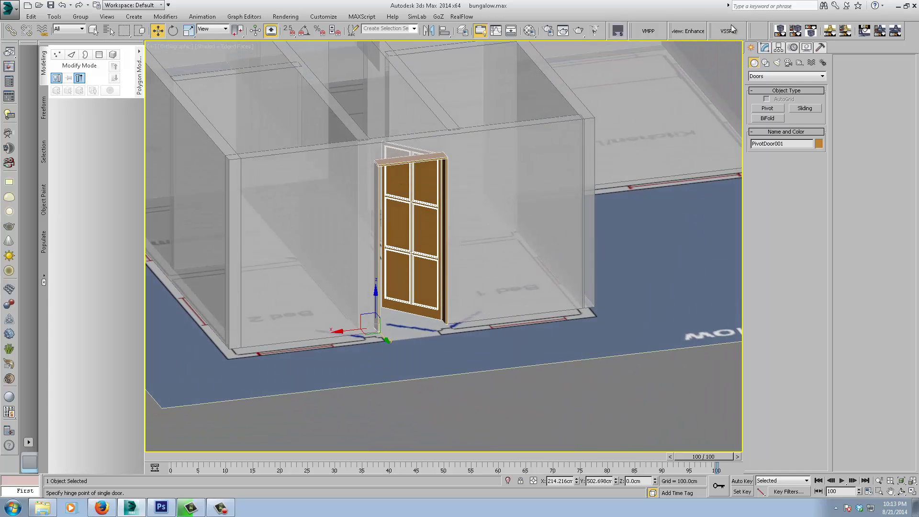
# Try a single-panel leaf on the entrance door, with 1 horizontal and 1 vertical panel.
pyautogui.click(763, 47)
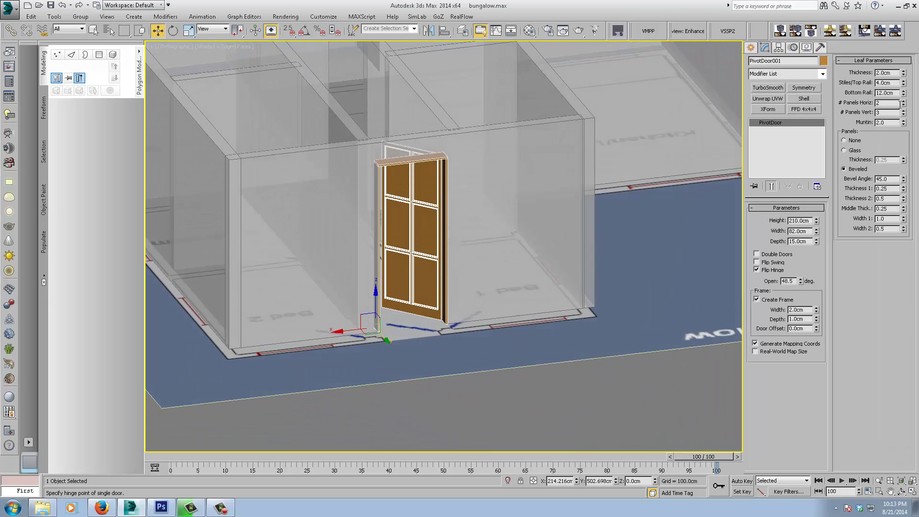
pyautogui.click(903, 105)
pyautogui.click(903, 113)
pyautogui.click(903, 114)
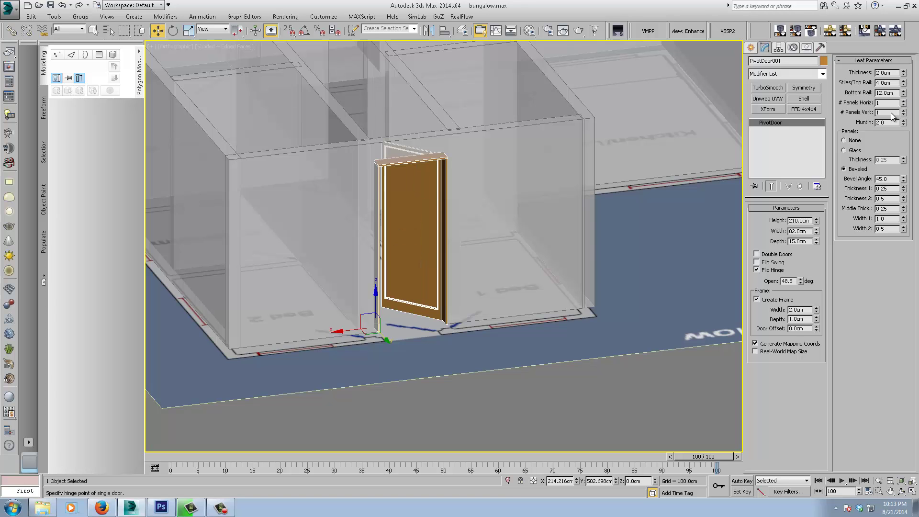
pyautogui.moveTo(409, 219); pyautogui.dragTo(372, 258, button='middle')
pyautogui.scroll(1, 367, 256)
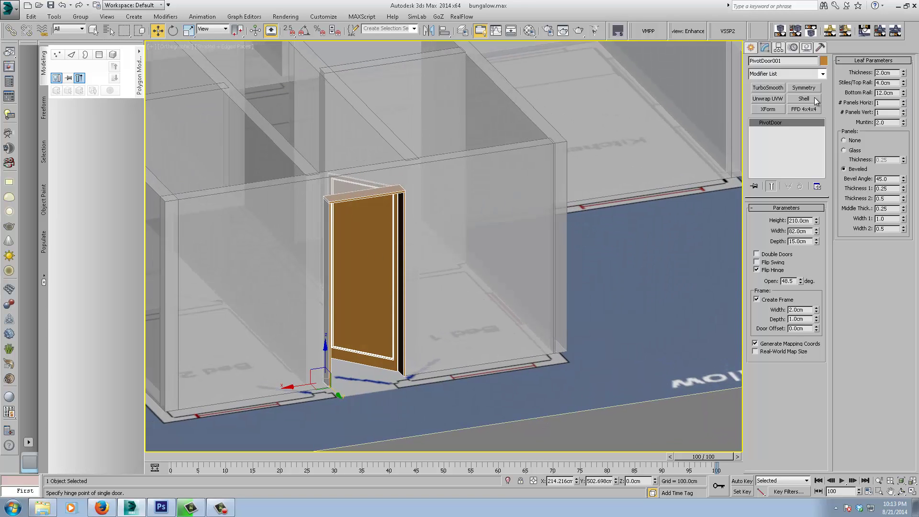
# Set the entrance door's leaf to 2 horizontal and 3 vertical panels after trying 4 vertical panels.
pyautogui.click(903, 100)
pyautogui.click(904, 110)
pyautogui.click(903, 110)
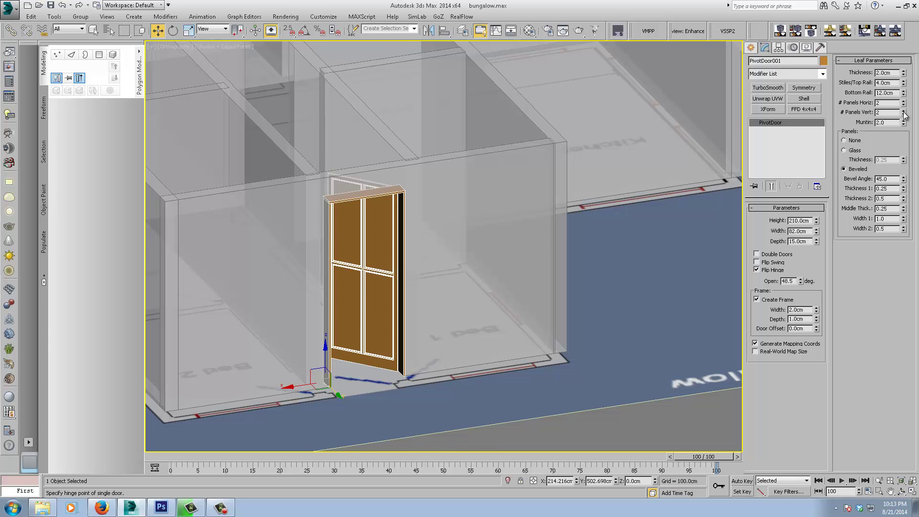
pyautogui.click(903, 110)
pyautogui.click(904, 110)
pyautogui.click(903, 114)
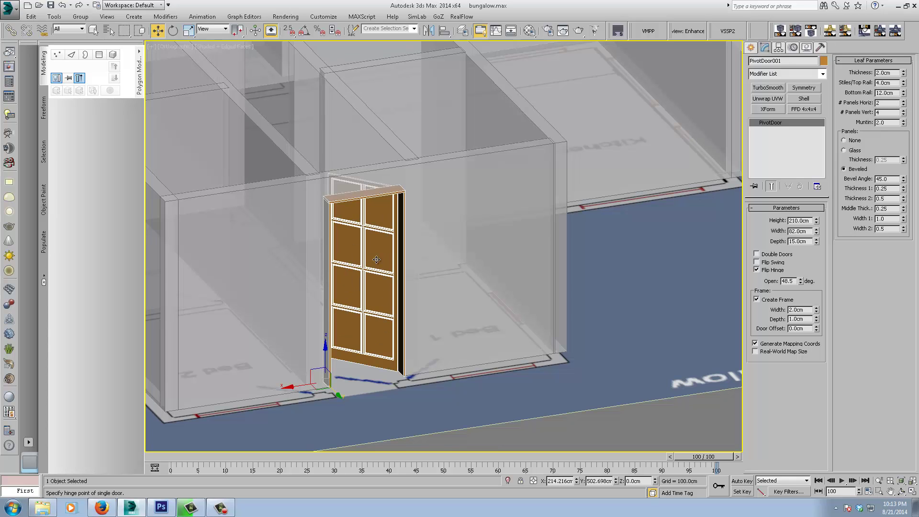
pyautogui.click(904, 114)
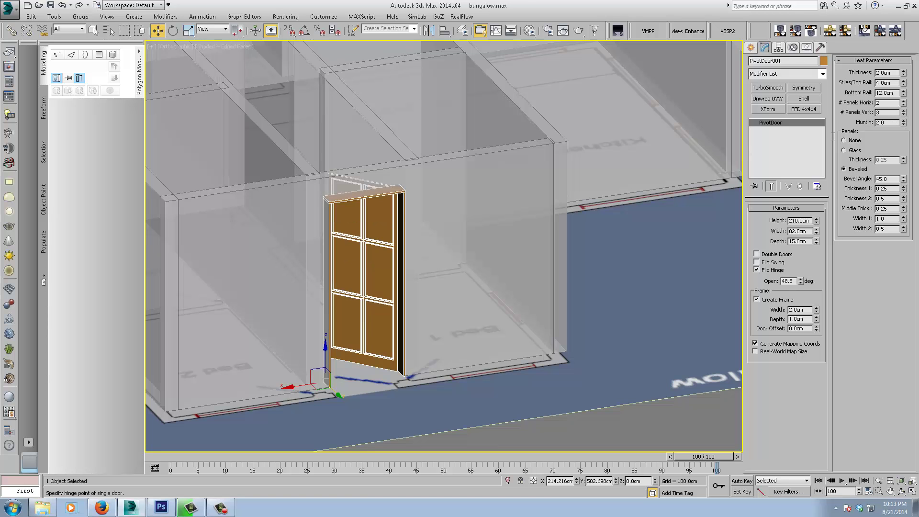
# Examine from outside and inside how the panelled entrance door sits in the outer wall.
pyautogui.moveTo(405, 242); pyautogui.dragTo(361, 275, button='middle')
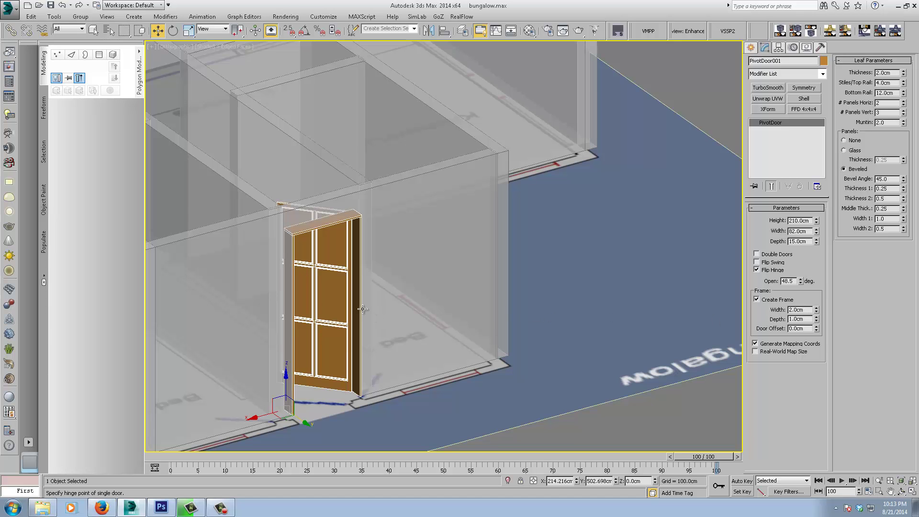
pyautogui.moveTo(357, 309); pyautogui.dragTo(443, 287, button='middle')
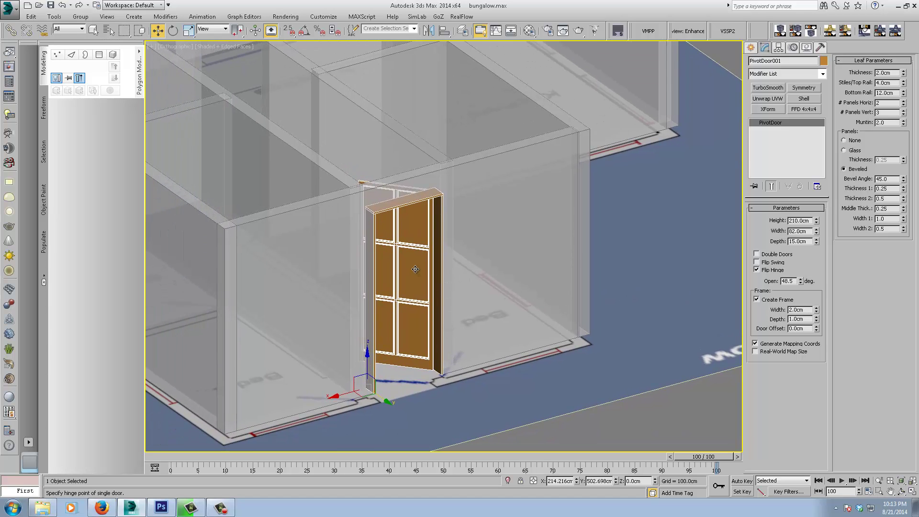
pyautogui.scroll(-5, 406, 262)
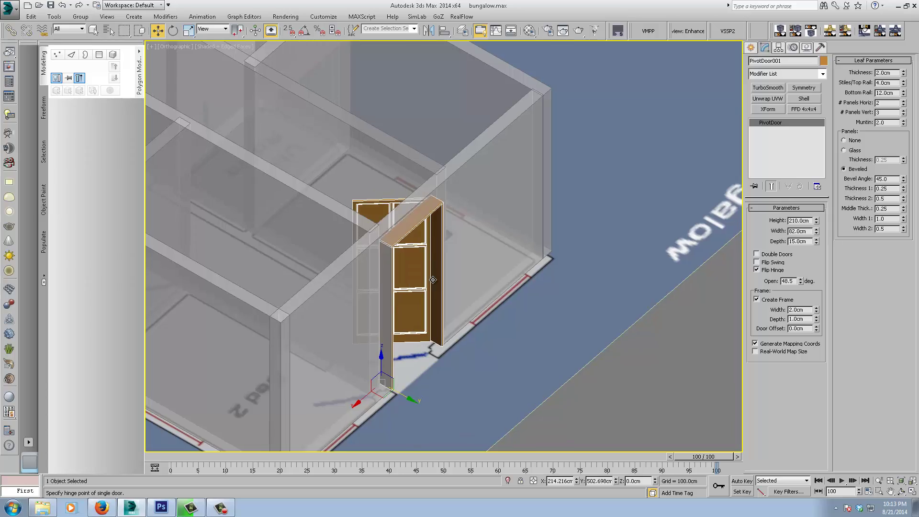
pyautogui.keyDown('alt'); pyautogui.moveTo(397, 284); pyautogui.dragTo(447, 296, button='middle'); pyautogui.keyUp('alt')
pyautogui.scroll(5, 431, 293)
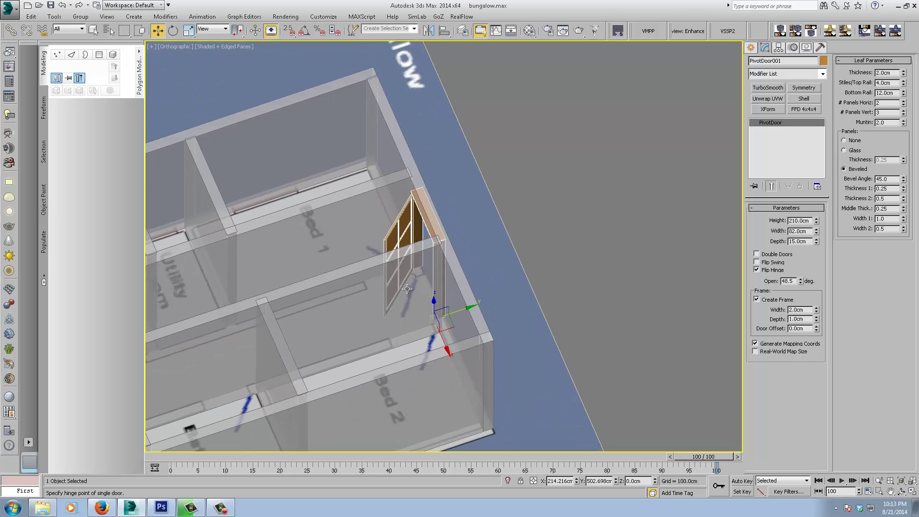
pyautogui.scroll(-2, 411, 290)
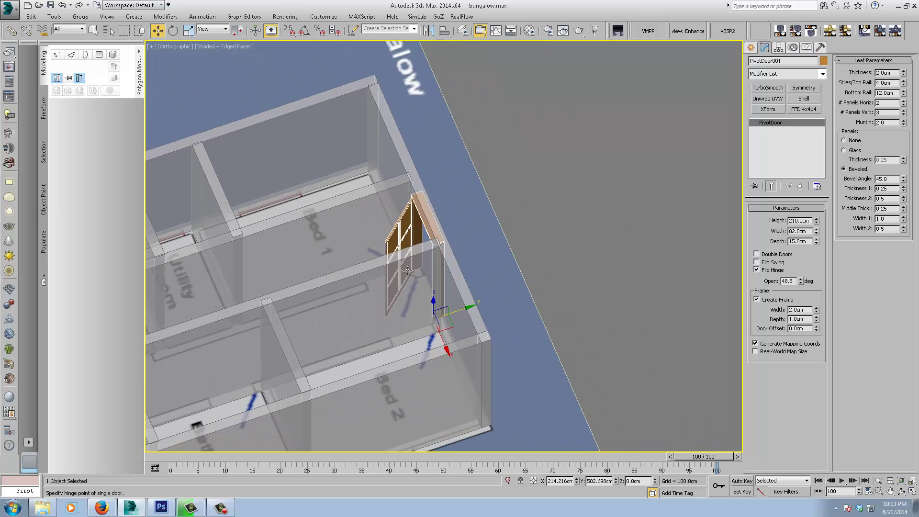
# In the Top view, activate rotation for the entrance door and enable angle snapping.
pyautogui.press('t')
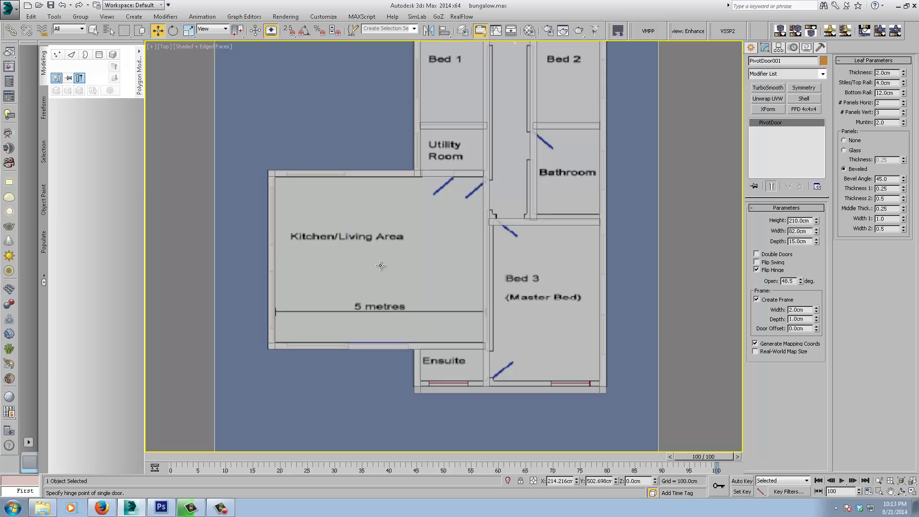
pyautogui.press('z')
pyautogui.scroll(-3, 418, 257)
pyautogui.moveTo(480, 274); pyautogui.dragTo(427, 243, button='middle')
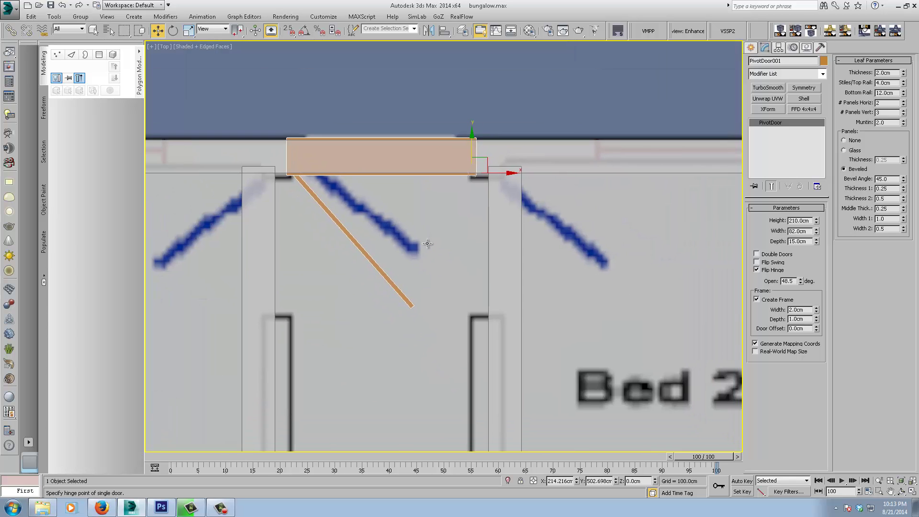
pyautogui.scroll(-2, 427, 243)
pyautogui.rightClick(460, 254)
pyautogui.click(473, 269)
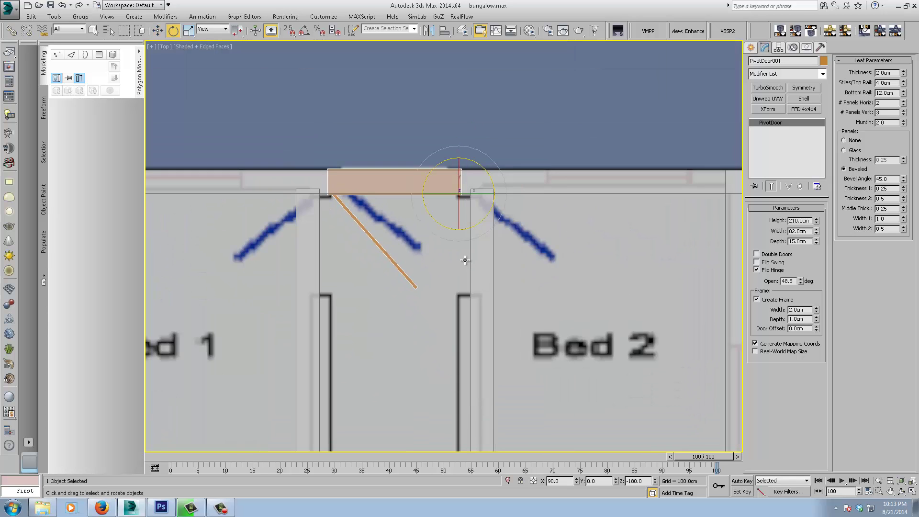
pyautogui.click(304, 31)
# Make one instance of the entrance door rotated by 90 degrees for Bed 2.
pyautogui.keyDown('shift'); pyautogui.moveTo(488, 176); pyautogui.dragTo(443, 162); pyautogui.keyUp('shift')
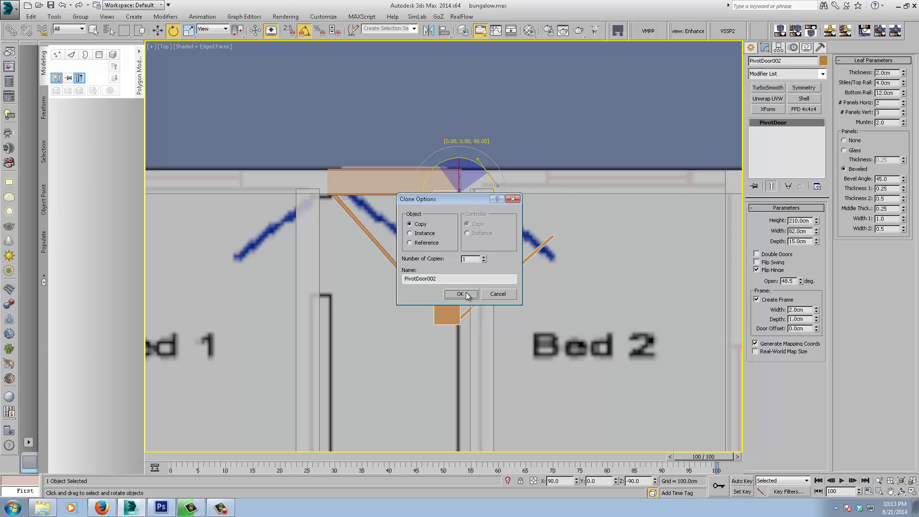
pyautogui.click(409, 233)
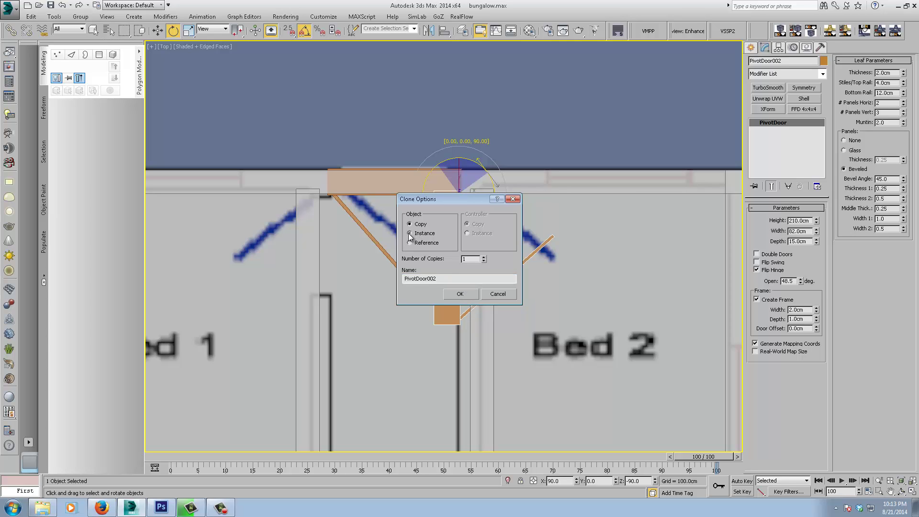
pyautogui.click(460, 294)
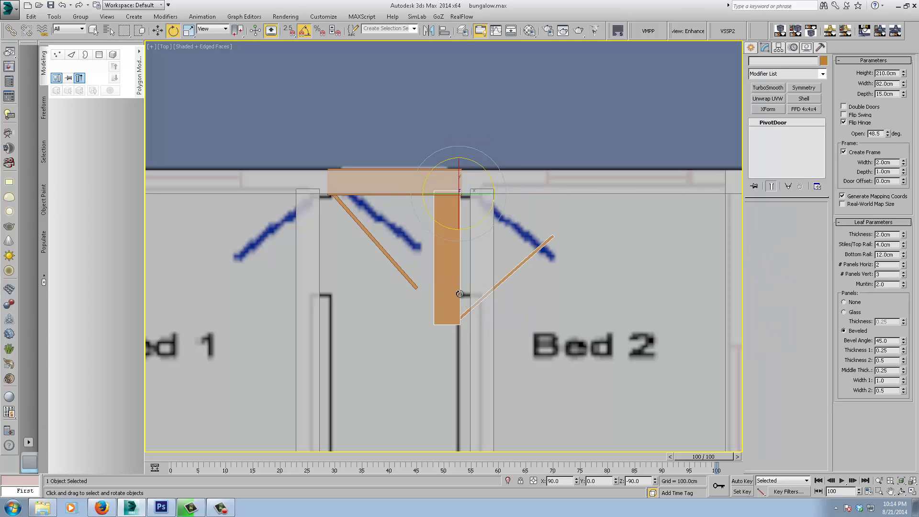
# Move the rotated door instance into the wall between the hallway and Bed 2, near the door mark on the plan.
pyautogui.rightClick(520, 251)
pyautogui.click(524, 255)
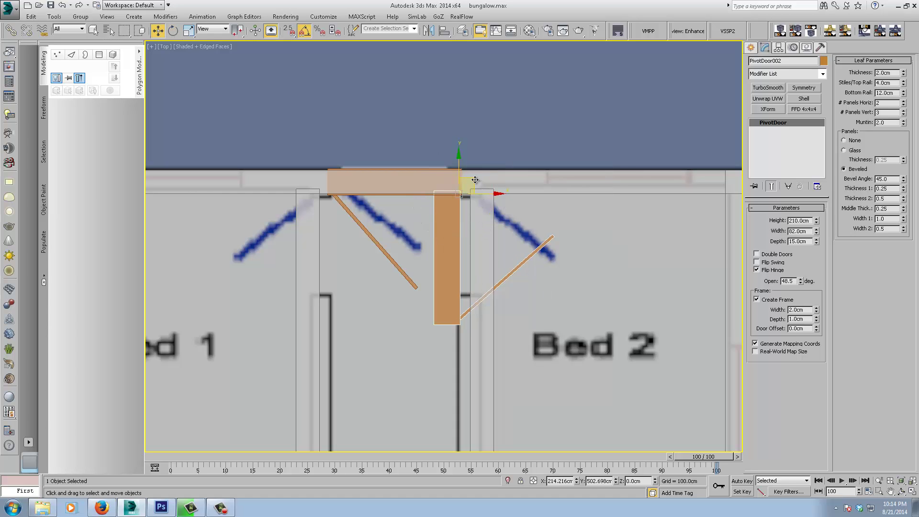
pyautogui.moveTo(475, 179); pyautogui.dragTo(505, 167)
pyautogui.scroll(3, 513, 244)
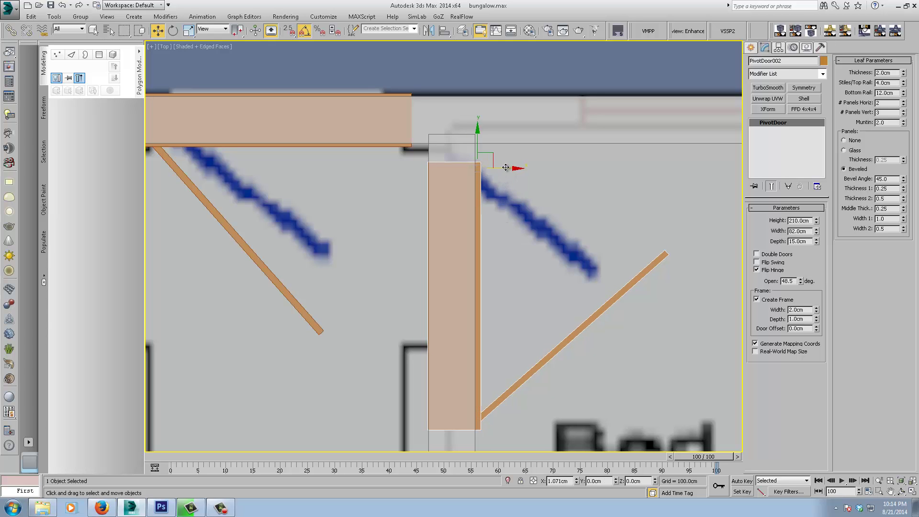
pyautogui.keyDown('alt'); pyautogui.moveTo(507, 171); pyautogui.dragTo(499, 230, button='middle'); pyautogui.keyUp('alt')
pyautogui.scroll(-5, 479, 218)
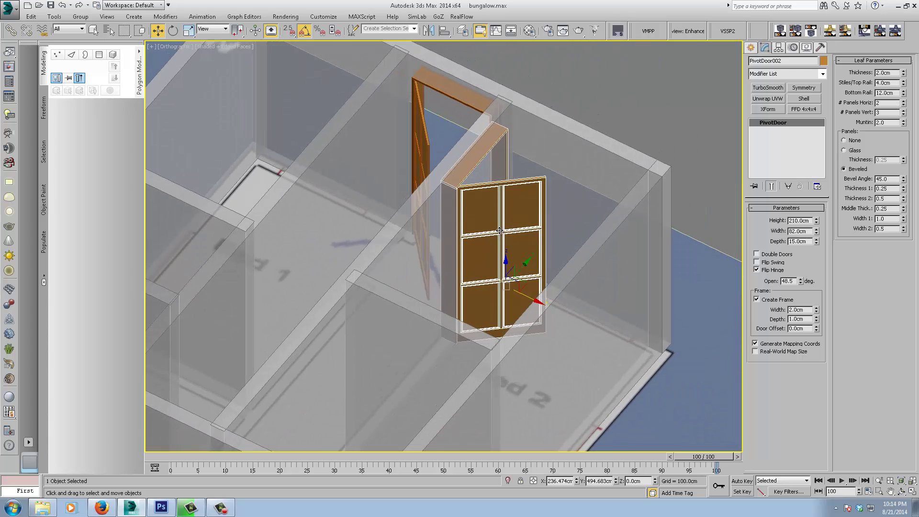
# Turn off see-through display for the wall between the hallway and Bed 2.
pyautogui.click(401, 243)
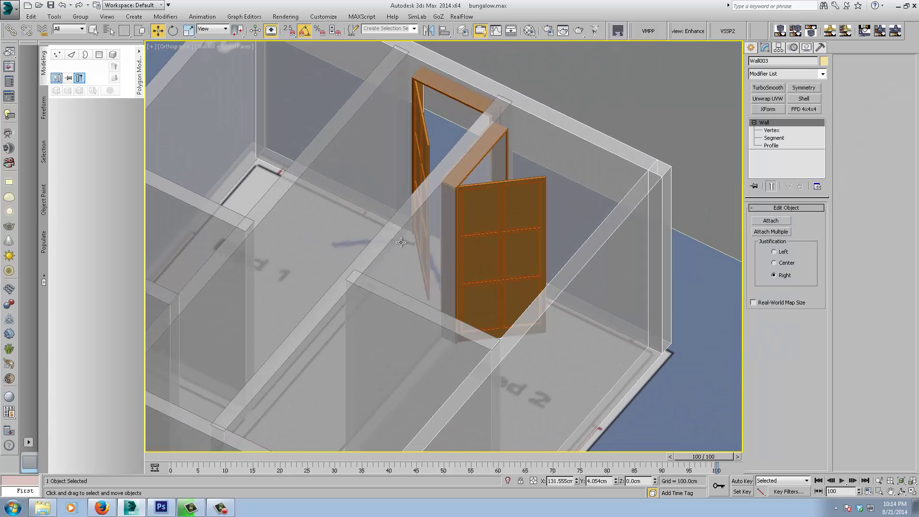
pyautogui.hotkey('alt', 'x')
pyautogui.moveTo(409, 251)
pyautogui.keyDown('alt'); pyautogui.mouseDown(button='middle')
pyautogui.moveTo(374, 248)
pyautogui.moveTo(496, 244)
pyautogui.moveTo(408, 239)
pyautogui.mouseUp(button='middle'); pyautogui.keyUp('alt')
pyautogui.scroll(-3, 445, 225)
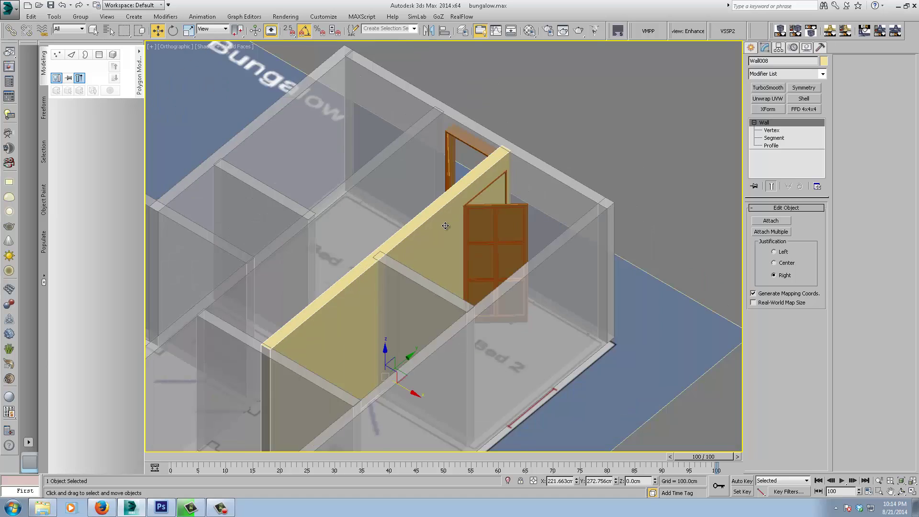
# Examine from several sides whether the copied door cuts an opening in the Bed 2 wall.
pyautogui.scroll(3, 446, 225)
pyautogui.scroll(-2, 445, 225)
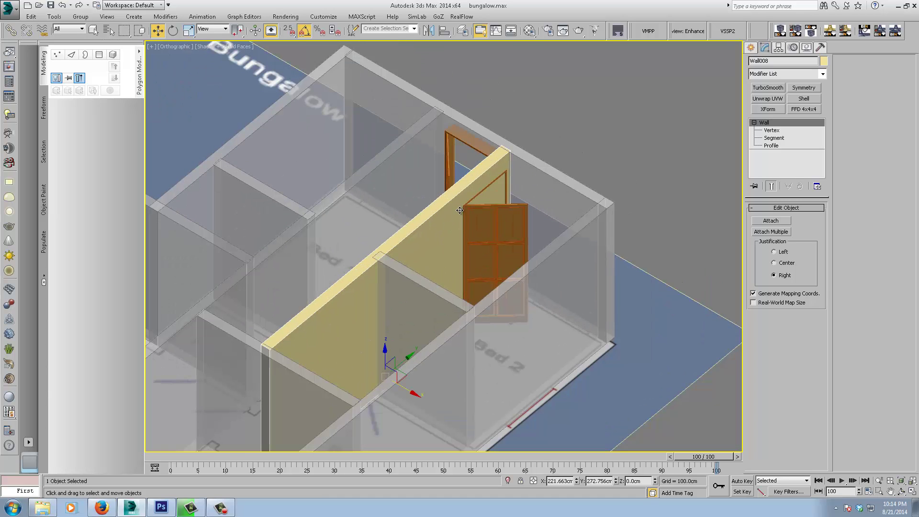
pyautogui.keyDown('alt'); pyautogui.moveTo(458, 213); pyautogui.dragTo(441, 175, button='middle'); pyautogui.keyUp('alt')
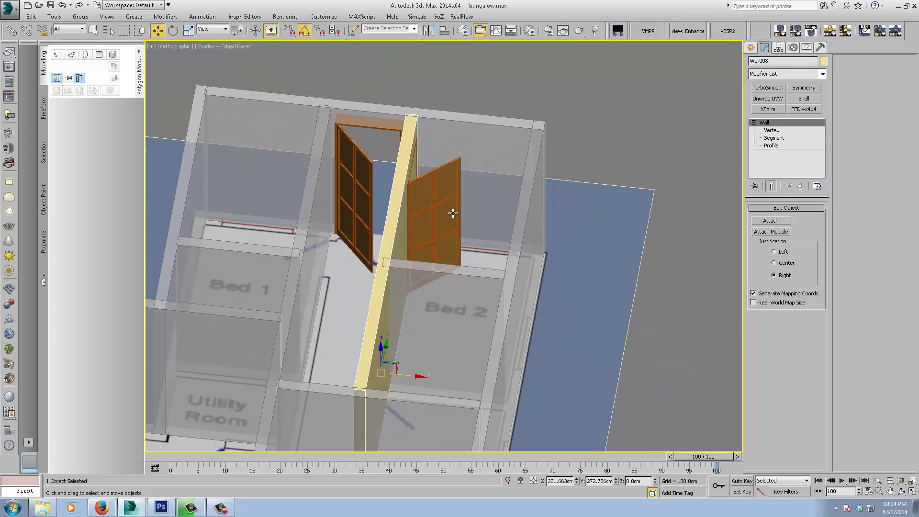
pyautogui.keyDown('alt'); pyautogui.moveTo(398, 172); pyautogui.dragTo(384, 211, button='middle'); pyautogui.keyUp('alt')
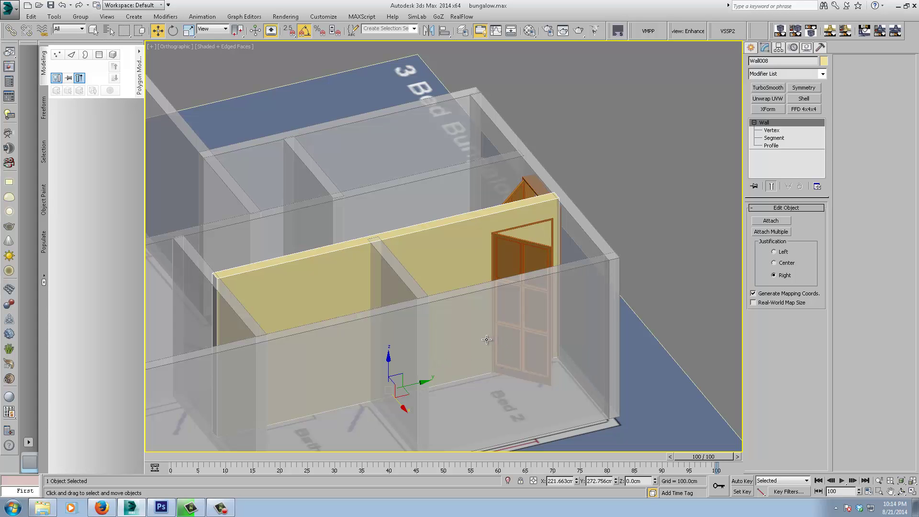
pyautogui.keyDown('alt'); pyautogui.moveTo(518, 335); pyautogui.dragTo(511, 348, button='middle'); pyautogui.keyUp('alt')
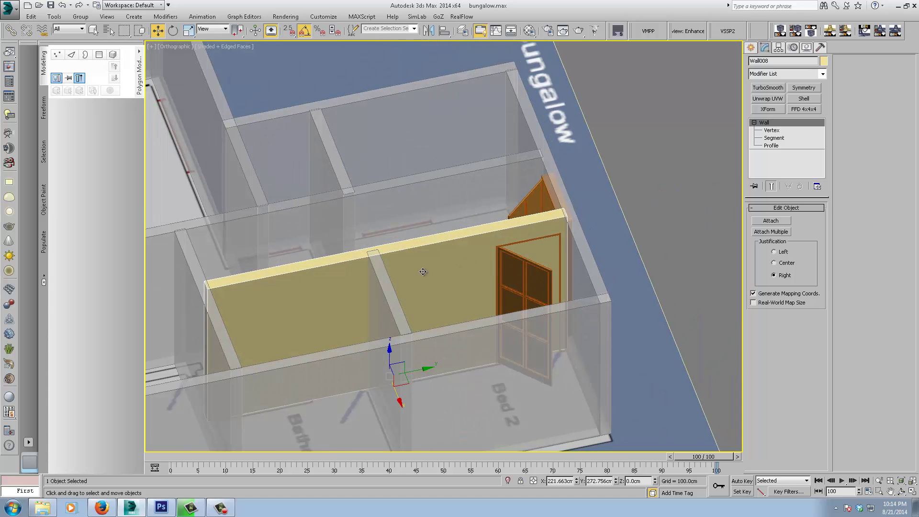
pyautogui.moveTo(423, 272)
pyautogui.keyDown('alt'); pyautogui.mouseDown(button='middle')
pyautogui.moveTo(462, 269)
pyautogui.moveTo(430, 269)
pyautogui.mouseUp(button='middle'); pyautogui.keyUp('alt')
pyautogui.keyDown('alt'); pyautogui.moveTo(501, 237); pyautogui.dragTo(443, 233, button='middle'); pyautogui.keyUp('alt')
pyautogui.moveTo(493, 318); pyautogui.dragTo(446, 243, button='middle')
# Try sliding the entrance door along the outer wall towards Bed 1, and undo the move.
pyautogui.click(439, 290)
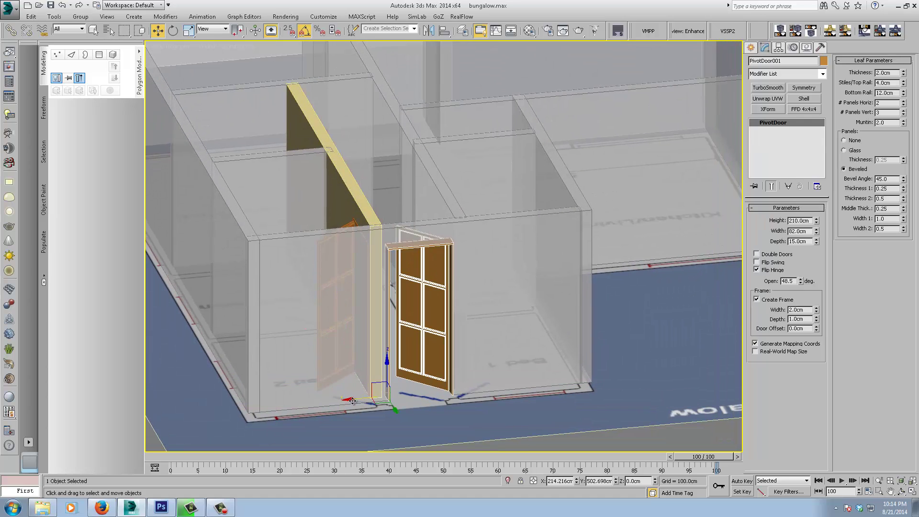
pyautogui.moveTo(353, 399); pyautogui.dragTo(438, 386)
pyautogui.moveTo(440, 335)
pyautogui.keyDown('alt'); pyautogui.mouseDown(button='middle')
pyautogui.moveTo(483, 337)
pyautogui.moveTo(440, 332)
pyautogui.mouseUp(button='middle'); pyautogui.keyUp('alt')
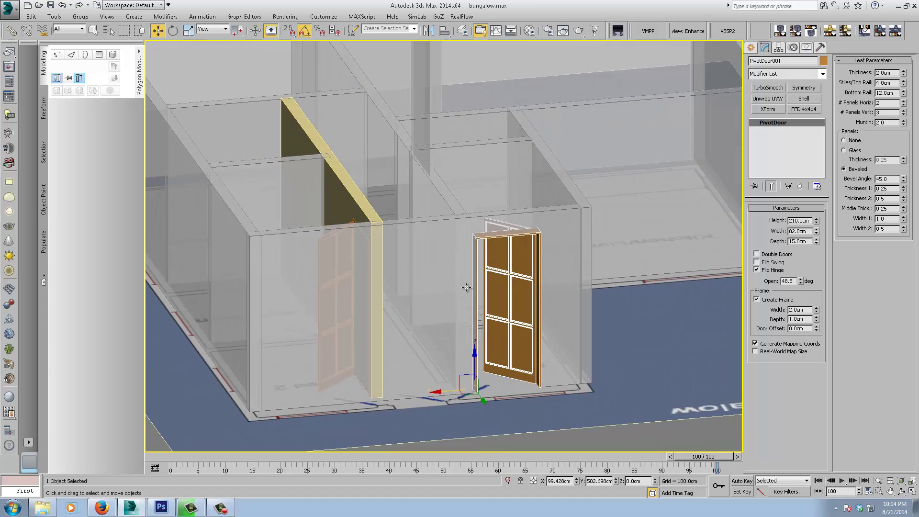
pyautogui.hotkey('ctrl', 'z')
# Delete the copied door from the wall between the hallway and Bed 2.
pyautogui.keyDown('alt'); pyautogui.moveTo(399, 286); pyautogui.dragTo(482, 314, button='middle'); pyautogui.keyUp('alt')
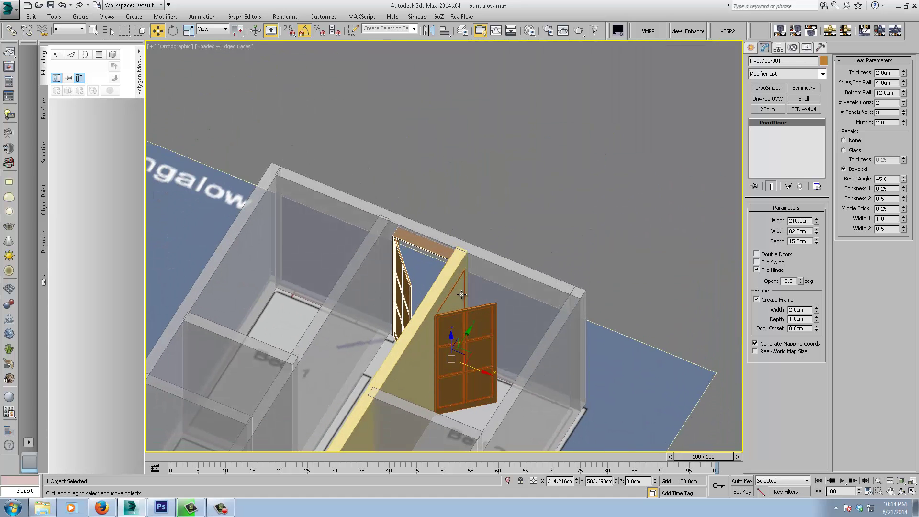
pyautogui.click(488, 317)
pyautogui.moveTo(469, 297)
pyautogui.keyDown('alt'); pyautogui.mouseDown(button='middle')
pyautogui.moveTo(487, 301)
pyautogui.moveTo(480, 308)
pyautogui.mouseUp(button='middle'); pyautogui.keyUp('alt')
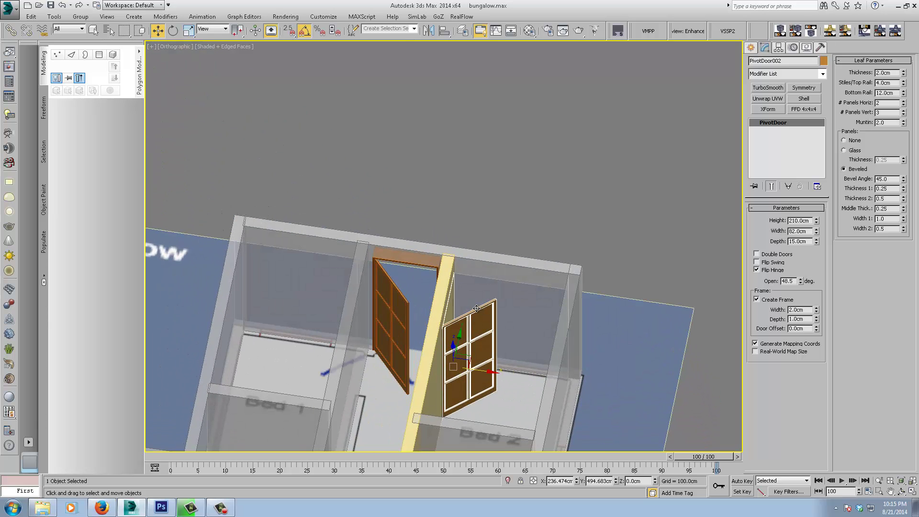
pyautogui.press('Delete')
# Make a single instance of the entrance door, rotated 90 degrees towards the Bed 2 wall.
pyautogui.click(384, 295)
pyautogui.rightClick(402, 322)
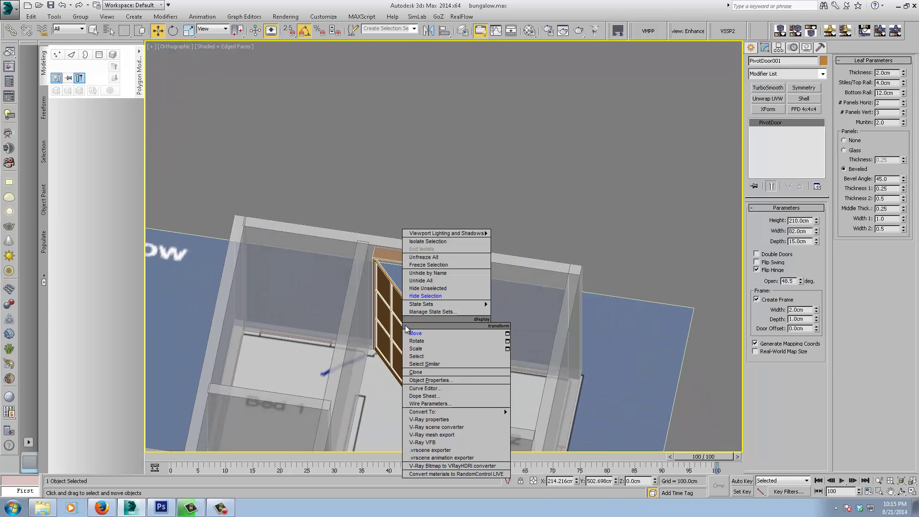
pyautogui.click(415, 340)
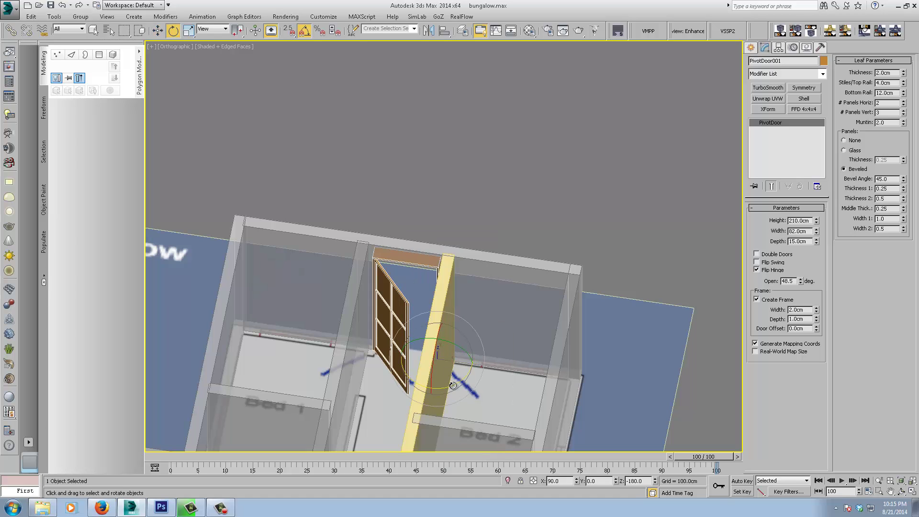
pyautogui.hotkey('ctrl', 'z')
pyautogui.moveTo(465, 379); pyautogui.dragTo(494, 369)
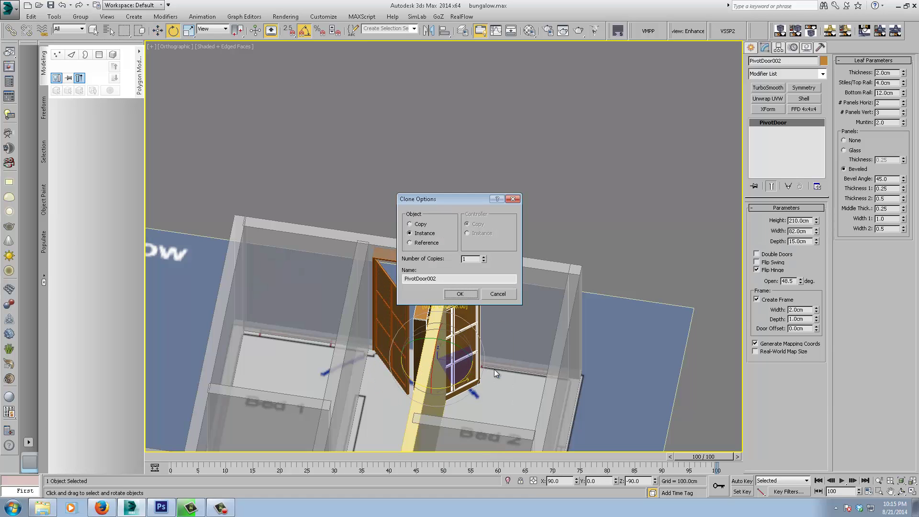
pyautogui.click(459, 294)
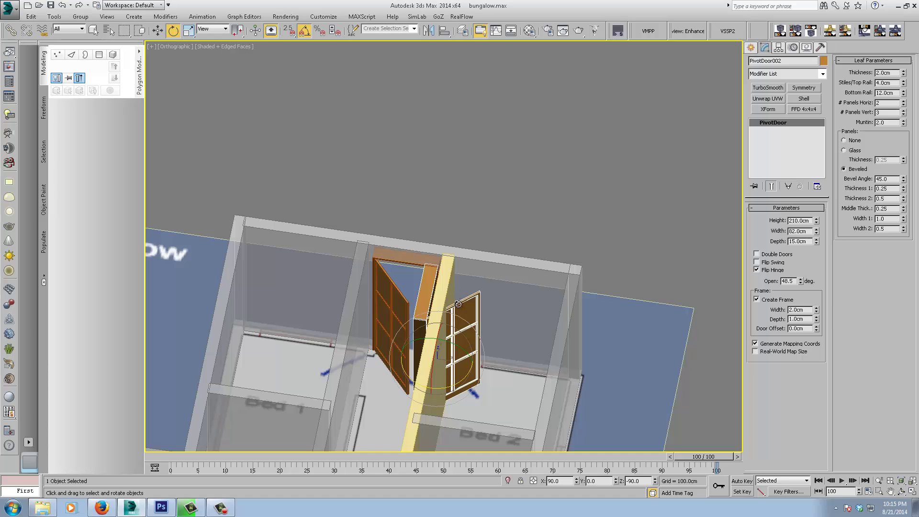
# Move the rotated door copy into the wall between the hallway and Bed 2, at the doorway on the plan.
pyautogui.press('t')
pyautogui.press('x')
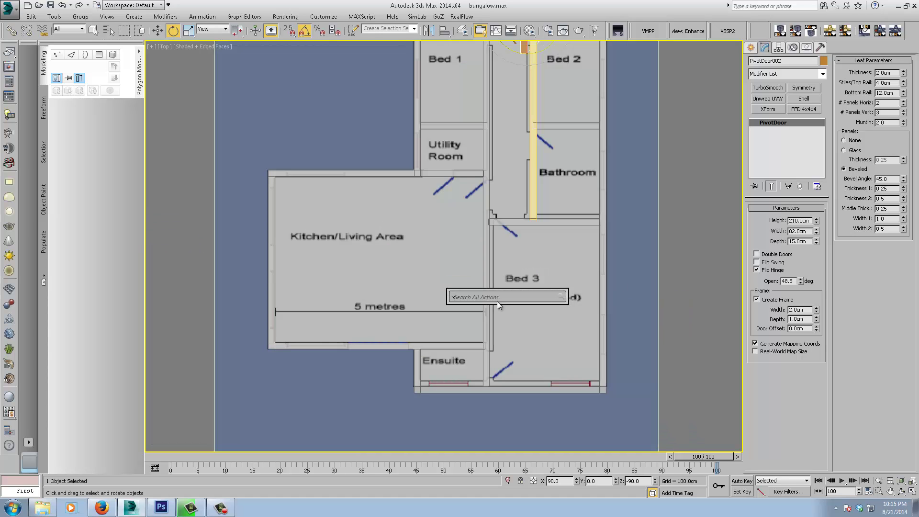
pyautogui.rightClick(447, 300)
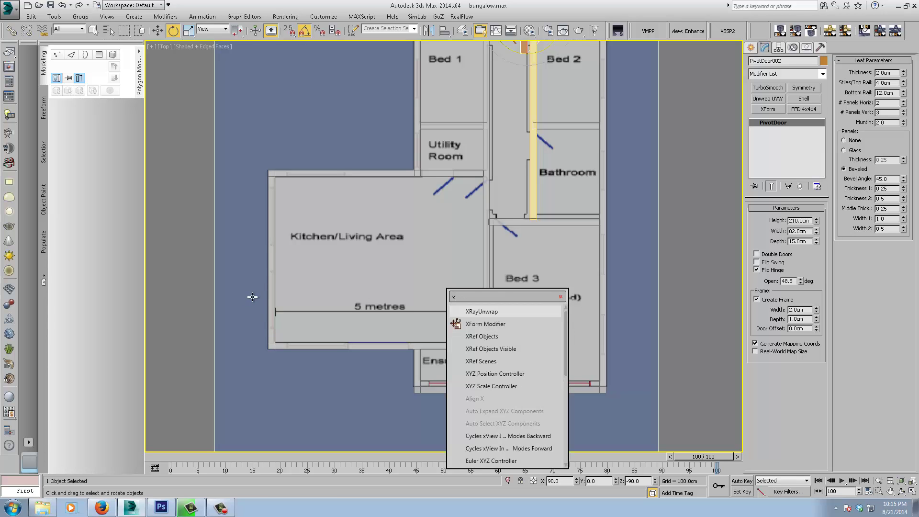
pyautogui.moveTo(376, 311); pyautogui.dragTo(331, 343, button='middle')
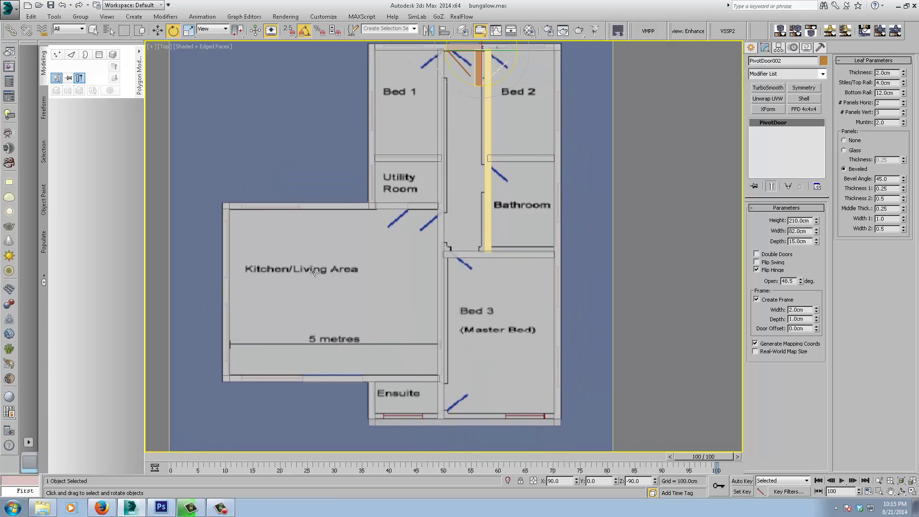
pyautogui.moveTo(365, 268); pyautogui.dragTo(318, 272, button='middle')
pyautogui.moveTo(403, 189); pyautogui.dragTo(340, 363, button='middle')
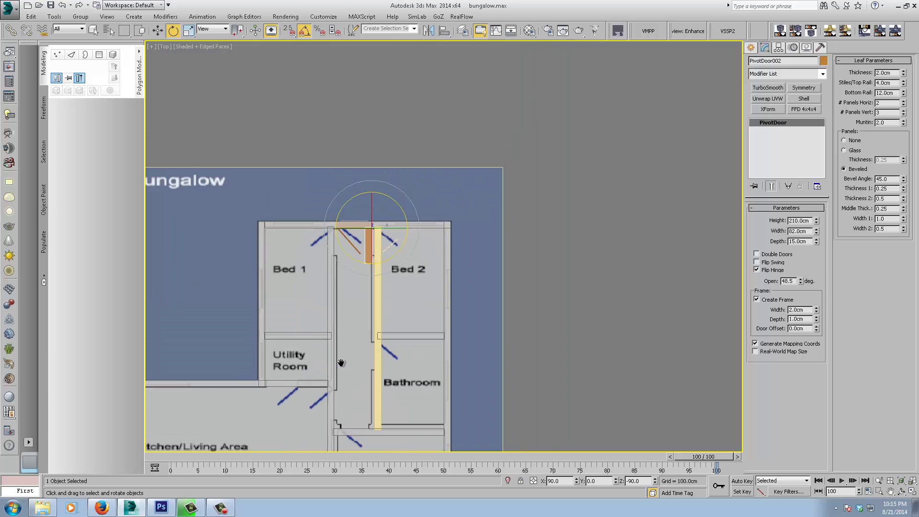
pyautogui.scroll(3, 421, 259)
pyautogui.moveTo(347, 238); pyautogui.dragTo(418, 274, button='middle')
pyautogui.rightClick(419, 275)
pyautogui.click(459, 281)
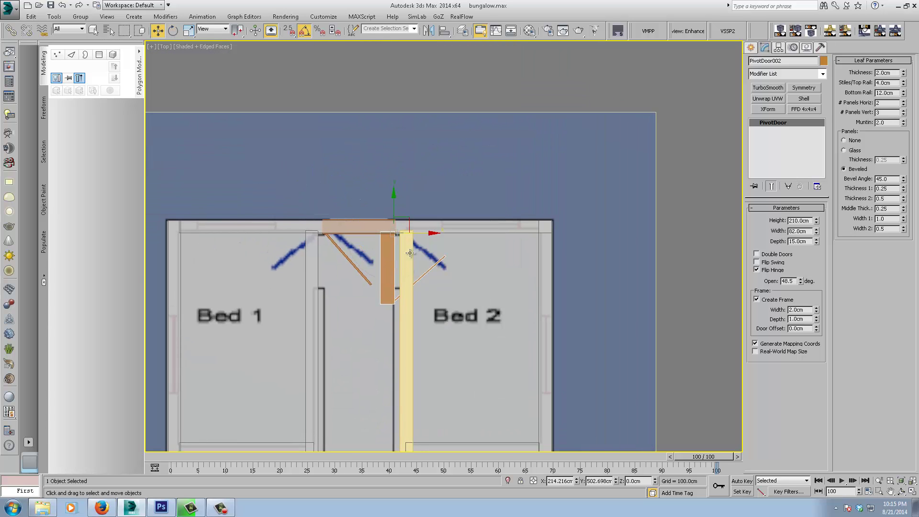
pyautogui.moveTo(422, 233)
pyautogui.mouseDown()
pyautogui.moveTo(434, 231)
pyautogui.moveTo(426, 231)
pyautogui.mouseUp()
pyautogui.click(430, 292)
pyautogui.keyDown('alt'); pyautogui.moveTo(426, 304); pyautogui.dragTo(365, 271, button='middle'); pyautogui.keyUp('alt')
pyautogui.scroll(-5, 504, 348)
# Delete the copied door and make the wall between the hallway and Bed 2 see-through.
pyautogui.click(530, 278)
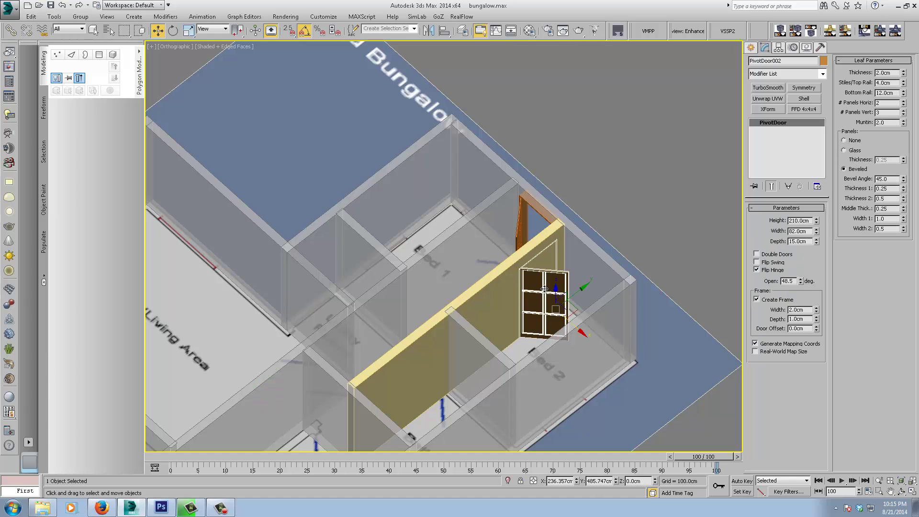
pyautogui.press('Delete')
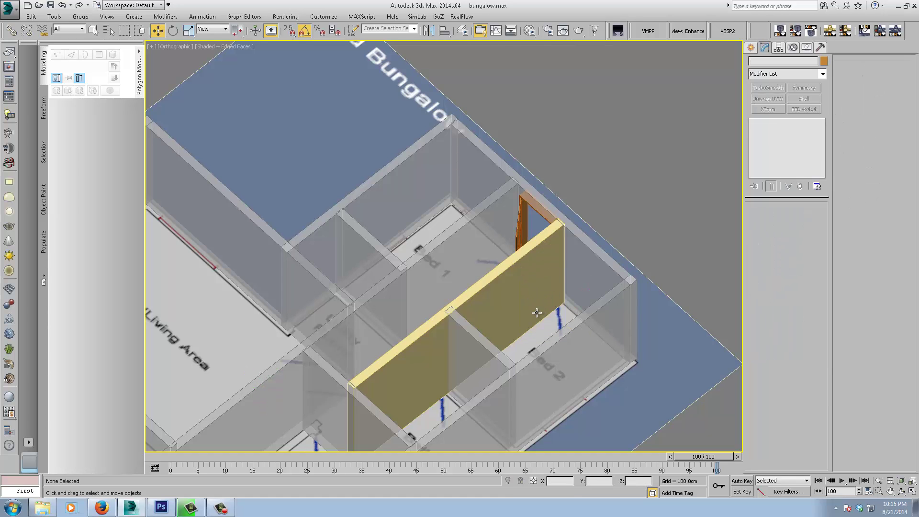
pyautogui.click(525, 308)
pyautogui.hotkey('alt', 'x')
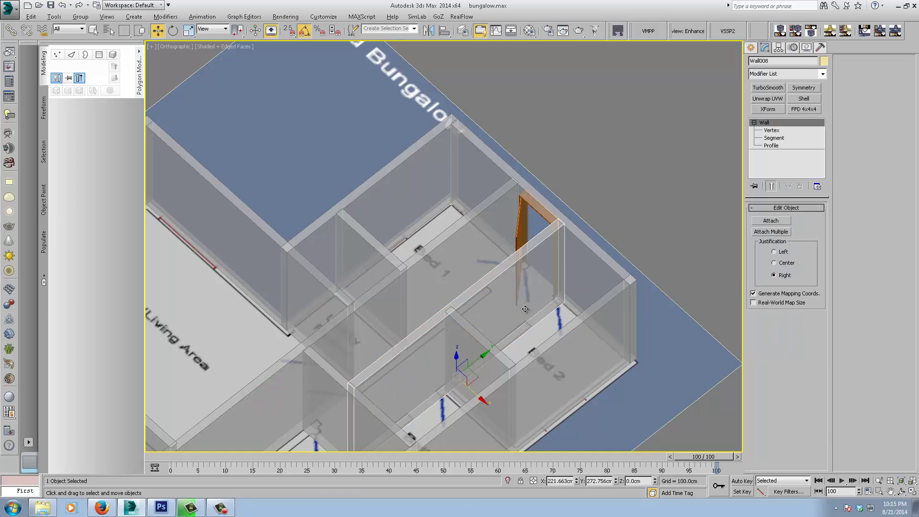
# Draw a pivot door snapped to the hallway–Bed 2 wall, about 63 cm wide, 15 cm deep and 64 cm high.
pyautogui.moveTo(529, 331); pyautogui.dragTo(413, 342, button='middle')
pyautogui.scroll(5, 480, 294)
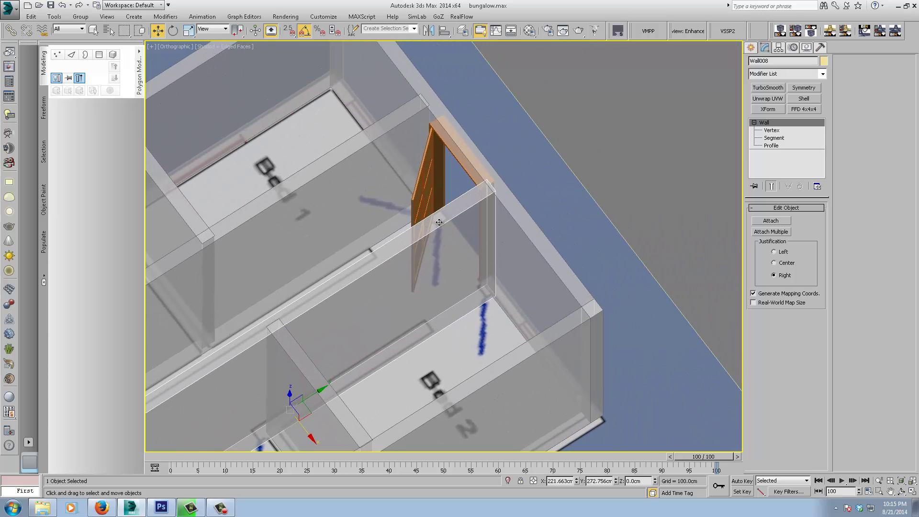
pyautogui.click(750, 50)
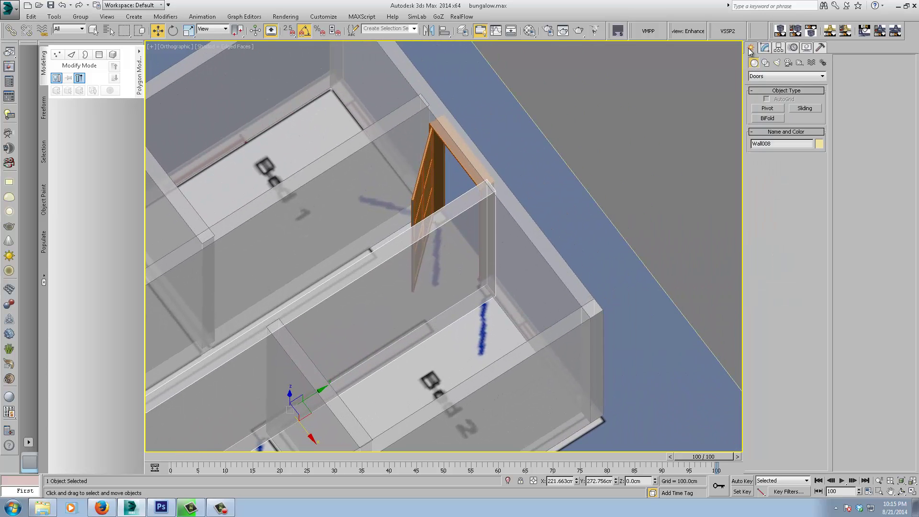
pyautogui.click(774, 108)
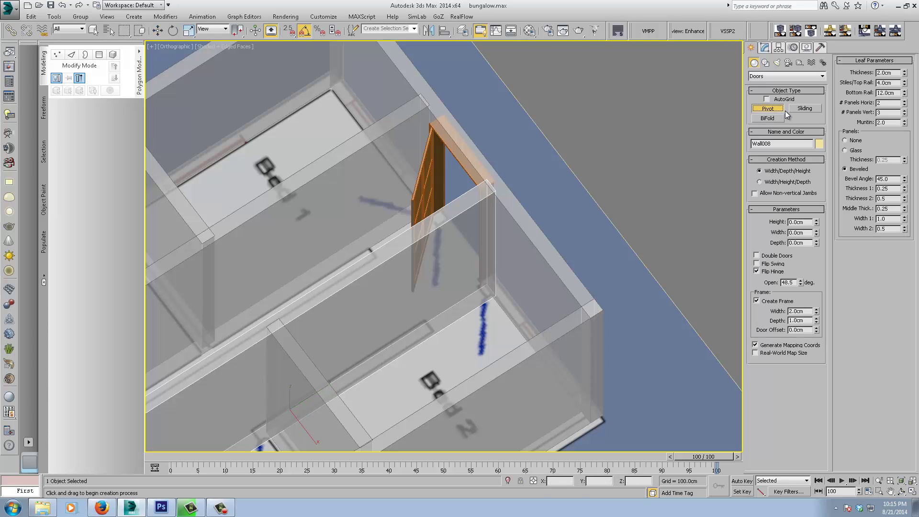
pyautogui.press('s')
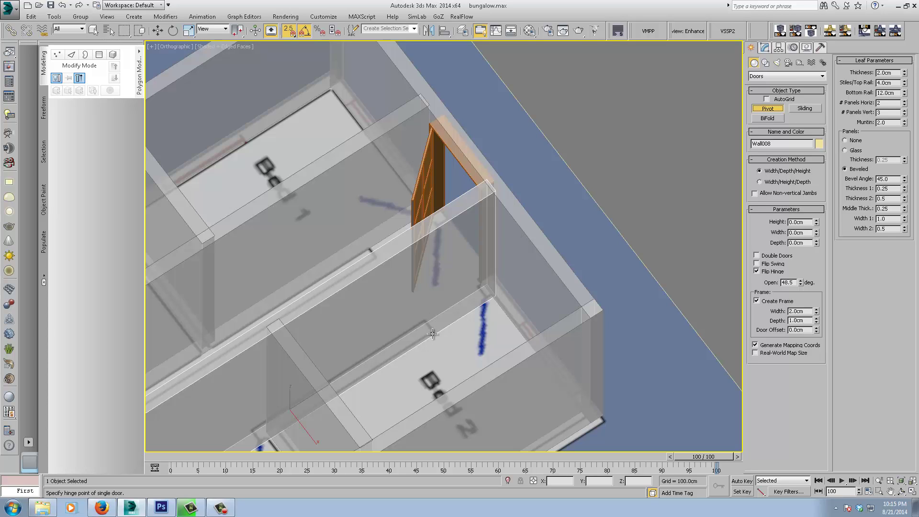
pyautogui.moveTo(434, 333); pyautogui.dragTo(490, 303)
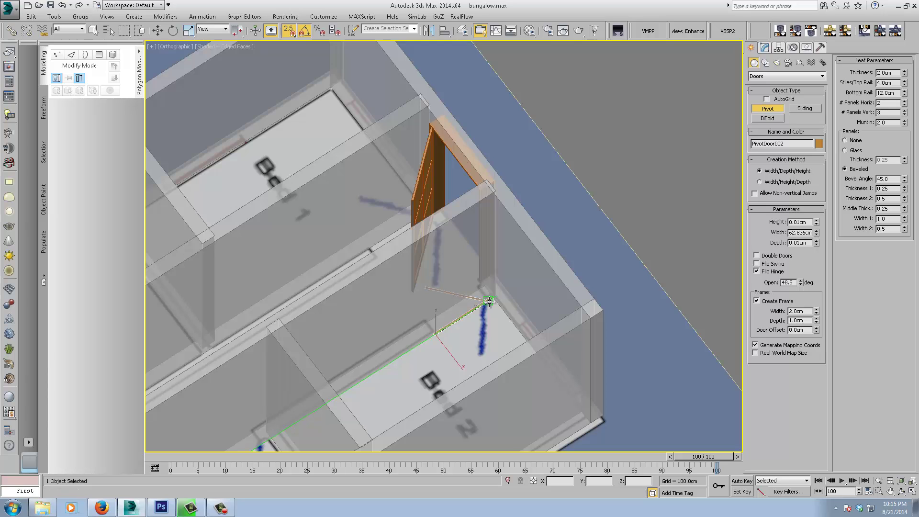
pyautogui.click(478, 291)
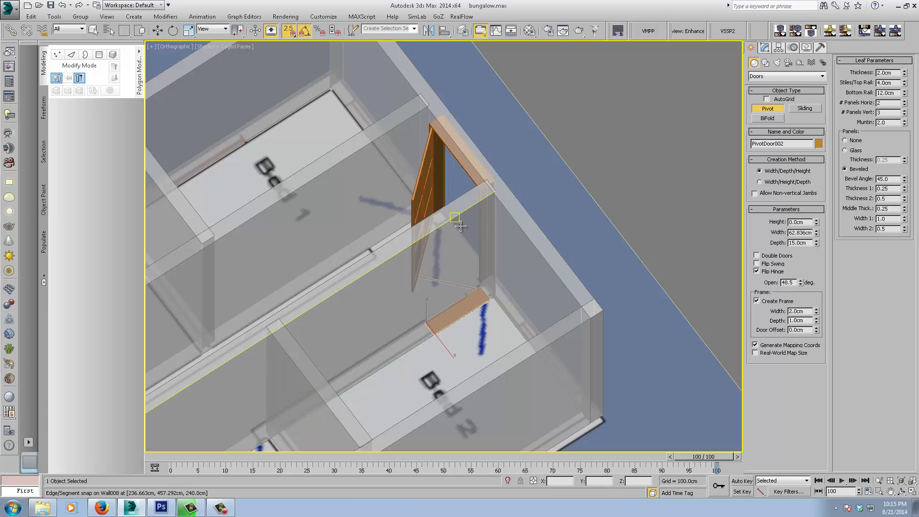
pyautogui.press('s')
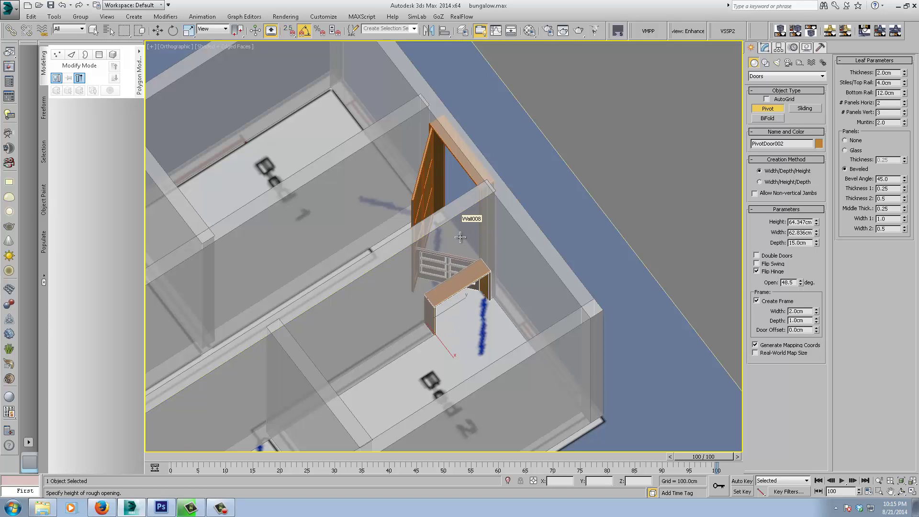
pyautogui.click(462, 234)
# Set the new Bed 2 door's height to 210 cm and its width to 82 cm.
pyautogui.keyDown('alt'); pyautogui.moveTo(441, 312); pyautogui.dragTo(611, 276, button='middle'); pyautogui.keyUp('alt')
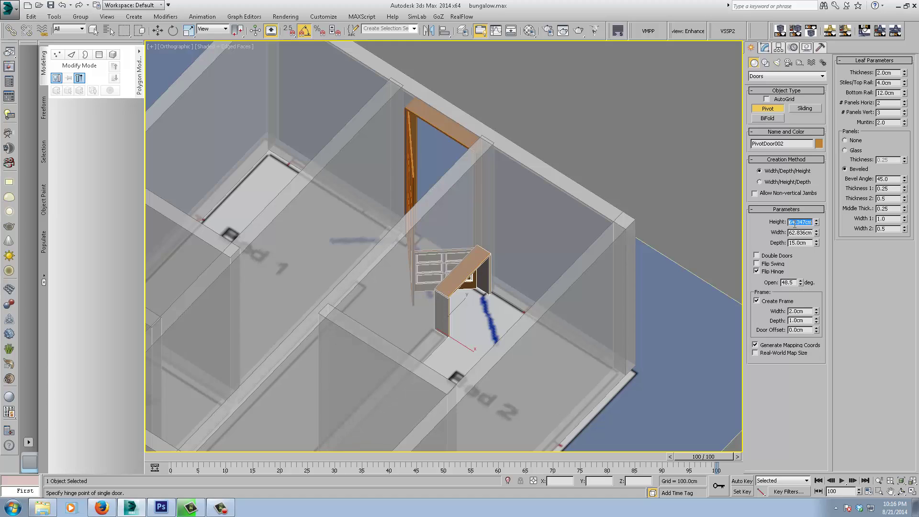
pyautogui.write('20')
pyautogui.press('Tab')
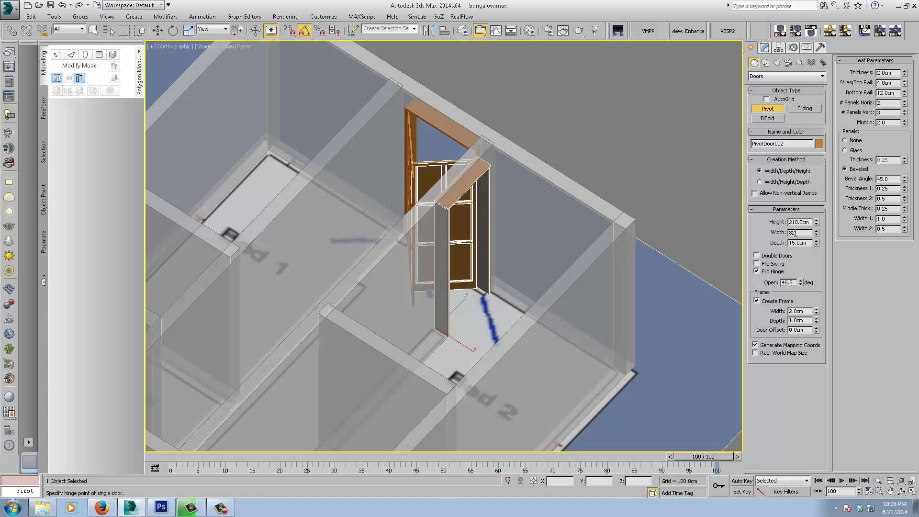
pyautogui.write('82')
pyautogui.press('Return')
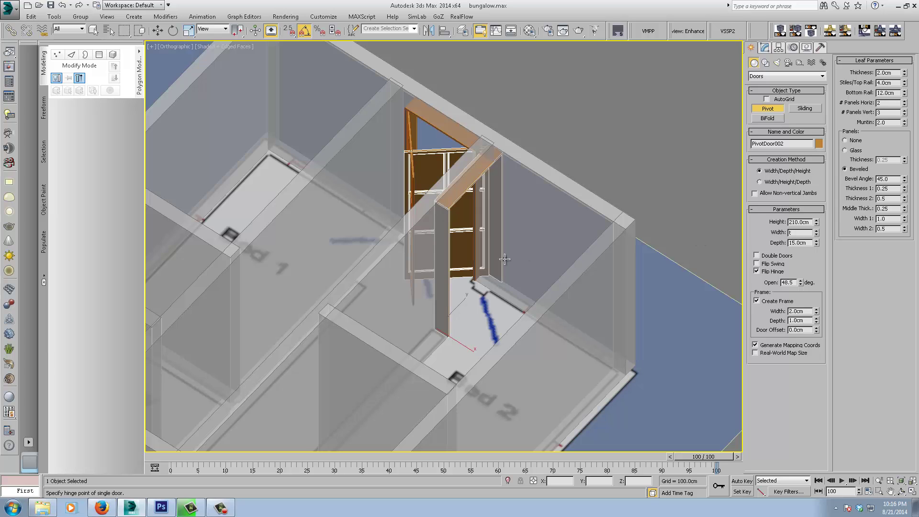
# Move the Bed 2 door about 20 cm along its wall, away from the outer wall, to match the plan's doorway.
pyautogui.moveTo(479, 274); pyautogui.dragTo(486, 273, button='middle')
pyautogui.press('t')
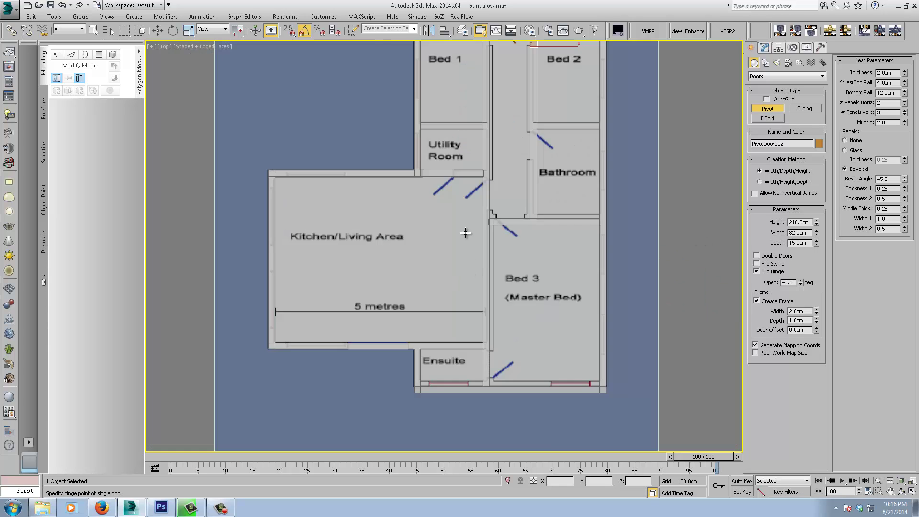
pyautogui.moveTo(466, 233); pyautogui.dragTo(401, 406, button='middle')
pyautogui.scroll(5, 440, 274)
pyautogui.moveTo(460, 199); pyautogui.dragTo(388, 410, button='middle')
pyautogui.press('w')
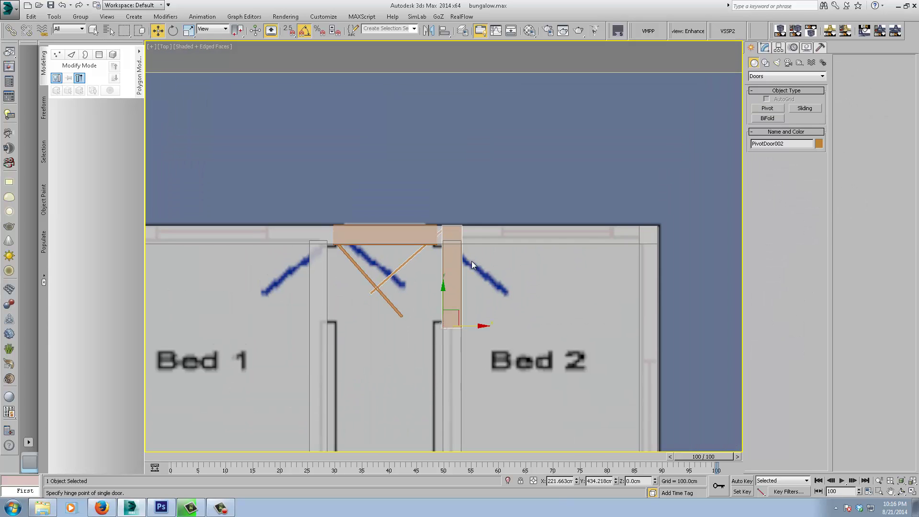
pyautogui.moveTo(442, 291); pyautogui.dragTo(440, 316)
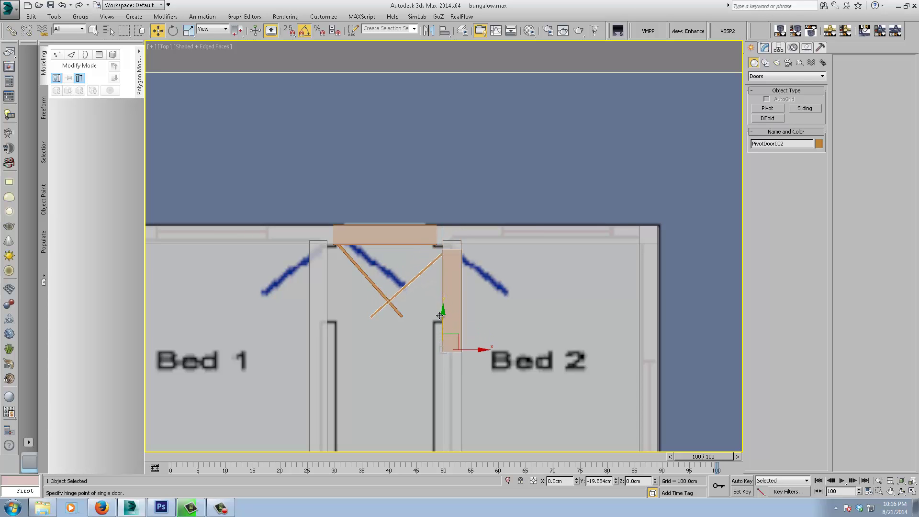
# Flip the swing of the Bed 2 door so that it opens into the bedroom.
pyautogui.moveTo(492, 400)
pyautogui.keyDown('alt'); pyautogui.mouseDown(button='middle')
pyautogui.moveTo(441, 381)
pyautogui.moveTo(498, 390)
pyautogui.mouseUp(button='middle'); pyautogui.keyUp('alt')
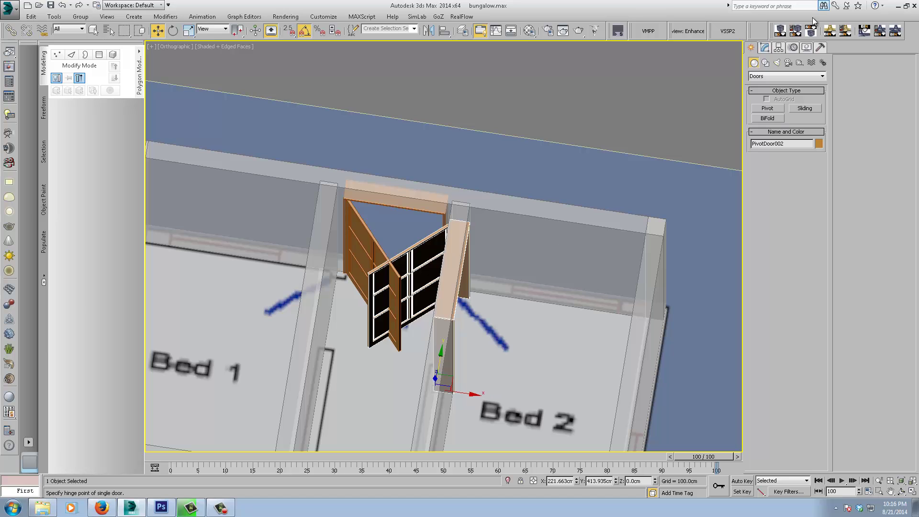
pyautogui.click(766, 47)
pyautogui.click(757, 262)
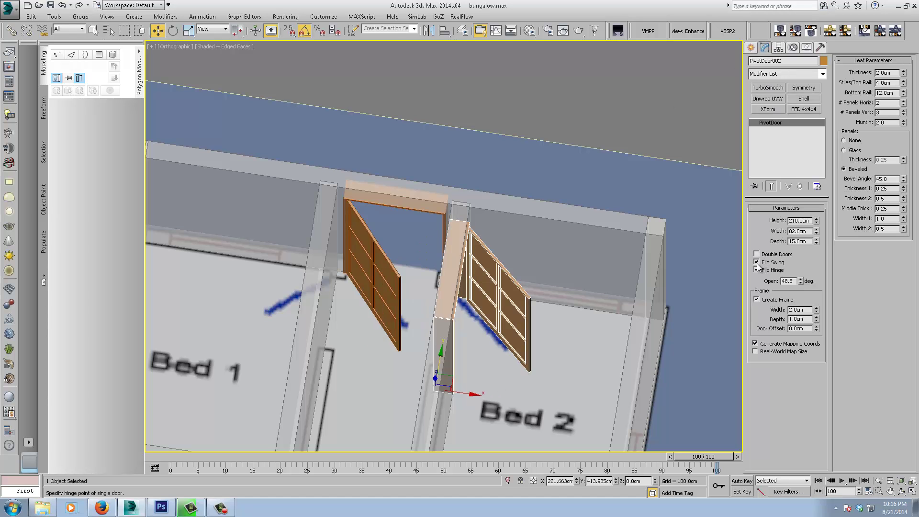
pyautogui.keyDown('alt'); pyautogui.moveTo(481, 302); pyautogui.dragTo(540, 241, button='middle'); pyautogui.keyUp('alt')
# Try a single instance of the Bed 2 door in the wall between the hallway and Bed 1, and remove it.
pyautogui.press('t')
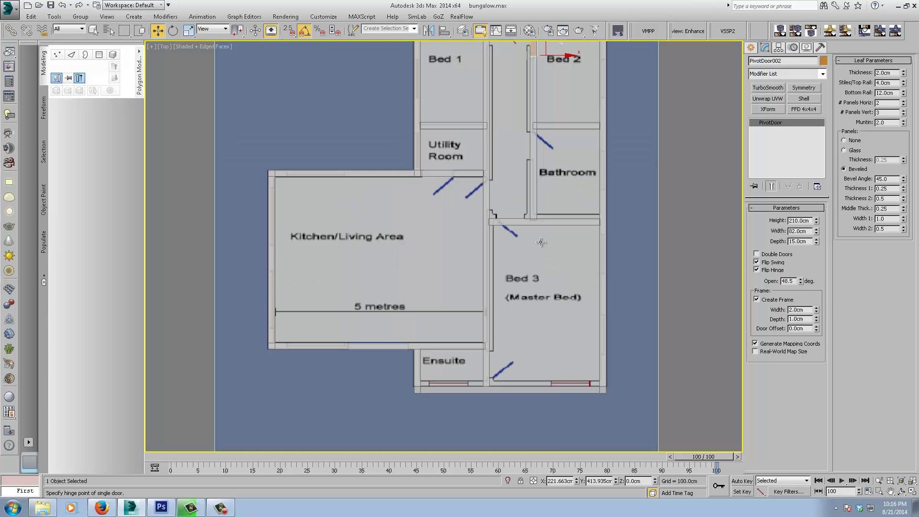
pyautogui.press('z')
pyautogui.moveTo(479, 191); pyautogui.dragTo(504, 197, button='middle')
pyautogui.scroll(-4, 505, 196)
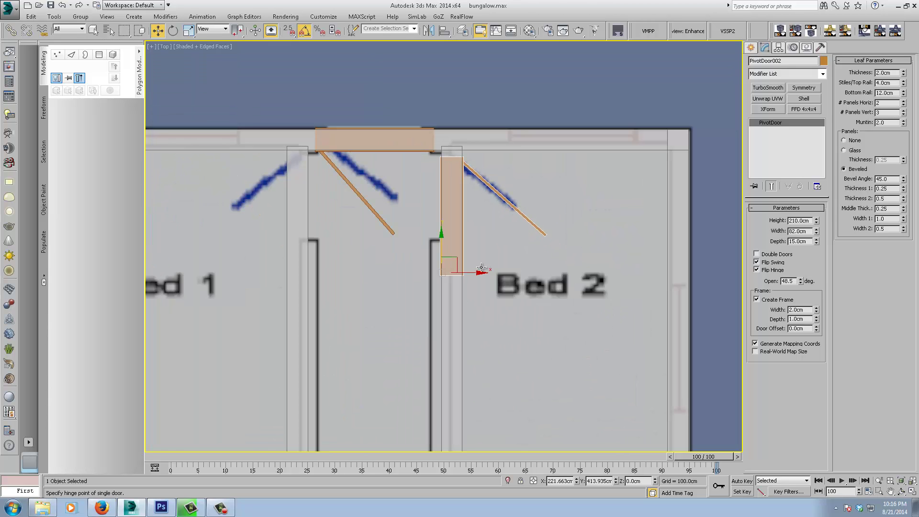
pyautogui.keyDown('shift'); pyautogui.moveTo(474, 271); pyautogui.dragTo(320, 282); pyautogui.keyUp('shift')
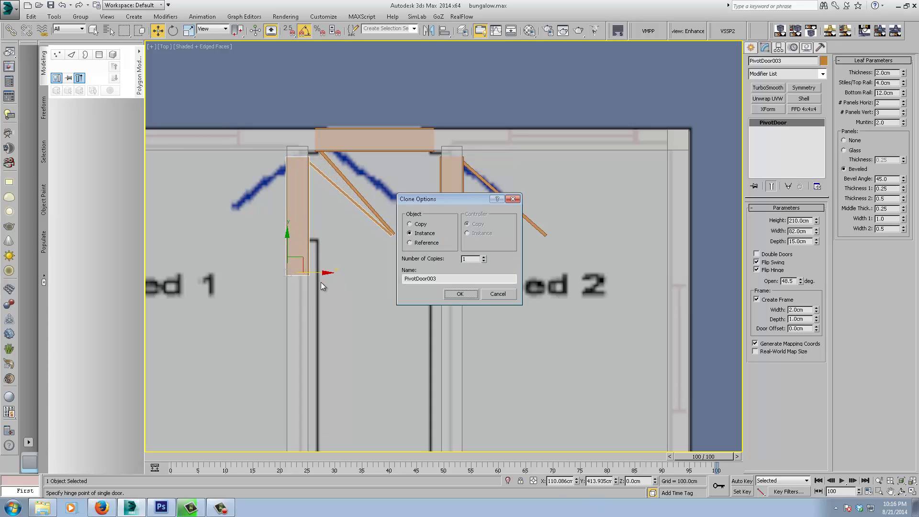
pyautogui.click(460, 294)
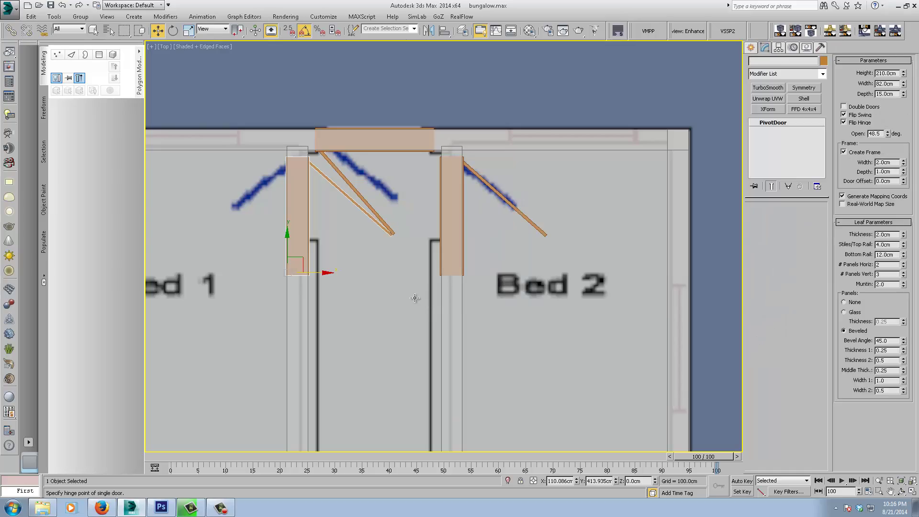
pyautogui.moveTo(414, 300)
pyautogui.keyDown('alt'); pyautogui.mouseDown(button='middle')
pyautogui.moveTo(343, 268)
pyautogui.moveTo(336, 250)
pyautogui.moveTo(453, 233)
pyautogui.moveTo(390, 250)
pyautogui.moveTo(373, 211)
pyautogui.moveTo(326, 263)
pyautogui.moveTo(376, 276)
pyautogui.mouseUp(button='middle'); pyautogui.keyUp('alt')
pyautogui.click(391, 250)
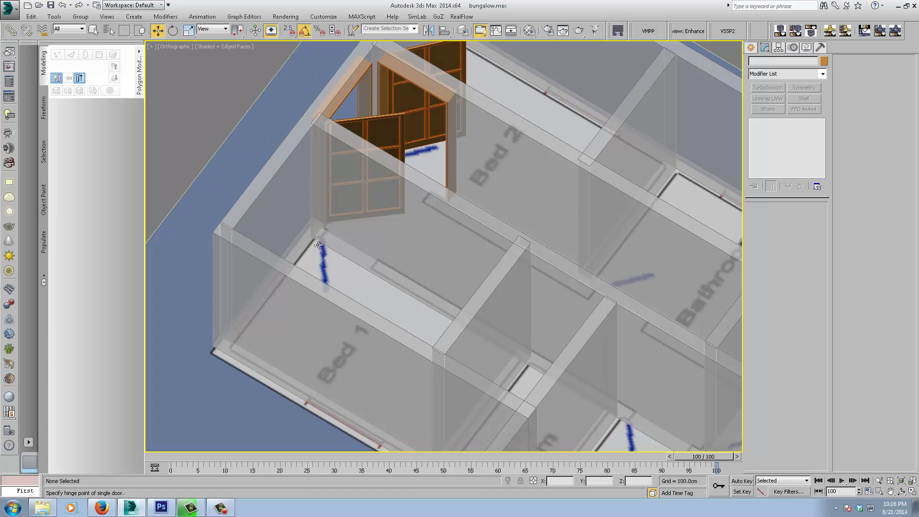
# Draw a pivot door snapped to the hallway–Bed 1 wall, about 62 cm wide, 15 cm deep and 75 cm high, and open its parameters.
pyautogui.click(751, 47)
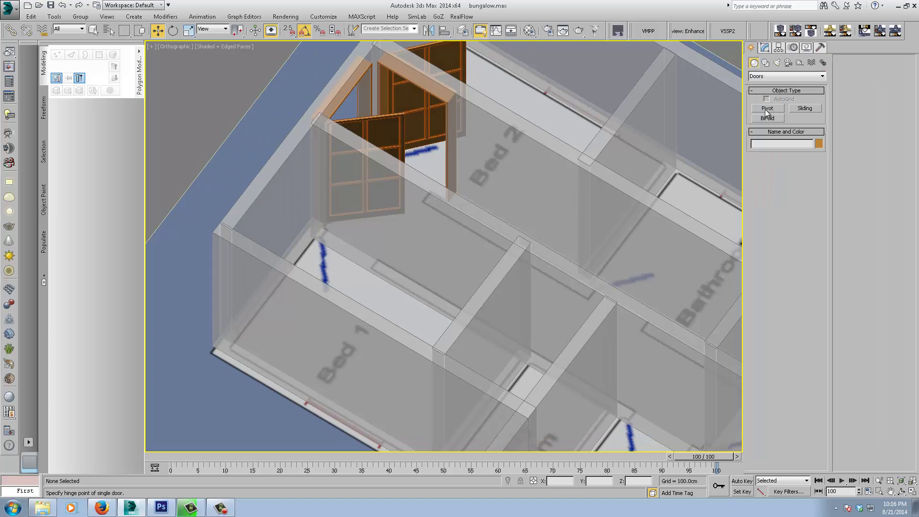
pyautogui.click(766, 109)
pyautogui.keyDown('alt'); pyautogui.moveTo(364, 268); pyautogui.dragTo(344, 281, button='middle'); pyautogui.keyUp('alt')
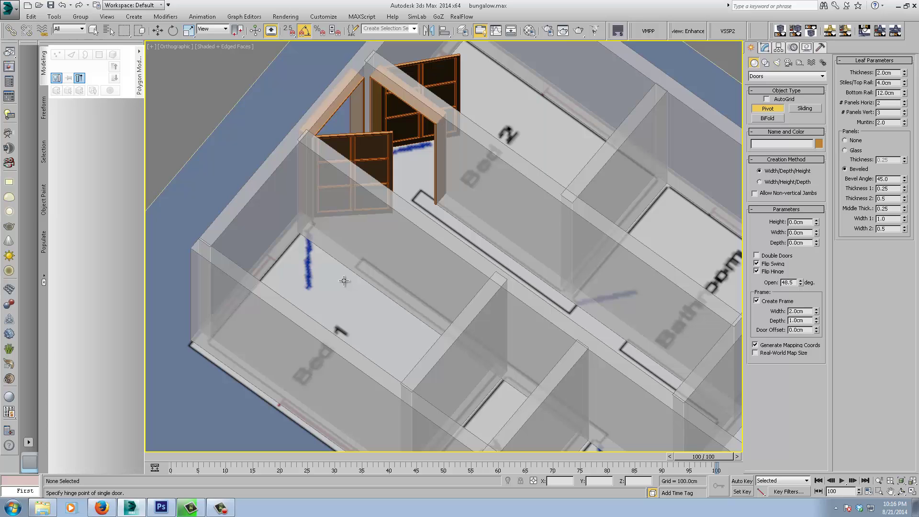
pyautogui.press('s')
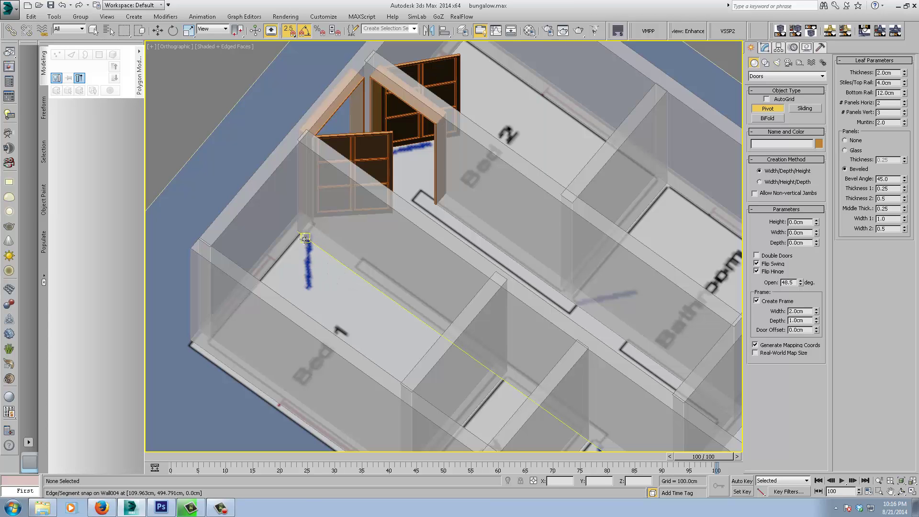
pyautogui.moveTo(305, 238); pyautogui.dragTo(354, 270)
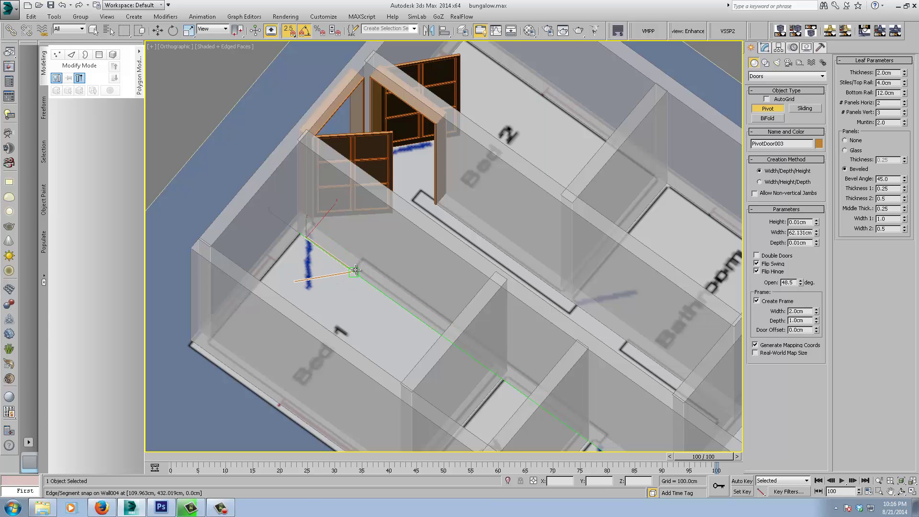
pyautogui.click(362, 261)
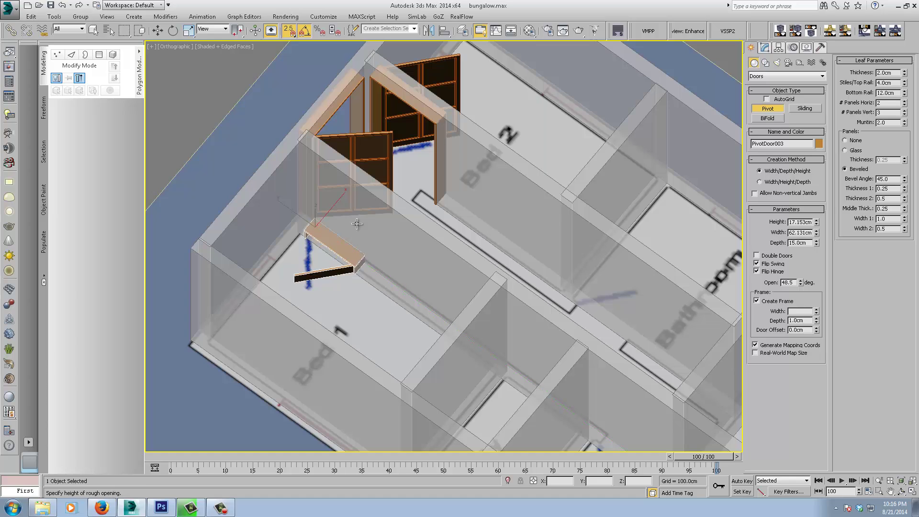
pyautogui.click(347, 187)
pyautogui.rightClick(347, 187)
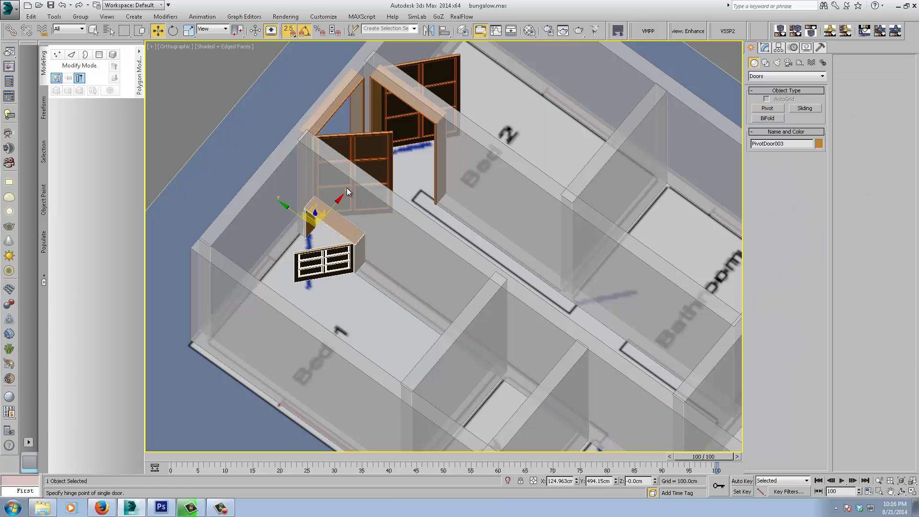
pyautogui.click(764, 47)
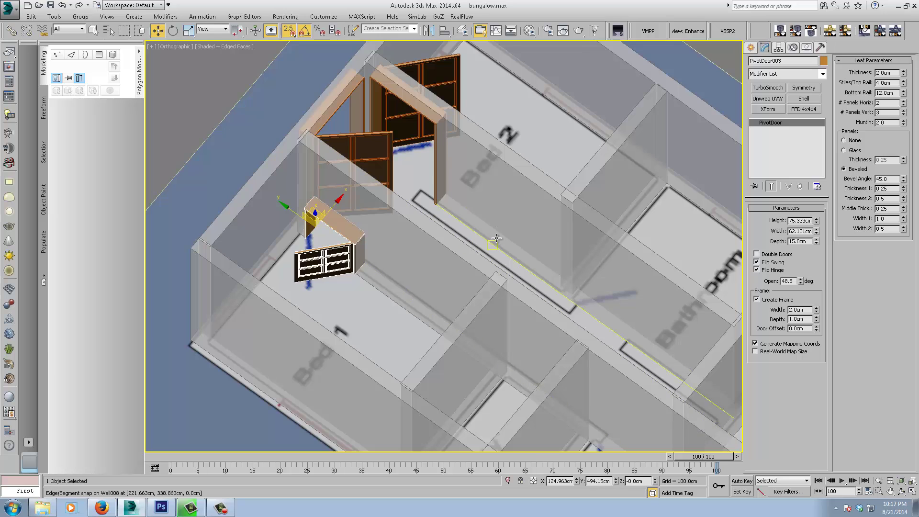
# Set the Bed 1 door's height to 210 cm and width to 82 cm, and switch off Flip Hinge.
pyautogui.scroll(-1, 492, 232)
pyautogui.scroll(1, 490, 233)
pyautogui.press('s')
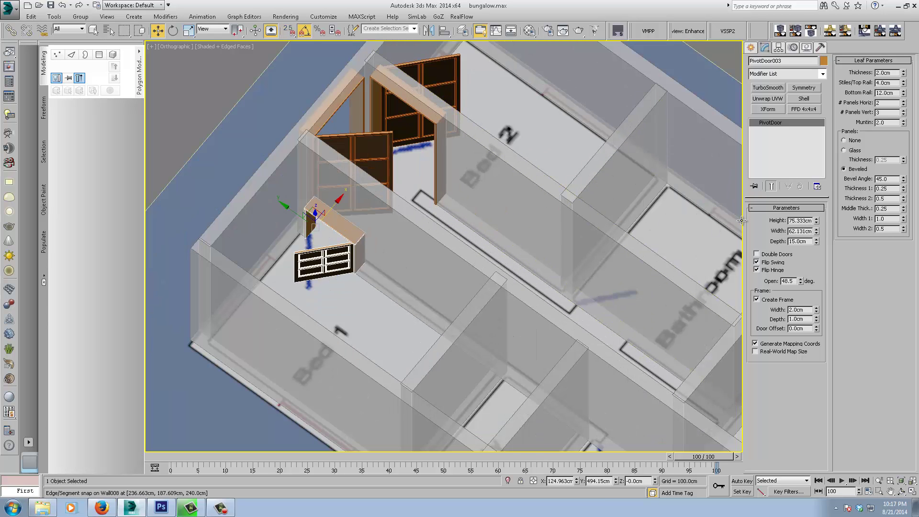
pyautogui.write('210')
pyautogui.click(797, 230)
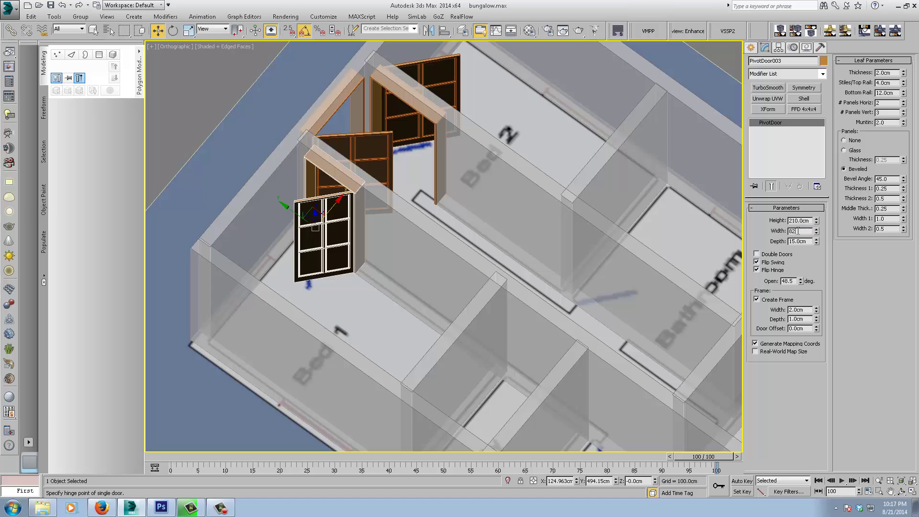
pyautogui.press('Return')
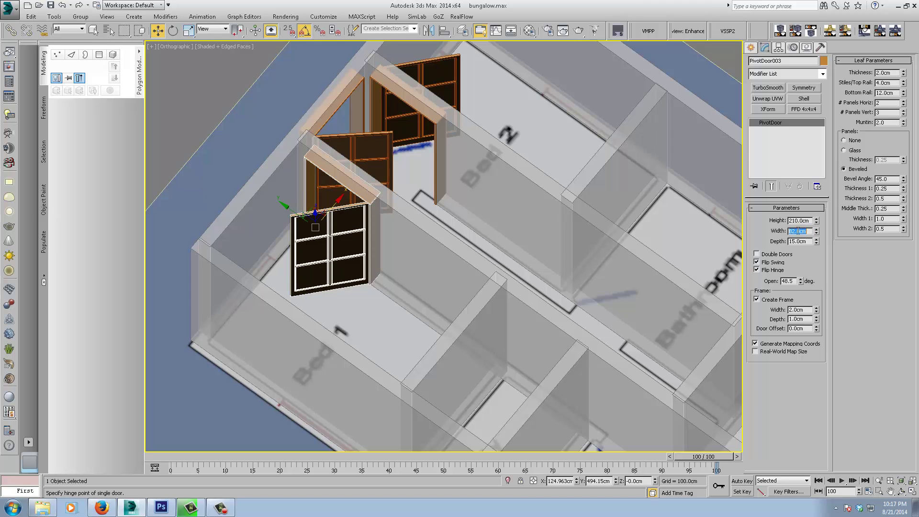
pyautogui.click(756, 270)
# Copy the Bed 2 door along the hallway wall to the Bathroom doorway as a single instance.
pyautogui.keyDown('alt'); pyautogui.moveTo(420, 284); pyautogui.dragTo(373, 151, button='middle'); pyautogui.keyUp('alt')
pyautogui.scroll(-2, 404, 230)
pyautogui.keyDown('alt'); pyautogui.moveTo(416, 252); pyautogui.dragTo(458, 253, button='middle'); pyautogui.keyUp('alt')
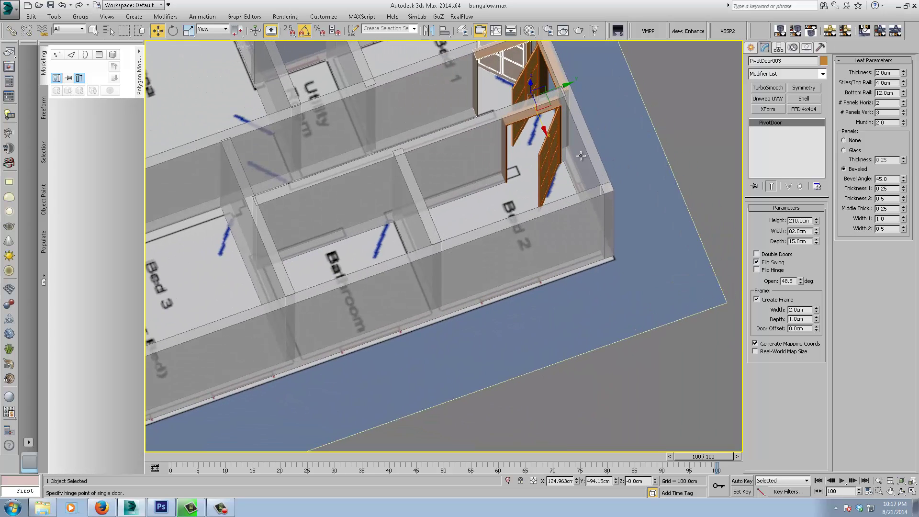
pyautogui.click(548, 152)
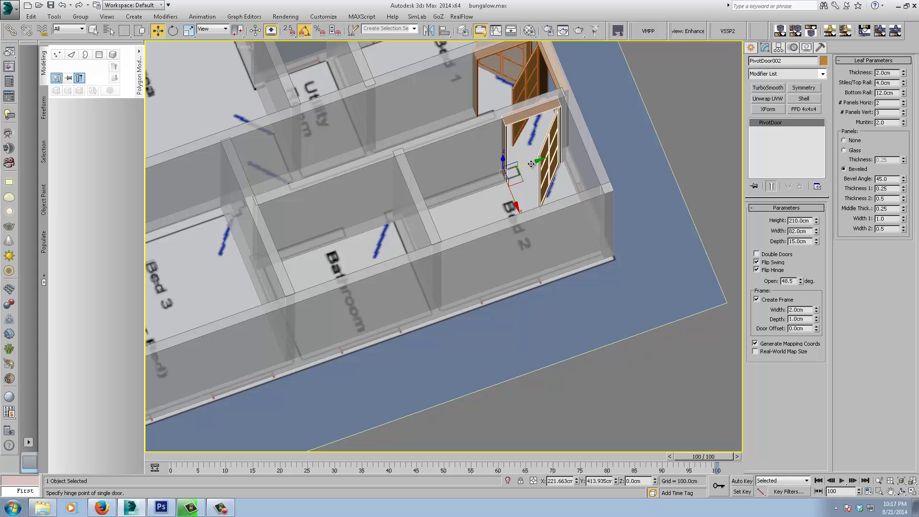
pyautogui.moveTo(531, 165)
pyautogui.keyDown('shift'); pyautogui.mouseDown()
pyautogui.moveTo(357, 218)
pyautogui.moveTo(352, 206)
pyautogui.mouseUp(); pyautogui.keyUp('shift')
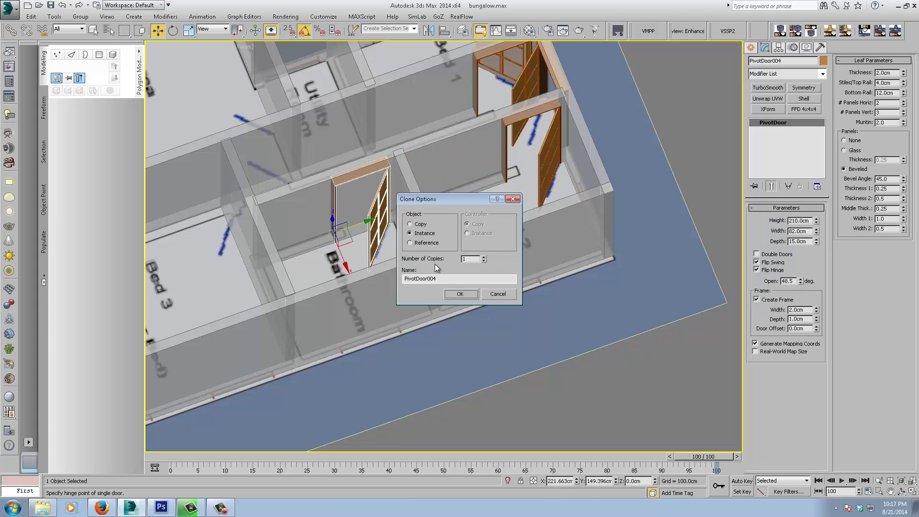
pyautogui.click(460, 294)
pyautogui.moveTo(375, 264)
pyautogui.keyDown('alt'); pyautogui.mouseDown(button='middle')
pyautogui.moveTo(377, 247)
pyautogui.moveTo(403, 253)
pyautogui.mouseUp(button='middle'); pyautogui.keyUp('alt')
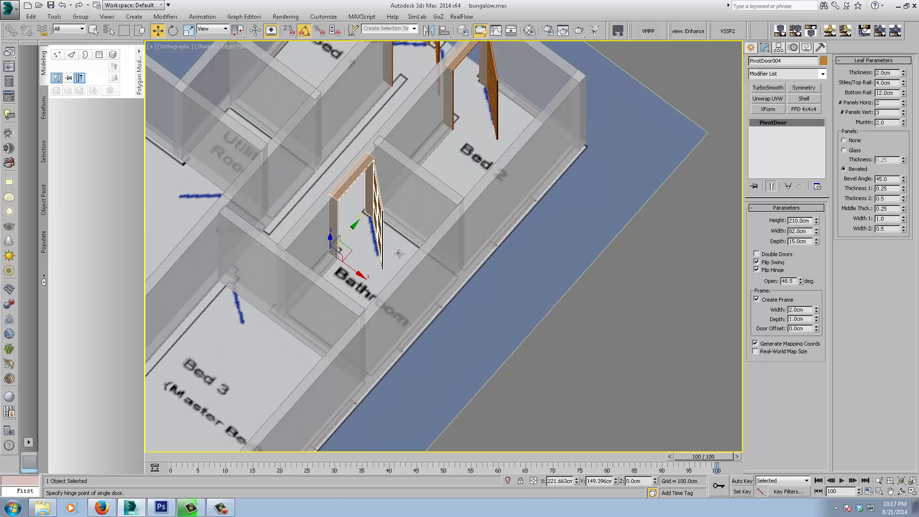
pyautogui.press('t')
pyautogui.press('z')
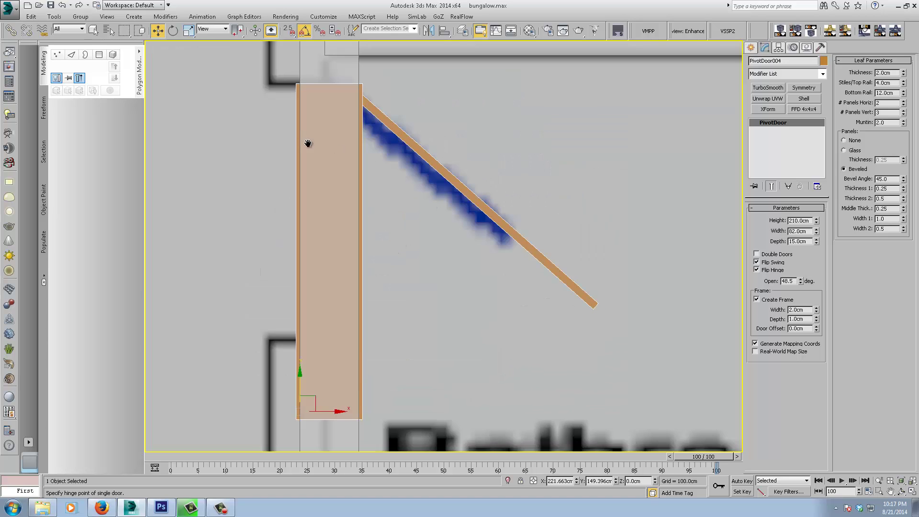
# Nudge the Bed 1 door slightly along its wall toward the outer wall to match the plan's doorway.
pyautogui.moveTo(308, 144); pyautogui.dragTo(367, 190, button='middle')
pyautogui.scroll(-4, 368, 190)
pyautogui.scroll(-2, 268, 197)
pyautogui.moveTo(262, 200); pyautogui.dragTo(310, 203, button='middle')
pyautogui.scroll(-4, 292, 148)
pyautogui.moveTo(282, 122); pyautogui.dragTo(361, 296, button='middle')
pyautogui.scroll(2, 374, 226)
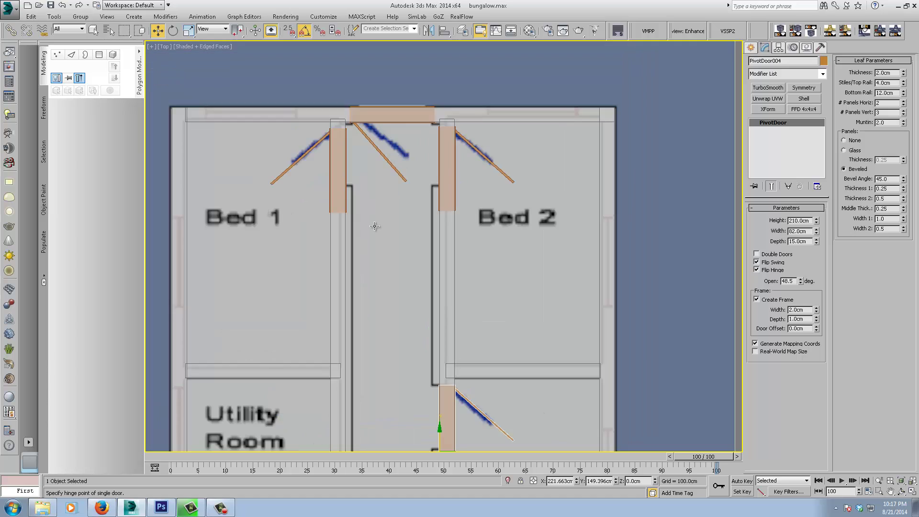
pyautogui.moveTo(375, 222); pyautogui.dragTo(382, 277, button='middle')
pyautogui.scroll(2, 382, 277)
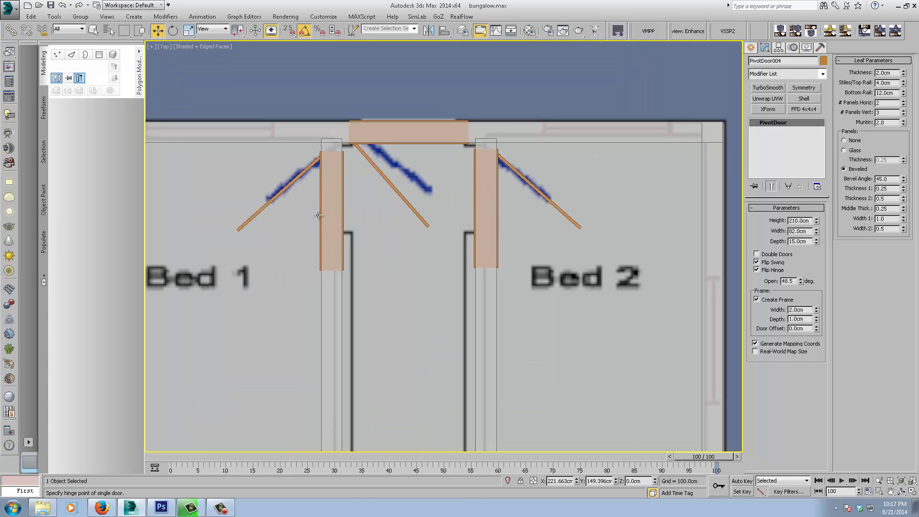
pyautogui.click(327, 200)
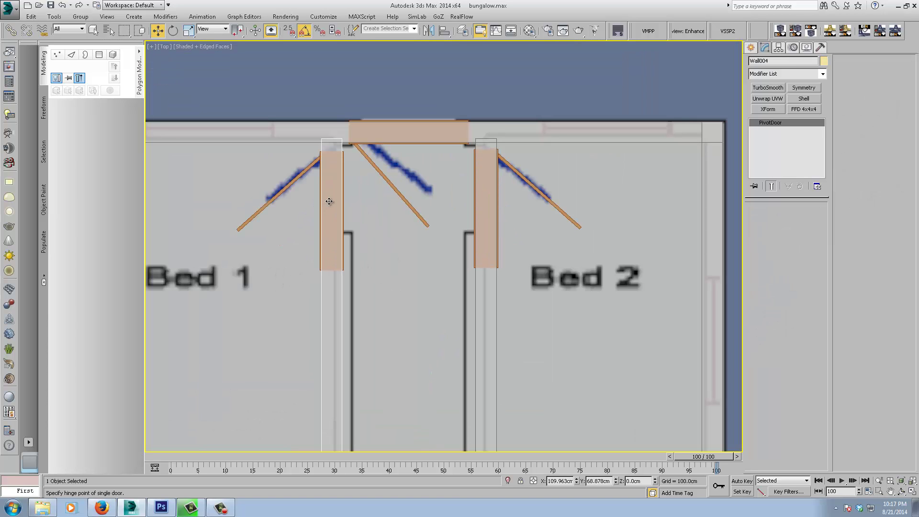
pyautogui.moveTo(342, 128); pyautogui.dragTo(344, 126)
# Try an instance of the Bathroom door in the wall between the hallway and the Kitchen/Living Area, and remove it.
pyautogui.scroll(-2, 396, 393)
pyautogui.moveTo(397, 393); pyautogui.dragTo(404, 253, button='middle')
pyautogui.moveTo(417, 360); pyautogui.dragTo(391, 238, button='middle')
pyautogui.click(443, 248)
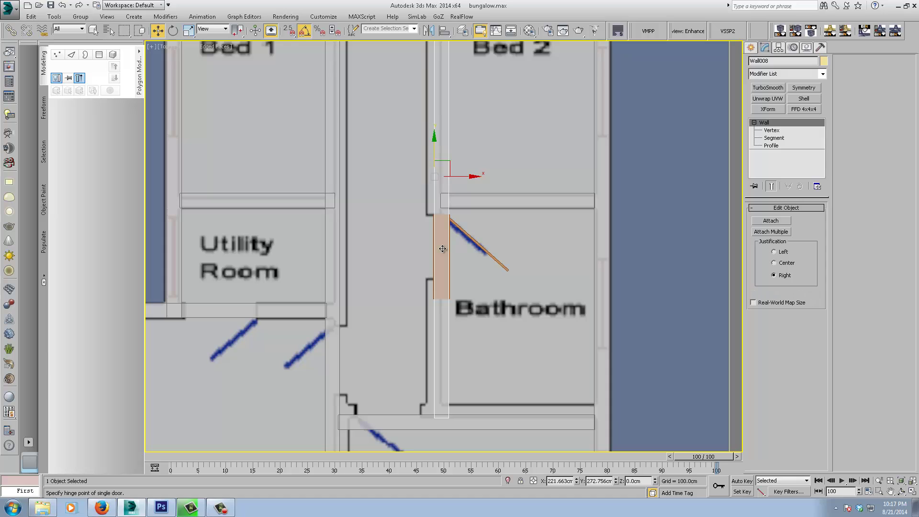
pyautogui.moveTo(448, 282)
pyautogui.keyDown('shift'); pyautogui.mouseDown()
pyautogui.moveTo(354, 364)
pyautogui.moveTo(339, 398)
pyautogui.mouseUp(); pyautogui.keyUp('shift')
pyautogui.click(456, 293)
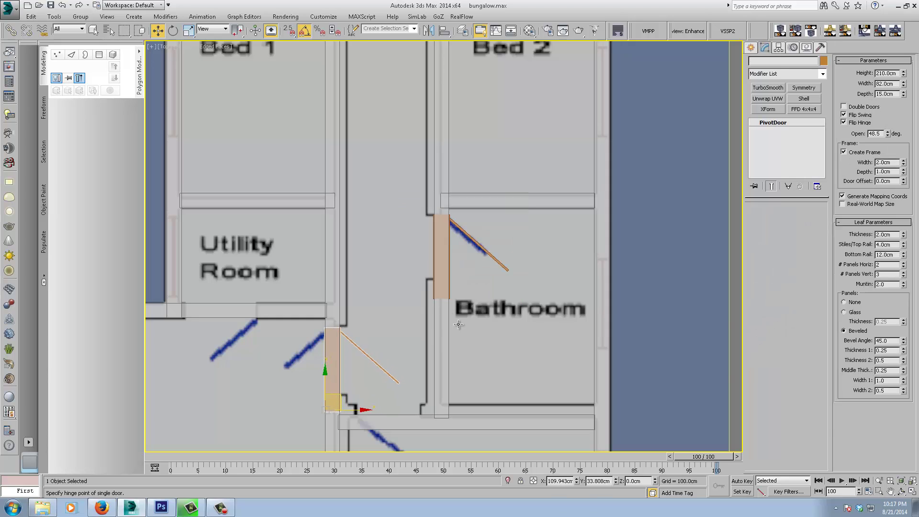
pyautogui.moveTo(459, 322)
pyautogui.keyDown('alt'); pyautogui.mouseDown(button='middle')
pyautogui.moveTo(491, 291)
pyautogui.moveTo(527, 283)
pyautogui.moveTo(526, 307)
pyautogui.moveTo(383, 311)
pyautogui.moveTo(373, 275)
pyautogui.mouseUp(button='middle'); pyautogui.keyUp('alt')
pyautogui.press('Delete')
pyautogui.scroll(-2, 372, 274)
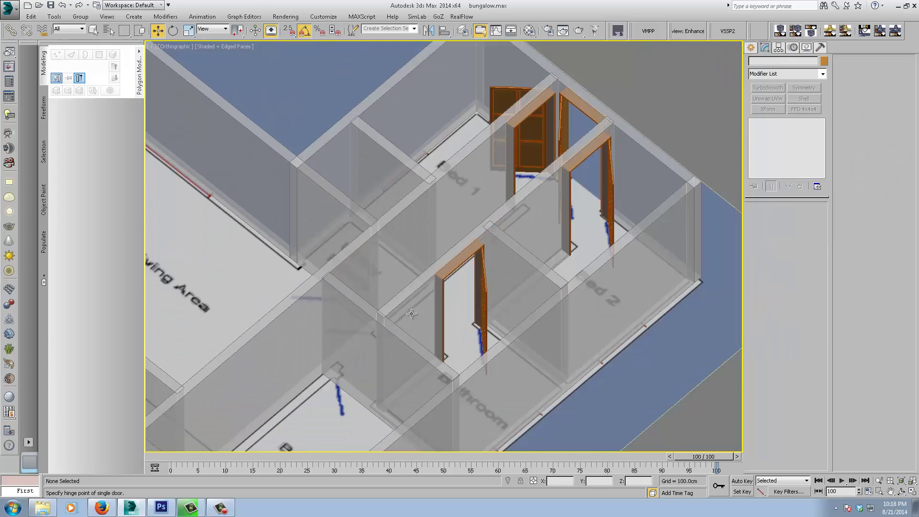
# Draw a pivot door snapped to the Utility Room–Kitchen/Living Area wall at the plan's doorway, about 71 cm wide and 15 cm deep.
pyautogui.keyDown('alt'); pyautogui.moveTo(412, 313); pyautogui.dragTo(433, 321, button='middle'); pyautogui.keyUp('alt')
pyautogui.scroll(-2, 433, 321)
pyautogui.moveTo(418, 365); pyautogui.dragTo(444, 222, button='middle')
pyautogui.keyDown('alt'); pyautogui.moveTo(414, 257); pyautogui.dragTo(432, 270, button='middle'); pyautogui.keyUp('alt')
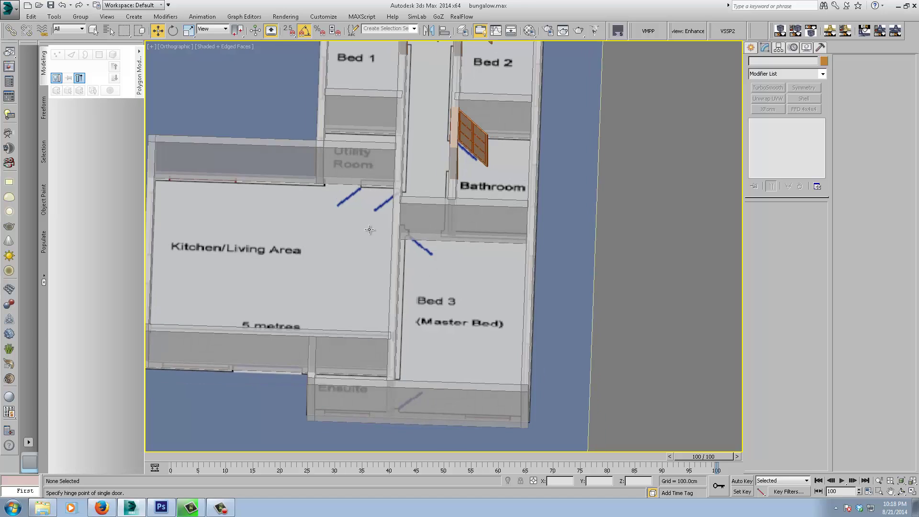
pyautogui.moveTo(357, 231); pyautogui.dragTo(415, 335, button='middle')
pyautogui.scroll(5, 371, 332)
pyautogui.moveTo(357, 313); pyautogui.dragTo(331, 331, button='middle')
pyautogui.press('s')
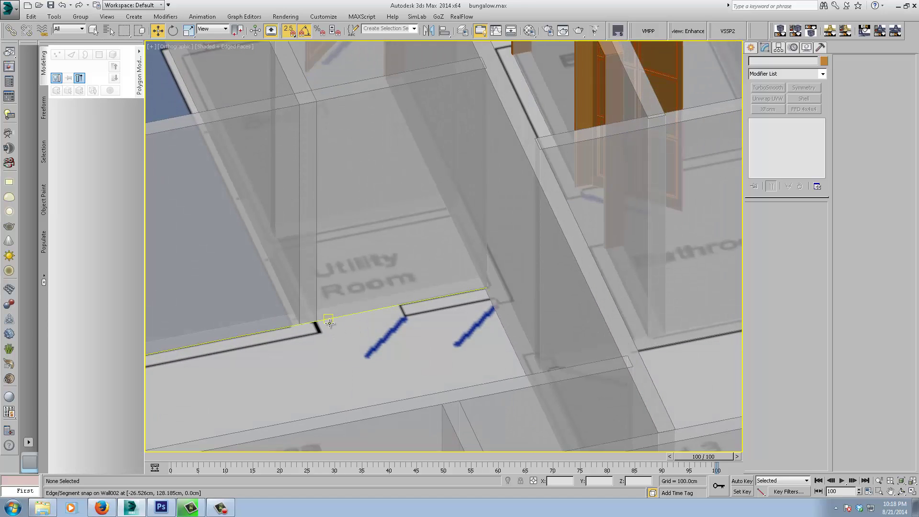
pyautogui.click(328, 320)
pyautogui.moveTo(328, 321)
pyautogui.mouseDown()
pyautogui.moveTo(338, 319)
pyautogui.moveTo(327, 319)
pyautogui.mouseUp()
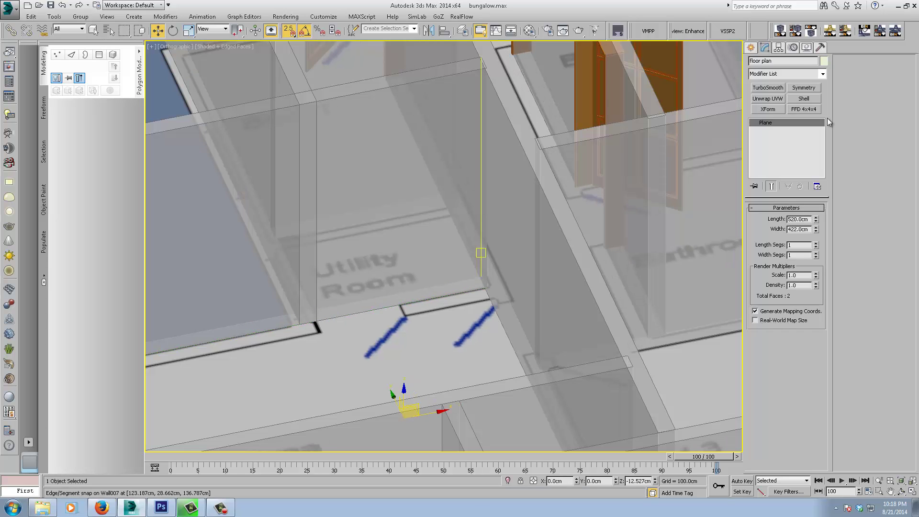
pyautogui.click(750, 47)
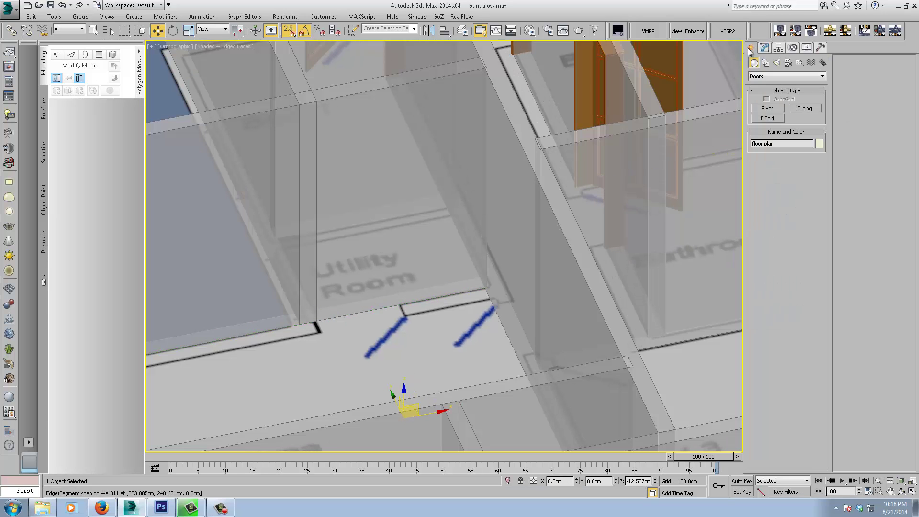
pyautogui.click(774, 109)
pyautogui.moveTo(324, 318); pyautogui.dragTo(404, 306)
pyautogui.click(400, 295)
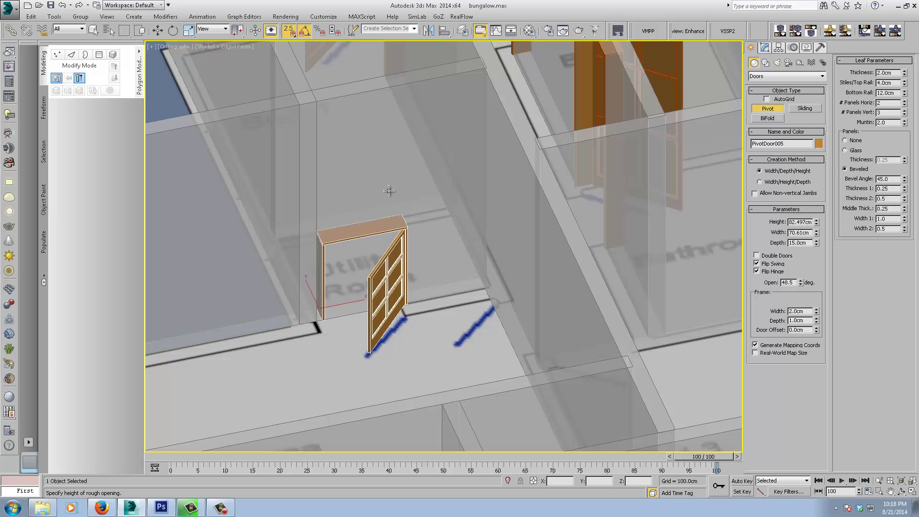
pyautogui.click(394, 165)
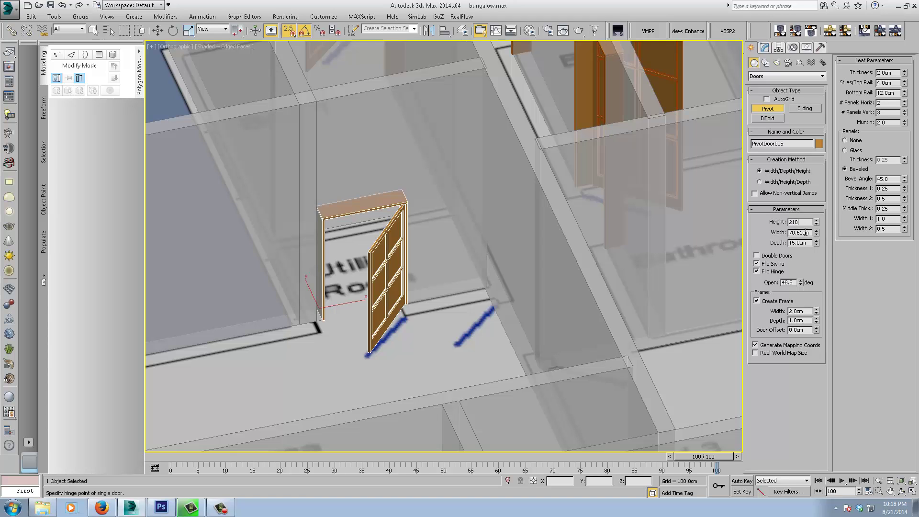
# Set the Utility Room door's height to 210 cm and its width to 82 cm.
pyautogui.press('Tab')
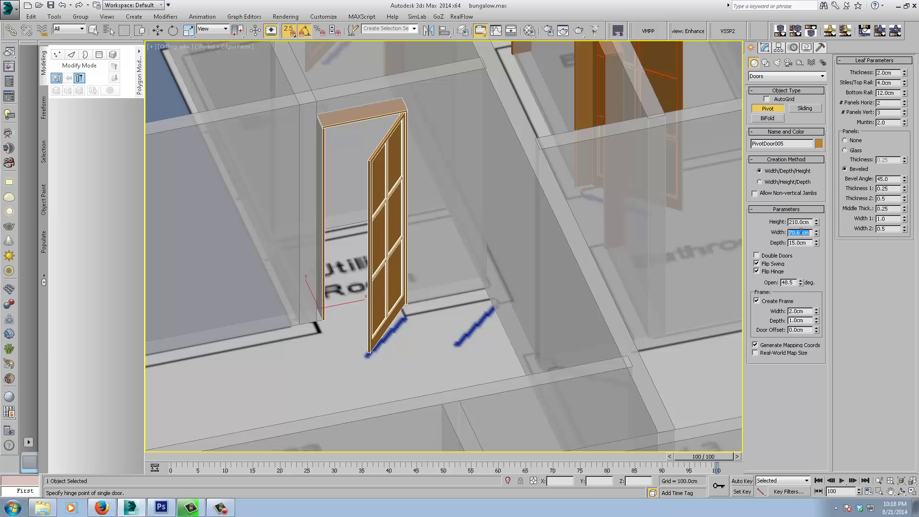
pyautogui.press('Return')
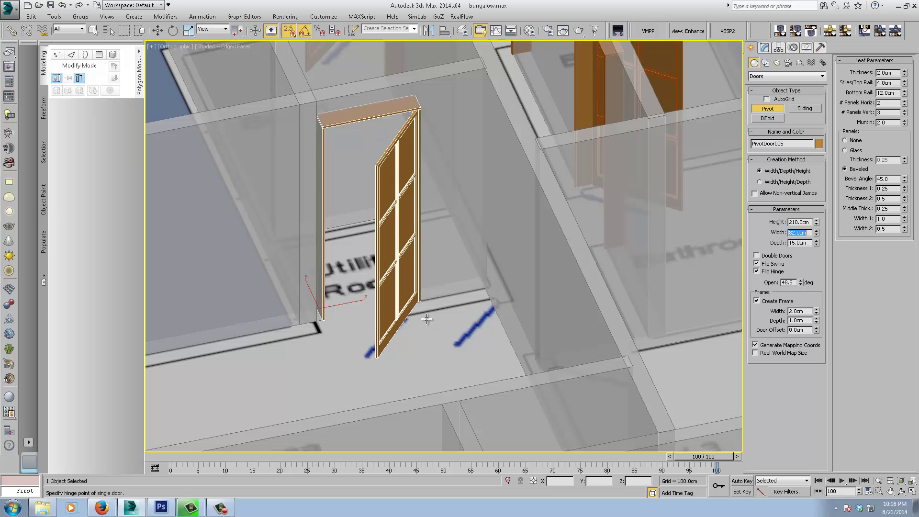
# Draw a pivot door snapped to the hallway–Kitchen/Living Area wall, about 69 cm wide, 15 cm deep and 116 cm high.
pyautogui.moveTo(427, 319)
pyautogui.mouseDown(button='middle')
pyautogui.moveTo(448, 322)
pyautogui.moveTo(373, 316)
pyautogui.moveTo(425, 322)
pyautogui.mouseUp(button='middle')
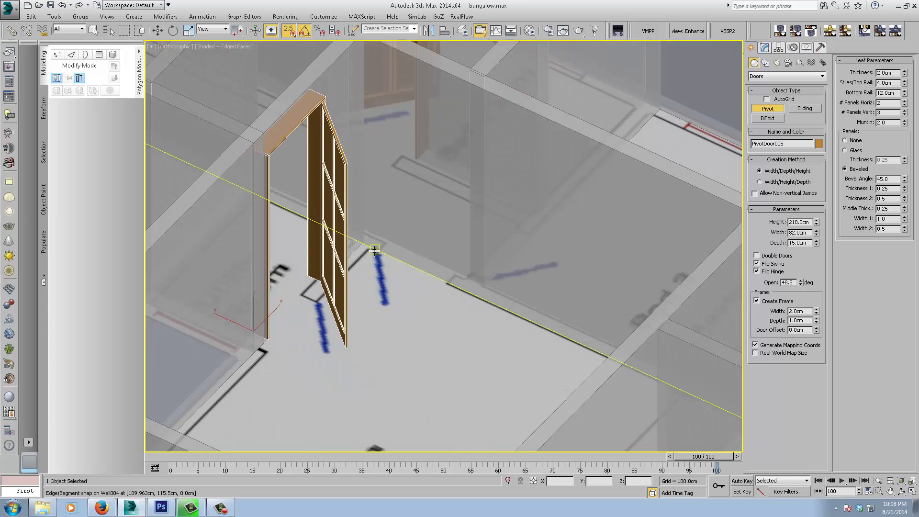
pyautogui.moveTo(378, 250); pyautogui.dragTo(450, 278)
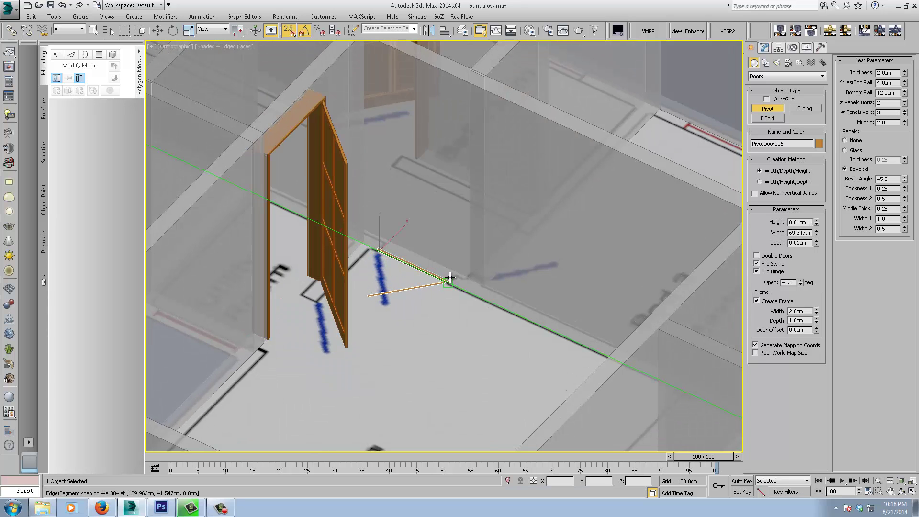
pyautogui.click(452, 270)
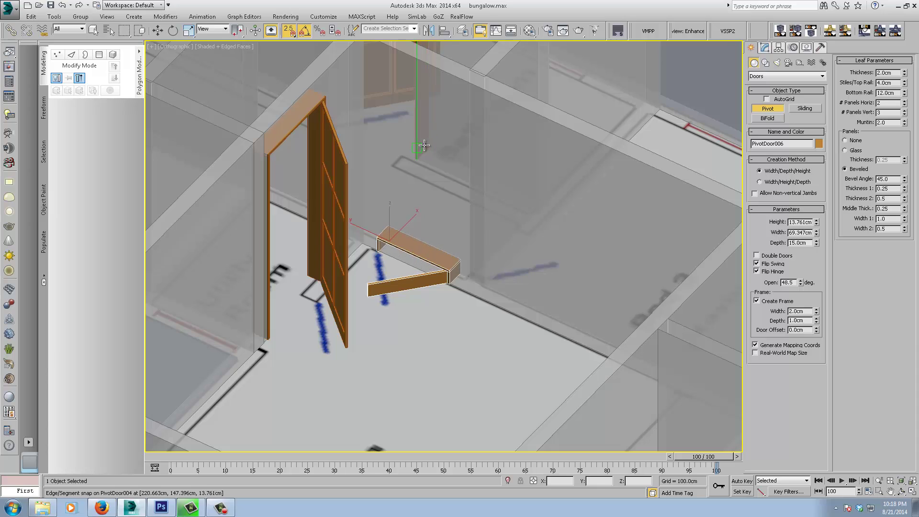
pyautogui.press('s')
pyautogui.click(433, 131)
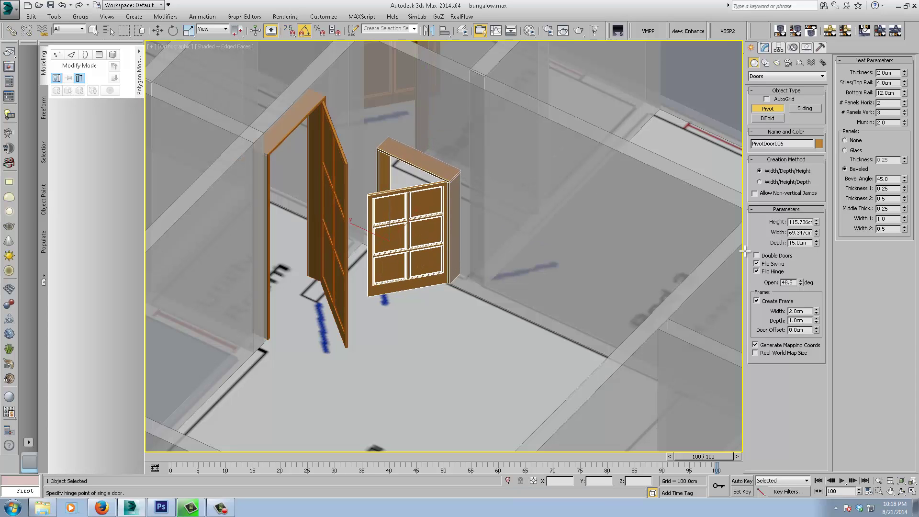
# Set the hallway–Kitchen/Living Area door's height to 210 cm and its width to 82 cm.
pyautogui.click(795, 221)
pyautogui.write('210')
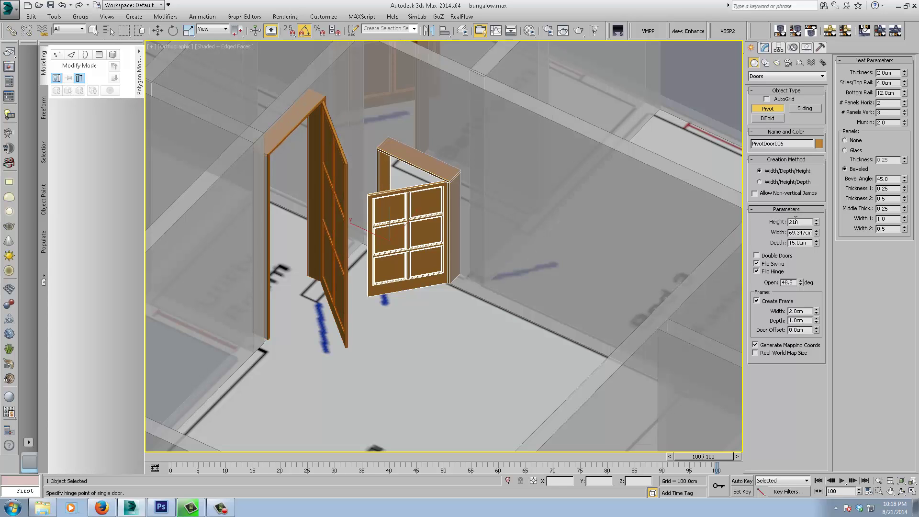
pyautogui.press('Tab')
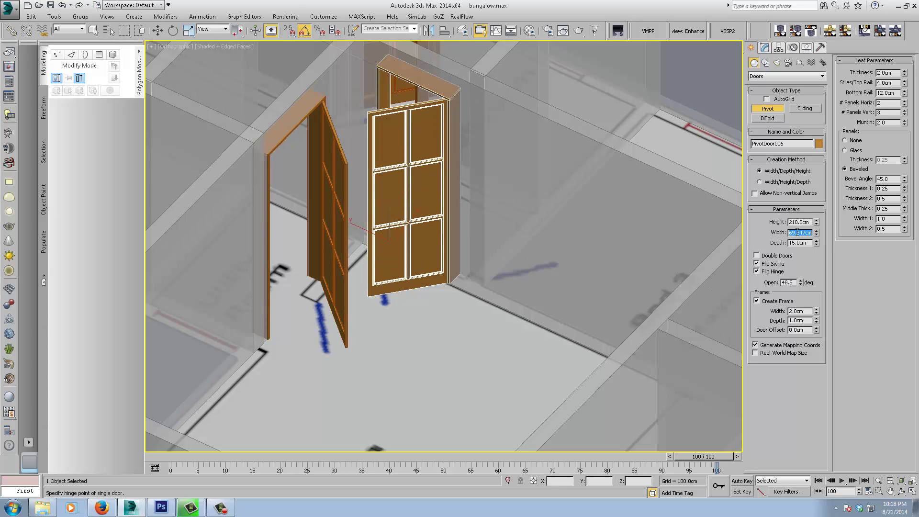
pyautogui.press('Return')
# Switch off Flip Hinge on the hallway–Kitchen/Living Area door so that it opens as drawn on the plan.
pyautogui.moveTo(372, 277); pyautogui.dragTo(358, 225, button='middle')
pyautogui.press('t')
pyautogui.press('z')
pyautogui.scroll(-2, 423, 289)
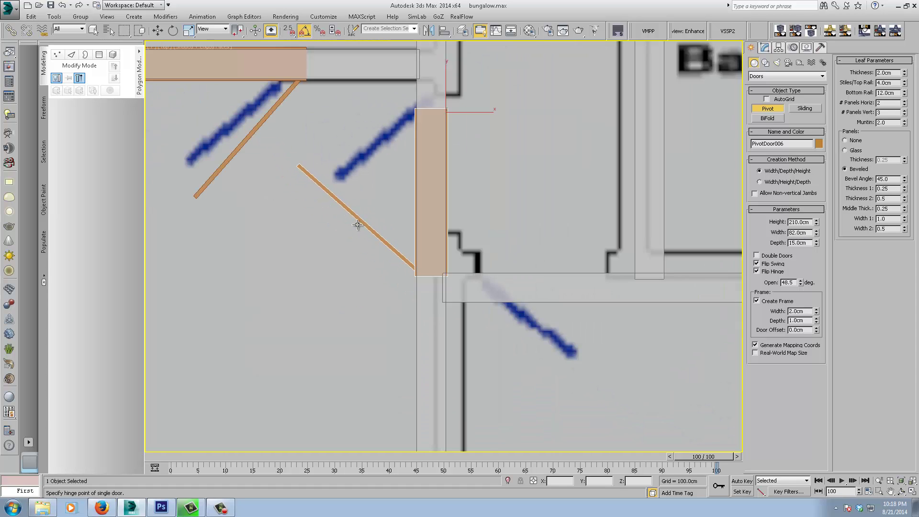
pyautogui.scroll(-1, 357, 227)
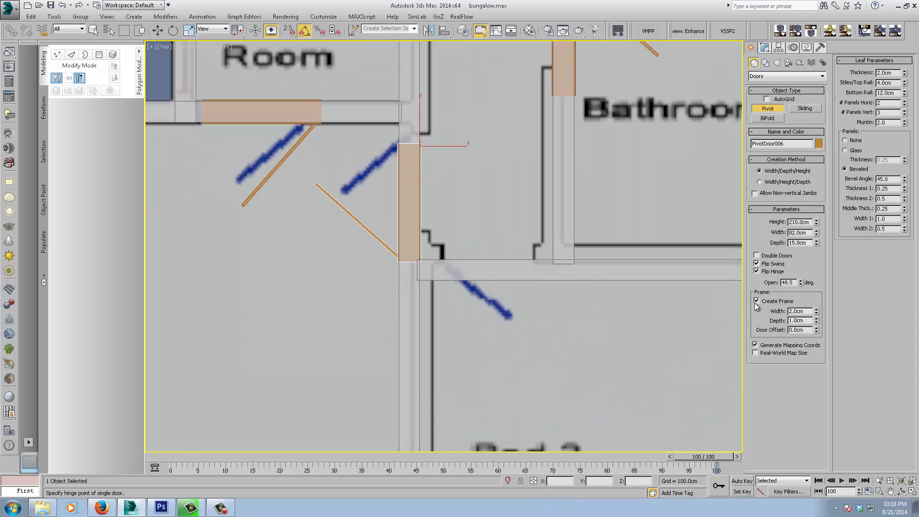
pyautogui.click(756, 271)
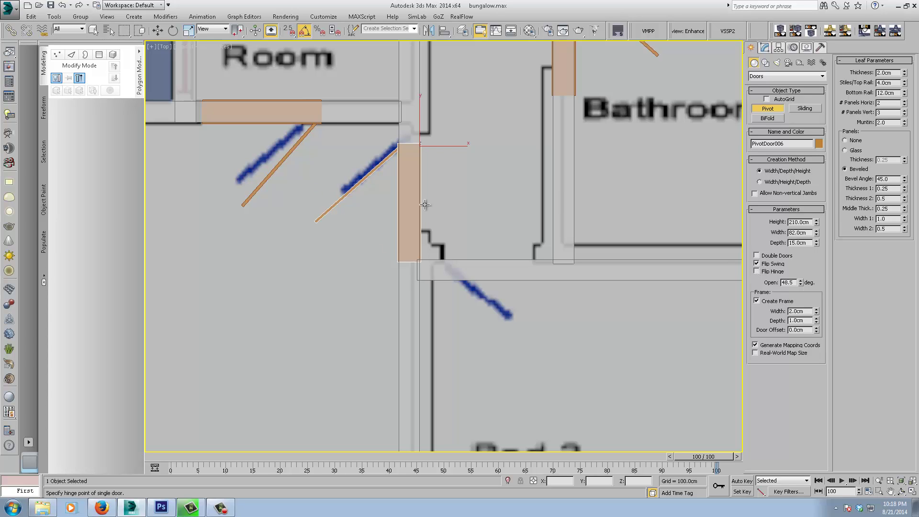
# Move the hallway–Kitchen/Living Area door slightly along its wall toward the Utility Room to line up with the plan's doorway.
pyautogui.press('w')
pyautogui.moveTo(419, 120); pyautogui.dragTo(420, 113)
pyautogui.moveTo(419, 110); pyautogui.dragTo(420, 110)
# Nudge the Utility Room door about 0.4 cm along its wall toward the hallway.
pyautogui.moveTo(313, 169); pyautogui.dragTo(392, 209, button='middle')
pyautogui.click(311, 144)
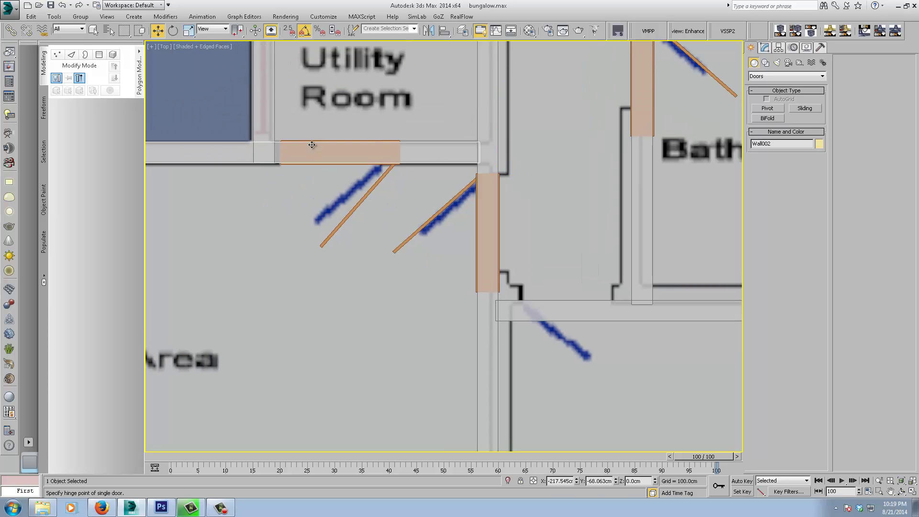
pyautogui.click(312, 144)
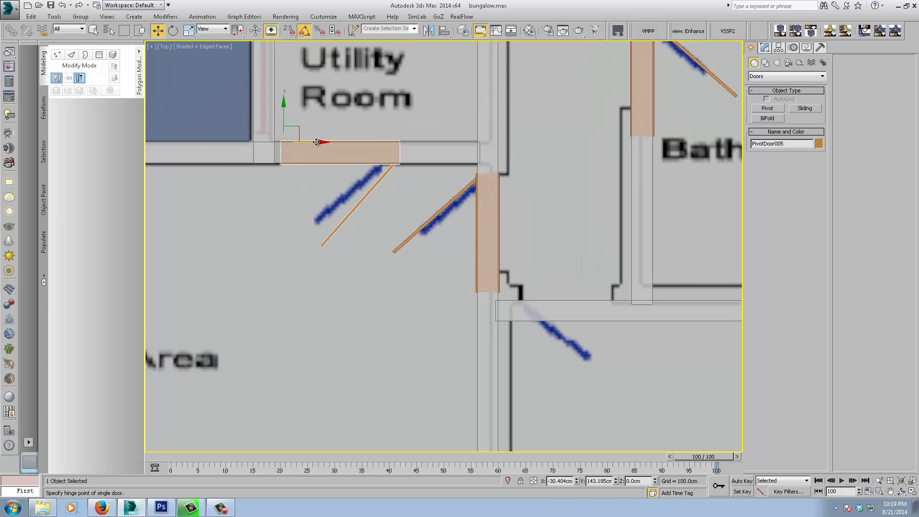
pyautogui.moveTo(316, 142)
pyautogui.mouseDown()
pyautogui.moveTo(329, 142)
pyautogui.moveTo(317, 142)
pyautogui.mouseUp()
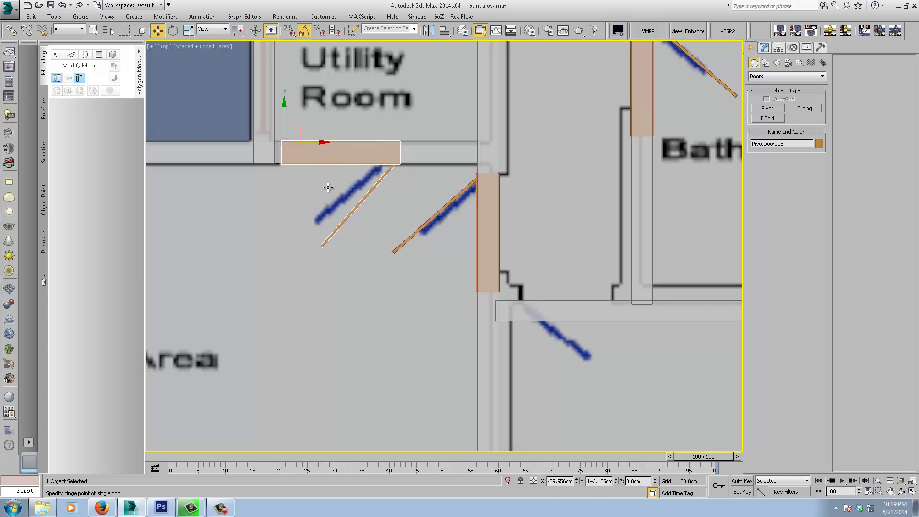
pyautogui.moveTo(328, 187); pyautogui.dragTo(377, 209, button='middle')
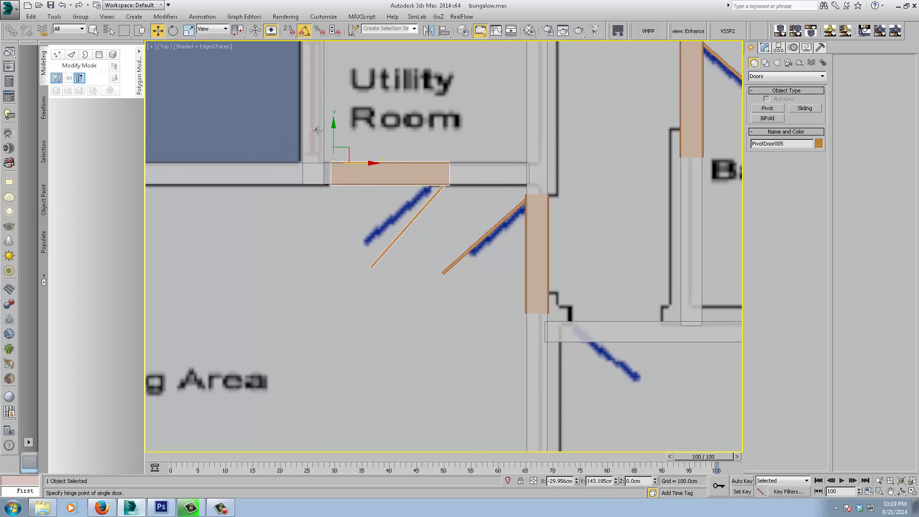
# Check the Utility Room door's alignment with the doorway and wall corner on the floor plan.
pyautogui.moveTo(343, 191); pyautogui.dragTo(370, 212, button='middle')
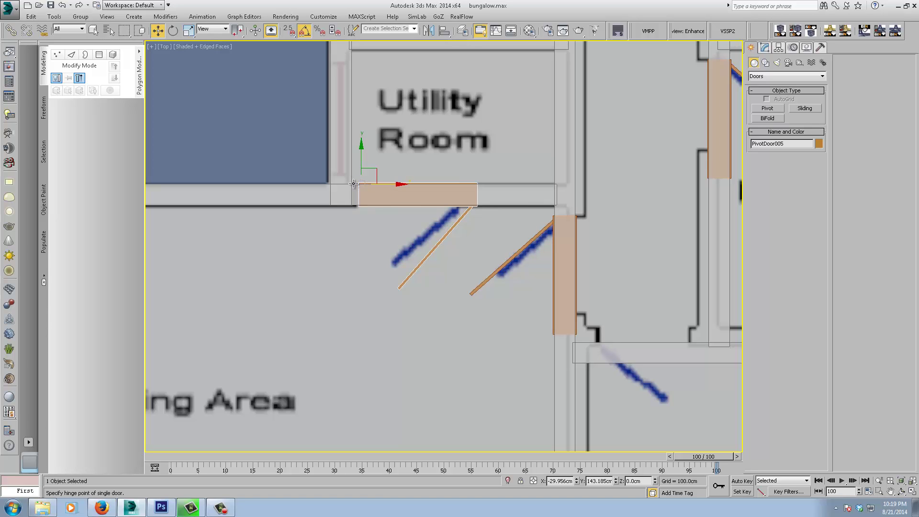
pyautogui.scroll(4, 354, 189)
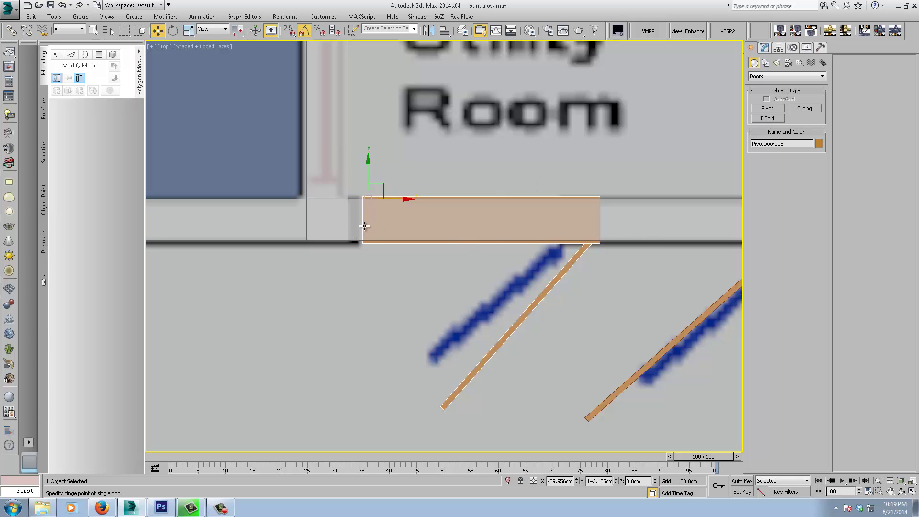
pyautogui.moveTo(347, 200); pyautogui.dragTo(365, 197, button='middle')
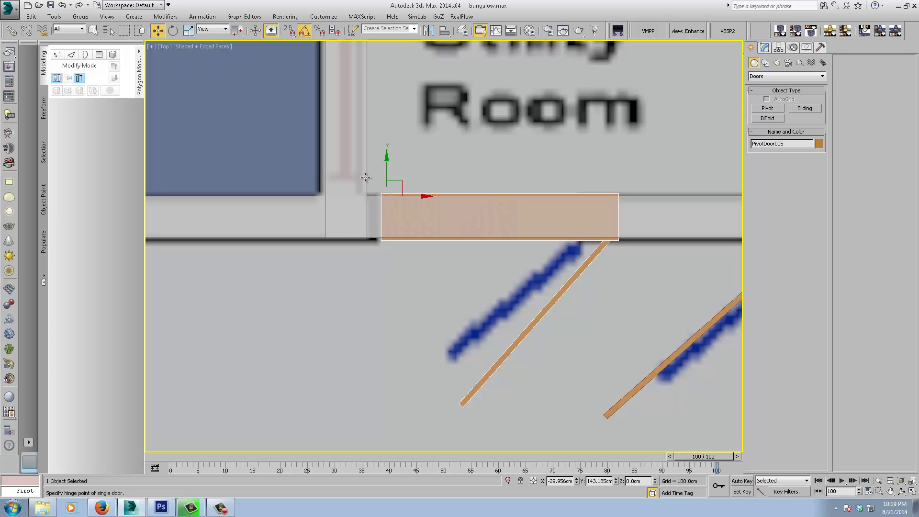
pyautogui.scroll(-5, 416, 192)
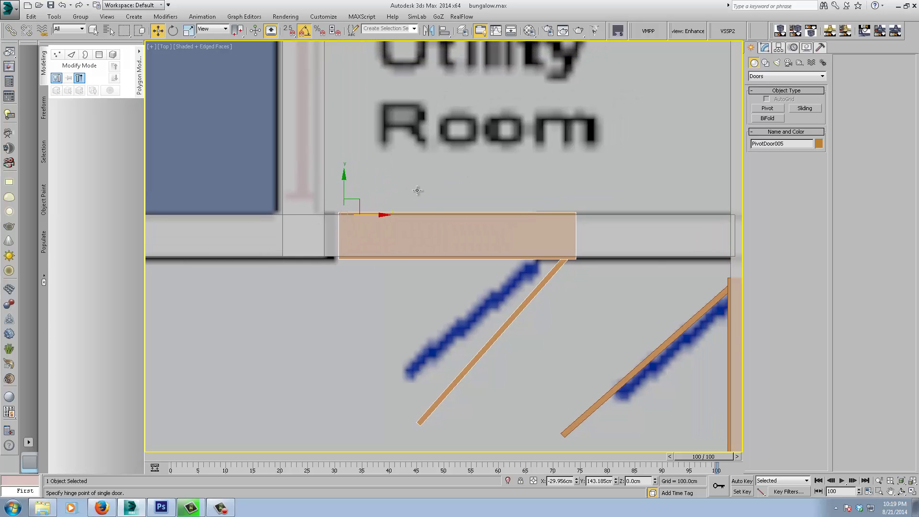
pyautogui.scroll(1, 417, 192)
pyautogui.scroll(1, 418, 191)
pyautogui.moveTo(495, 212); pyautogui.dragTo(446, 196, button='middle')
pyautogui.scroll(-2, 446, 197)
# With snapping on, draw a pivot door about 59 cm wide and 15 cm deep in the hallway–Bed 3 doorway.
pyautogui.moveTo(556, 231); pyautogui.dragTo(439, 222, button='middle')
pyautogui.scroll(-2, 512, 218)
pyautogui.moveTo(471, 345); pyautogui.dragTo(433, 287, button='middle')
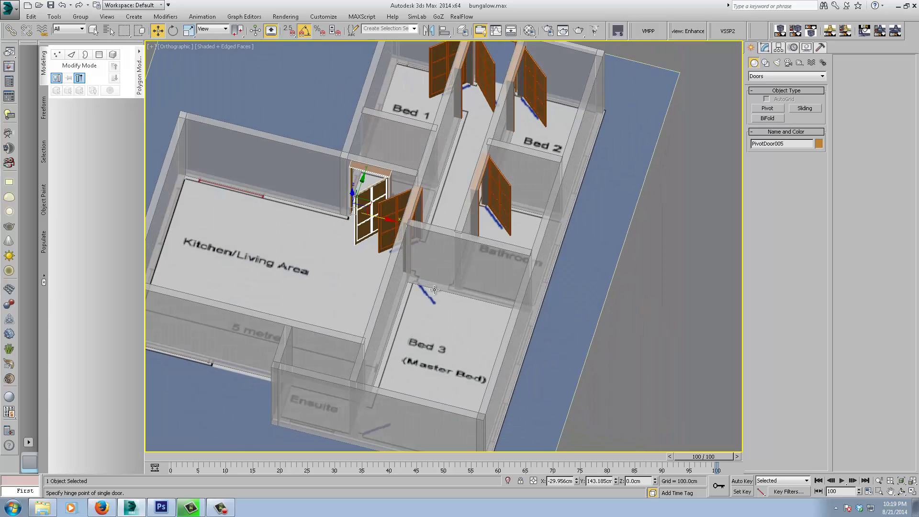
pyautogui.scroll(5, 440, 301)
pyautogui.moveTo(370, 280); pyautogui.dragTo(378, 329, button='middle')
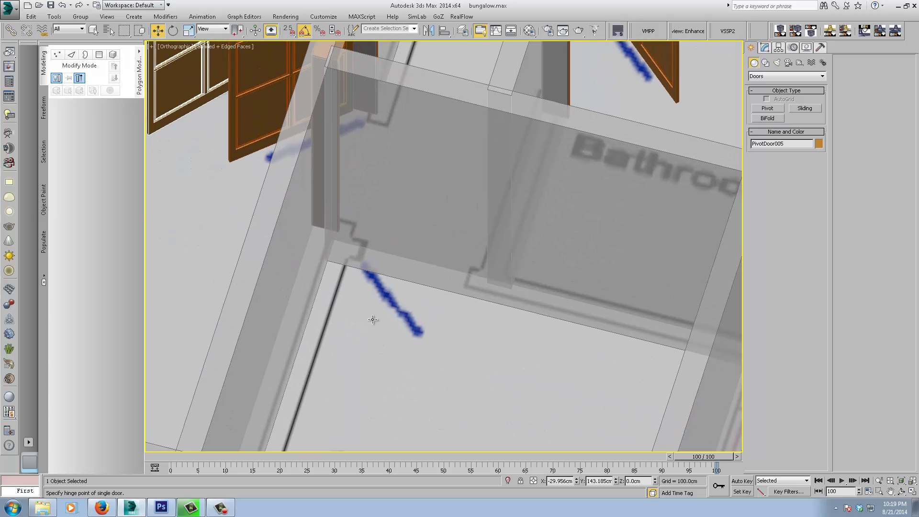
pyautogui.press('s')
pyautogui.click(767, 109)
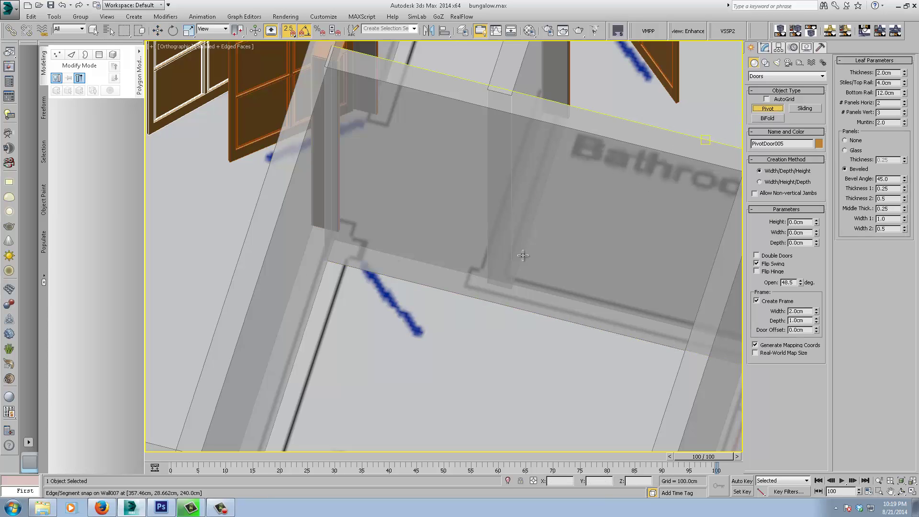
pyautogui.moveTo(354, 266); pyautogui.dragTo(454, 286)
pyautogui.click(461, 262)
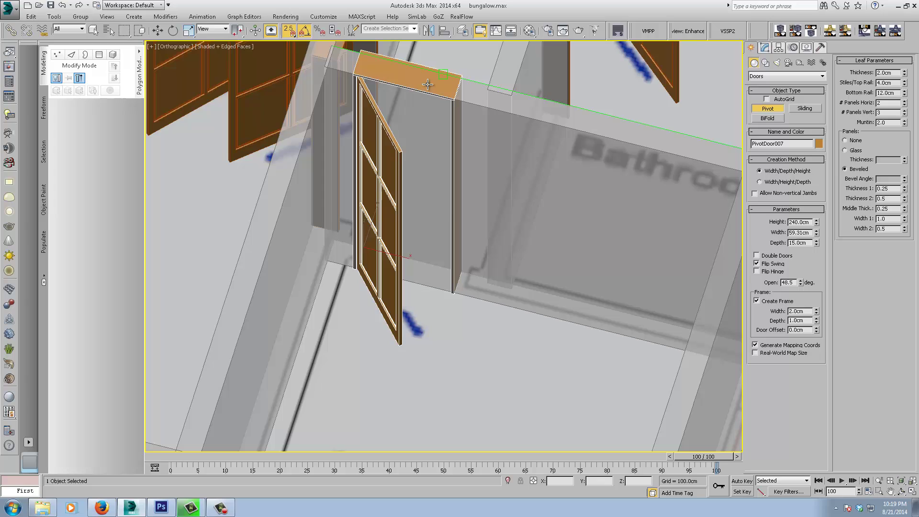
pyautogui.click(414, 106)
# Turn snapping off and set the Bed 3 door's height to 210 cm and its width to 82 cm.
pyautogui.press('s')
pyautogui.moveTo(447, 234); pyautogui.dragTo(424, 152, button='middle')
pyautogui.doubleClick(795, 222)
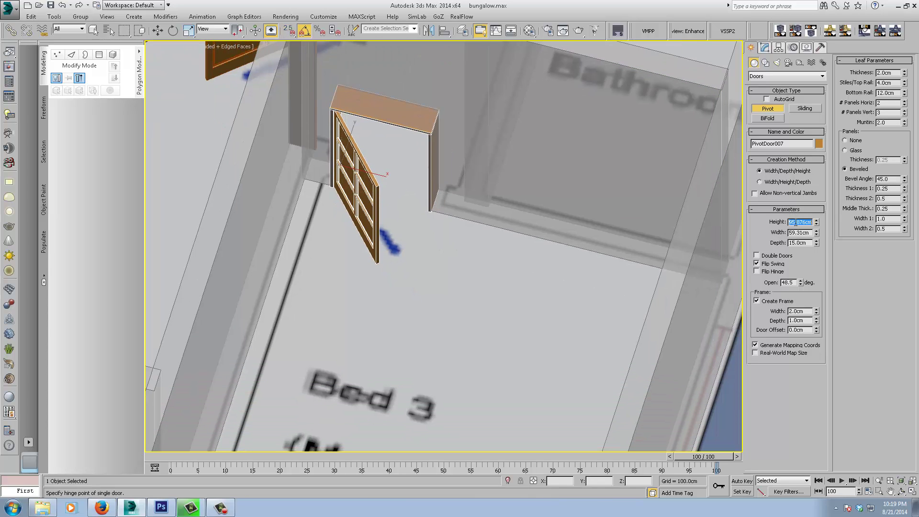
pyautogui.write('210')
pyautogui.press('Tab')
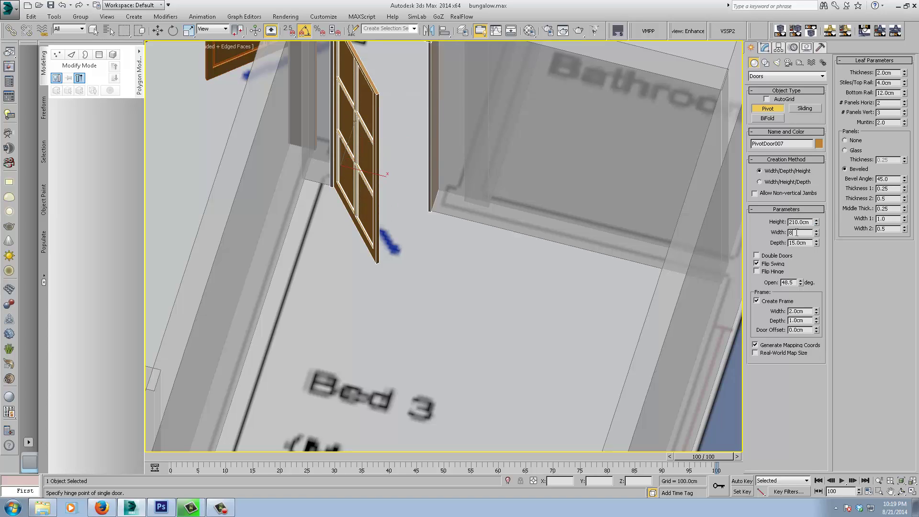
pyautogui.write('82')
pyautogui.press('Return')
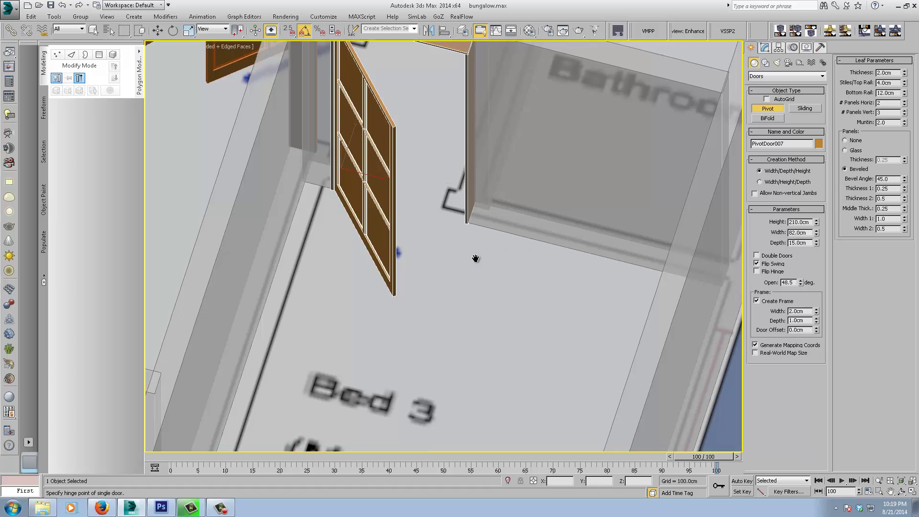
# Move the Bed 3 door about 11 cm along its wall toward the Kitchen/Living Area to fit the plan's doorway.
pyautogui.press('t')
pyautogui.scroll(10, 486, 254)
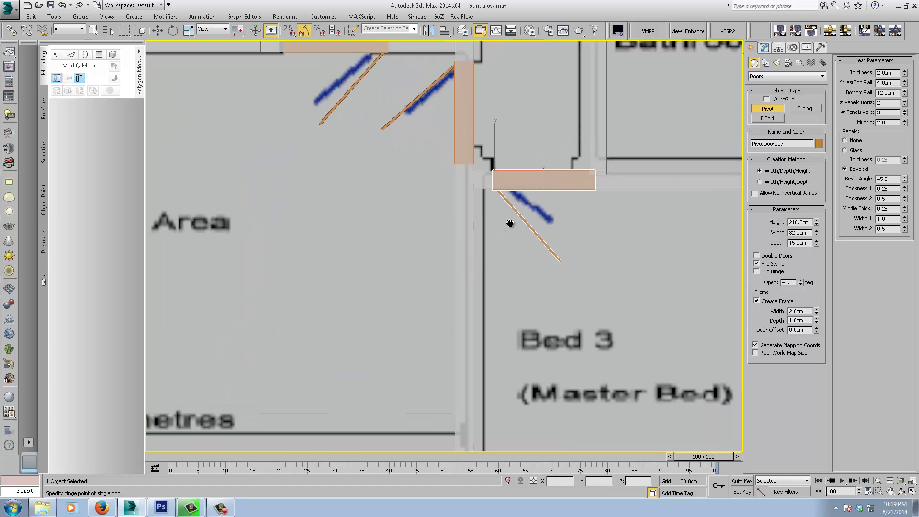
pyautogui.press('w')
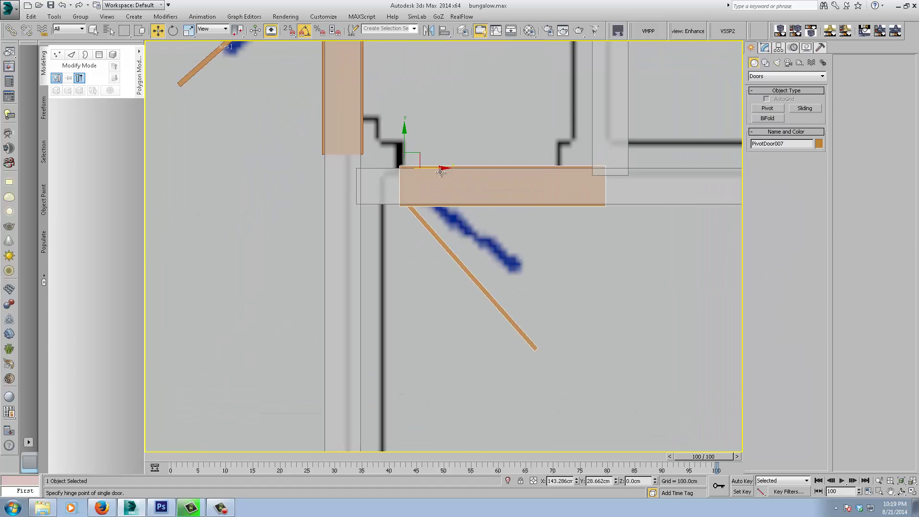
pyautogui.moveTo(434, 166); pyautogui.dragTo(409, 167)
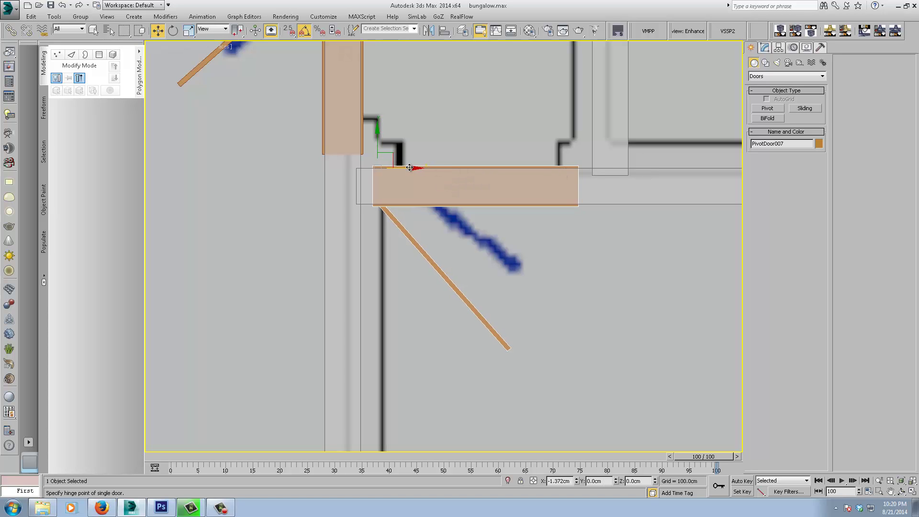
# With snapping on, draw a pivot door about 64 cm wide, 15 cm deep and 87 cm high between Bed 3 and the Ensuite.
pyautogui.scroll(-5, 452, 250)
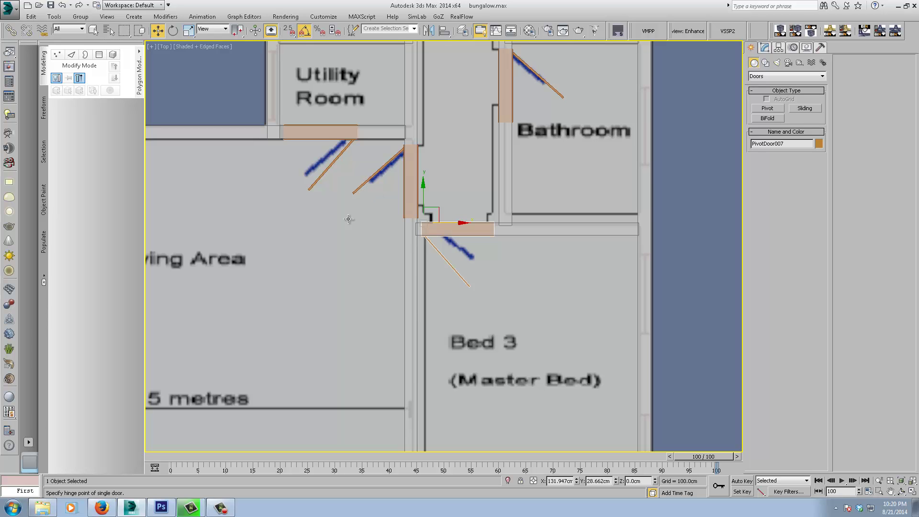
pyautogui.scroll(-5, 383, 257)
pyautogui.moveTo(375, 236); pyautogui.dragTo(340, 229, button='middle')
pyautogui.scroll(8, 374, 289)
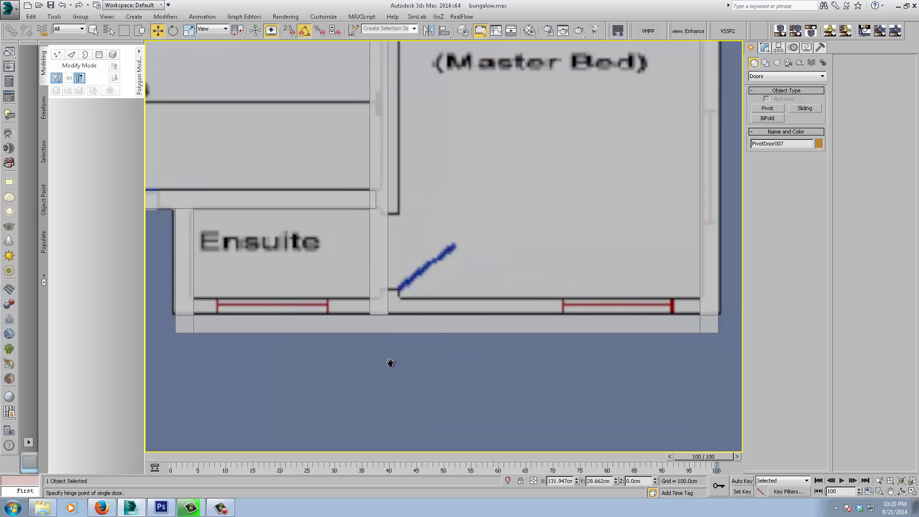
pyautogui.scroll(-2, 390, 362)
pyautogui.keyDown('alt'); pyautogui.moveTo(390, 363); pyautogui.dragTo(427, 297, button='middle'); pyautogui.keyUp('alt')
pyautogui.keyDown('alt'); pyautogui.moveTo(491, 231); pyautogui.dragTo(480, 473, button='middle'); pyautogui.keyUp('alt')
pyautogui.keyDown('alt'); pyautogui.moveTo(479, 473); pyautogui.dragTo(504, 432, button='middle'); pyautogui.keyUp('alt')
pyautogui.scroll(3, 429, 421)
pyautogui.moveTo(401, 234); pyautogui.dragTo(460, 313, button='middle')
pyautogui.scroll(-1, 454, 279)
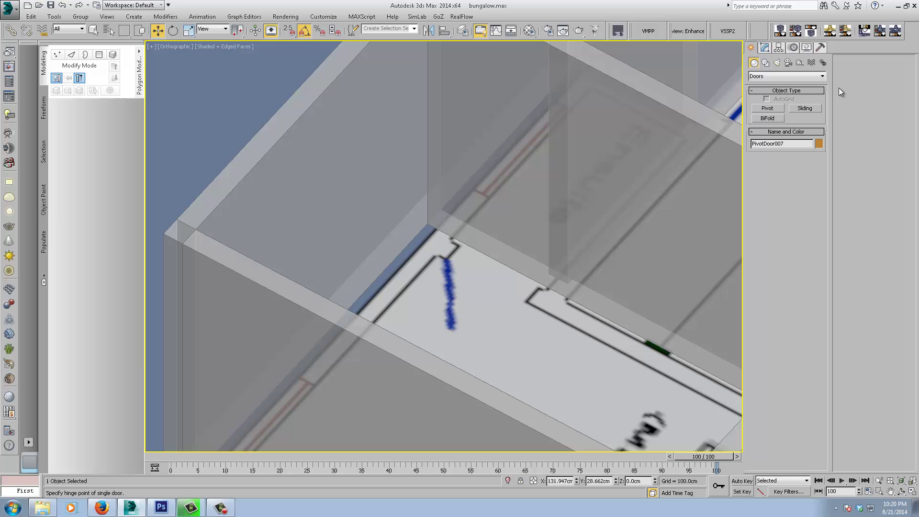
pyautogui.click(769, 108)
pyautogui.press('s')
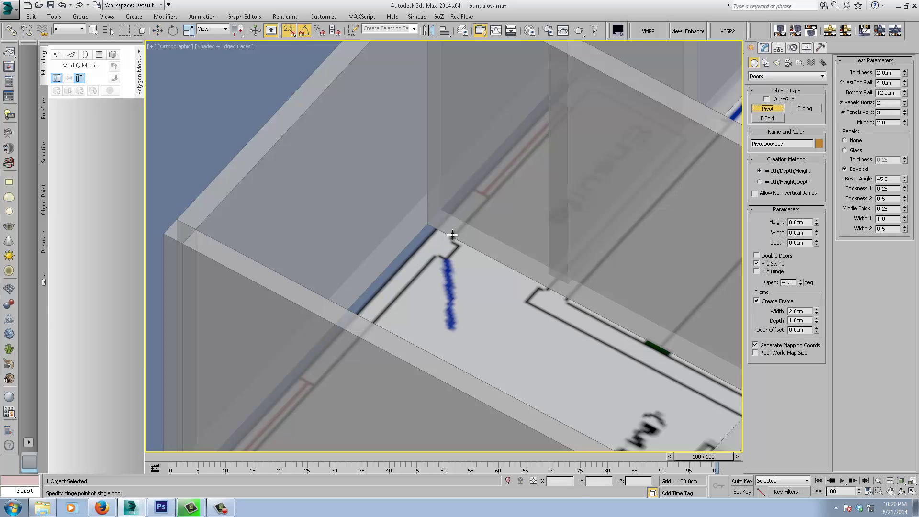
pyautogui.moveTo(448, 234); pyautogui.dragTo(531, 276)
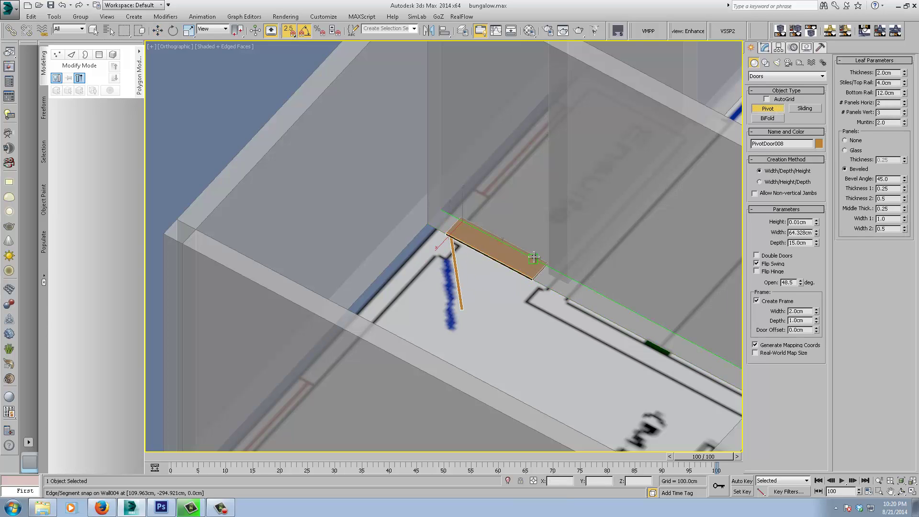
pyautogui.click(536, 261)
pyautogui.click(523, 123)
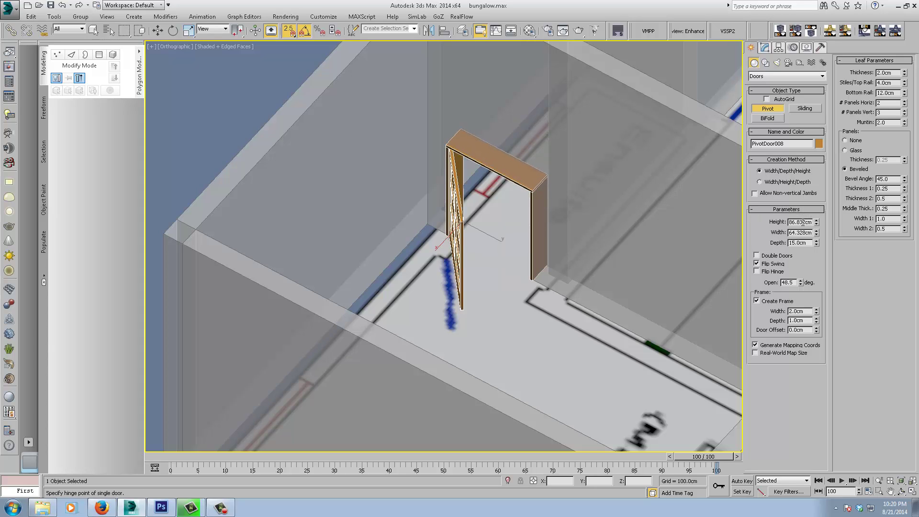
# Set the Ensuite door's height to 210 cm and its width to 82 cm.
pyautogui.doubleClick(802, 223)
pyautogui.write('210')
pyautogui.doubleClick(795, 233)
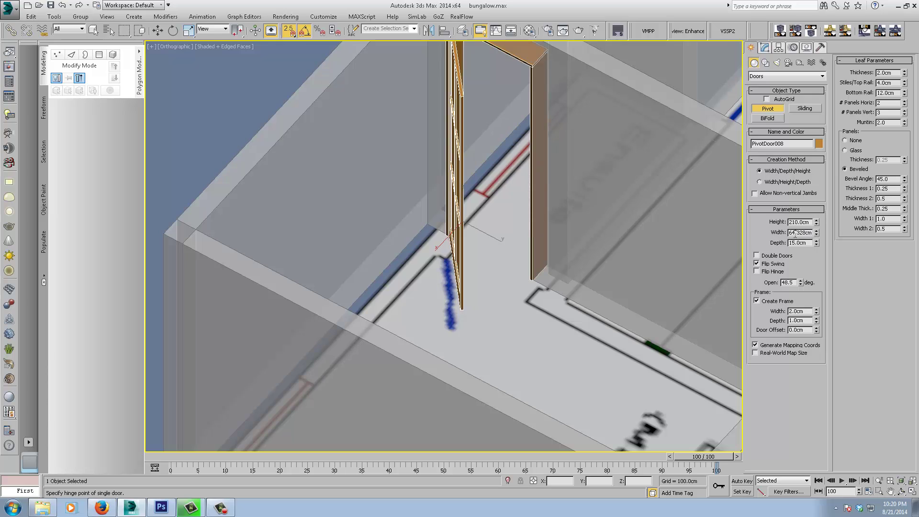
pyautogui.write('8')
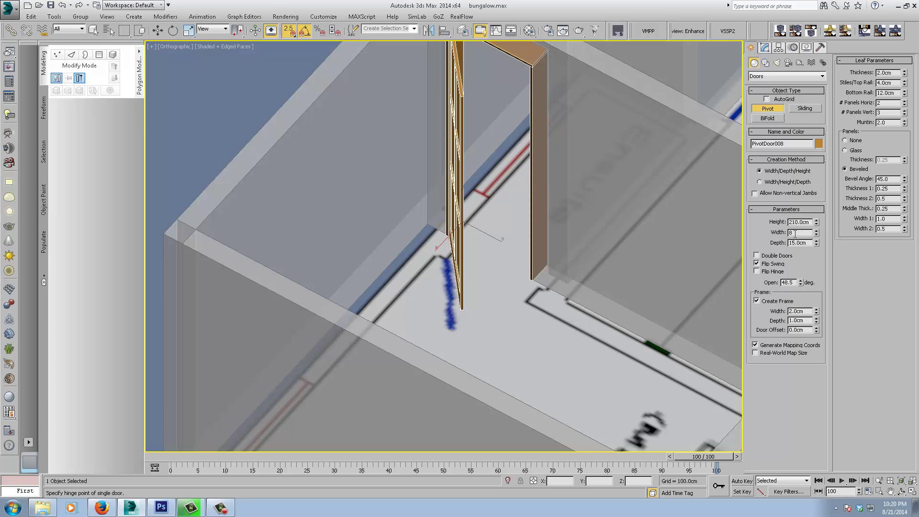
pyautogui.write('2')
pyautogui.press('Return')
# Move the Ensuite door about 12 cm along its wall toward the outer wall, following the plan from above.
pyautogui.scroll(-3, 514, 244)
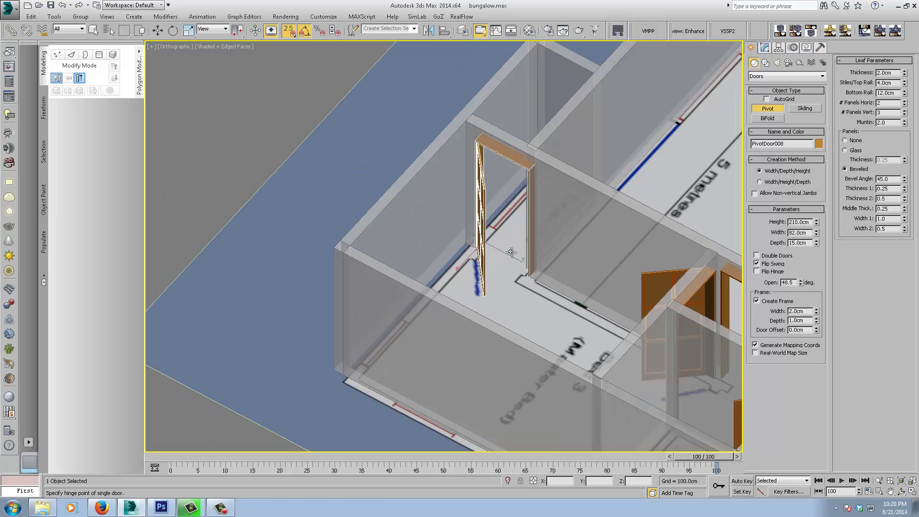
pyautogui.press('t')
pyautogui.scroll(6, 498, 266)
pyautogui.scroll(-2, 484, 266)
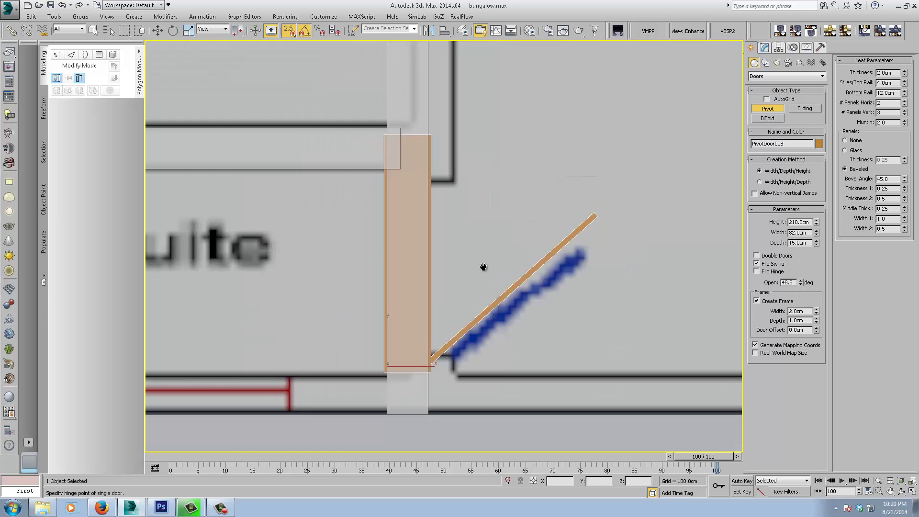
pyautogui.moveTo(485, 332); pyautogui.dragTo(486, 355, button='middle')
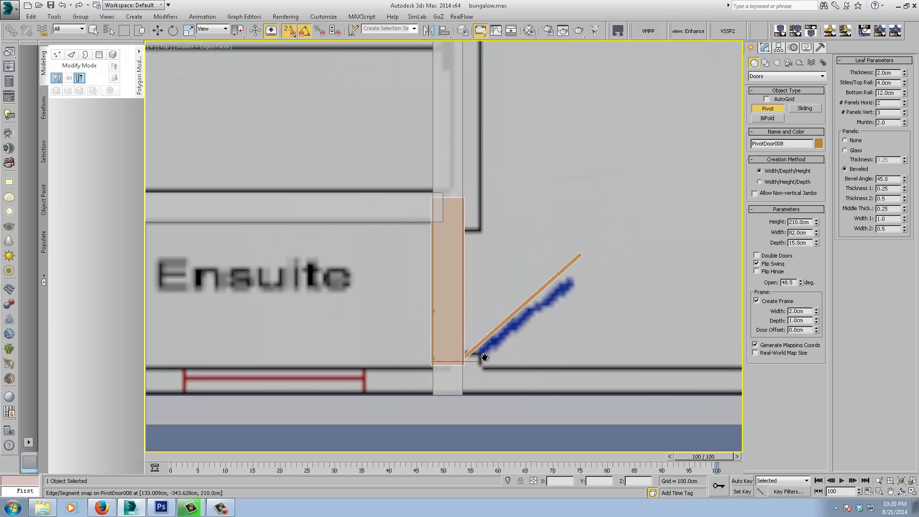
pyautogui.press('w')
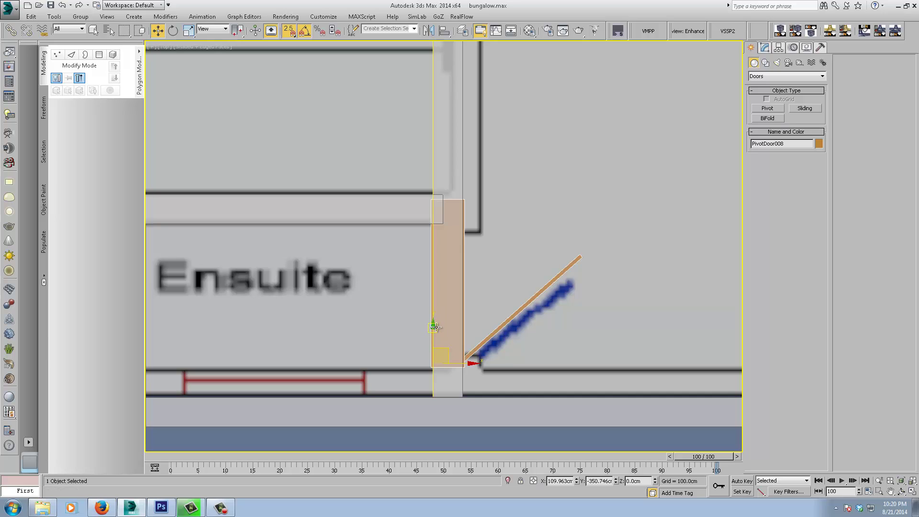
pyautogui.moveTo(434, 327); pyautogui.dragTo(434, 349)
# Review all placed doors across the bungalow against the door symbols on the floor plan.
pyautogui.scroll(-3, 453, 320)
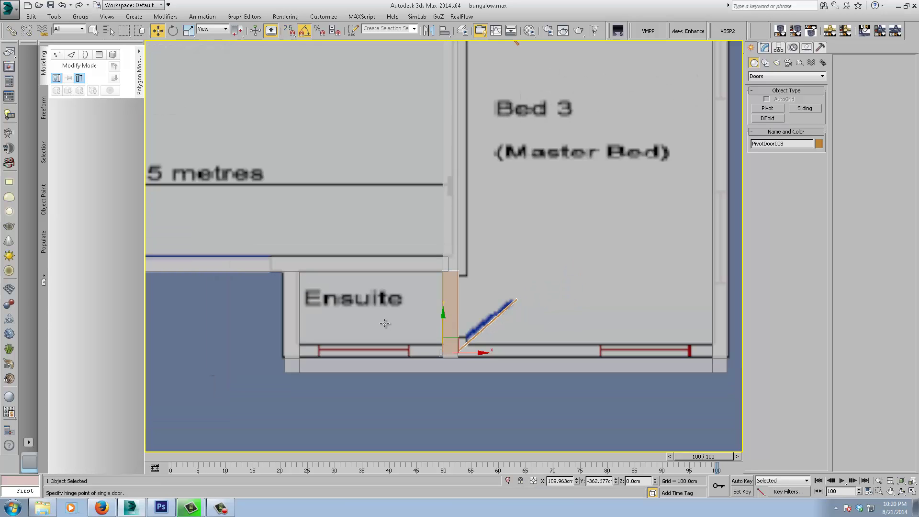
pyautogui.scroll(-2, 679, 113)
pyautogui.scroll(-2, 687, 201)
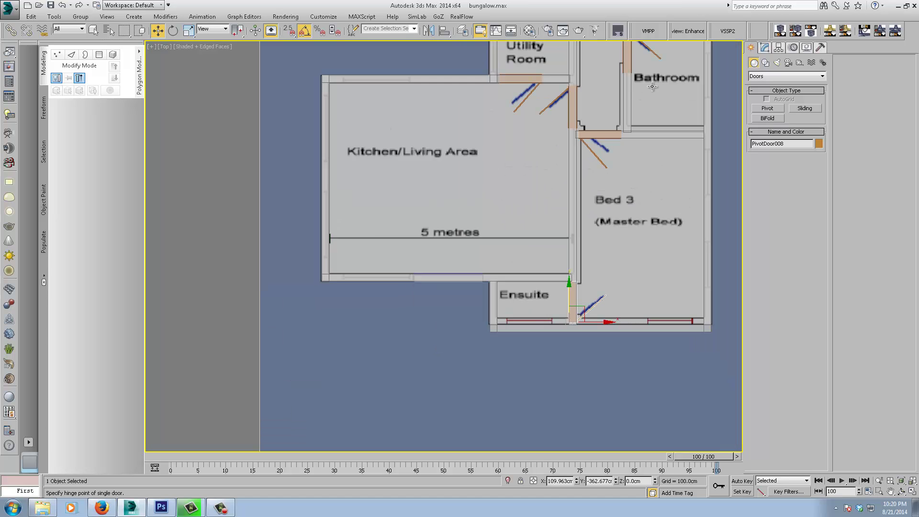
pyautogui.moveTo(687, 201); pyautogui.dragTo(573, 253, button='middle')
pyautogui.moveTo(537, 180); pyautogui.dragTo(528, 210, button='middle')
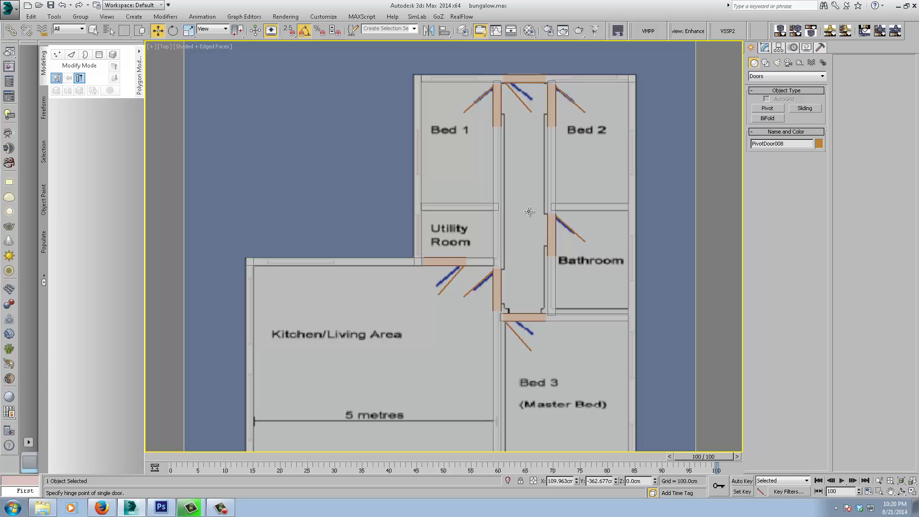
pyautogui.moveTo(541, 326); pyautogui.dragTo(527, 340, button='middle')
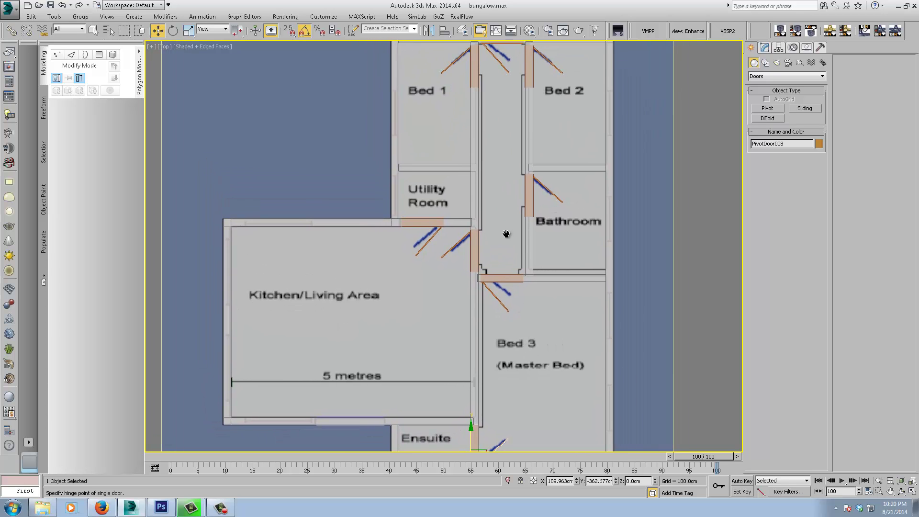
pyautogui.moveTo(504, 236); pyautogui.dragTo(494, 308, button='middle')
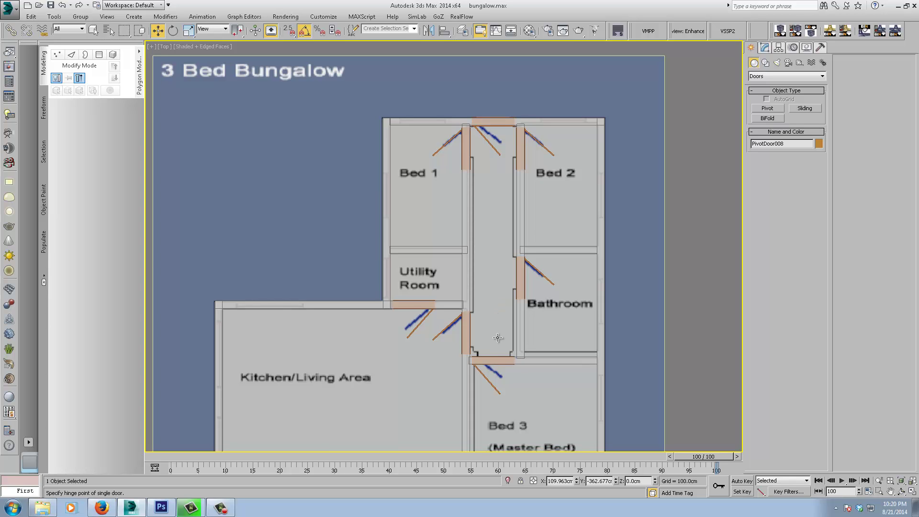
pyautogui.moveTo(498, 358)
pyautogui.mouseDown(button='middle')
pyautogui.moveTo(498, 333)
pyautogui.moveTo(499, 343)
pyautogui.mouseUp(button='middle')
pyautogui.moveTo(497, 377); pyautogui.dragTo(497, 234, button='middle')
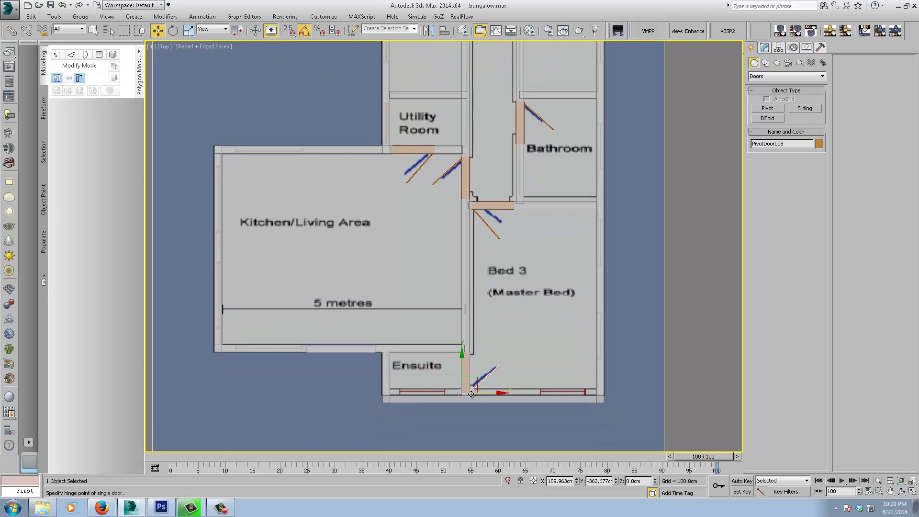
# Set the Ensuite door's width to 72 cm and move it about 3 cm along its wall away from the outer wall.
pyautogui.moveTo(472, 350)
pyautogui.mouseDown(button='middle')
pyautogui.moveTo(468, 331)
pyautogui.moveTo(471, 345)
pyautogui.mouseUp(button='middle')
pyautogui.scroll(2, 474, 359)
pyautogui.moveTo(483, 387); pyautogui.dragTo(481, 308, button='middle')
pyautogui.scroll(4, 496, 349)
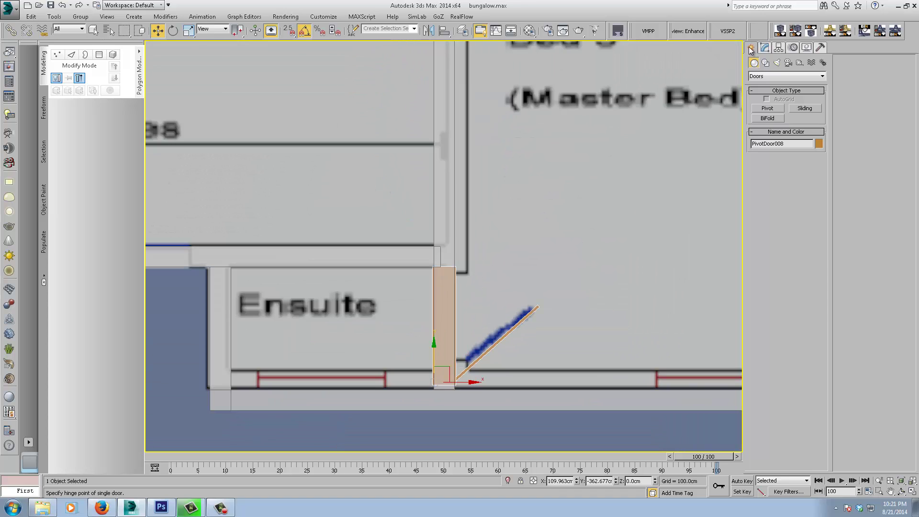
pyautogui.click(764, 48)
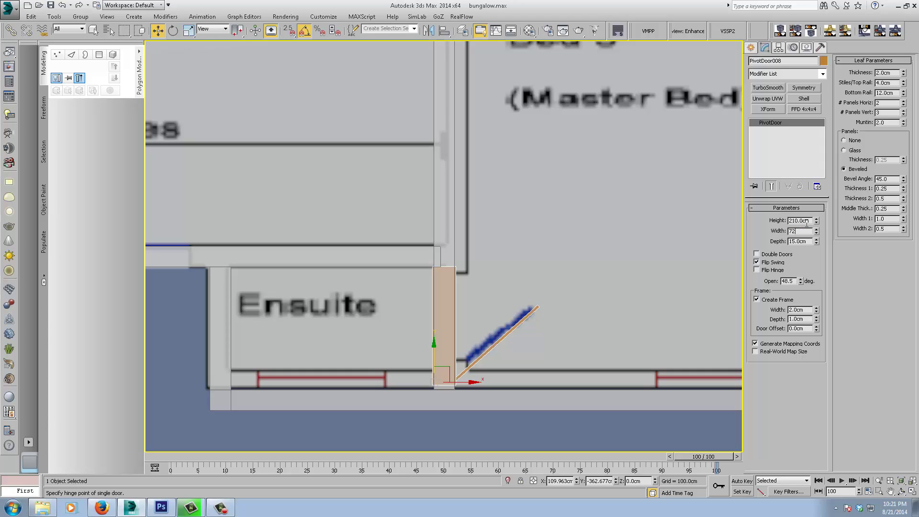
pyautogui.press('Return')
pyautogui.moveTo(468, 310); pyautogui.dragTo(464, 269, button='middle')
pyautogui.moveTo(429, 310); pyautogui.dragTo(429, 306)
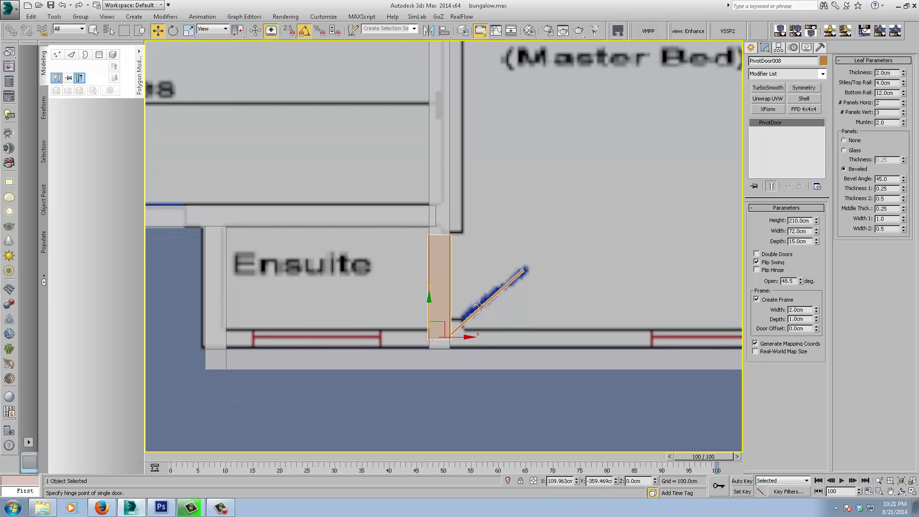
# Check the placed pivot doors across the whole bungalow, both against the floor plan and in 3D.
pyautogui.scroll(-5, 428, 306)
pyautogui.moveTo(473, 220); pyautogui.dragTo(474, 300, button='middle')
pyautogui.moveTo(533, 202); pyautogui.dragTo(536, 182, button='middle')
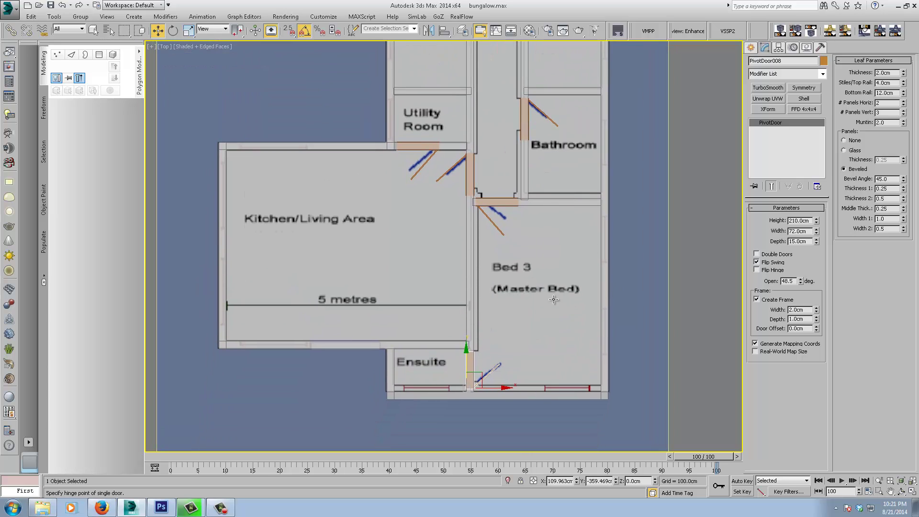
pyautogui.keyDown('alt'); pyautogui.moveTo(554, 300); pyautogui.dragTo(566, 223, button='middle'); pyautogui.keyUp('alt')
pyautogui.moveTo(311, 283); pyautogui.dragTo(401, 230, button='middle')
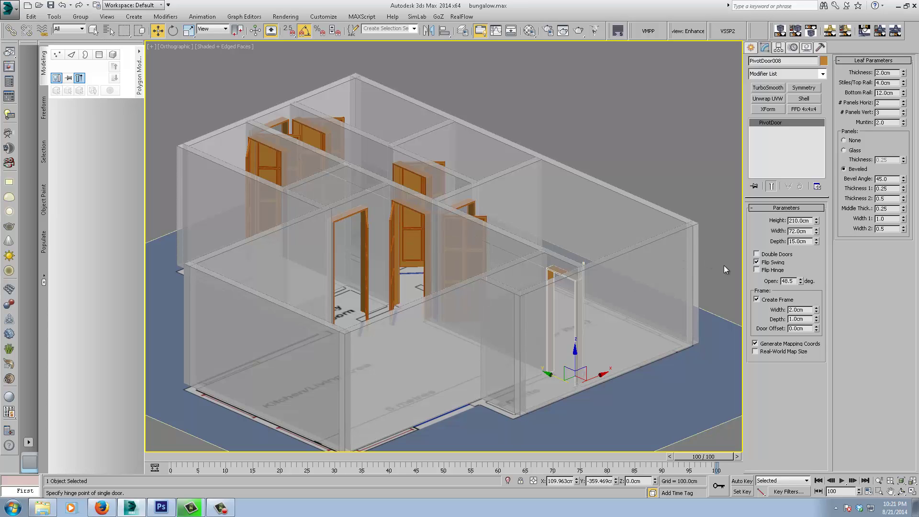
pyautogui.moveTo(418, 329); pyautogui.dragTo(444, 297, button='middle')
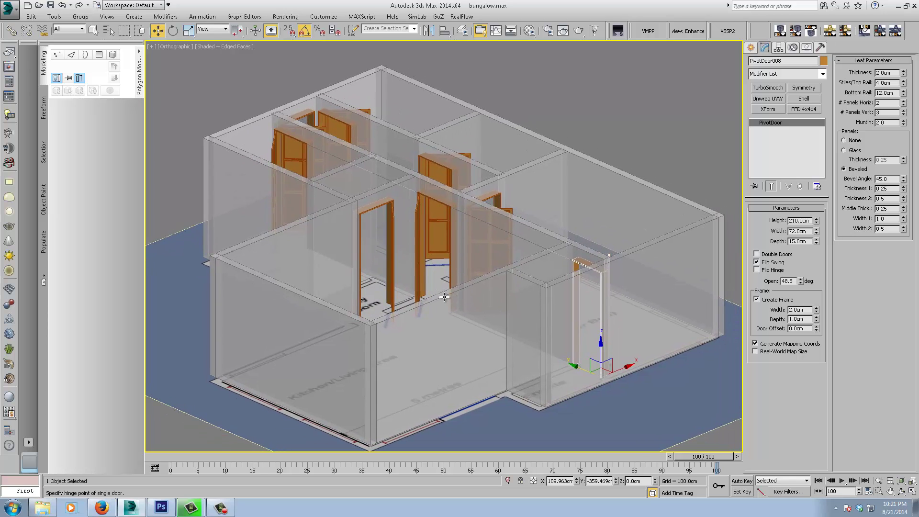
pyautogui.moveTo(689, 387); pyautogui.dragTo(680, 382, button='middle')
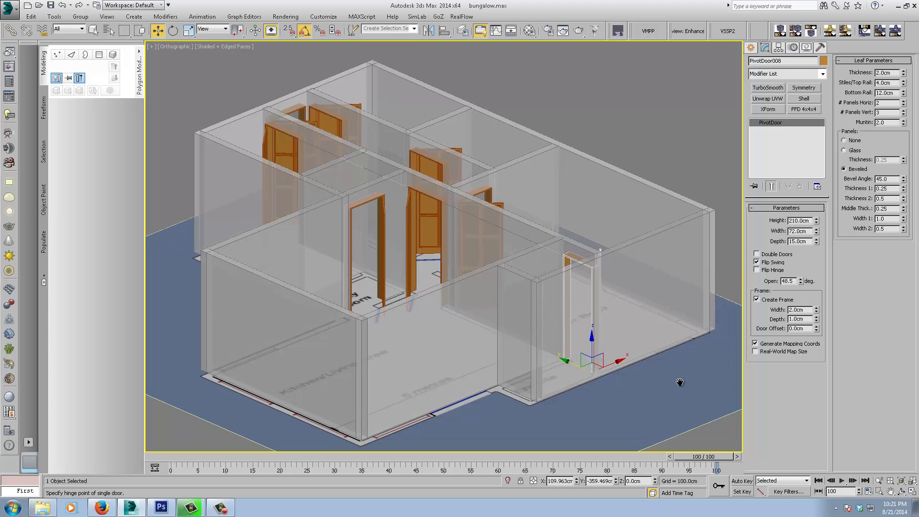
# Create a sliding door at the blue mark in the Kitchen/Living Area's outer wall, about 131 cm wide, 128 cm high and 15 cm deep.
pyautogui.click(751, 47)
pyautogui.moveTo(477, 260); pyautogui.dragTo(522, 158, button='middle')
pyautogui.keyDown('alt'); pyautogui.moveTo(530, 249); pyautogui.dragTo(465, 307, button='middle'); pyautogui.keyUp('alt')
pyautogui.scroll(3, 507, 263)
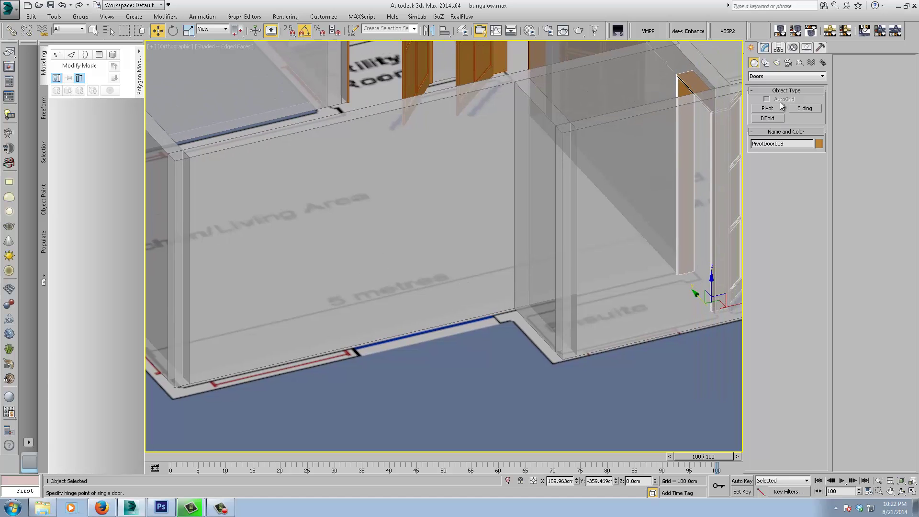
pyautogui.click(800, 109)
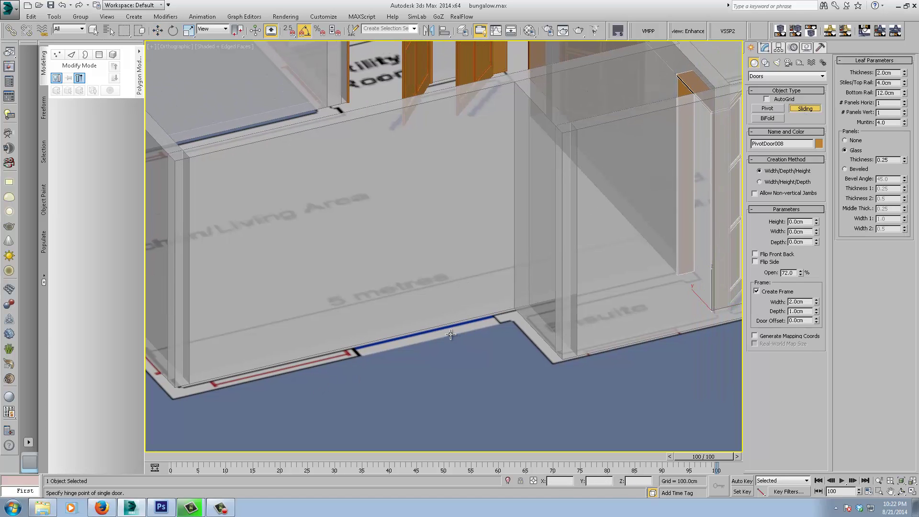
pyautogui.keyDown('alt'); pyautogui.moveTo(366, 344); pyautogui.dragTo(369, 348, button='middle'); pyautogui.keyUp('alt')
pyautogui.press('s')
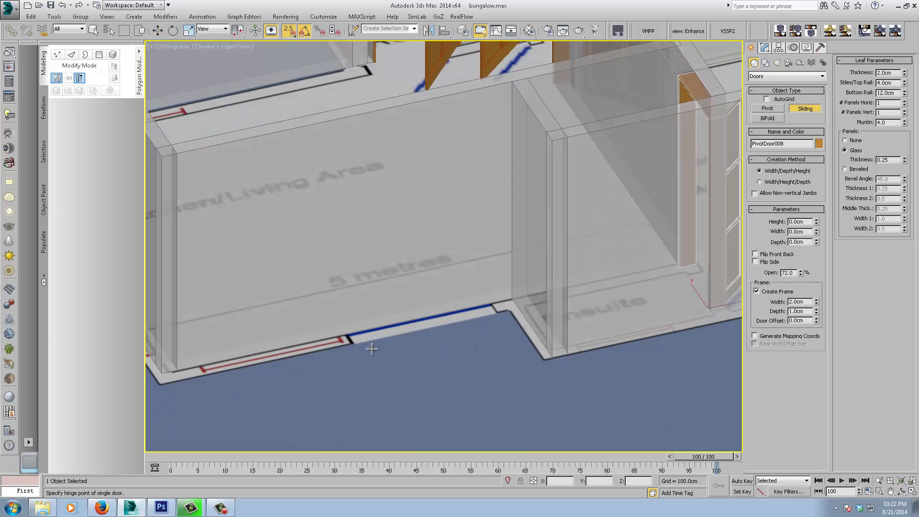
pyautogui.moveTo(354, 332); pyautogui.dragTo(486, 302)
pyautogui.click(479, 294)
pyautogui.click(443, 156)
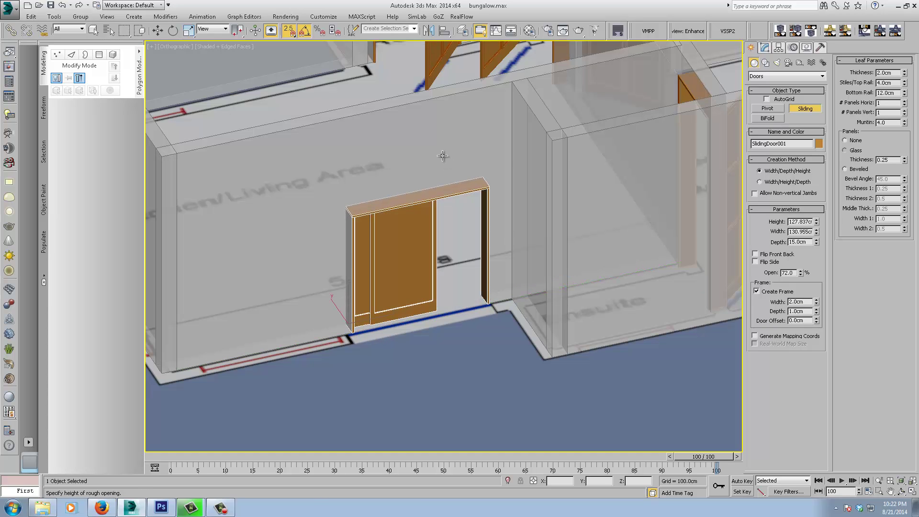
# Set the sliding door's height to 210 cm and its width to 120 cm.
pyautogui.doubleClick(794, 221)
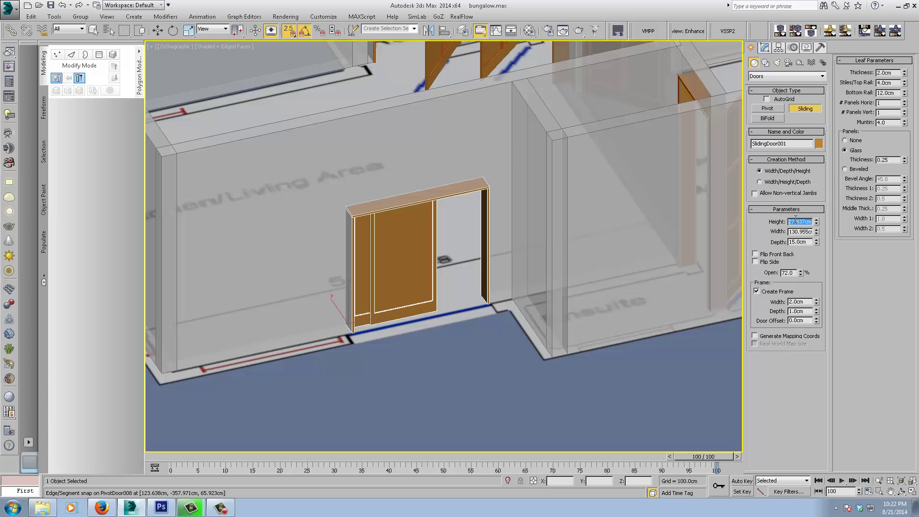
pyautogui.write('210')
pyautogui.press('Return')
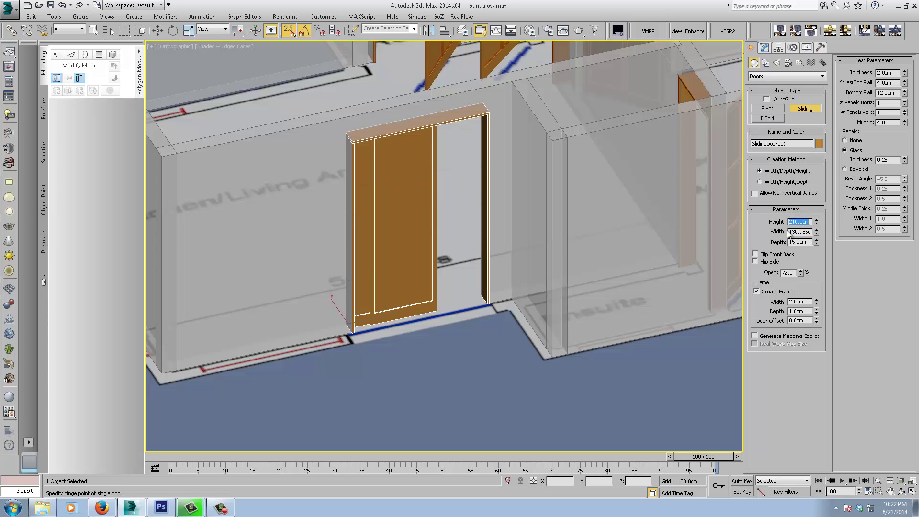
pyautogui.doubleClick(799, 231)
pyautogui.write('120')
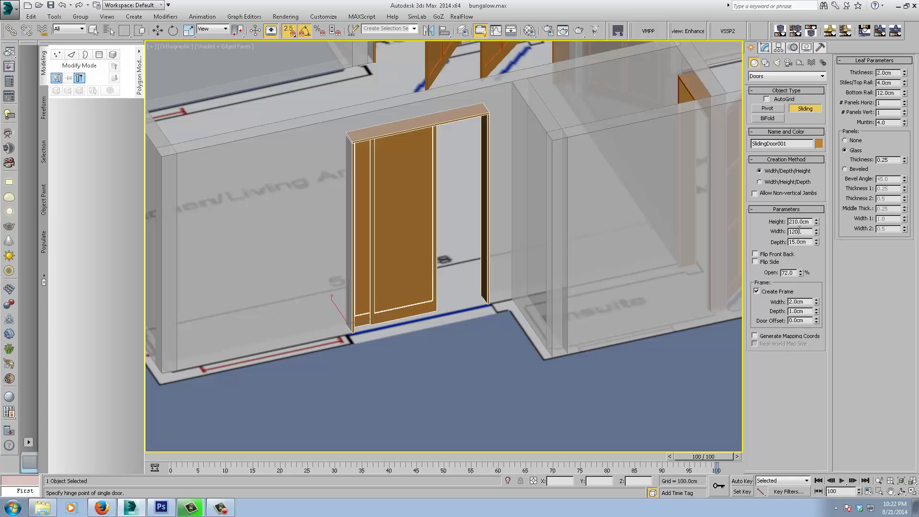
pyautogui.press('Return')
# Turn off snapping and move the sliding door about 10 cm along its wall toward the Ensuite, following the plan from above.
pyautogui.moveTo(398, 303); pyautogui.dragTo(429, 339, button='middle')
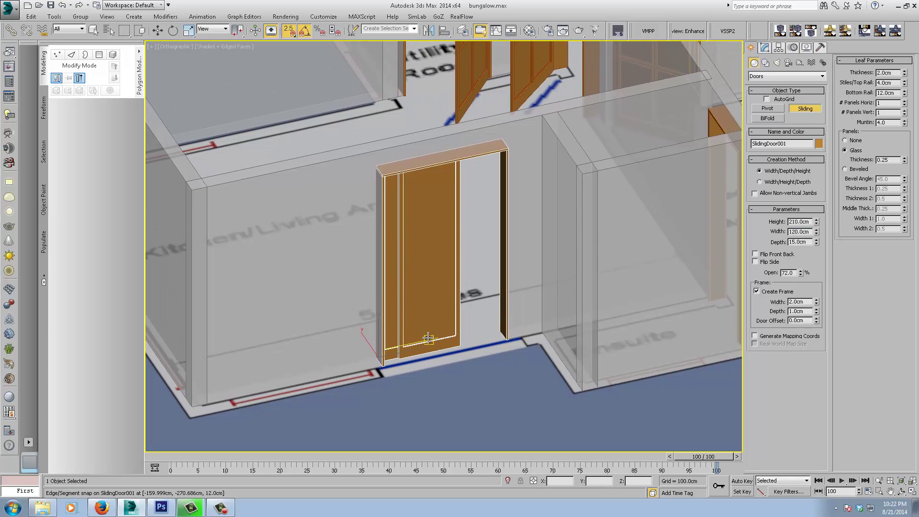
pyautogui.press('s')
pyautogui.press('t')
pyautogui.press('z')
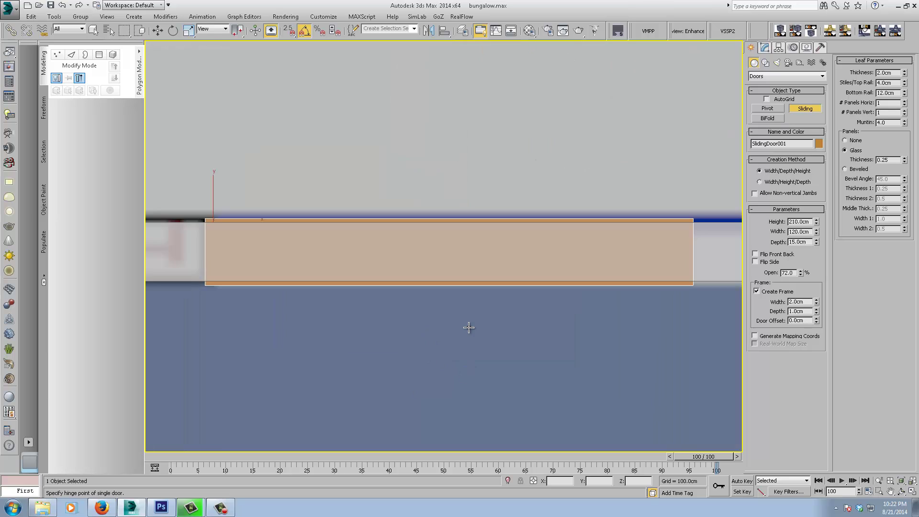
pyautogui.scroll(-5, 464, 321)
pyautogui.moveTo(527, 319); pyautogui.dragTo(479, 321, button='middle')
pyautogui.press('w')
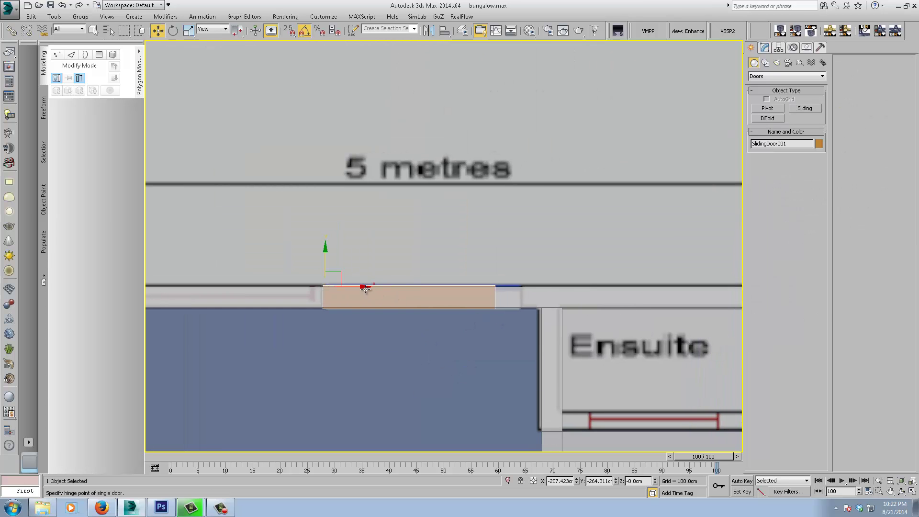
pyautogui.moveTo(365, 288); pyautogui.dragTo(378, 288)
pyautogui.keyDown('alt'); pyautogui.moveTo(378, 288); pyautogui.dragTo(423, 307, button='middle'); pyautogui.keyUp('alt')
pyautogui.scroll(-2, 424, 307)
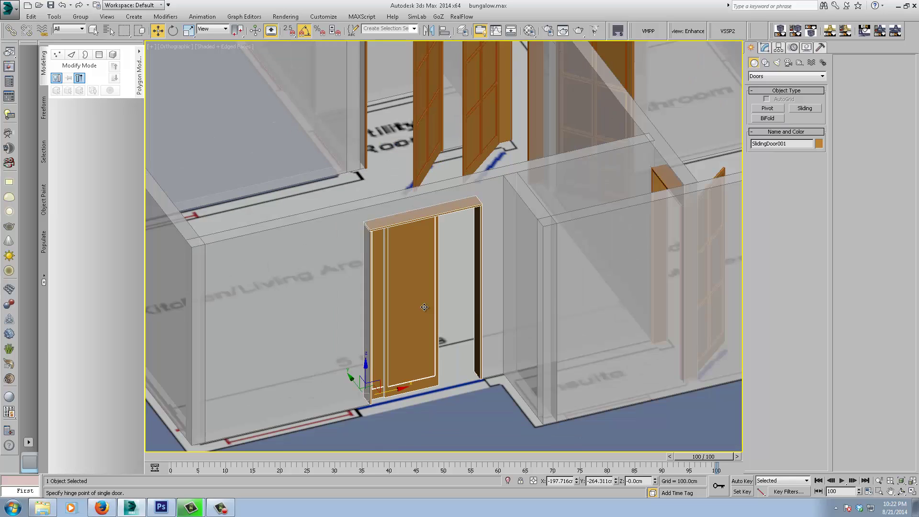
# Turn on mapping coordinates for the sliding door and check that setting on the nearby pivot doors.
pyautogui.click(764, 49)
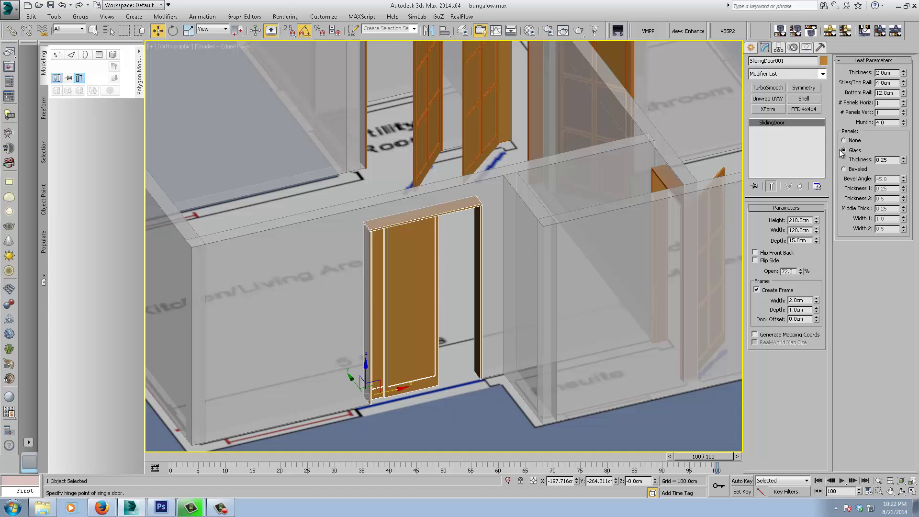
pyautogui.click(755, 335)
pyautogui.scroll(-5, 517, 271)
pyautogui.click(507, 230)
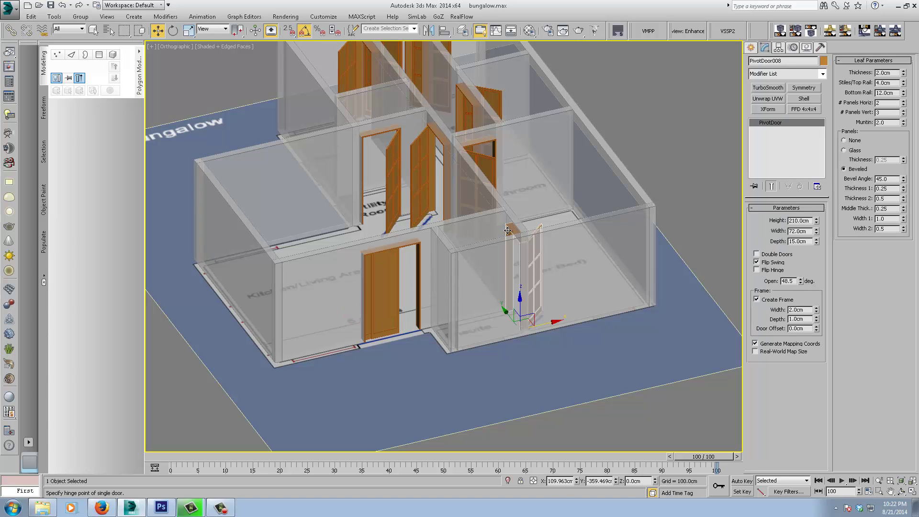
pyautogui.click(418, 179)
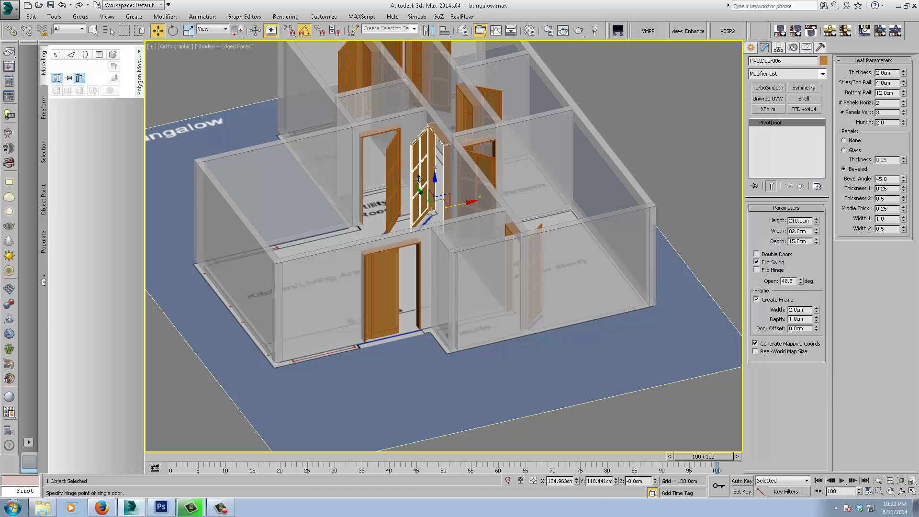
pyautogui.click(391, 177)
pyautogui.click(375, 284)
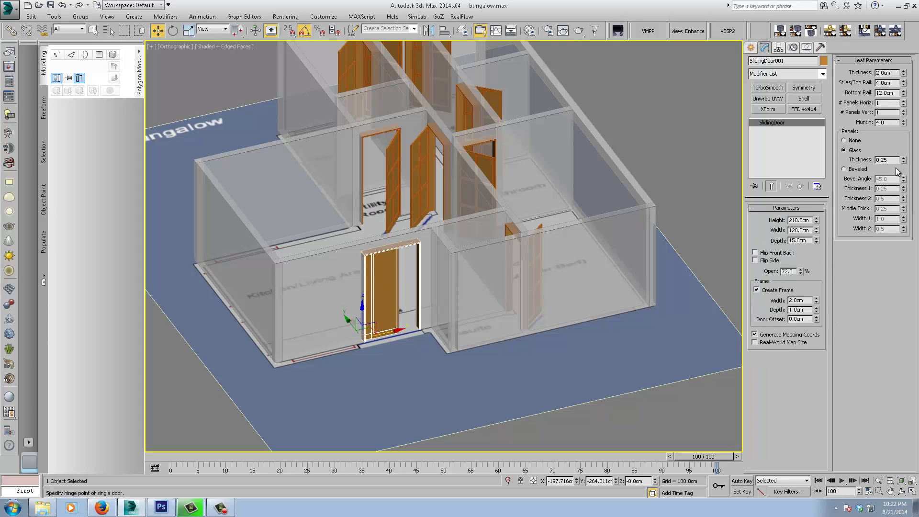
# Try out different opening amounts on the sliding door and on the pivot door between the living area and hall.
pyautogui.moveTo(800, 272); pyautogui.dragTo(838, 272)
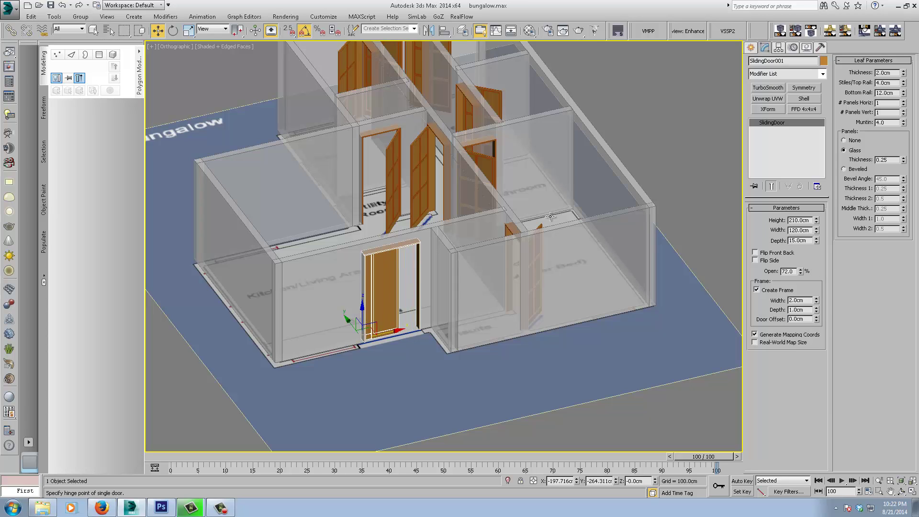
pyautogui.click(417, 190)
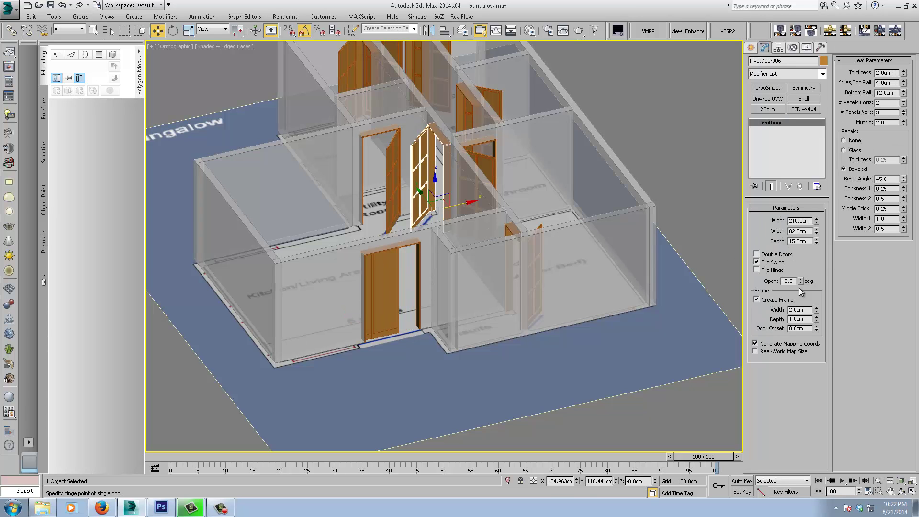
pyautogui.moveTo(800, 280); pyautogui.dragTo(822, 271)
pyautogui.rightClick(821, 269)
# Create a sliding window with mapping coordinates at the red mark beside the entrance door, about 88 cm wide, 107 cm high and 15 cm deep.
pyautogui.scroll(-2, 531, 219)
pyautogui.keyDown('alt'); pyautogui.moveTo(495, 234); pyautogui.dragTo(482, 307, button='middle'); pyautogui.keyUp('alt')
pyautogui.scroll(2, 495, 298)
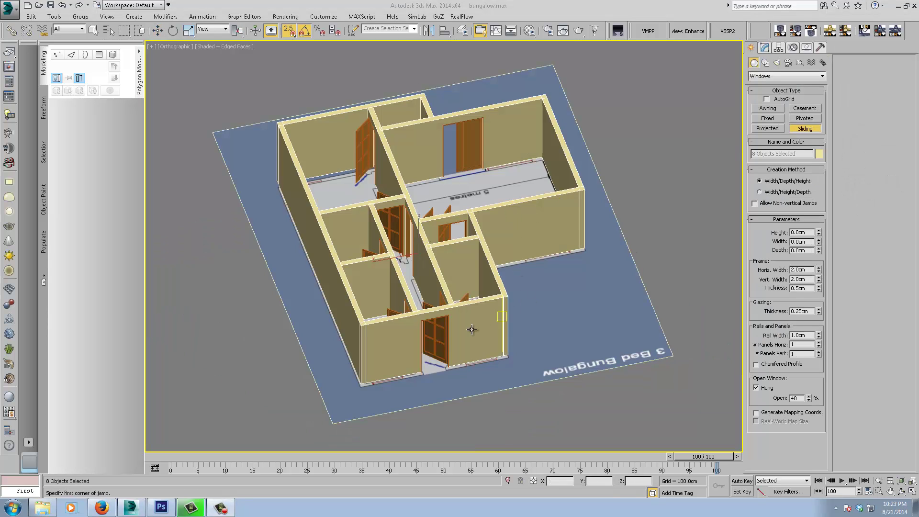
pyautogui.moveTo(471, 329); pyautogui.dragTo(444, 297, button='middle')
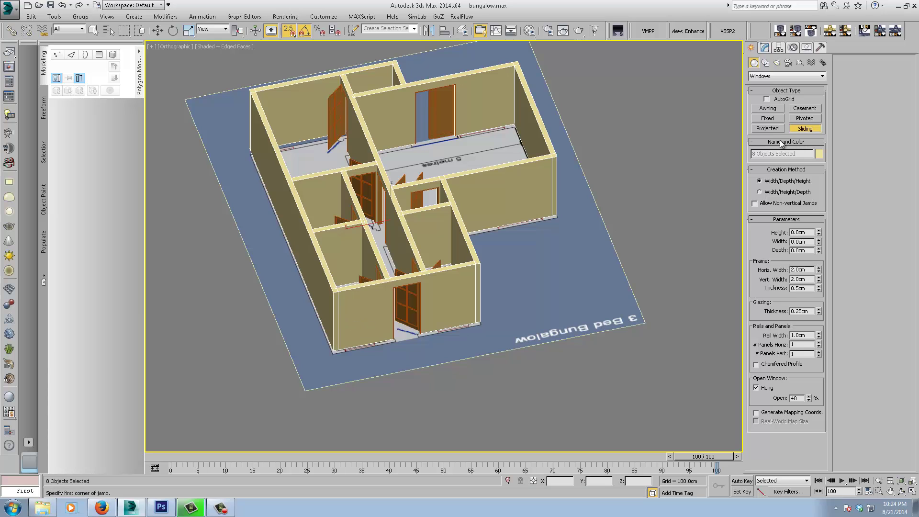
pyautogui.moveTo(480, 329); pyautogui.dragTo(506, 330, button='middle')
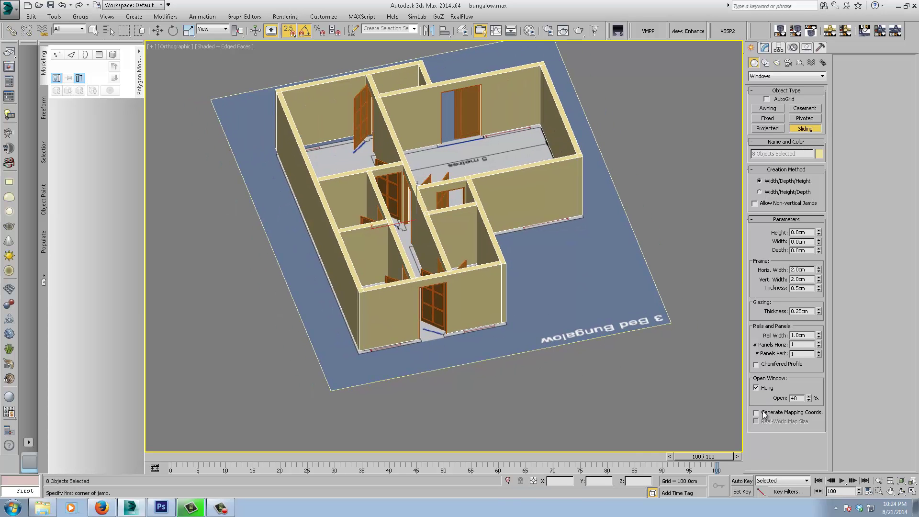
pyautogui.click(756, 412)
pyautogui.scroll(5, 409, 378)
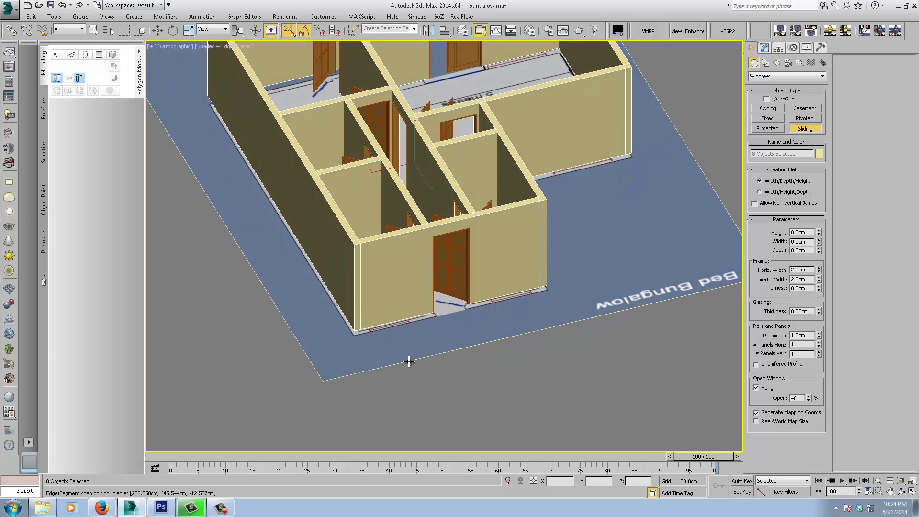
pyautogui.moveTo(339, 316); pyautogui.dragTo(409, 304)
pyautogui.click(404, 297)
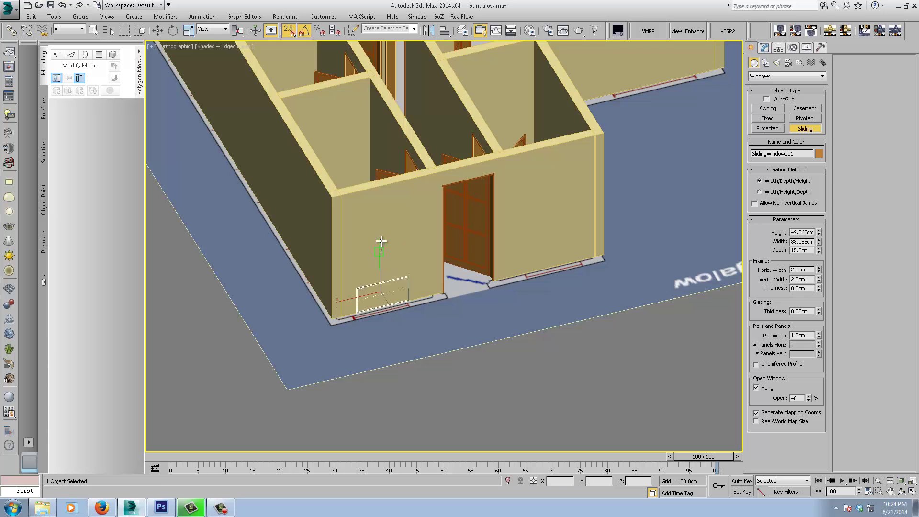
pyautogui.click(397, 227)
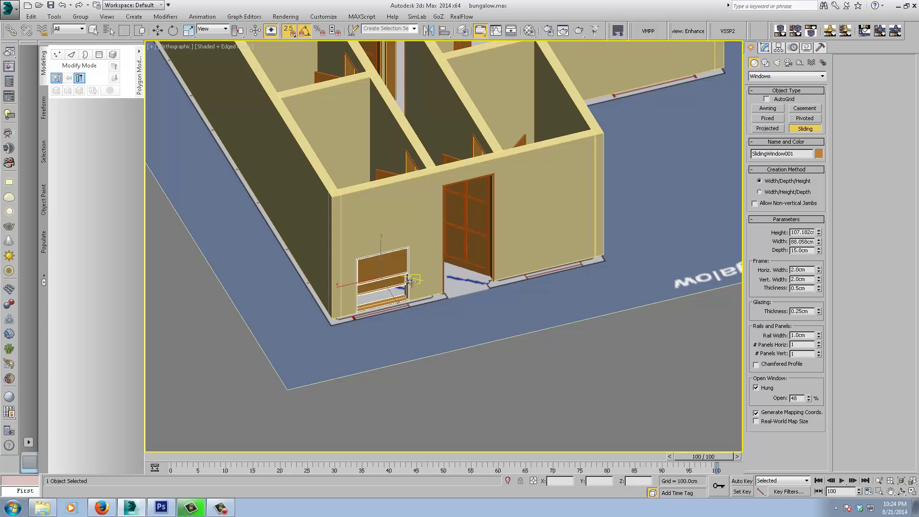
# Clone the sliding window as one instance about 280 cm along the wall, on the other side of the entrance door.
pyautogui.moveTo(425, 286); pyautogui.dragTo(396, 287, button='middle')
pyautogui.press('w')
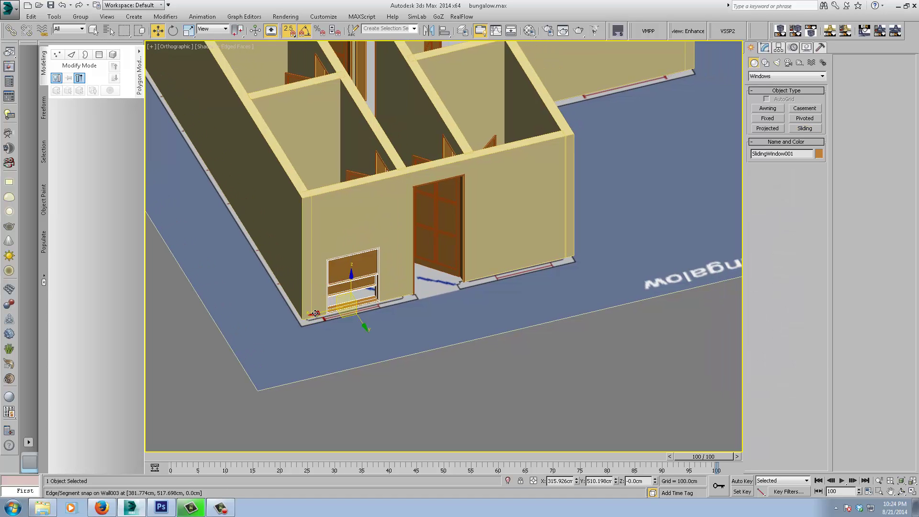
pyautogui.press('s')
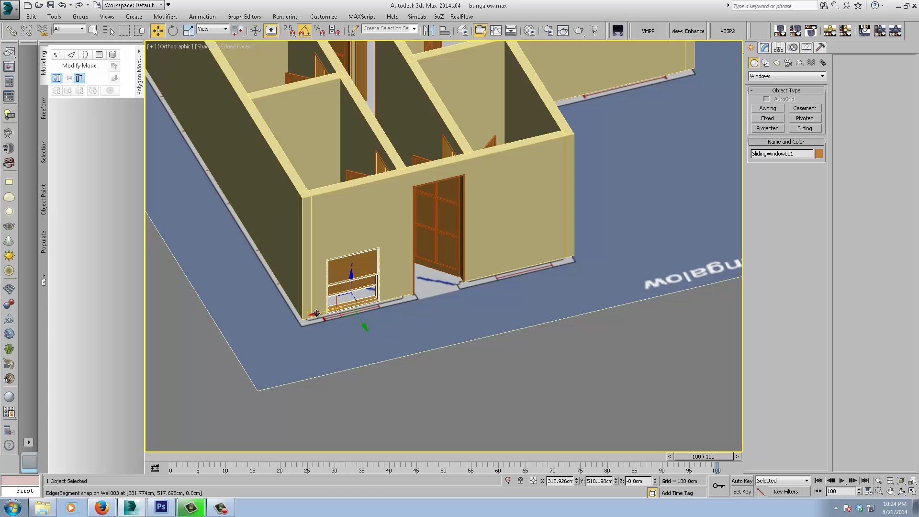
pyautogui.keyDown('shift'); pyautogui.moveTo(317, 313); pyautogui.dragTo(484, 273); pyautogui.keyUp('shift')
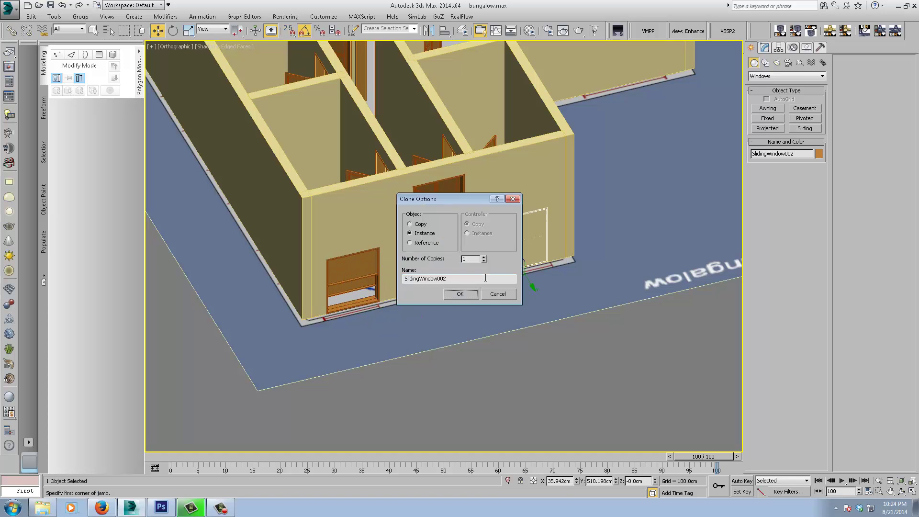
pyautogui.click(473, 293)
# Working in the Back view, turn on the chamfered profile for the original sliding window.
pyautogui.moveTo(470, 303); pyautogui.dragTo(535, 315, button='middle')
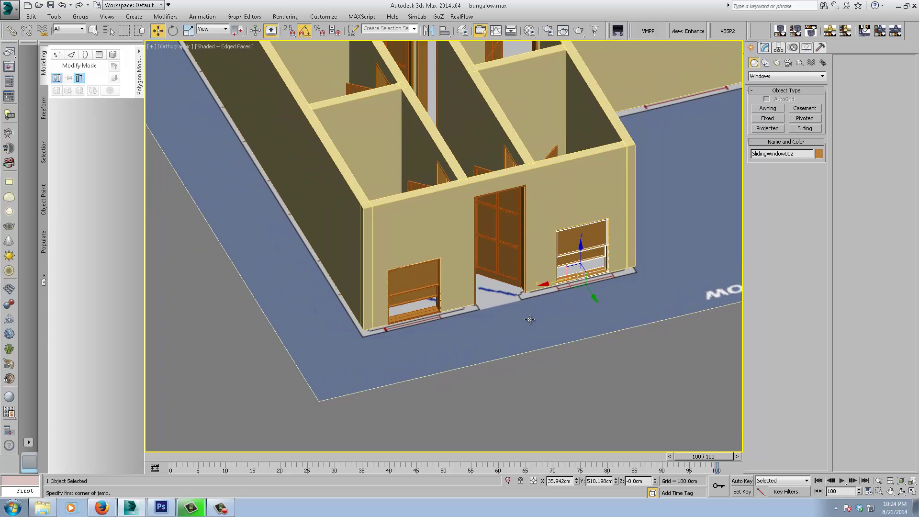
pyautogui.press('v')
pyautogui.click(546, 335)
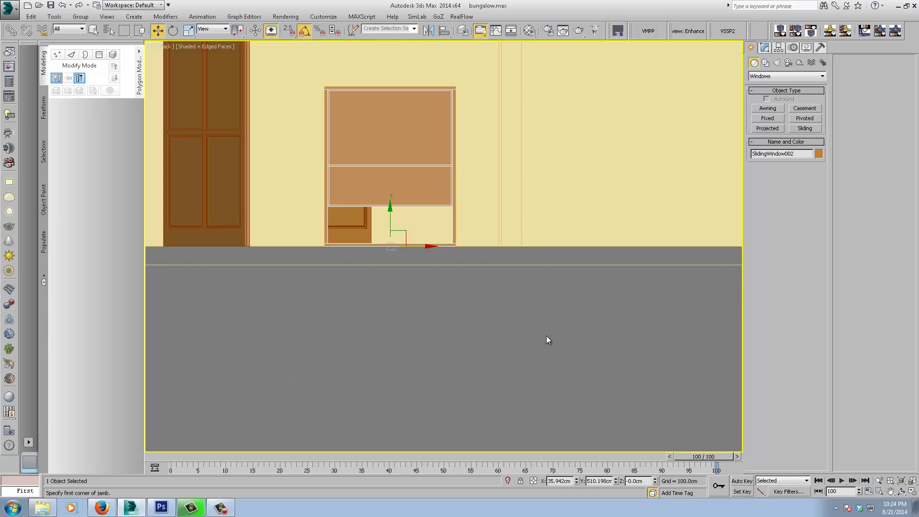
pyautogui.moveTo(395, 237); pyautogui.dragTo(528, 297, button='middle')
pyautogui.scroll(-3, 527, 297)
pyautogui.moveTo(366, 329); pyautogui.dragTo(437, 329, button='middle')
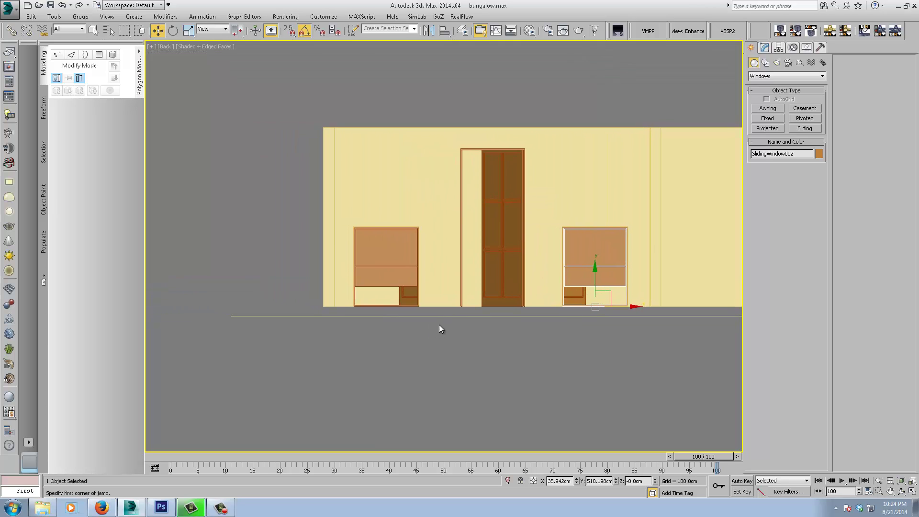
pyautogui.click(438, 324)
pyautogui.click(386, 253)
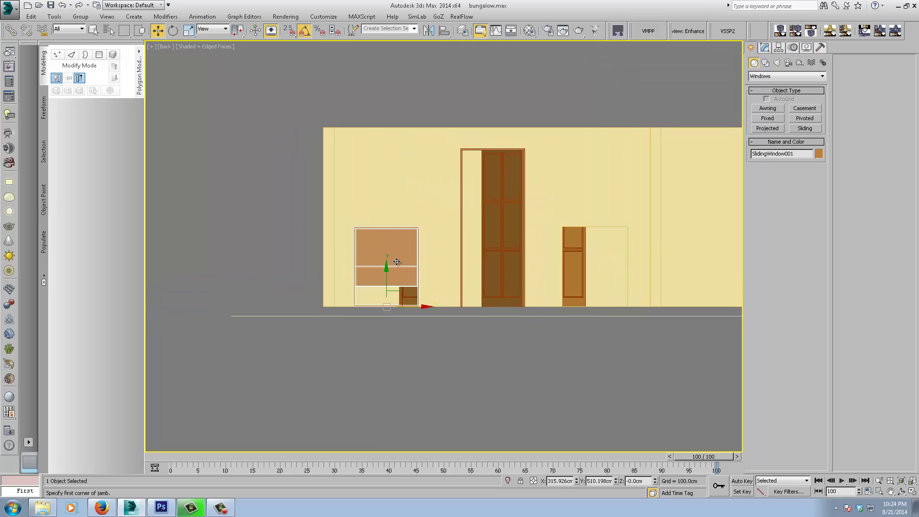
pyautogui.click(764, 47)
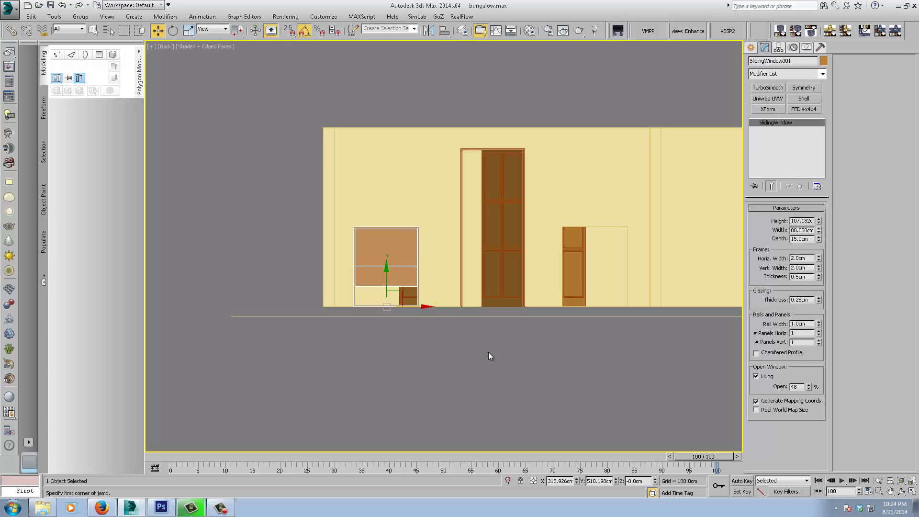
pyautogui.scroll(4, 429, 321)
pyautogui.moveTo(429, 320); pyautogui.dragTo(521, 322, button='middle')
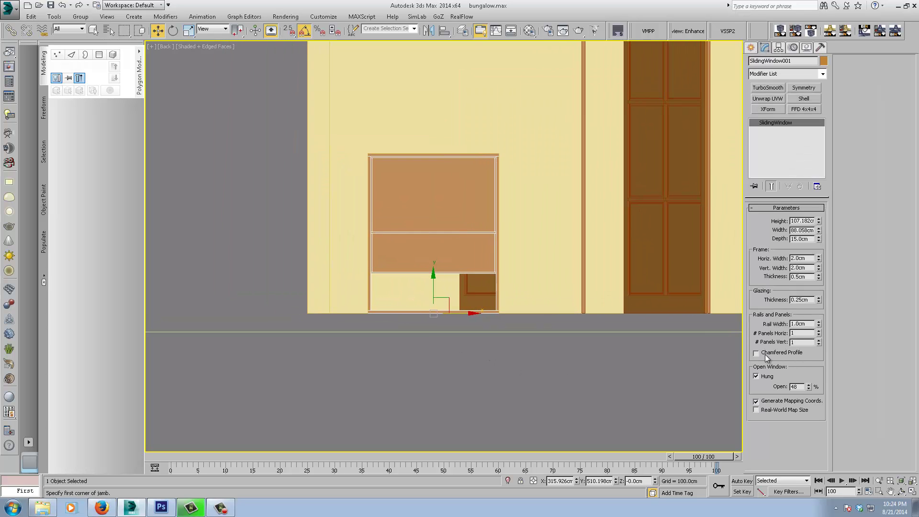
pyautogui.click(756, 353)
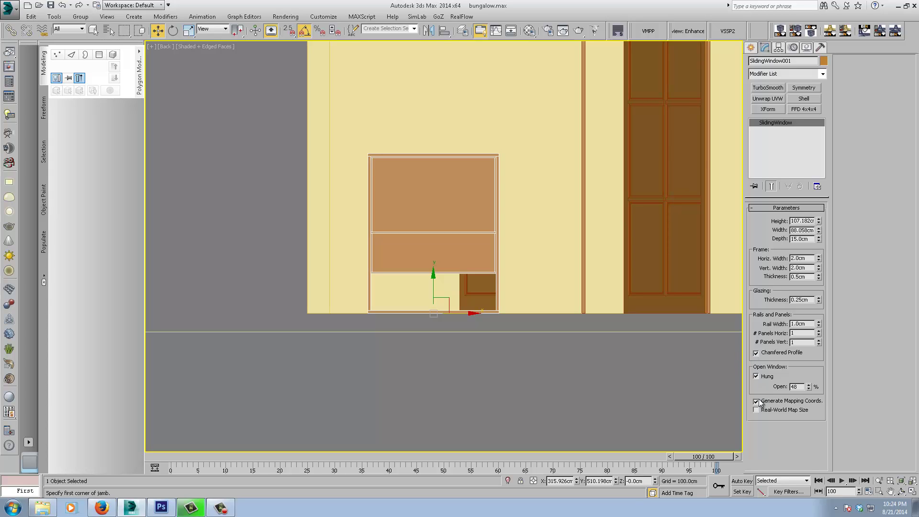
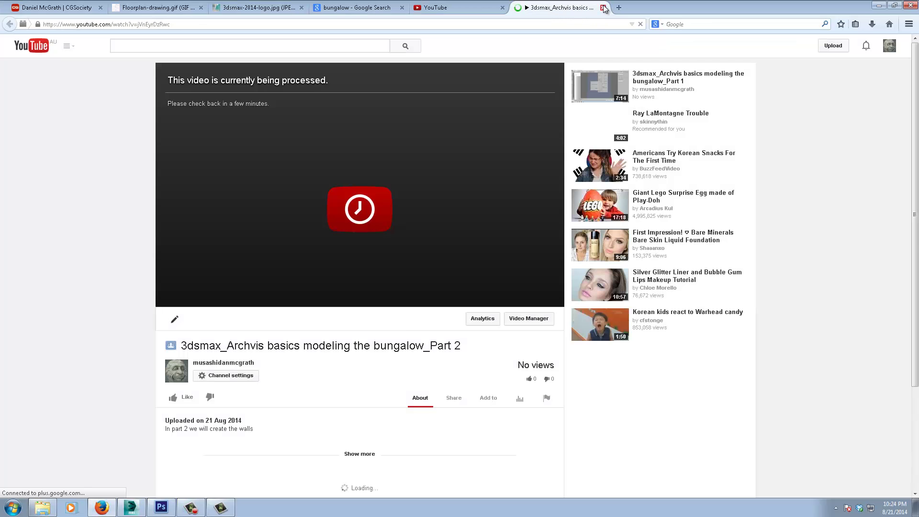
# Close the uploaded Part 2 video page and switch to 3ds Max.
pyautogui.click(602, 8)
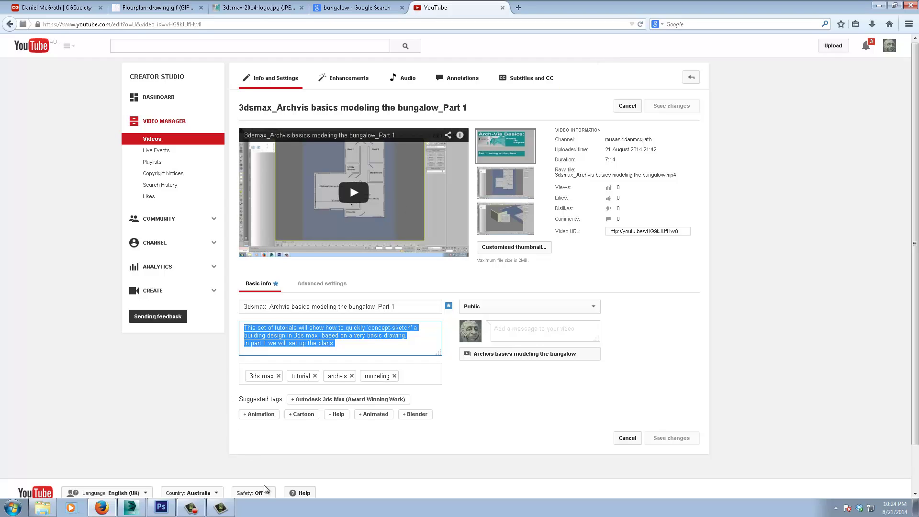
pyautogui.moveTo(101, 510)
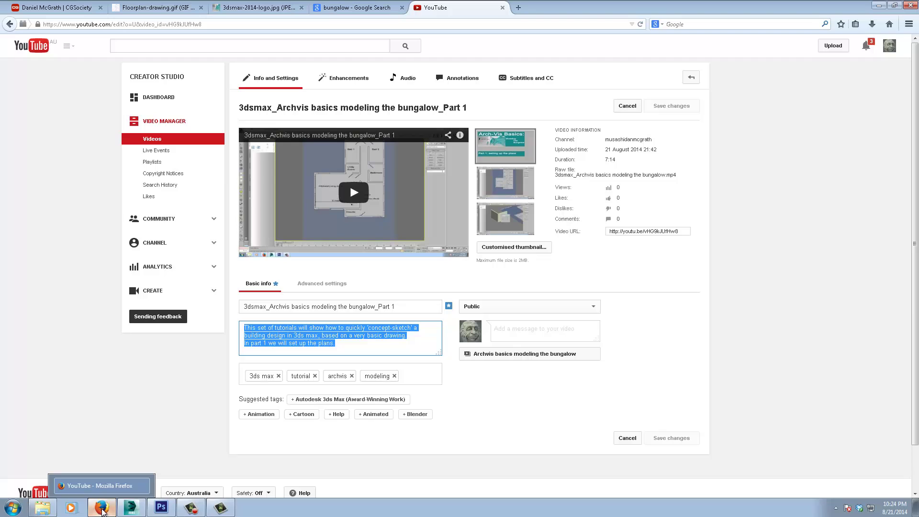
pyautogui.click(128, 508)
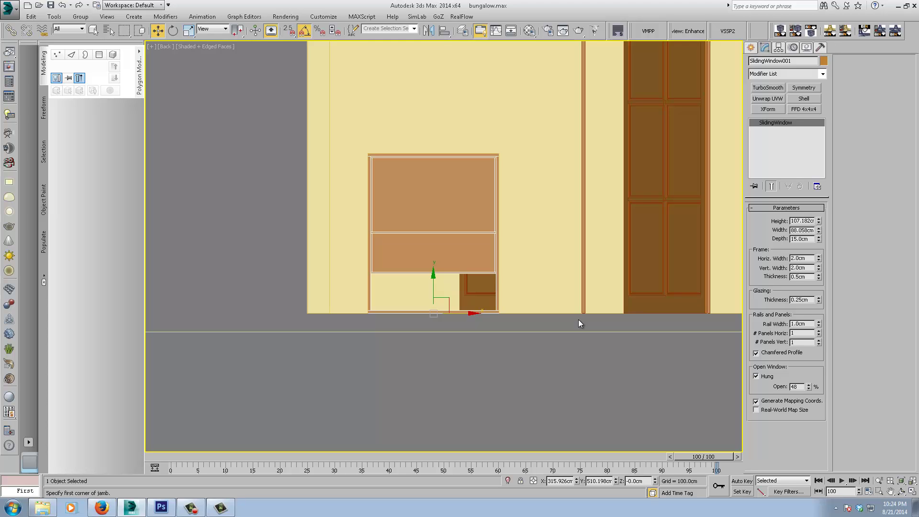
# Set the sliding window's height to 120 cm.
pyautogui.moveTo(666, 322); pyautogui.dragTo(599, 383, button='middle')
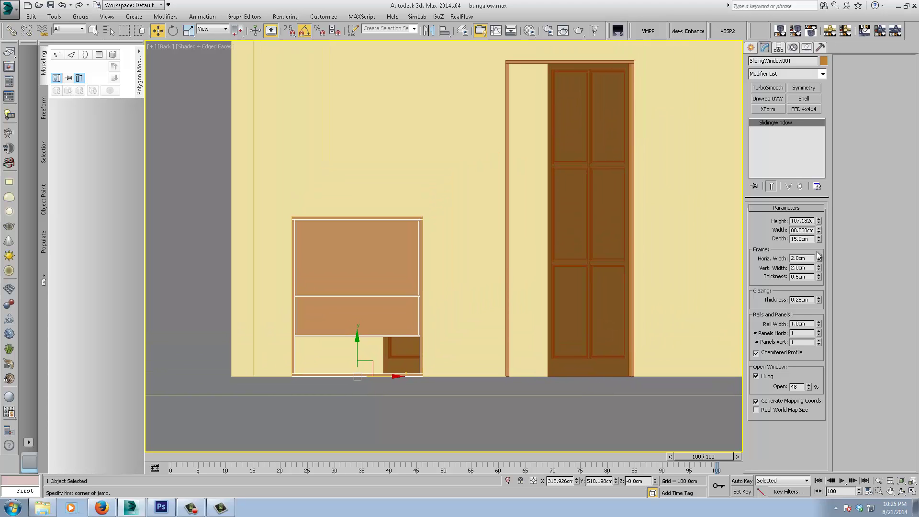
pyautogui.doubleClick(800, 221)
pyautogui.write('1')
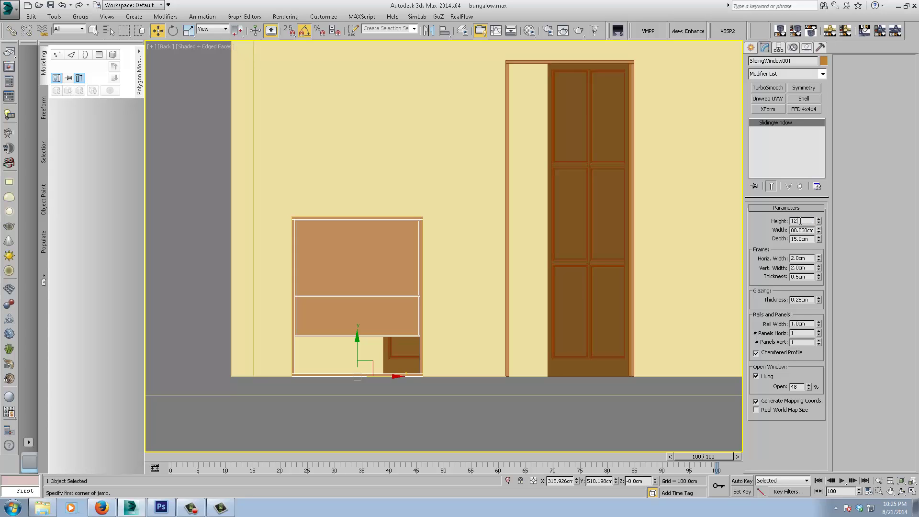
pyautogui.write('20')
pyautogui.press('Return')
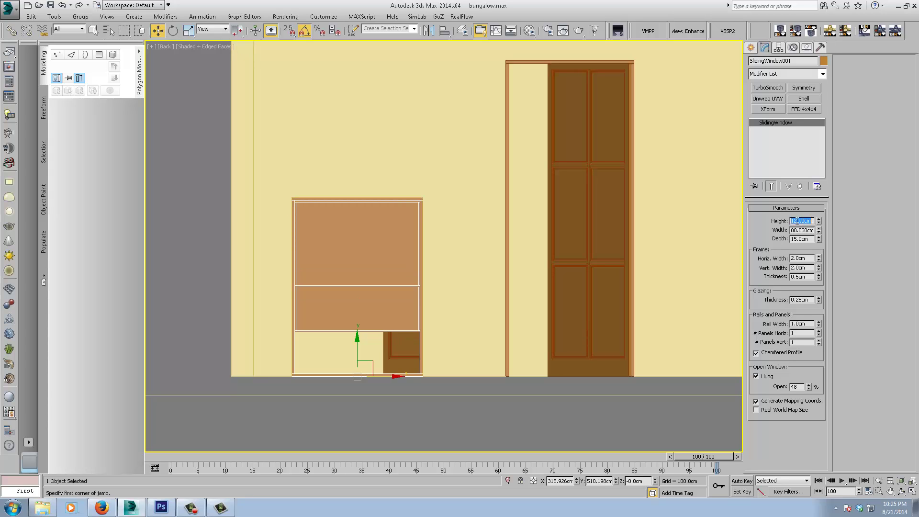
pyautogui.keyDown('alt'); pyautogui.moveTo(374, 332); pyautogui.dragTo(369, 342, button='middle'); pyautogui.keyUp('alt')
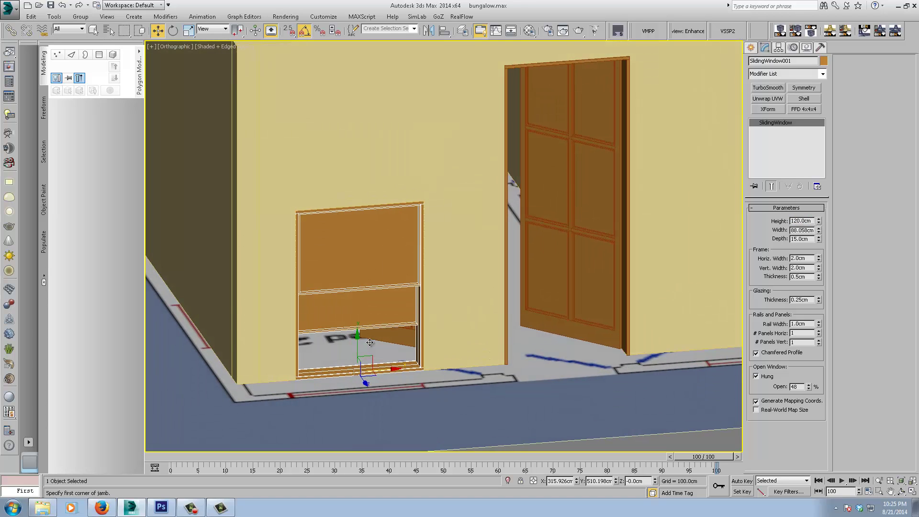
# Set the sliding window's width to 90 cm and try two horizontal panels before returning to one.
pyautogui.press('k')
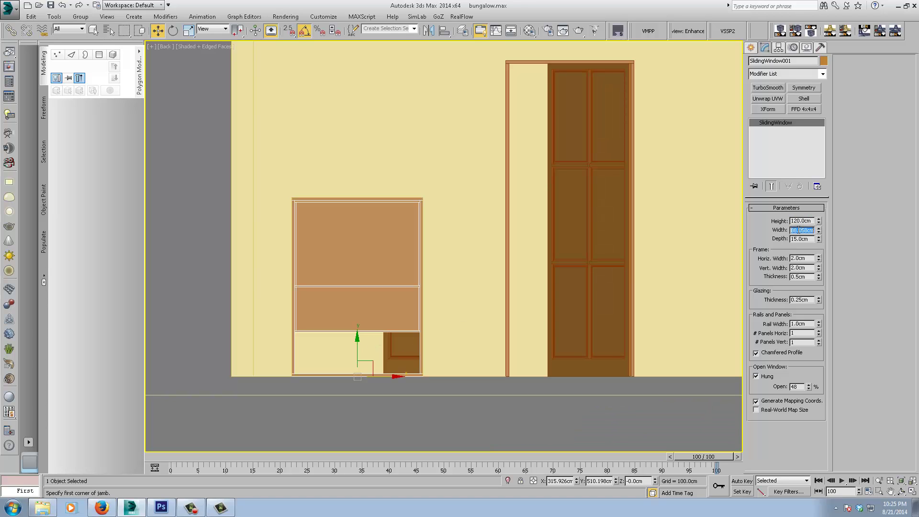
pyautogui.doubleClick(798, 230)
pyautogui.write('9')
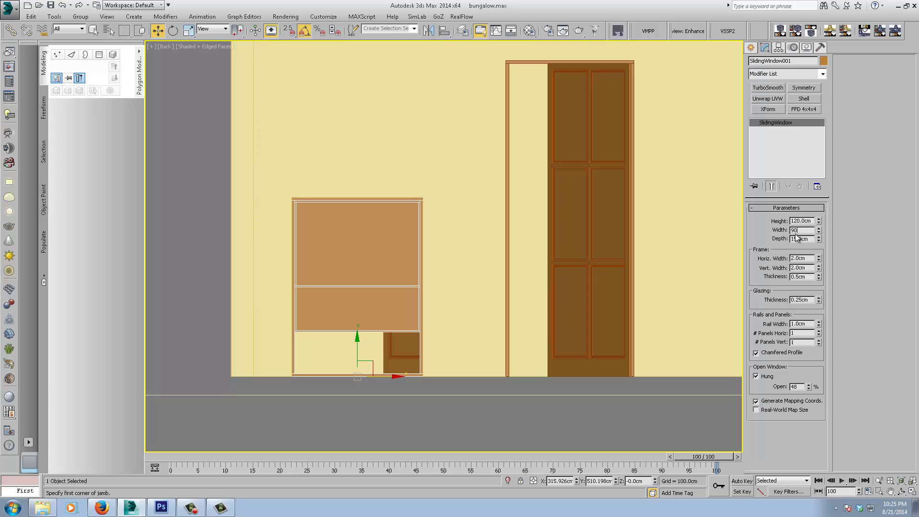
pyautogui.write('0')
pyautogui.press('Return')
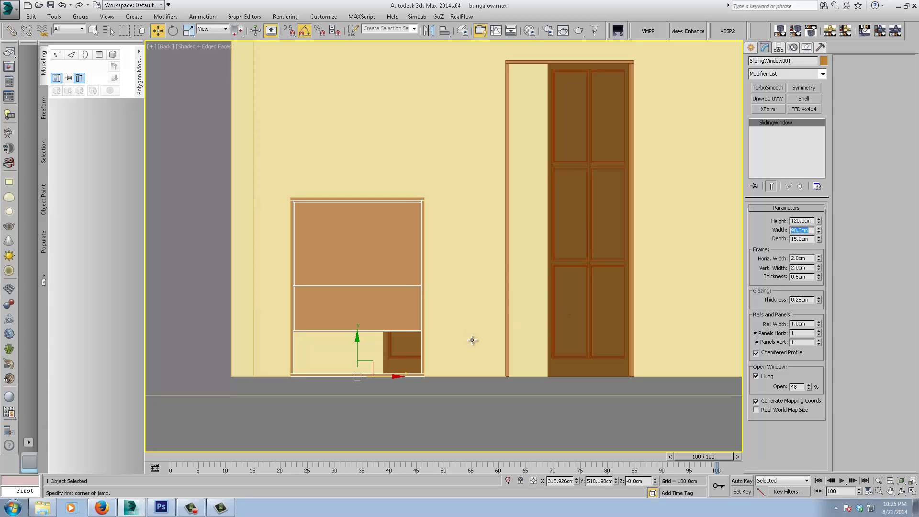
pyautogui.click(818, 331)
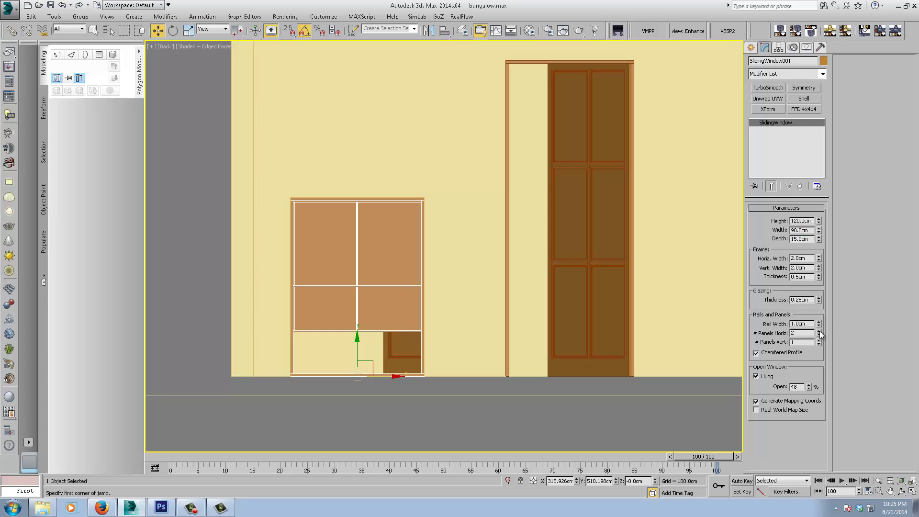
pyautogui.click(818, 335)
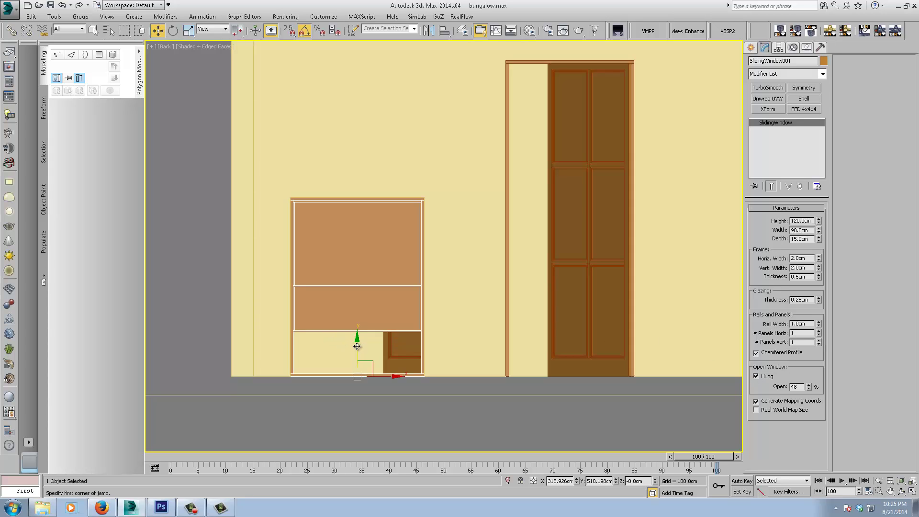
# Raise the sliding window to about 92 cm, level with the door's top, and shift it along the wall towards the door.
pyautogui.moveTo(357, 346); pyautogui.dragTo(357, 206)
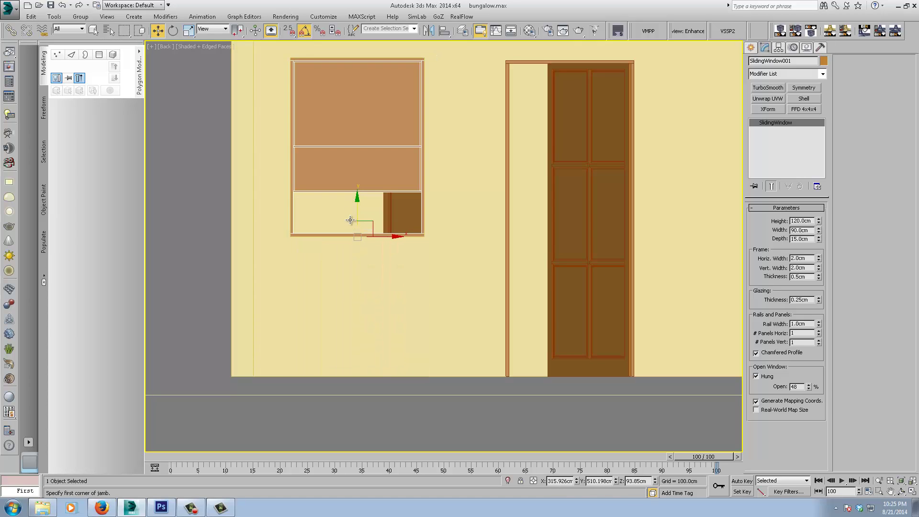
pyautogui.moveTo(350, 220); pyautogui.dragTo(406, 286, button='middle')
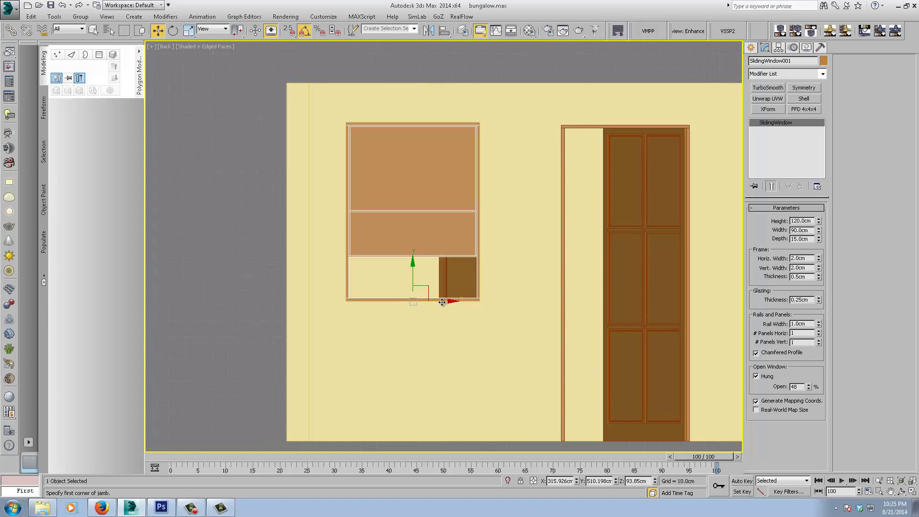
pyautogui.moveTo(442, 302); pyautogui.dragTo(543, 302)
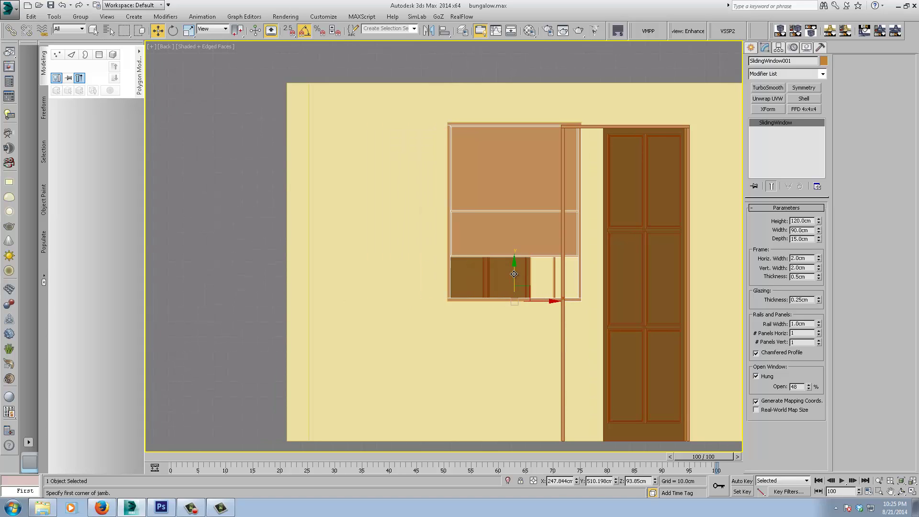
pyautogui.moveTo(513, 274); pyautogui.dragTo(443, 278)
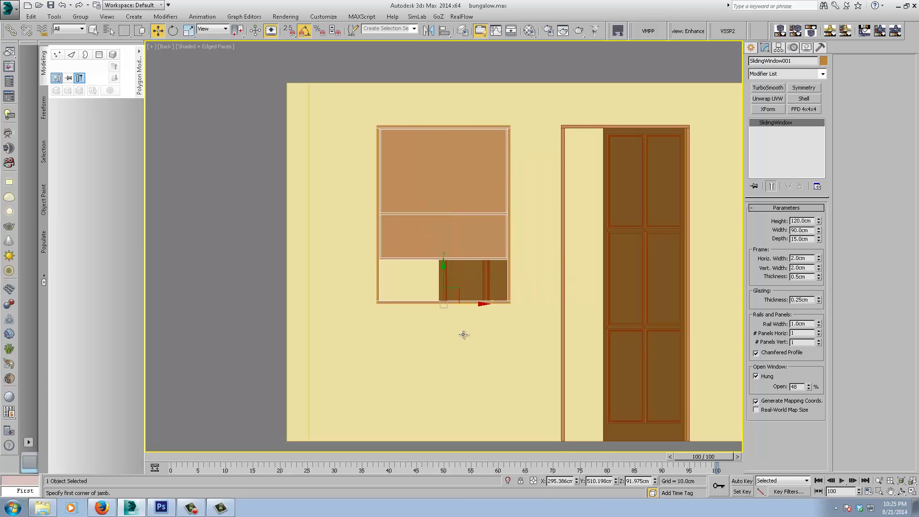
pyautogui.moveTo(463, 334); pyautogui.dragTo(421, 288, button='middle')
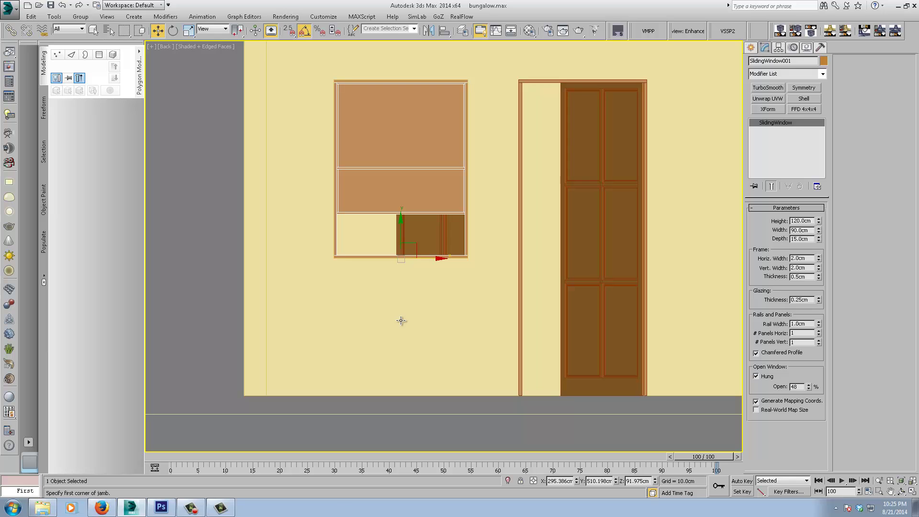
# In the top view, make the exterior walls see-through so the floor plan shows, and reselect the sliding window at Bed 2.
pyautogui.press('t')
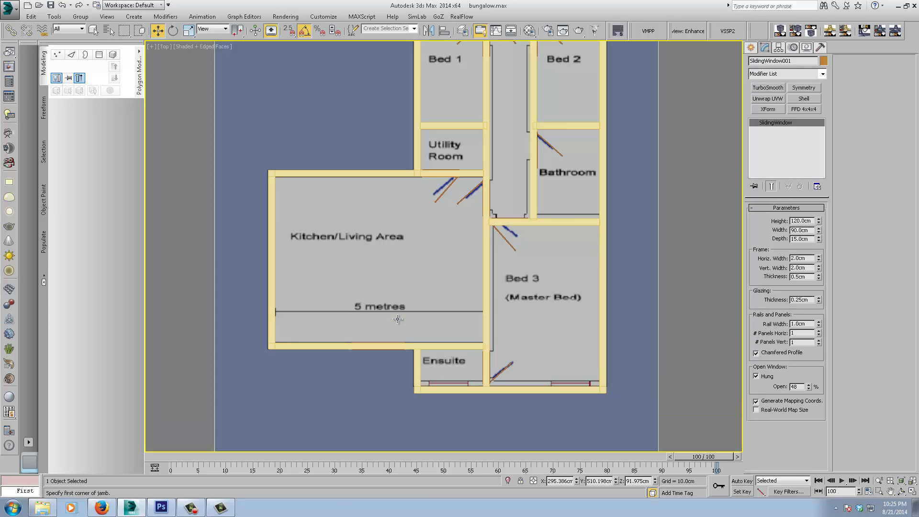
pyautogui.scroll(10, 410, 321)
pyautogui.scroll(-6, 410, 321)
pyautogui.scroll(-3, 454, 284)
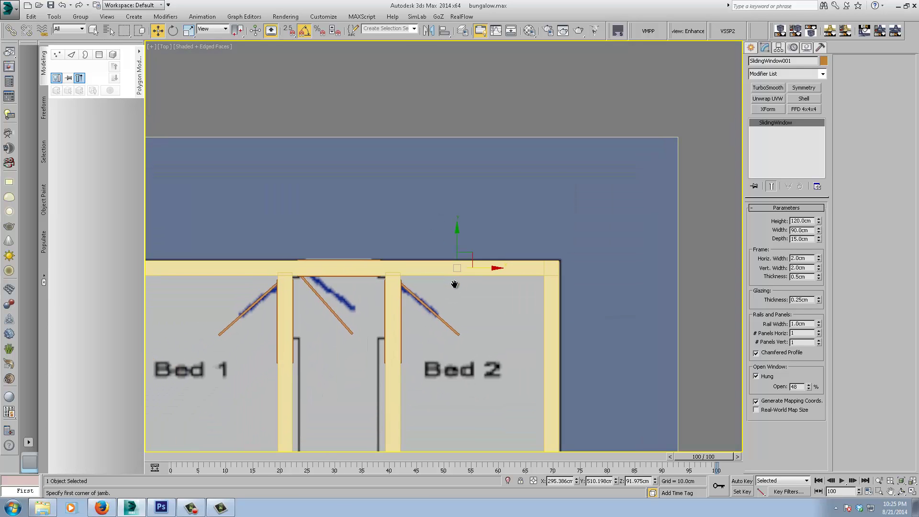
pyautogui.press('F3')
pyautogui.scroll(2, 462, 287)
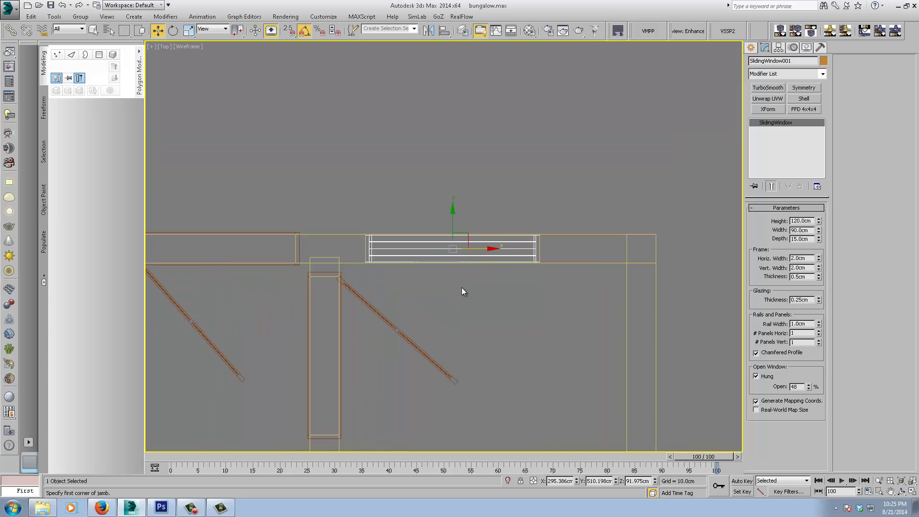
pyautogui.scroll(-2, 461, 290)
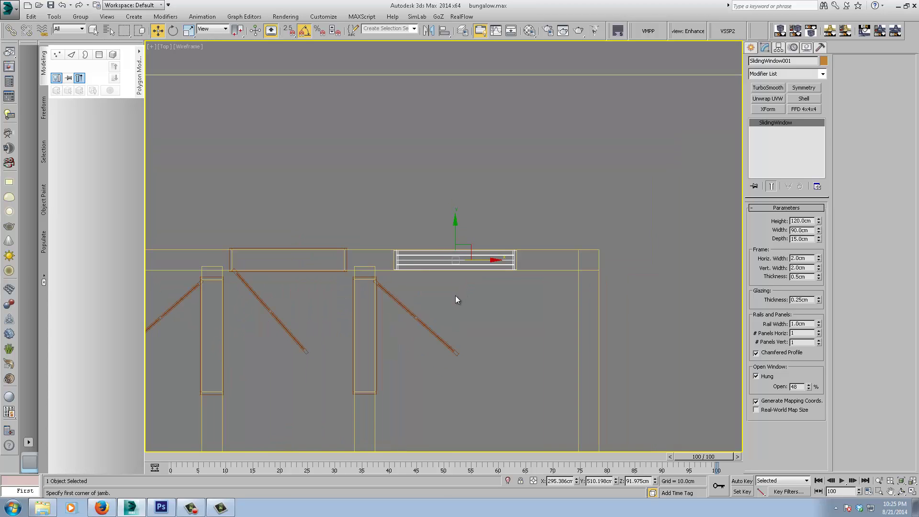
pyautogui.press('F3')
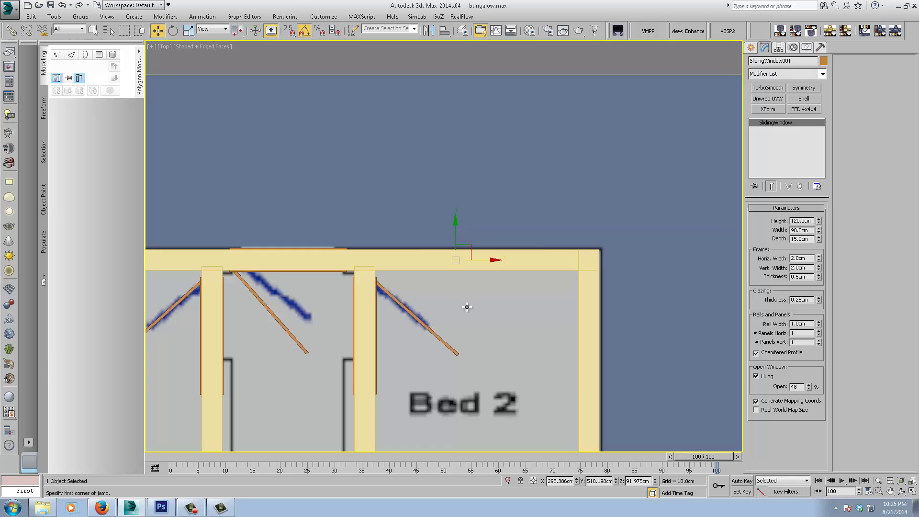
pyautogui.moveTo(468, 308); pyautogui.dragTo(452, 295, button='middle')
pyautogui.click(526, 251)
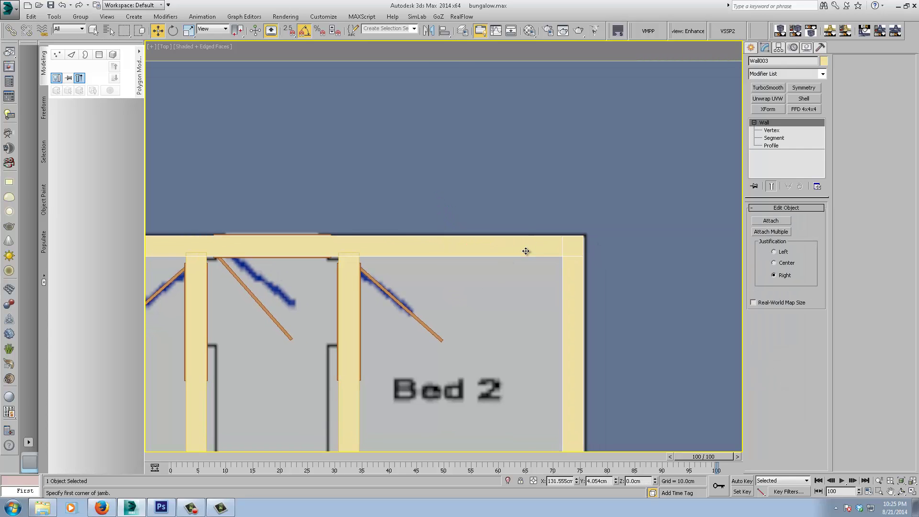
pyautogui.click(473, 251)
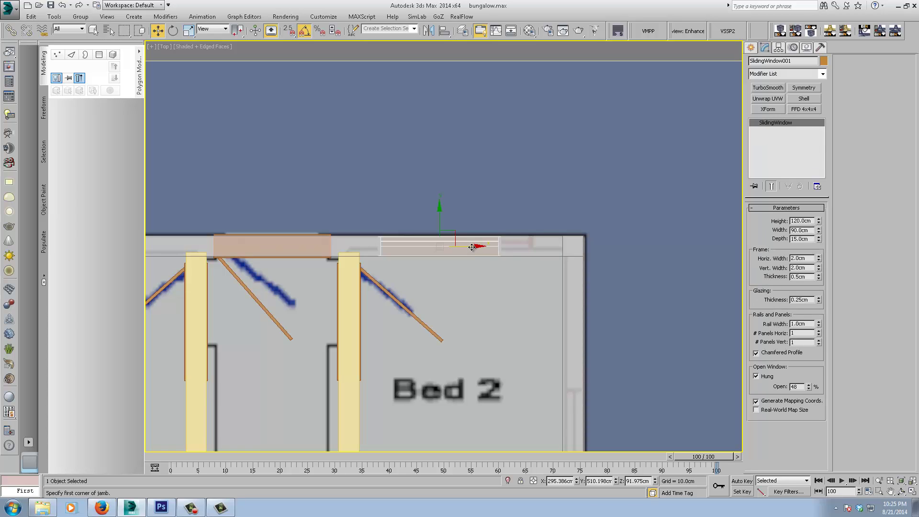
# Slide the window along Bed 2's outer wall to about X 311 cm, near the window marking on the plan.
pyautogui.moveTo(471, 247); pyautogui.dragTo(505, 241)
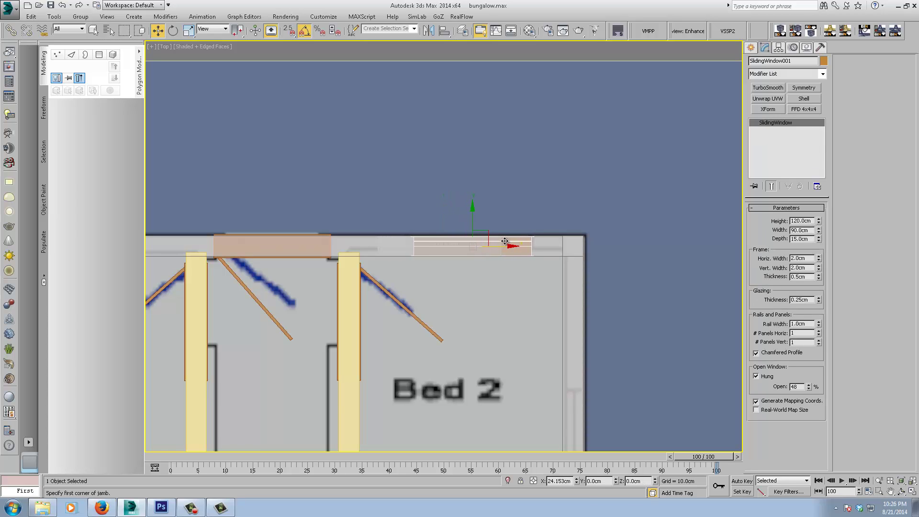
pyautogui.moveTo(395, 311); pyautogui.dragTo(465, 297, button='middle')
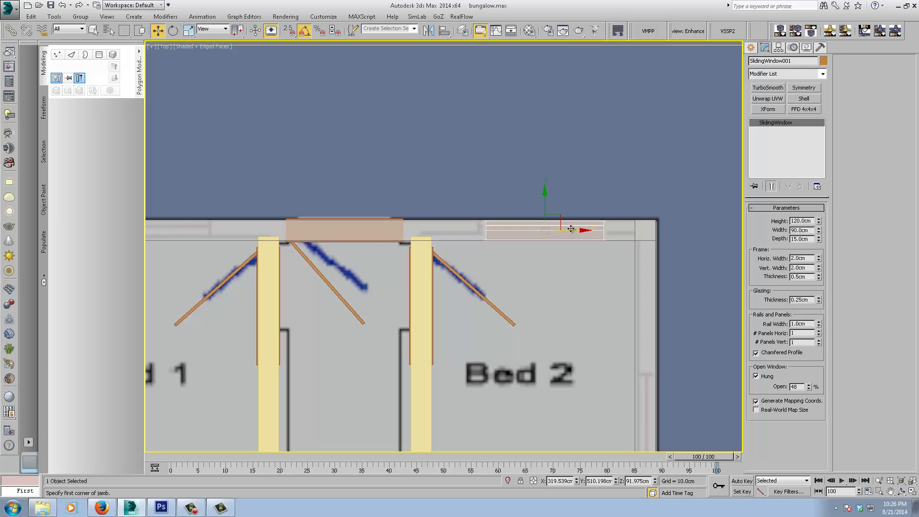
pyautogui.moveTo(570, 229); pyautogui.dragTo(560, 230)
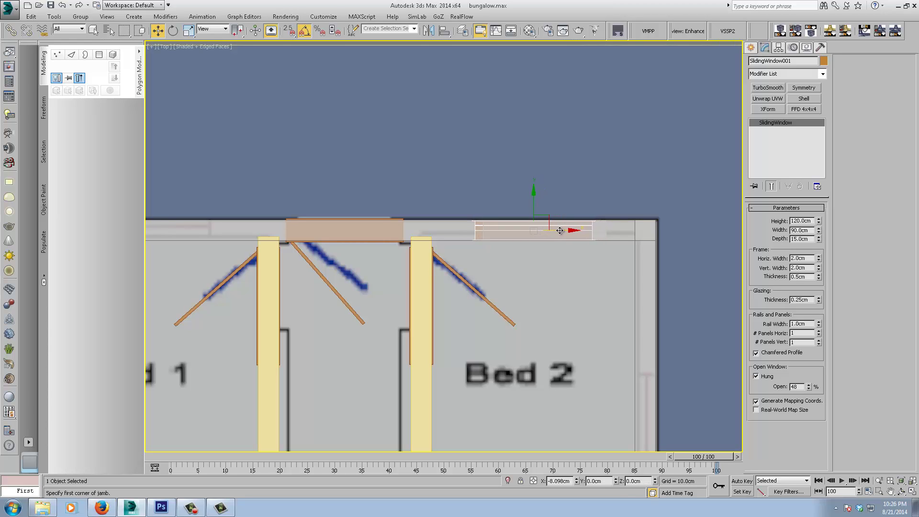
# Clone the sliding window as one instance along the same wall into Bed 1, at about X 40 cm.
pyautogui.scroll(-2, 509, 290)
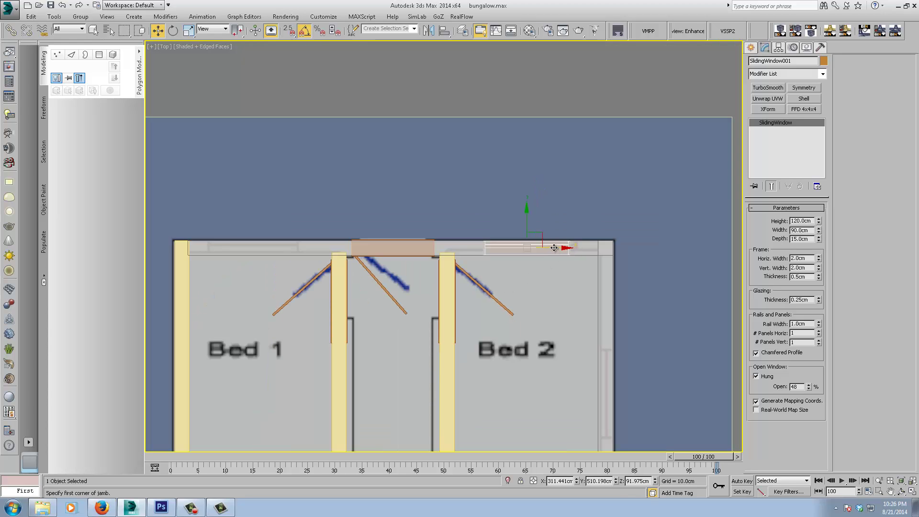
pyautogui.keyDown('shift'); pyautogui.moveTo(554, 248); pyautogui.dragTo(292, 254); pyautogui.keyUp('shift')
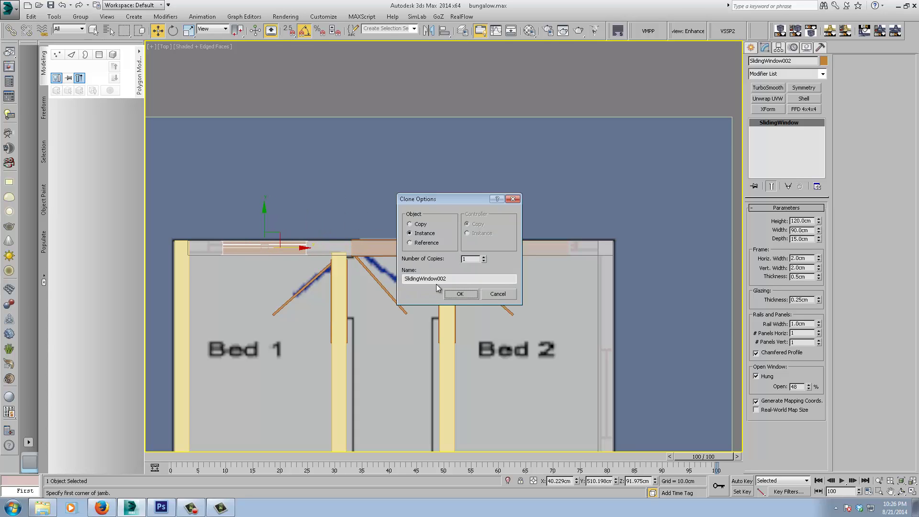
pyautogui.click(460, 294)
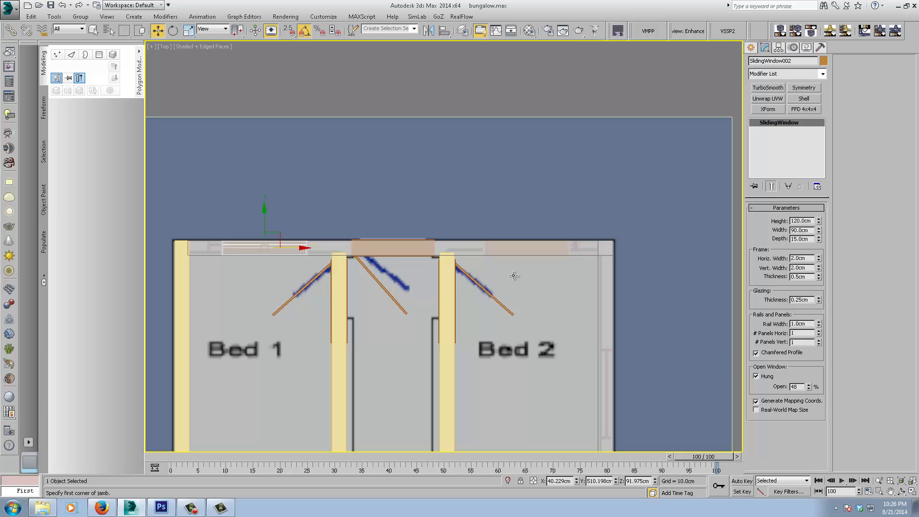
# Set the instanced sliding windows' opening to 71%.
pyautogui.keyDown('alt'); pyautogui.moveTo(573, 304); pyautogui.dragTo(698, 247, button='middle'); pyautogui.keyUp('alt')
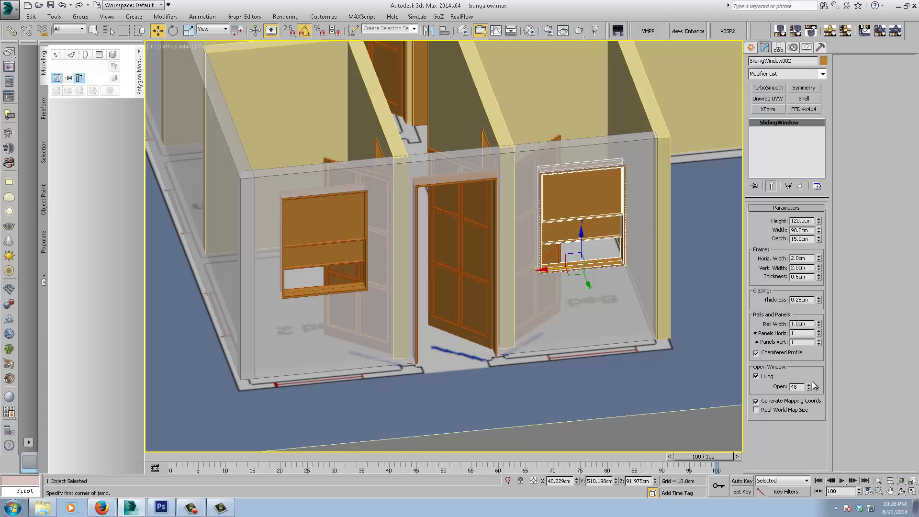
pyautogui.moveTo(809, 386); pyautogui.dragTo(808, 376)
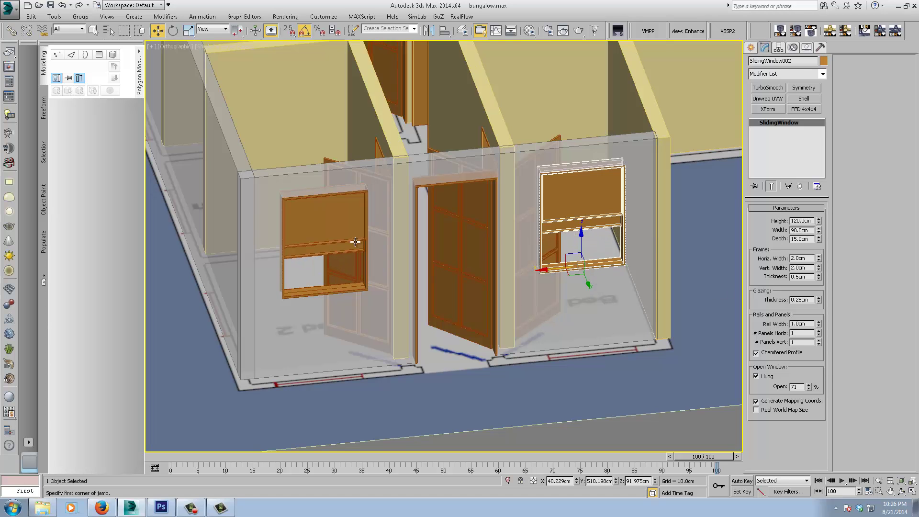
pyautogui.keyDown('alt'); pyautogui.moveTo(355, 242); pyautogui.dragTo(391, 250, button='middle'); pyautogui.keyUp('alt')
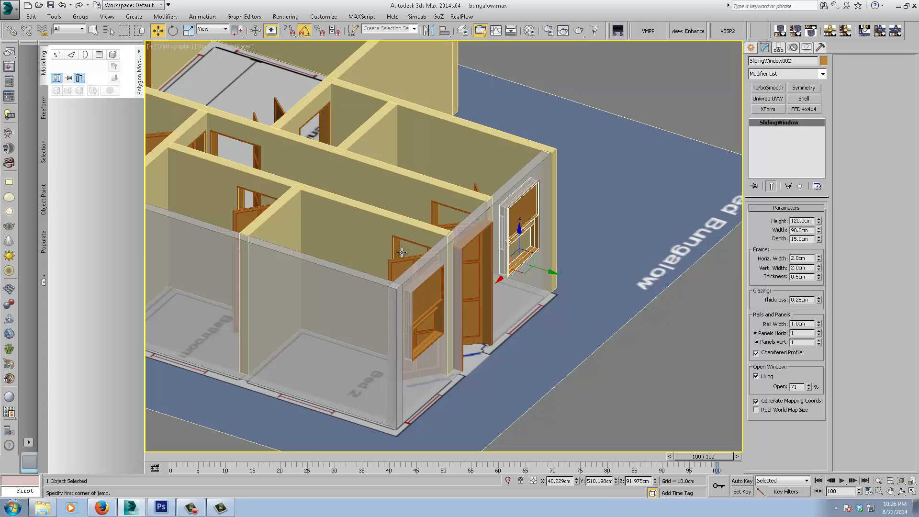
pyautogui.moveTo(405, 253); pyautogui.dragTo(513, 208, button='middle')
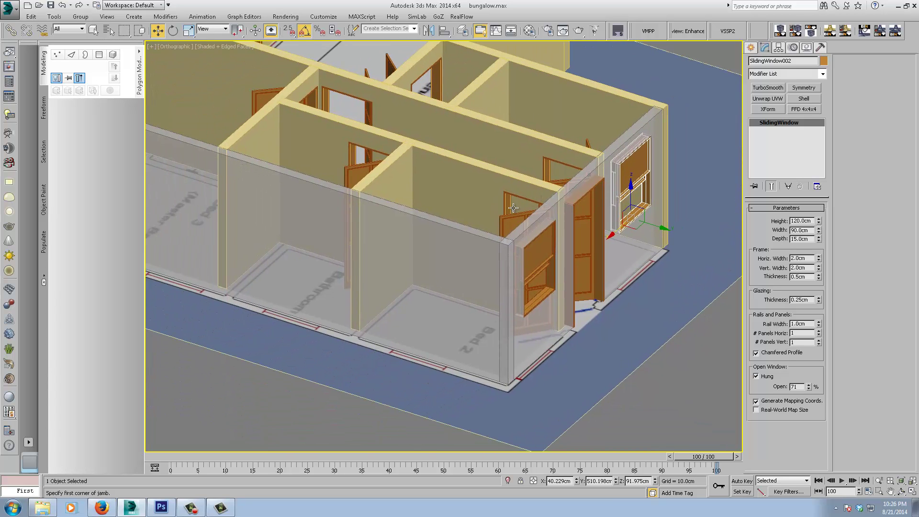
pyautogui.click(537, 258)
pyautogui.rightClick(541, 248)
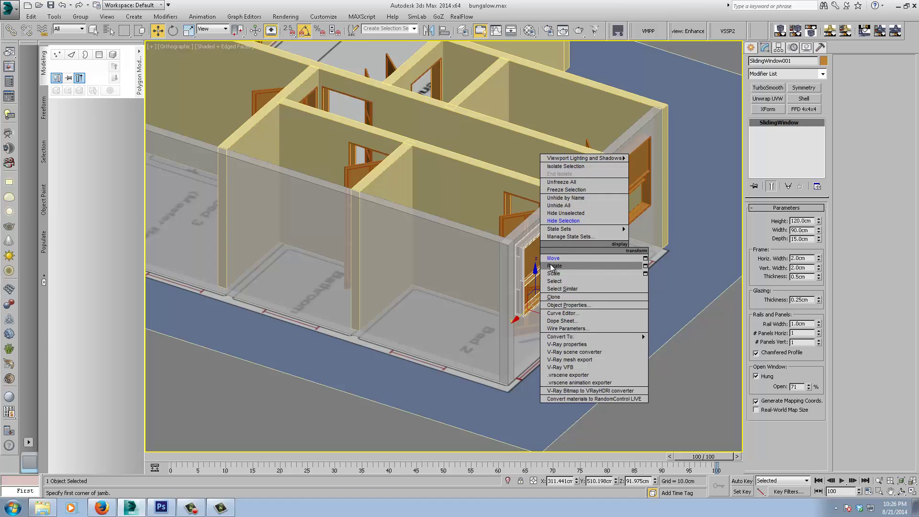
pyautogui.press('Escape')
# Examine the window markings on the floor plan along the long outer wall from Bed 2 past the Bathroom to Bed 3.
pyautogui.moveTo(354, 379); pyautogui.dragTo(365, 356, button='middle')
pyautogui.moveTo(303, 356); pyautogui.dragTo(500, 351, button='middle')
pyautogui.moveTo(264, 314)
pyautogui.mouseDown(button='middle')
pyautogui.moveTo(285, 320)
pyautogui.moveTo(257, 324)
pyautogui.mouseUp(button='middle')
pyautogui.moveTo(382, 329); pyautogui.dragTo(320, 306, button='middle')
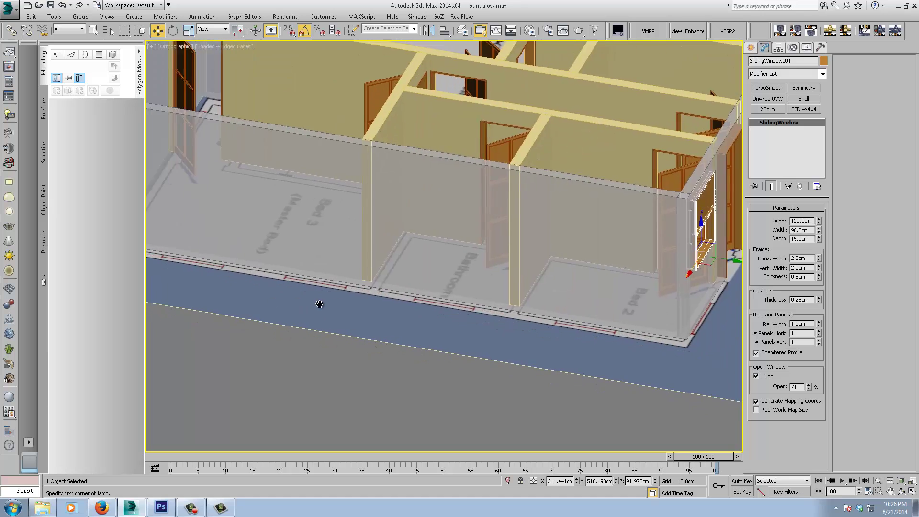
pyautogui.scroll(1, 260, 284)
pyautogui.scroll(-1, 291, 358)
pyautogui.scroll(-1, 292, 358)
pyautogui.scroll(1, 288, 336)
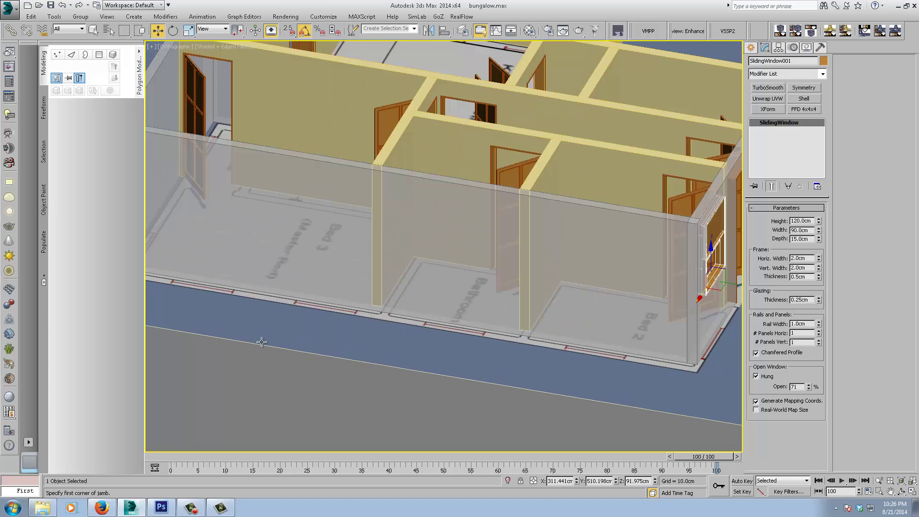
pyautogui.moveTo(261, 342); pyautogui.dragTo(376, 353, button='middle')
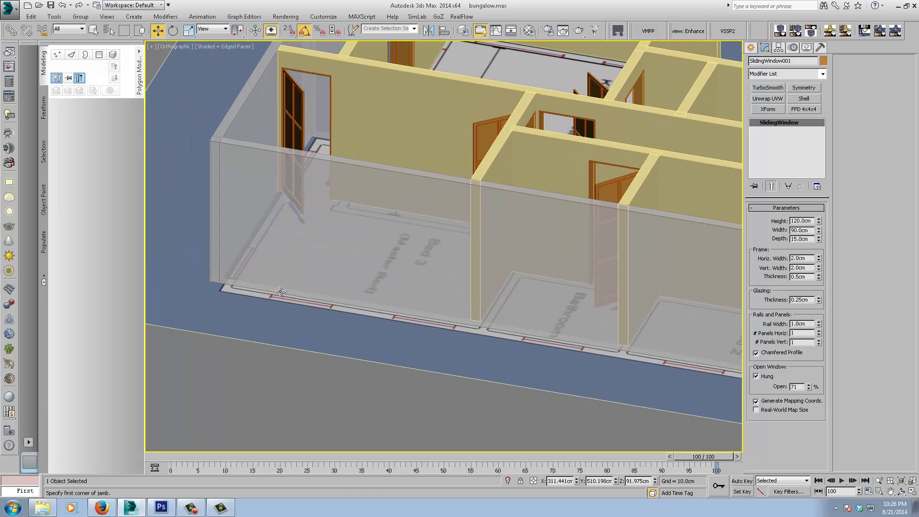
# With snapping on, create a sliding window about 94 cm wide, 15 cm deep and 92 cm high at the corner-side marking on Bed 3's long outer wall.
pyautogui.press('s')
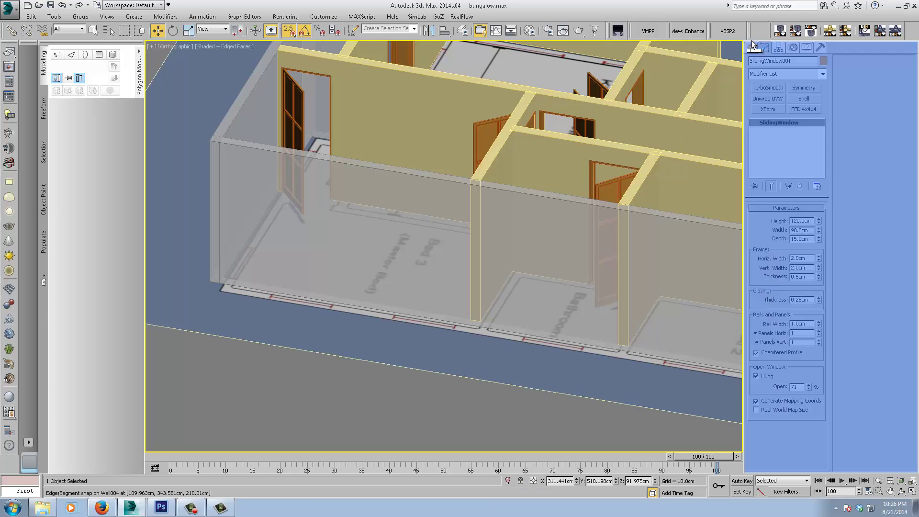
pyautogui.click(753, 46)
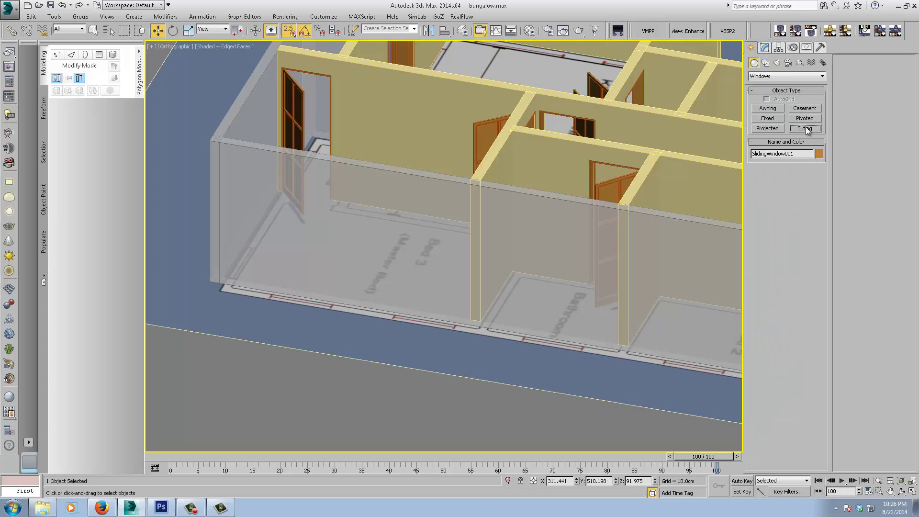
pyautogui.click(804, 128)
pyautogui.scroll(2, 267, 297)
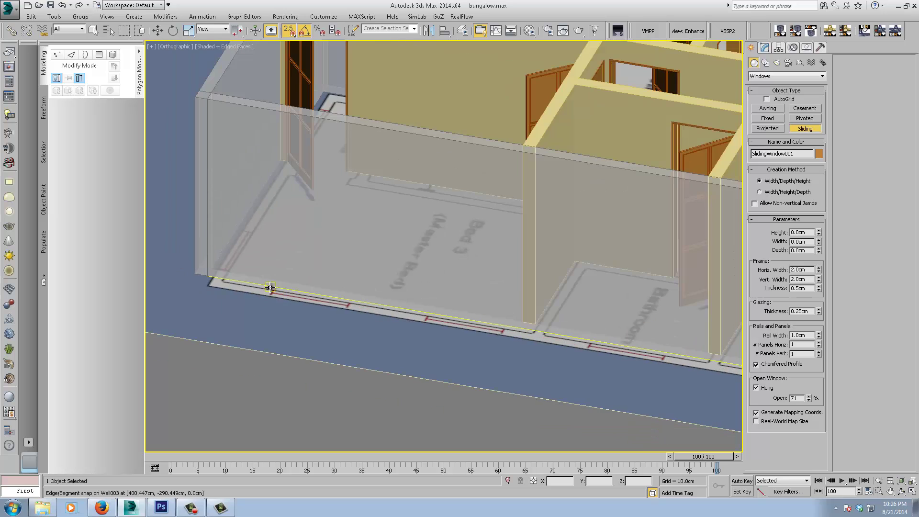
pyautogui.moveTo(270, 287); pyautogui.dragTo(349, 297)
pyautogui.click(353, 293)
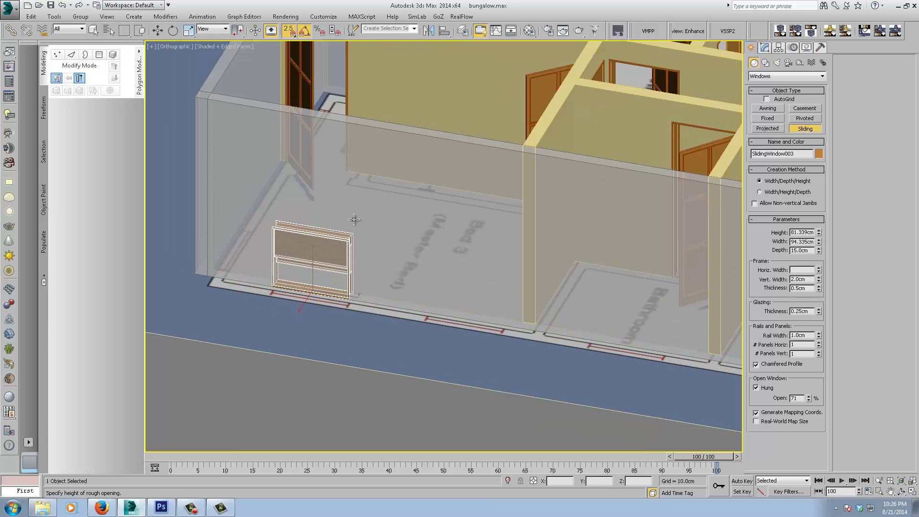
pyautogui.click(361, 204)
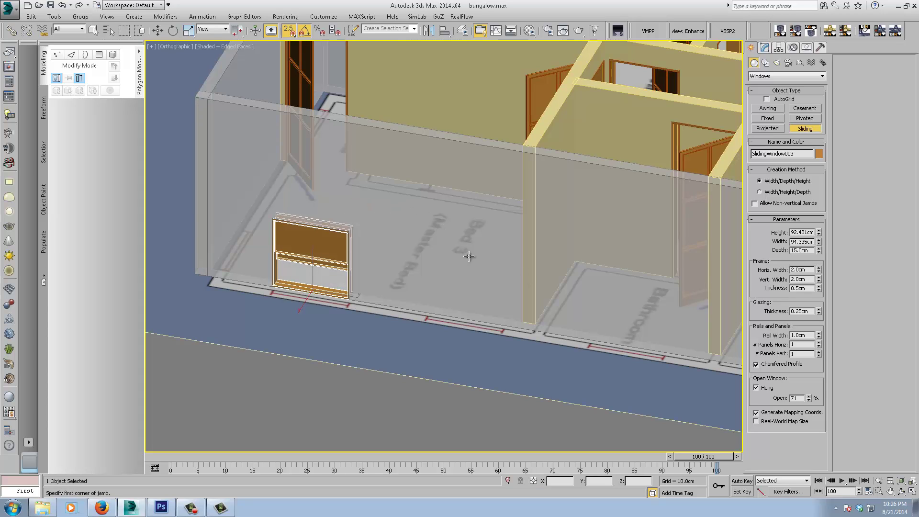
# Set the new Bed 3 window's height to 120 cm and width to 90 cm, and finish creating windows.
pyautogui.doubleClick(801, 231)
pyautogui.write('1120')
pyautogui.press('Return')
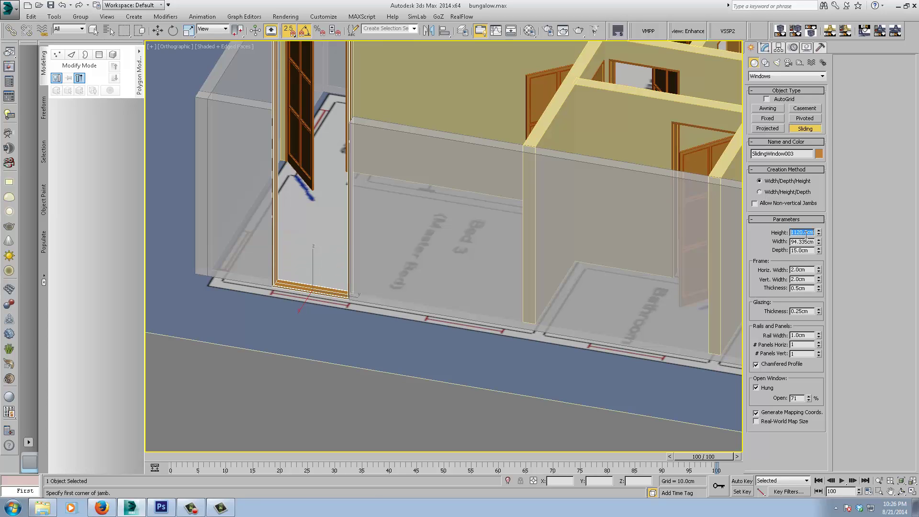
pyautogui.write('120')
pyautogui.press('Return')
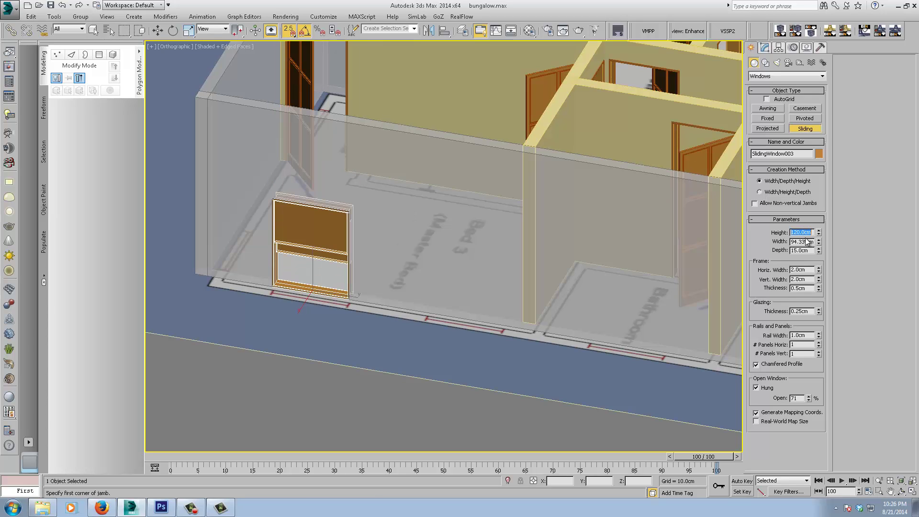
pyautogui.press('Tab')
pyautogui.write('90')
pyautogui.press('Return')
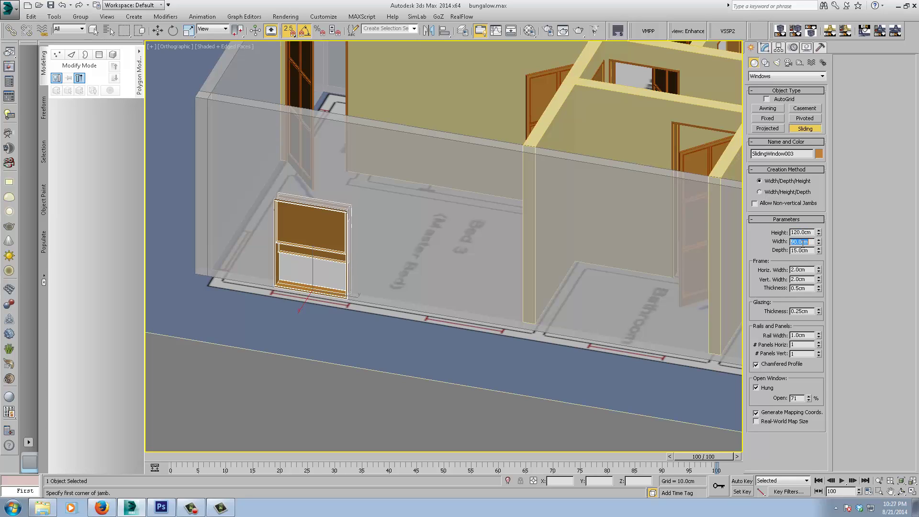
pyautogui.rightClick(371, 269)
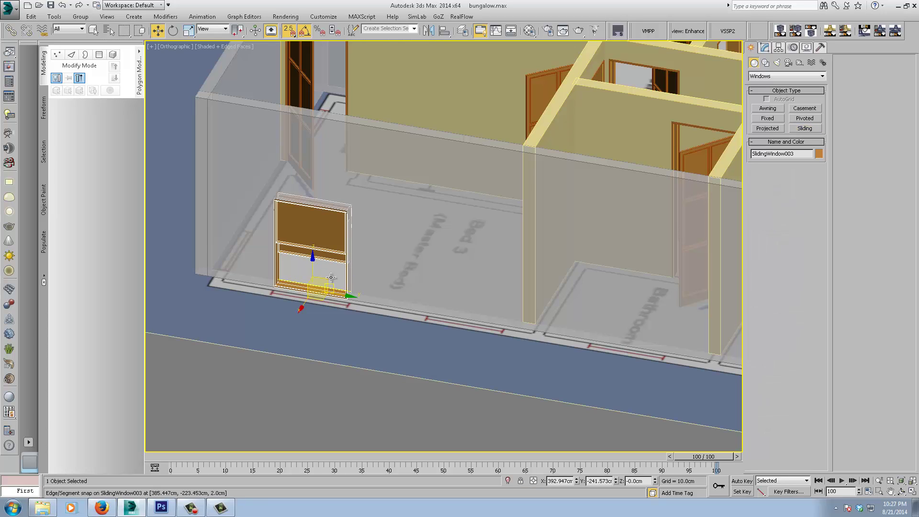
# In the top view with snapping off, slide the window along Bed 3's outer wall to about Y -244 cm, matching the plan marking.
pyautogui.press('s')
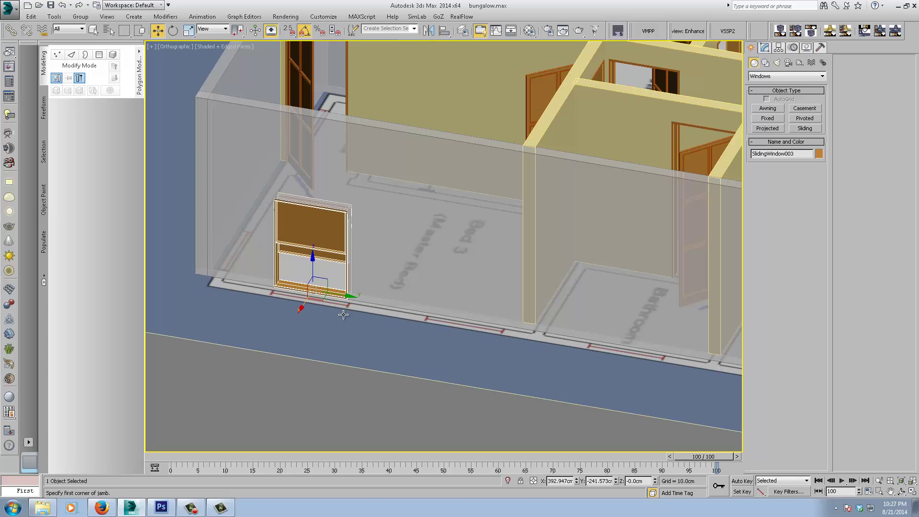
pyautogui.press('t')
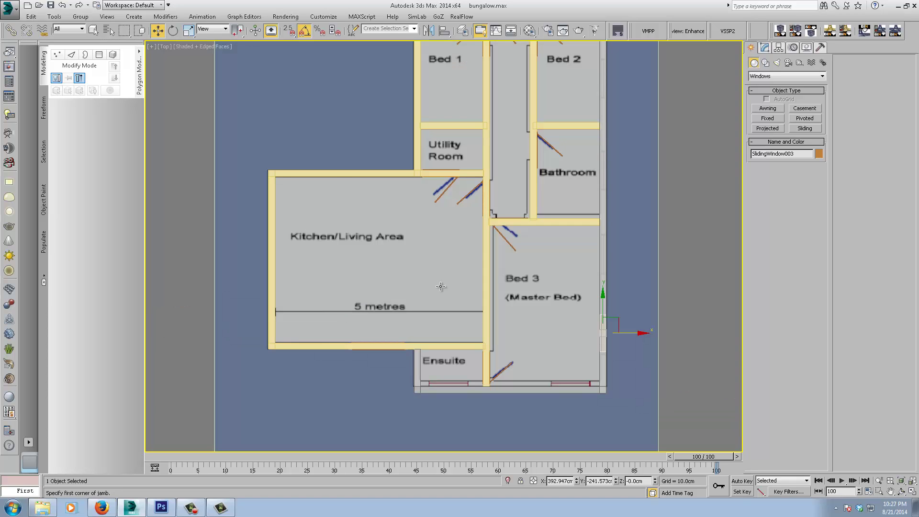
pyautogui.scroll(2, 471, 261)
pyautogui.moveTo(471, 256); pyautogui.dragTo(297, 206, button='middle')
pyautogui.scroll(2, 399, 248)
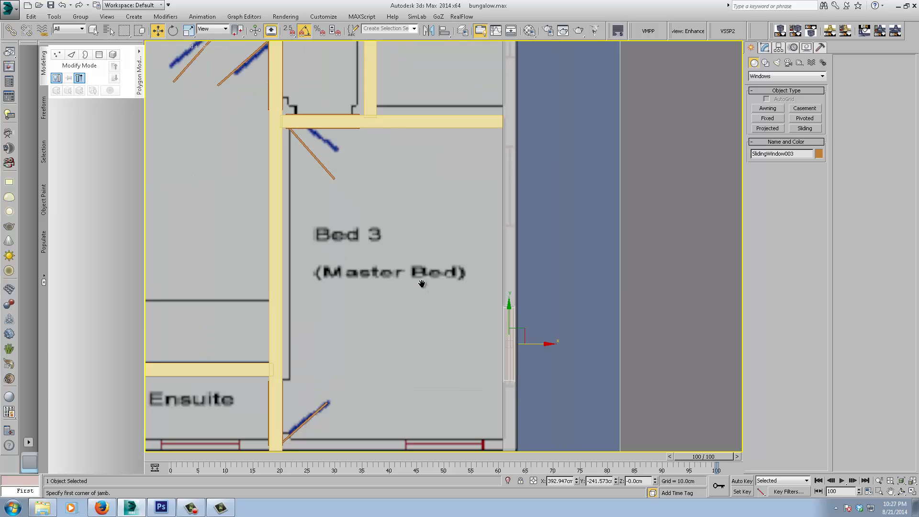
pyautogui.moveTo(421, 284); pyautogui.dragTo(355, 226, button='middle')
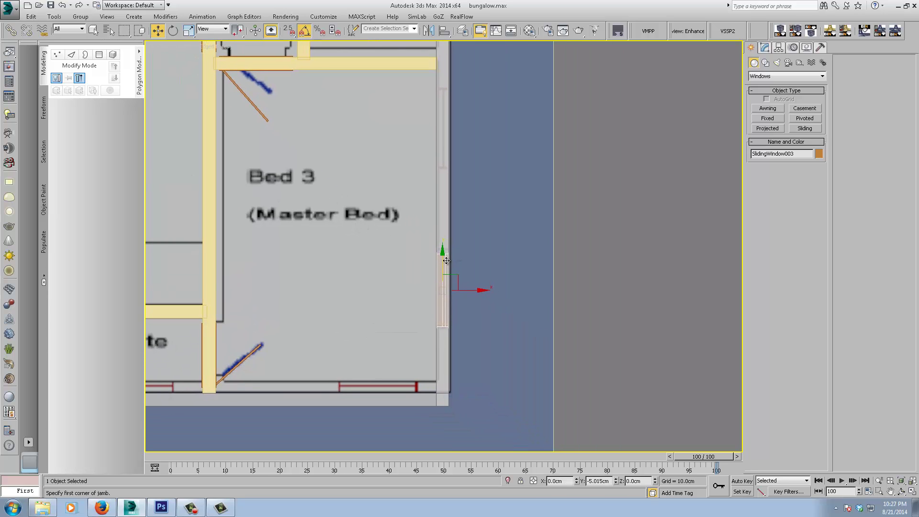
pyautogui.moveTo(445, 257); pyautogui.dragTo(430, 300, button='middle')
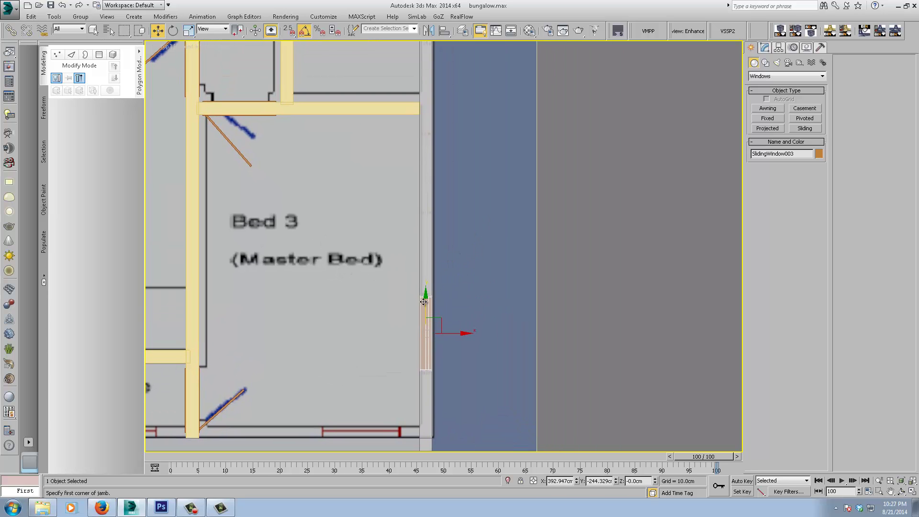
# Clone the window along the wall to Bed 3's second marking at about Y -55 cm, and as an instance into the Bathroom at about Y 141 cm.
pyautogui.keyDown('shift'); pyautogui.moveTo(423, 301); pyautogui.dragTo(442, 139); pyautogui.keyUp('shift')
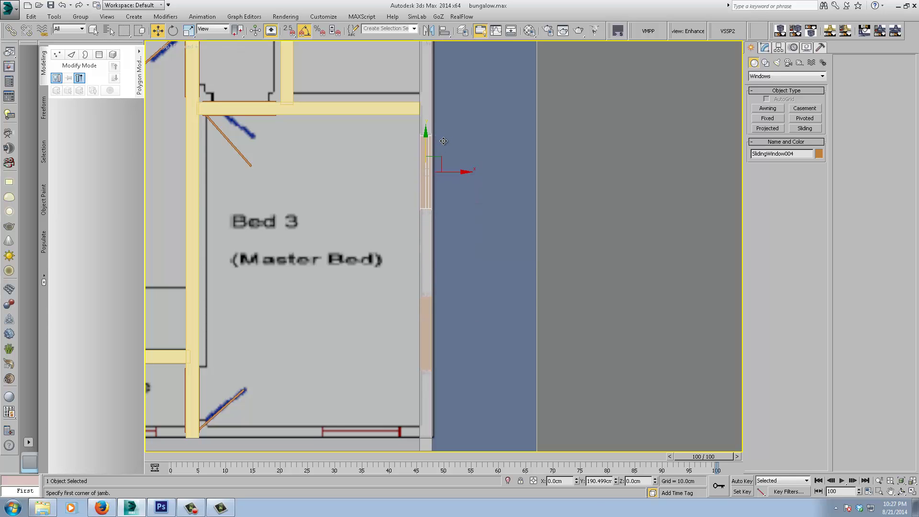
pyautogui.click(458, 294)
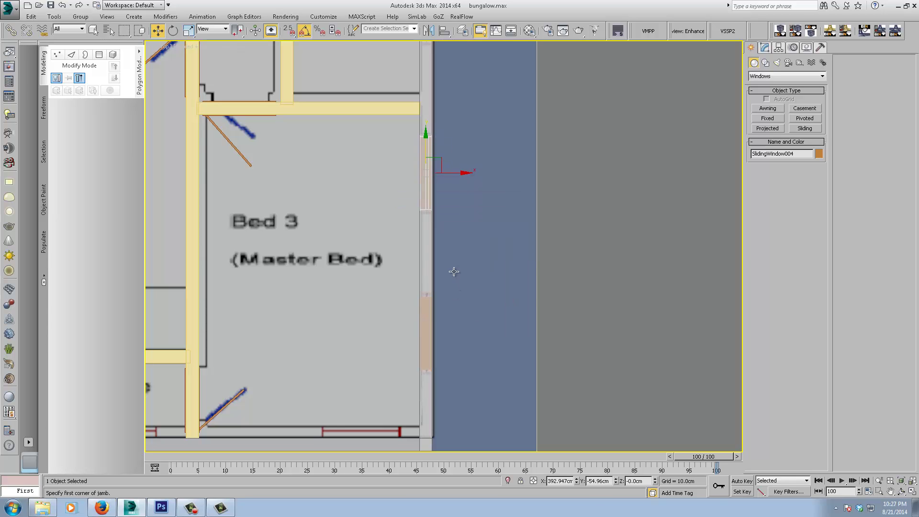
pyautogui.moveTo(451, 268)
pyautogui.mouseDown(button='middle')
pyautogui.moveTo(475, 252)
pyautogui.moveTo(403, 315)
pyautogui.mouseUp(button='middle')
pyautogui.keyDown('shift'); pyautogui.moveTo(381, 314); pyautogui.dragTo(386, 148); pyautogui.keyUp('shift')
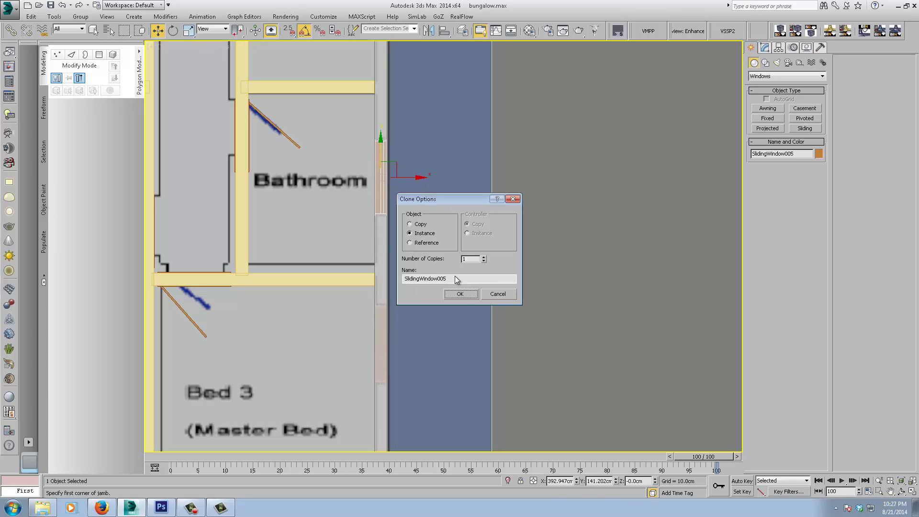
pyautogui.click(463, 296)
# Clone the Bathroom window as one instance along the same wall to Bed 2's marking, at about Y 361 cm.
pyautogui.moveTo(430, 102)
pyautogui.mouseDown(button='middle')
pyautogui.moveTo(412, 261)
pyautogui.moveTo(375, 321)
pyautogui.mouseUp(button='middle')
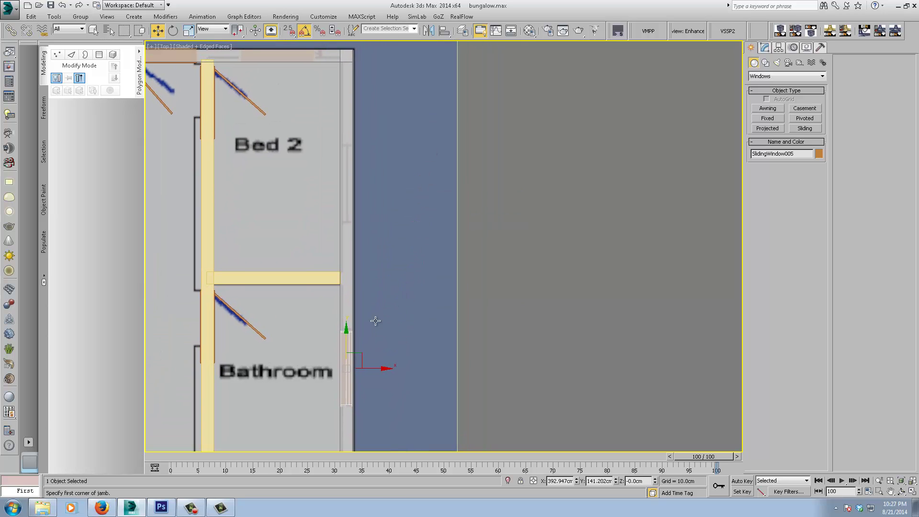
pyautogui.keyDown('shift'); pyautogui.moveTo(348, 335); pyautogui.dragTo(356, 149); pyautogui.keyUp('shift')
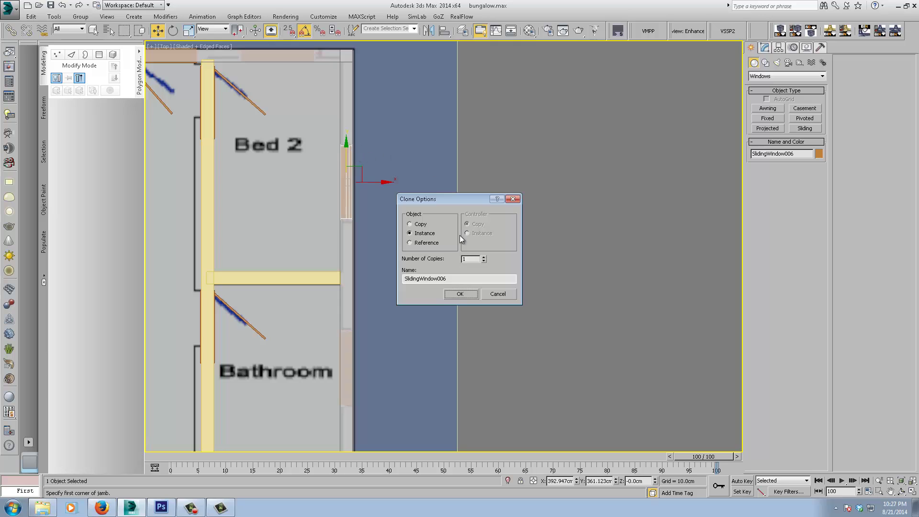
pyautogui.click(460, 294)
# In a 3D view of the long outer wall, delete the Bed 3 sliding window nearest the building's corner.
pyautogui.scroll(-5, 465, 256)
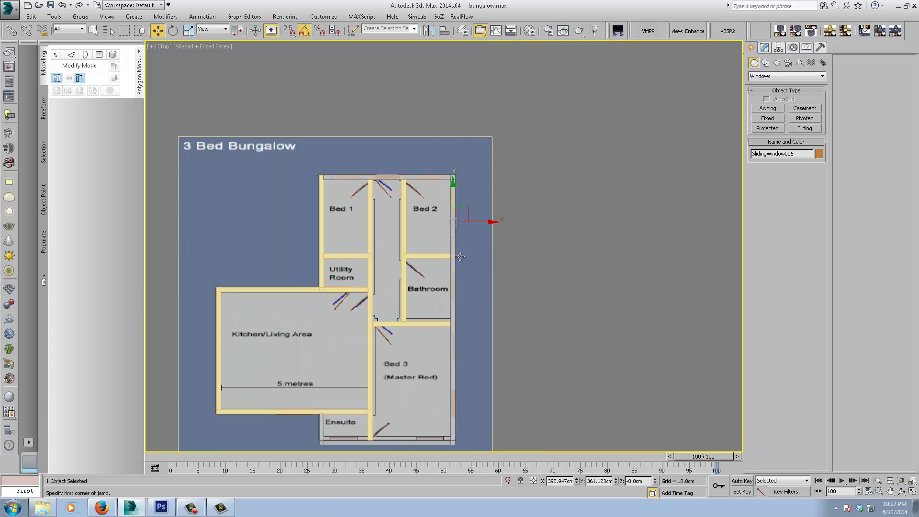
pyautogui.moveTo(431, 280)
pyautogui.mouseDown(button='middle')
pyautogui.moveTo(429, 256)
pyautogui.moveTo(346, 240)
pyautogui.moveTo(455, 243)
pyautogui.mouseUp(button='middle')
pyautogui.scroll(3, 337, 232)
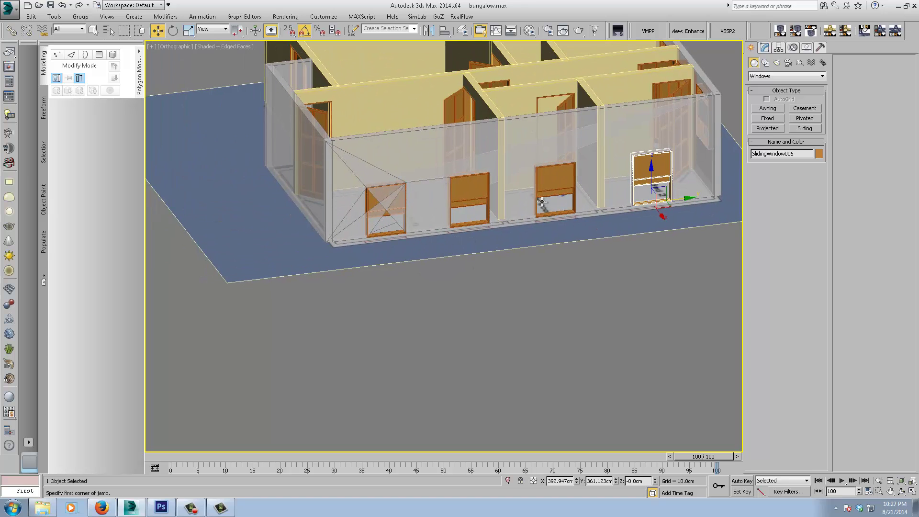
pyautogui.doubleClick(394, 201)
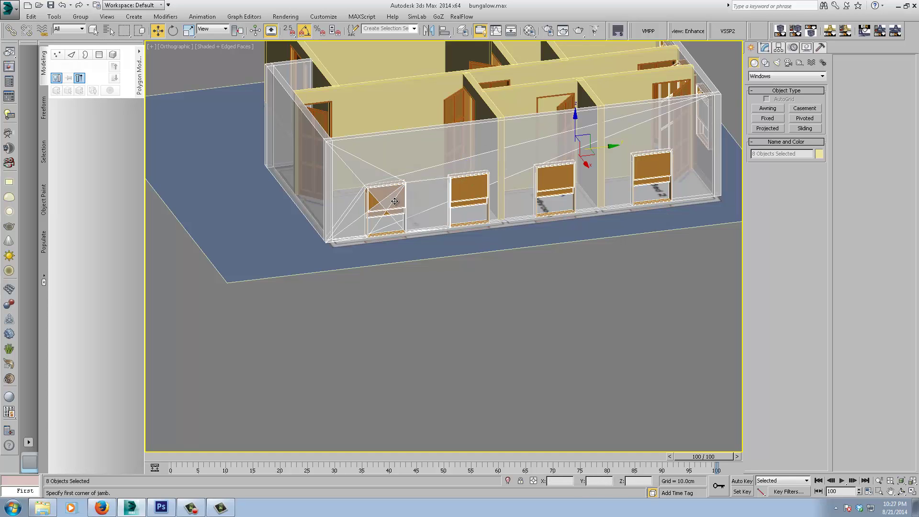
pyautogui.click(394, 201)
pyautogui.press('Delete')
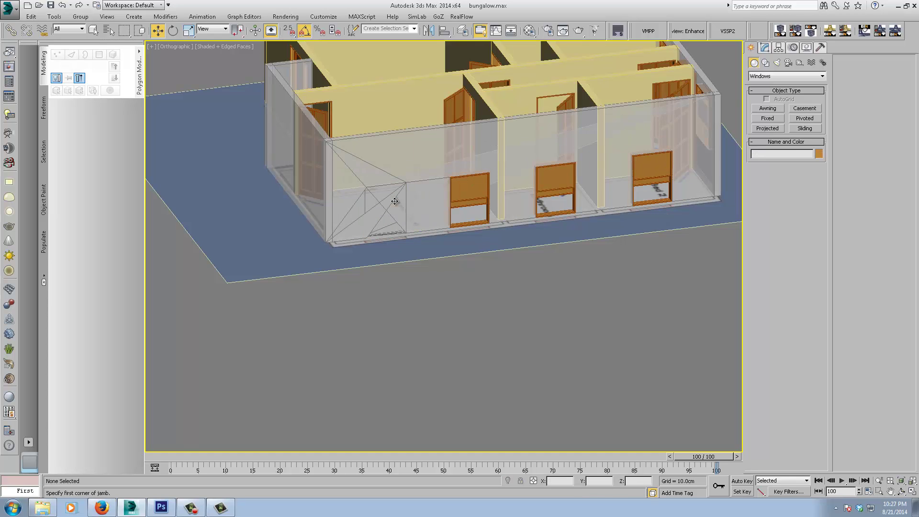
# Try replacing the deleted window with an instance of Bed 3's remaining window at about Y -251 cm, and delete that clone.
pyautogui.moveTo(394, 201); pyautogui.dragTo(391, 205, button='middle')
pyautogui.click(389, 179)
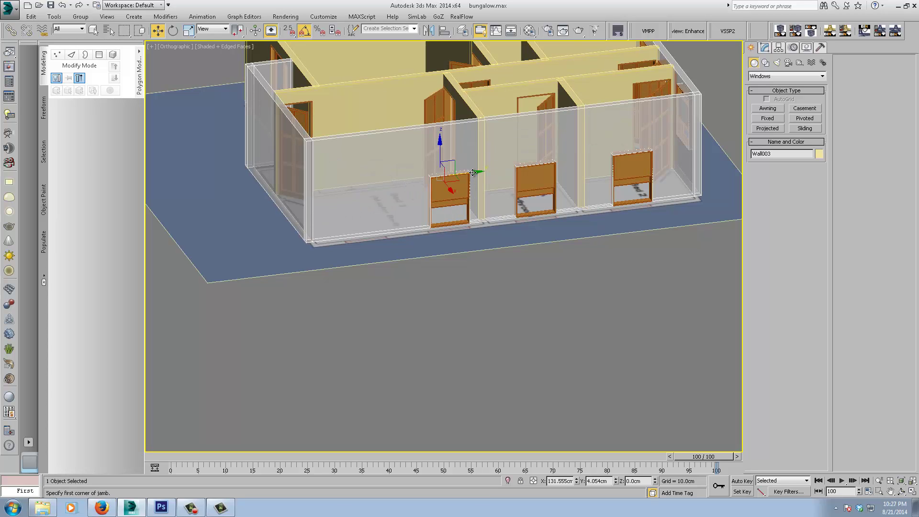
pyautogui.click(459, 181)
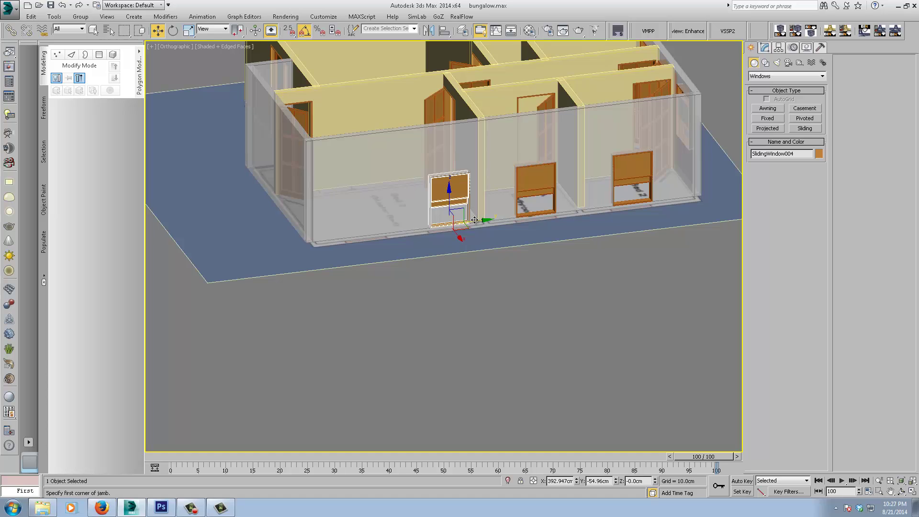
pyautogui.keyDown('shift'); pyautogui.moveTo(477, 220); pyautogui.dragTo(390, 233); pyautogui.keyUp('shift')
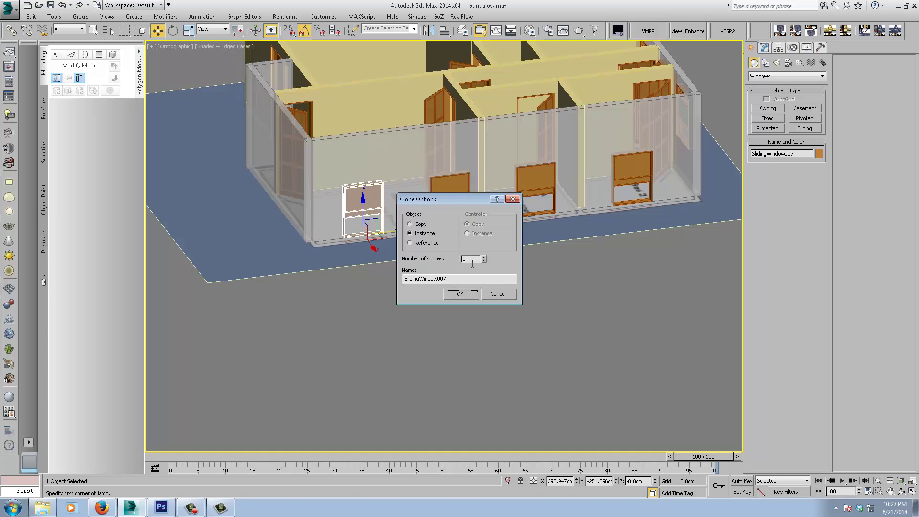
pyautogui.click(468, 296)
pyautogui.click(462, 285)
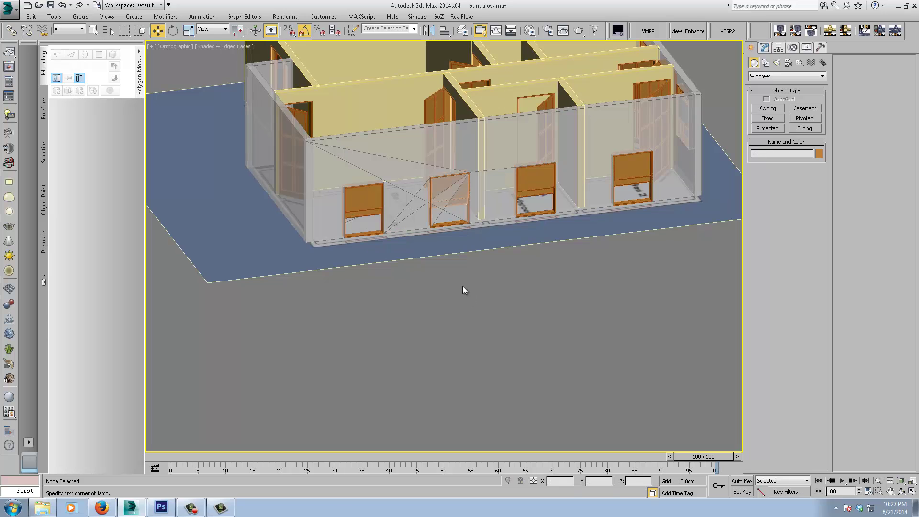
pyautogui.click(365, 203)
pyautogui.press('Delete')
# Draw a Sliding window about 94 cm wide, 15 cm deep and 113 cm high in the long outer wall at Bed 3's corner marking.
pyautogui.scroll(2, 368, 225)
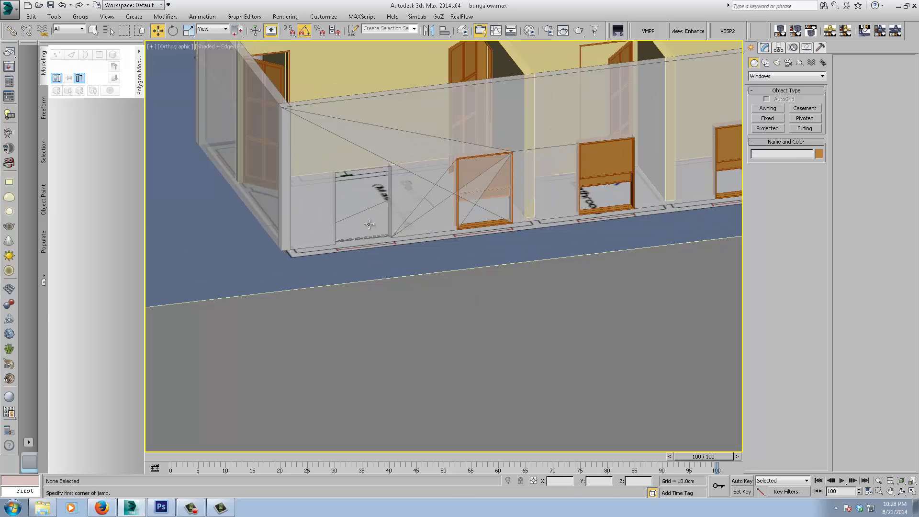
pyautogui.click(429, 184)
pyautogui.moveTo(416, 198); pyautogui.dragTo(473, 173, button='middle')
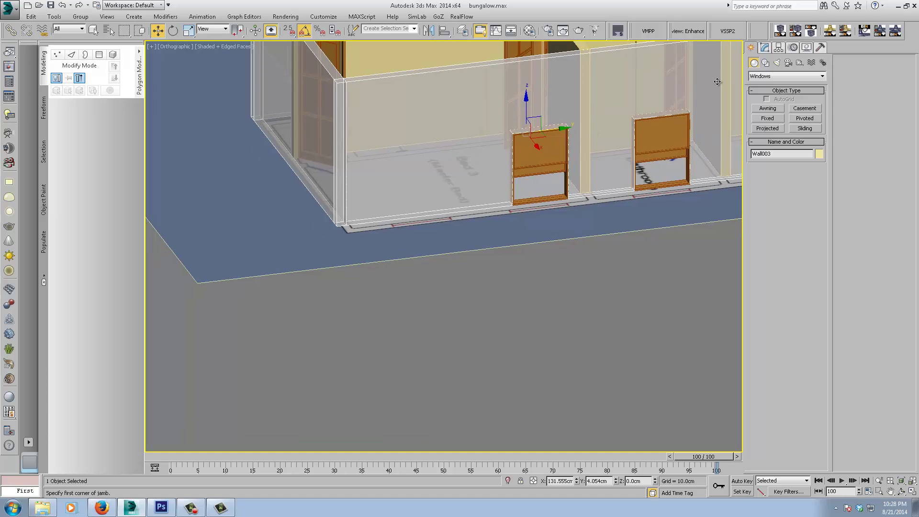
pyautogui.click(803, 128)
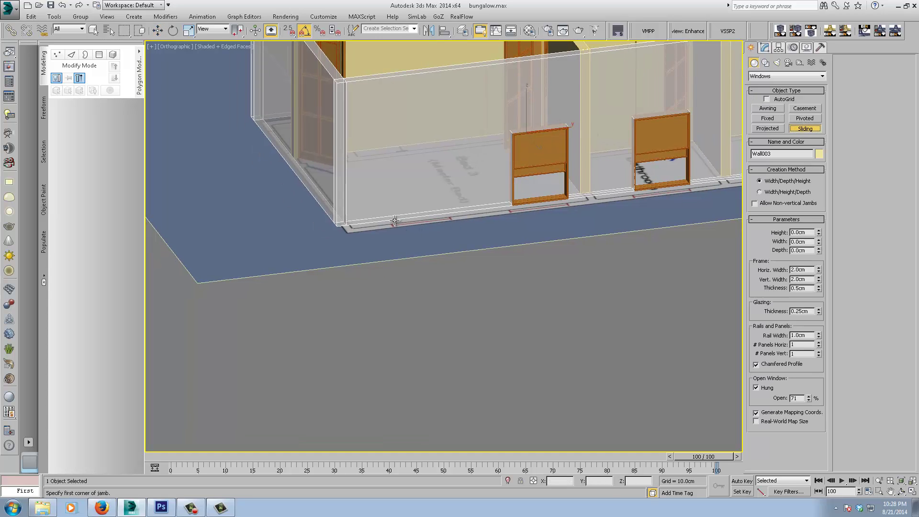
pyautogui.press('s')
pyautogui.moveTo(392, 220); pyautogui.dragTo(447, 212)
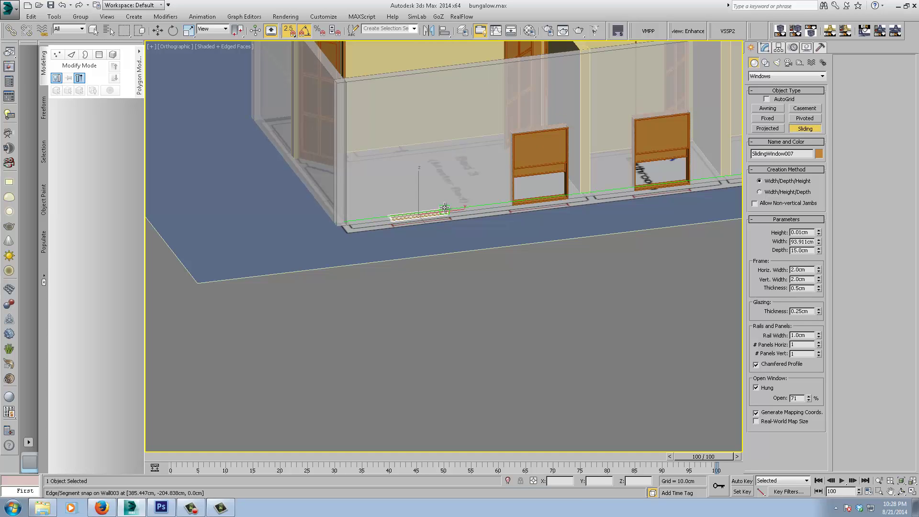
pyautogui.click(444, 207)
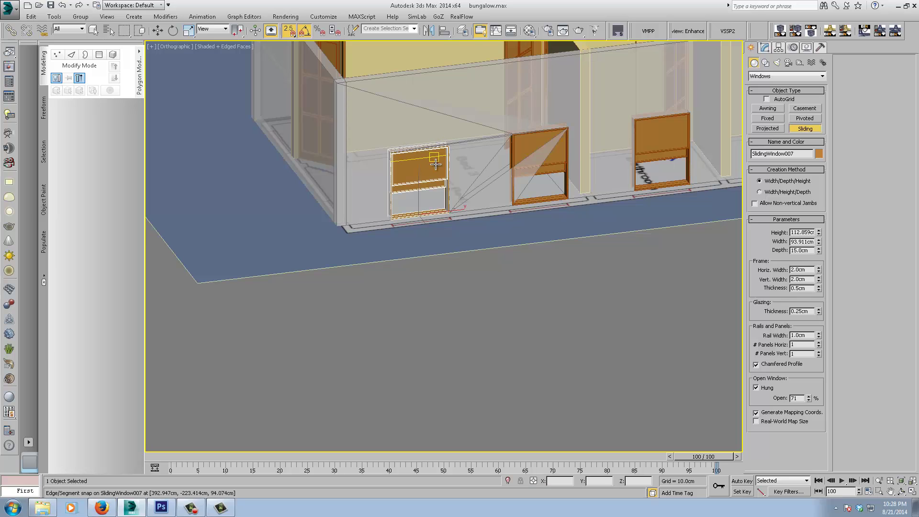
pyautogui.scroll(-3, 484, 196)
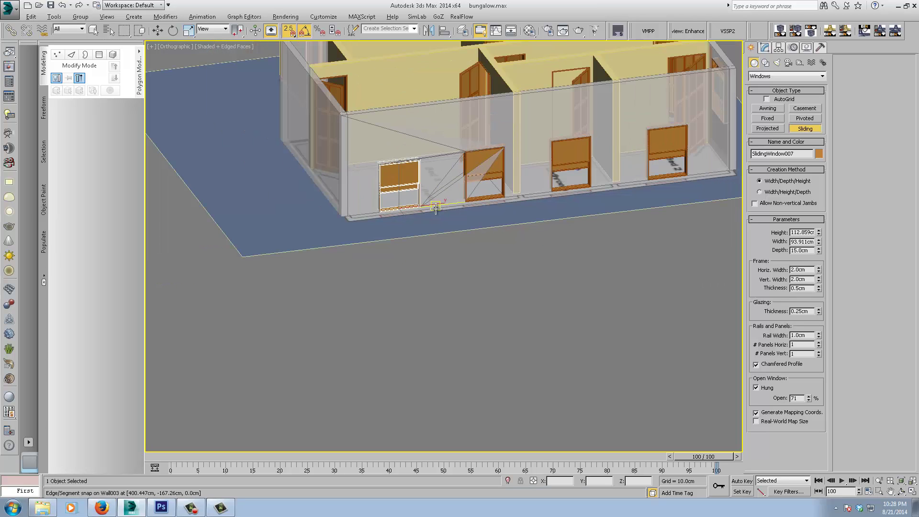
pyautogui.scroll(5, 433, 207)
pyautogui.scroll(-2, 435, 209)
pyautogui.keyDown('alt'); pyautogui.moveTo(433, 223); pyautogui.dragTo(449, 218, button='middle'); pyautogui.keyUp('alt')
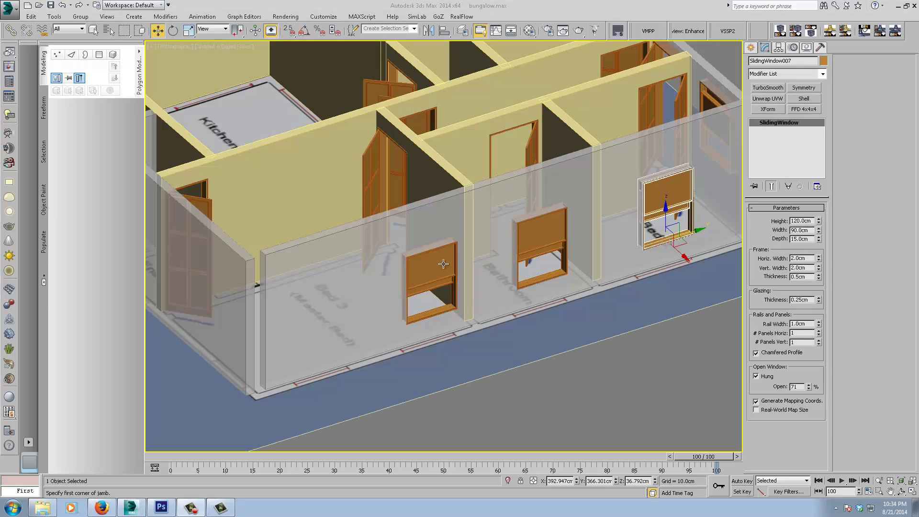
# Clone Bed 3's sliding window along the long outer wall to its marking nearest the corner, at about Y -243 cm.
pyautogui.click(443, 263)
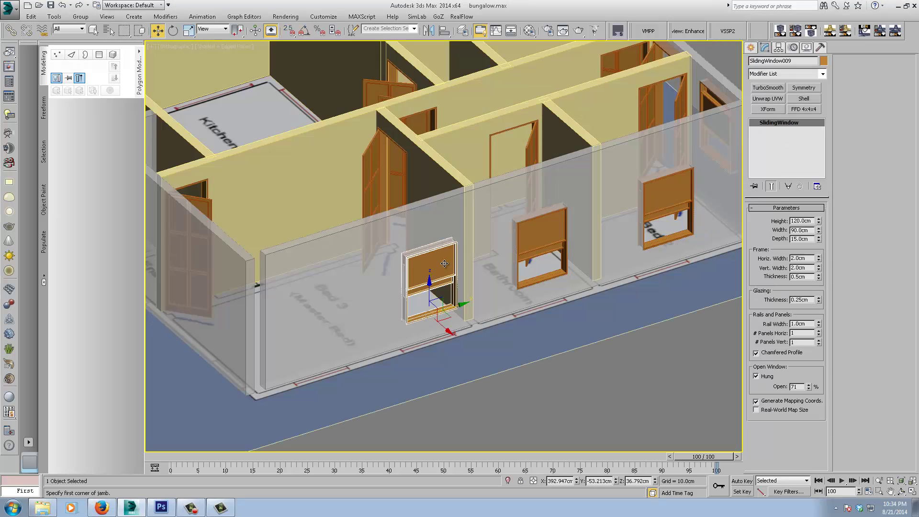
pyautogui.keyDown('shift'); pyautogui.moveTo(456, 304); pyautogui.dragTo(348, 333); pyautogui.keyUp('shift')
pyautogui.click(459, 294)
pyautogui.moveTo(388, 340); pyautogui.dragTo(429, 340, button='middle')
pyautogui.press('t')
pyautogui.moveTo(606, 330); pyautogui.dragTo(527, 315, button='middle')
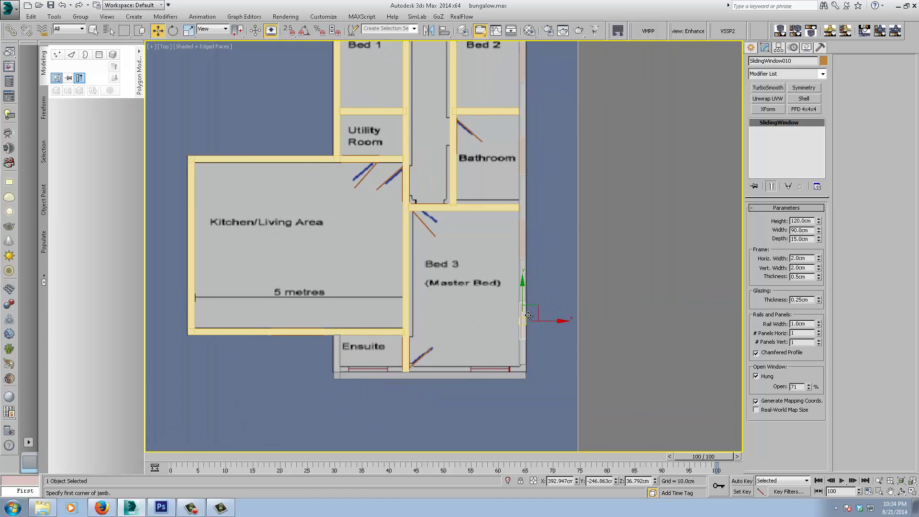
pyautogui.scroll(5, 527, 316)
pyautogui.moveTo(514, 299); pyautogui.dragTo(518, 294)
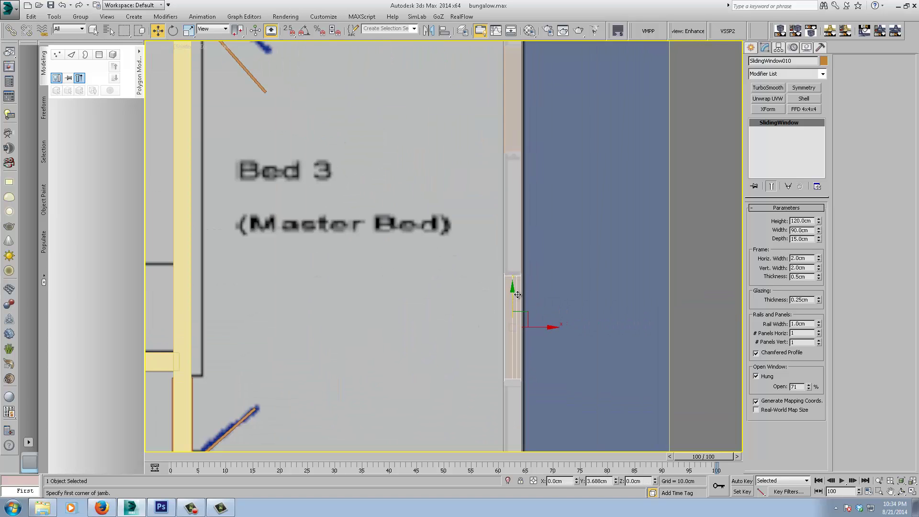
# Select the four sliding windows along the long outer wall in a 3D view.
pyautogui.moveTo(510, 173); pyautogui.dragTo(508, 293, button='middle')
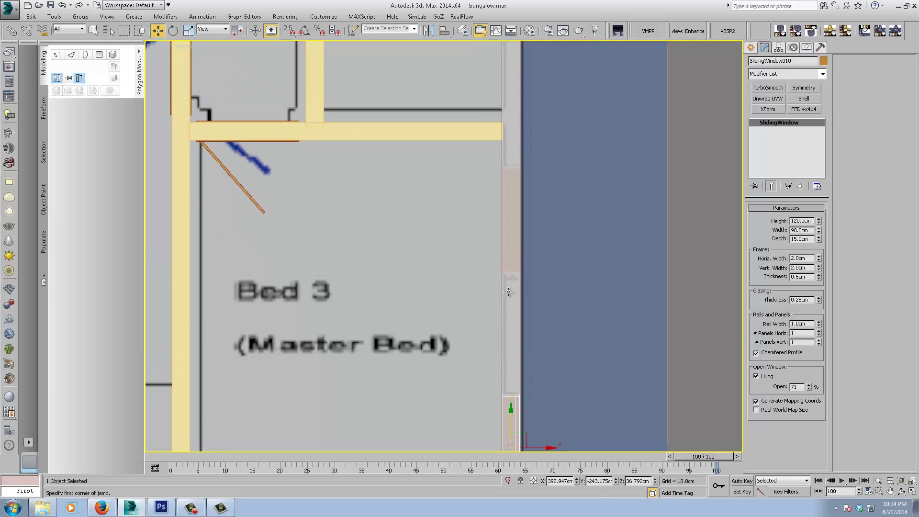
pyautogui.doubleClick(508, 202)
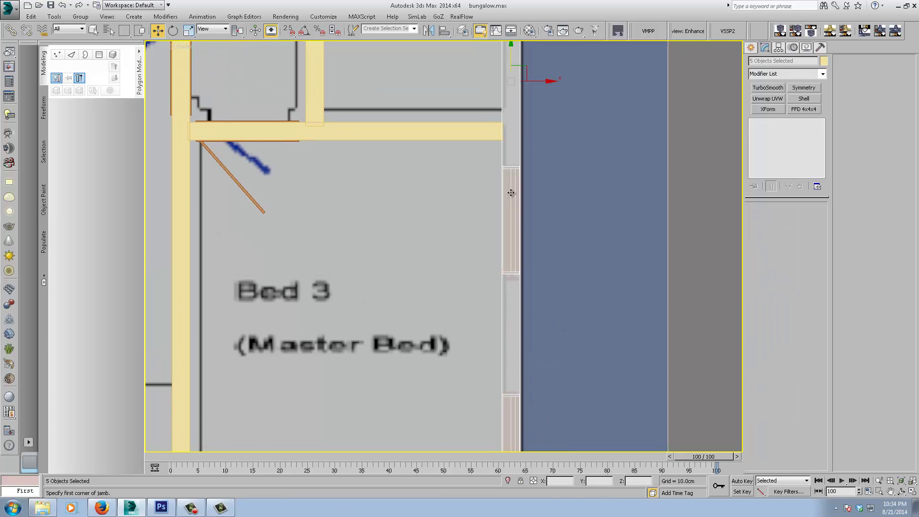
pyautogui.moveTo(510, 193); pyautogui.dragTo(500, 274, button='middle')
pyautogui.click(563, 286)
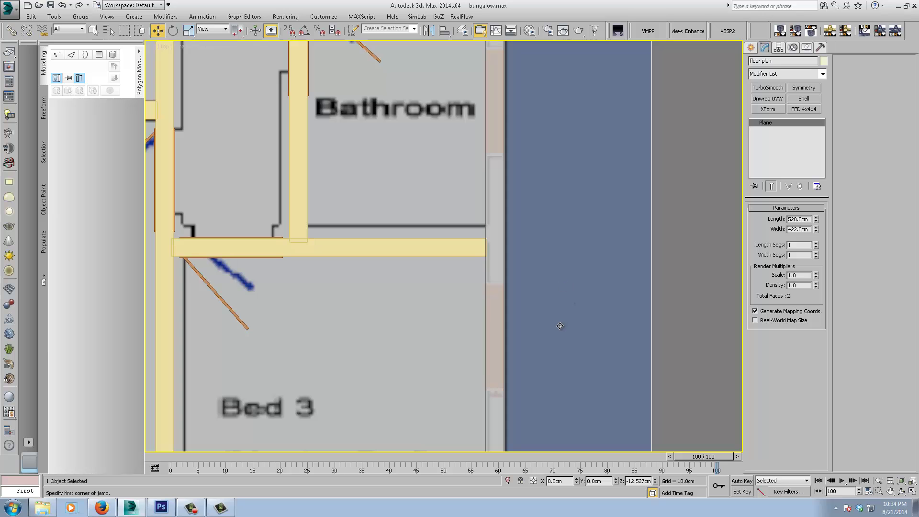
pyautogui.scroll(-8, 559, 325)
pyautogui.keyDown('alt'); pyautogui.moveTo(559, 326); pyautogui.dragTo(493, 342, button='middle'); pyautogui.keyUp('alt')
pyautogui.scroll(3, 482, 345)
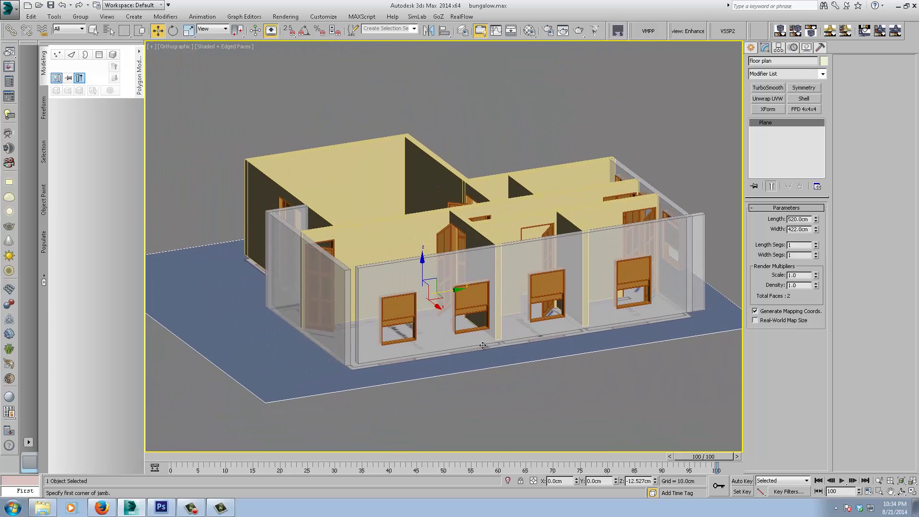
pyautogui.click(396, 309)
pyautogui.keyDown('ctrl'); pyautogui.click(468, 303); pyautogui.keyUp('ctrl')
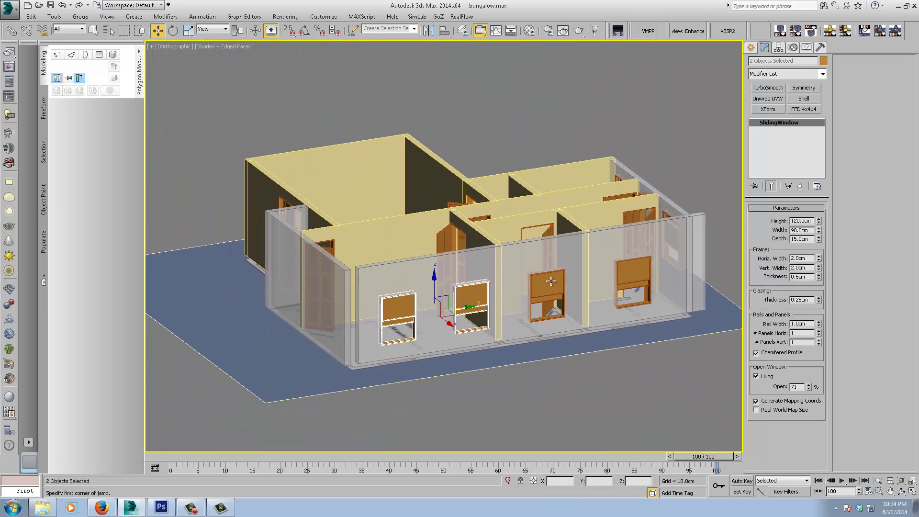
pyautogui.keyDown('ctrl'); pyautogui.click(547, 286); pyautogui.keyUp('ctrl')
pyautogui.keyDown('ctrl'); pyautogui.click(626, 273); pyautogui.keyUp('ctrl')
pyautogui.keyDown('alt'); pyautogui.moveTo(442, 327); pyautogui.dragTo(379, 319, button='middle'); pyautogui.keyUp('alt')
pyautogui.moveTo(527, 350); pyautogui.dragTo(378, 353, button='middle')
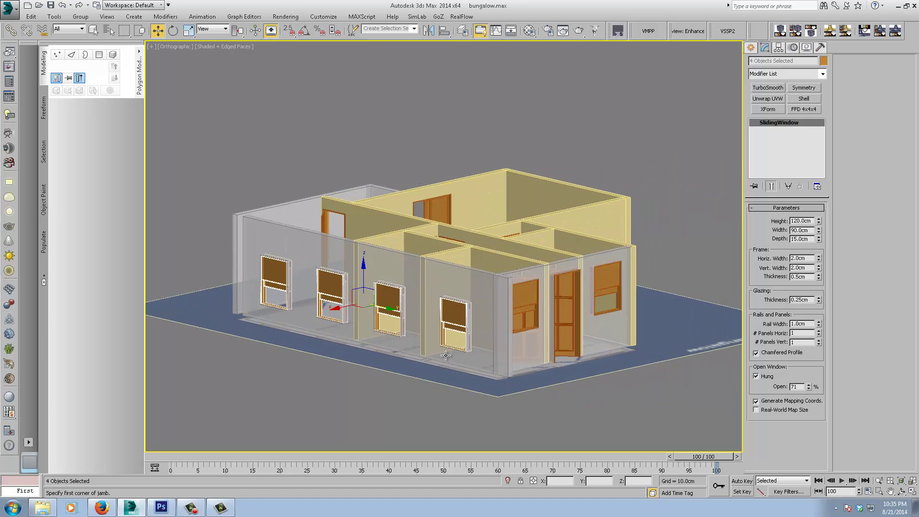
# Look at the building and the selected windows in the Left view and choose the Right view.
pyautogui.press('l')
pyautogui.moveTo(484, 302); pyautogui.dragTo(318, 391, button='middle')
pyautogui.press('v')
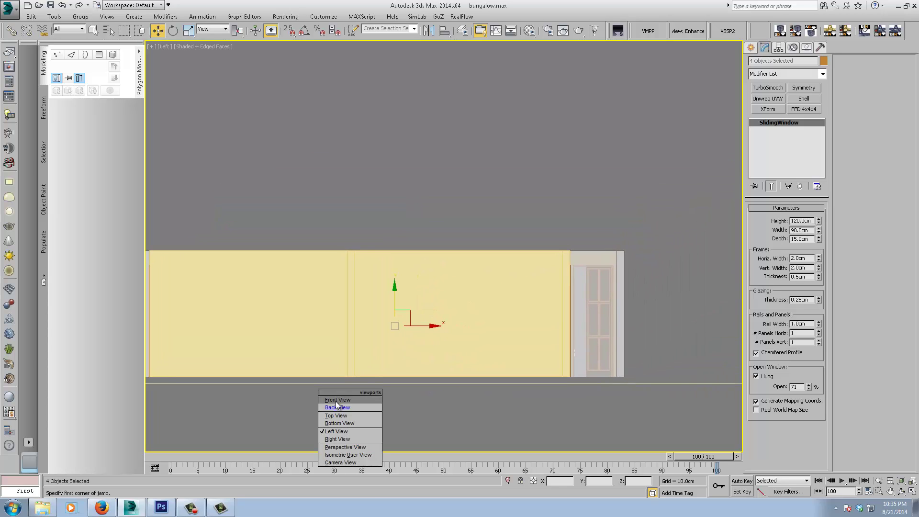
pyautogui.click(341, 439)
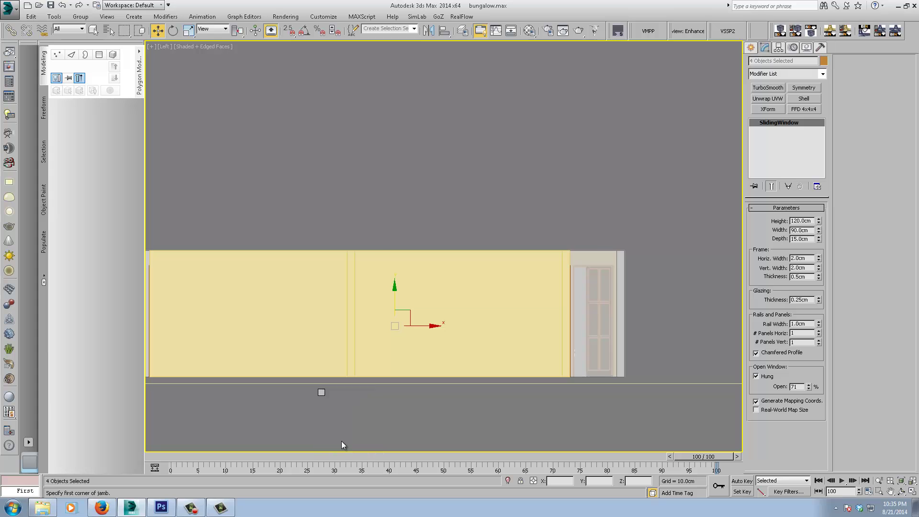
pyautogui.moveTo(328, 338); pyautogui.dragTo(397, 389, button='middle')
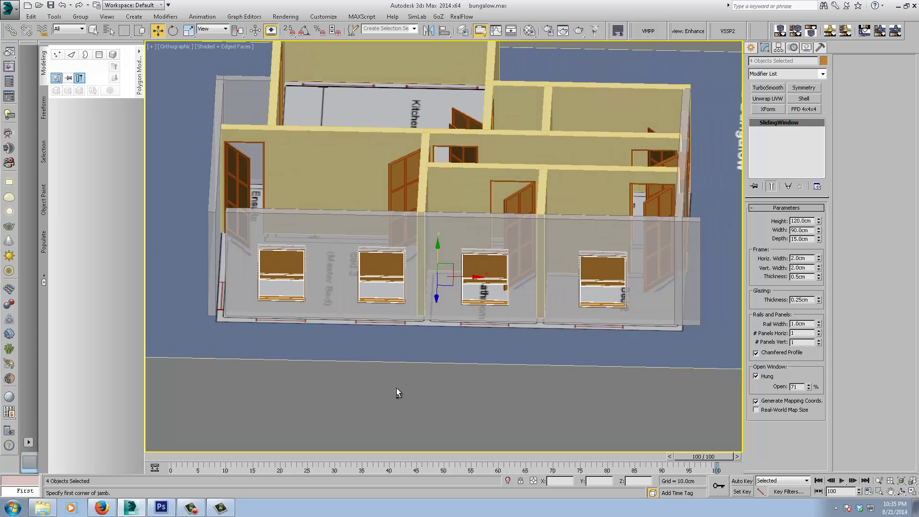
# Slide the long outer wall with its windows along its length to about Y 78 cm, and select its four sliding windows.
pyautogui.click(490, 318)
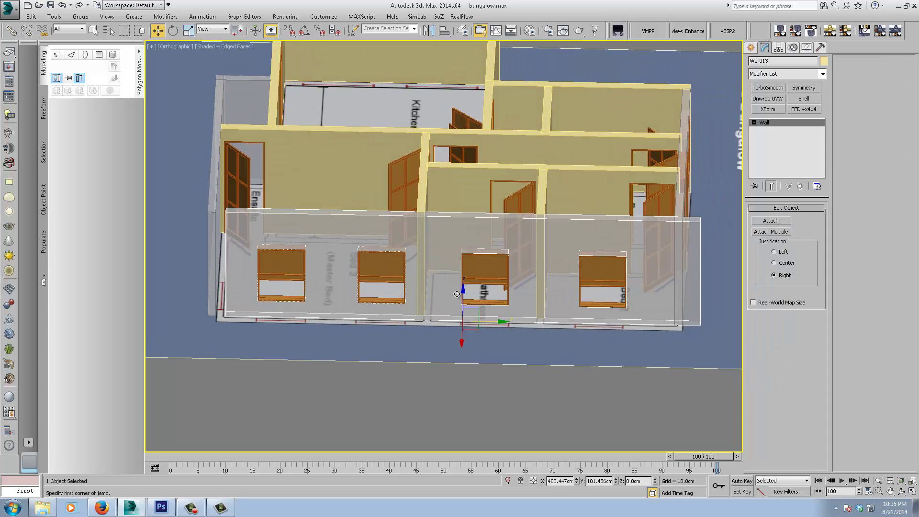
pyautogui.moveTo(490, 318); pyautogui.dragTo(481, 325)
pyautogui.click(286, 286)
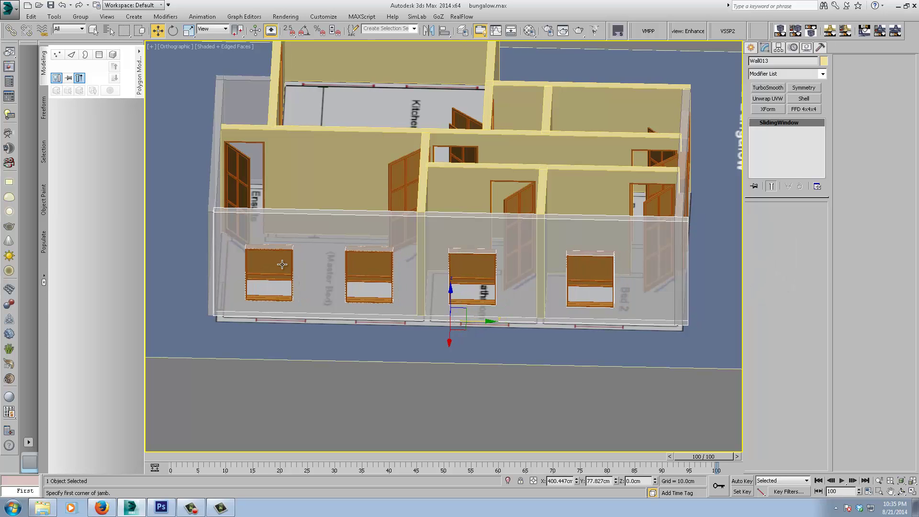
pyautogui.keyDown('ctrl'); pyautogui.click(368, 275); pyautogui.keyUp('ctrl')
pyautogui.keyDown('ctrl'); pyautogui.click(464, 265); pyautogui.keyUp('ctrl')
pyautogui.keyDown('ctrl'); pyautogui.click(583, 265); pyautogui.keyUp('ctrl')
pyautogui.keyDown('alt'); pyautogui.moveTo(583, 264); pyautogui.dragTo(572, 312, button='middle'); pyautogui.keyUp('alt')
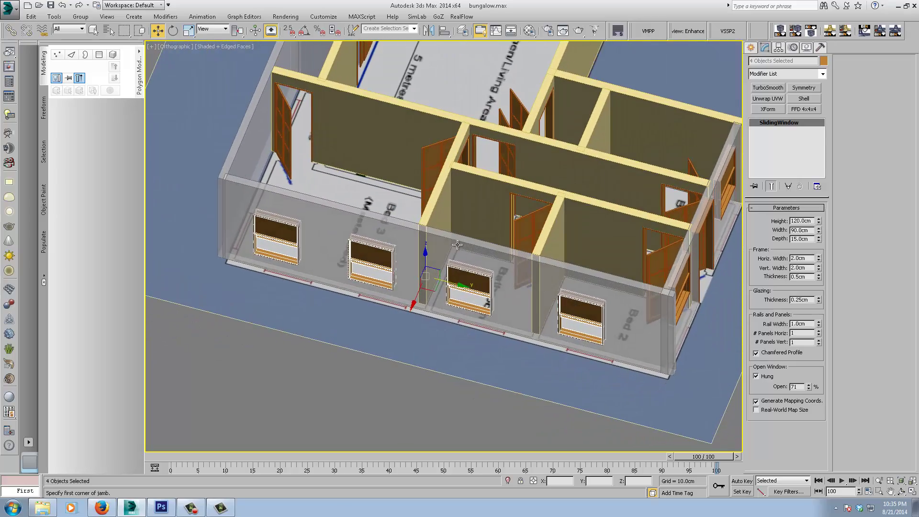
# Shift the long outer wall slightly along its length to fine-tune its alignment with the adjoining walls.
pyautogui.click(396, 234)
pyautogui.moveTo(459, 325); pyautogui.dragTo(475, 324)
pyautogui.keyDown('alt'); pyautogui.moveTo(500, 343); pyautogui.dragTo(312, 267, button='middle'); pyautogui.keyUp('alt')
# Raise the long outer wall's four sliding windows together to about Z 90 cm in the wireframe Left view, aligning their tops with the door tops.
pyautogui.click(273, 264)
pyautogui.keyDown('ctrl'); pyautogui.click(362, 271); pyautogui.keyUp('ctrl')
pyautogui.keyDown('ctrl'); pyautogui.click(449, 274); pyautogui.keyUp('ctrl')
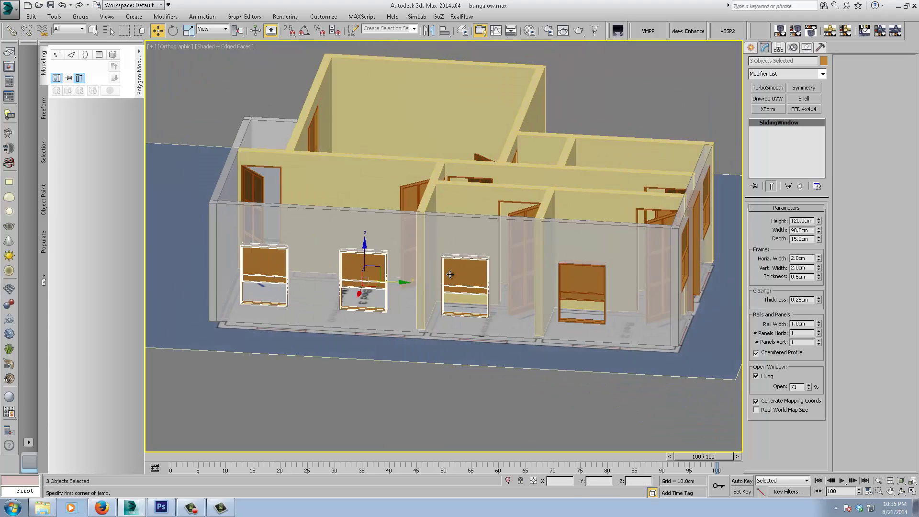
pyautogui.keyDown('ctrl'); pyautogui.click(570, 276); pyautogui.keyUp('ctrl')
pyautogui.keyDown('alt'); pyautogui.moveTo(570, 276); pyautogui.dragTo(519, 288, button='middle'); pyautogui.keyUp('alt')
pyautogui.press('l')
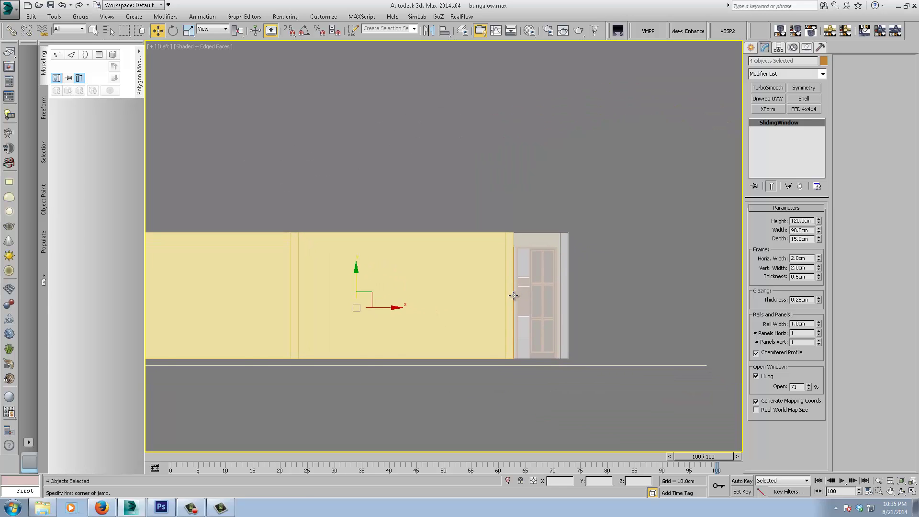
pyautogui.press('F3')
pyautogui.moveTo(457, 318); pyautogui.dragTo(626, 299, button='middle')
pyautogui.scroll(2, 338, 293)
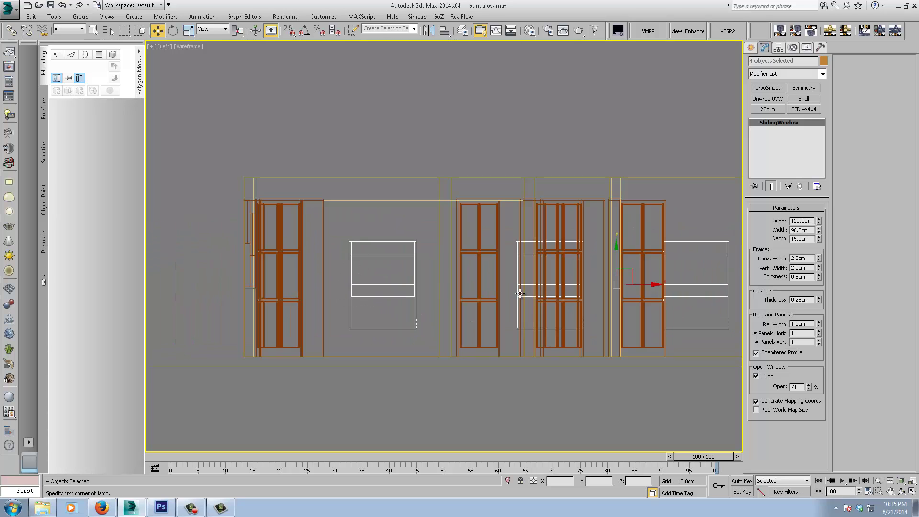
pyautogui.moveTo(528, 285); pyautogui.dragTo(379, 300, button='middle')
pyautogui.moveTo(467, 272); pyautogui.dragTo(476, 232)
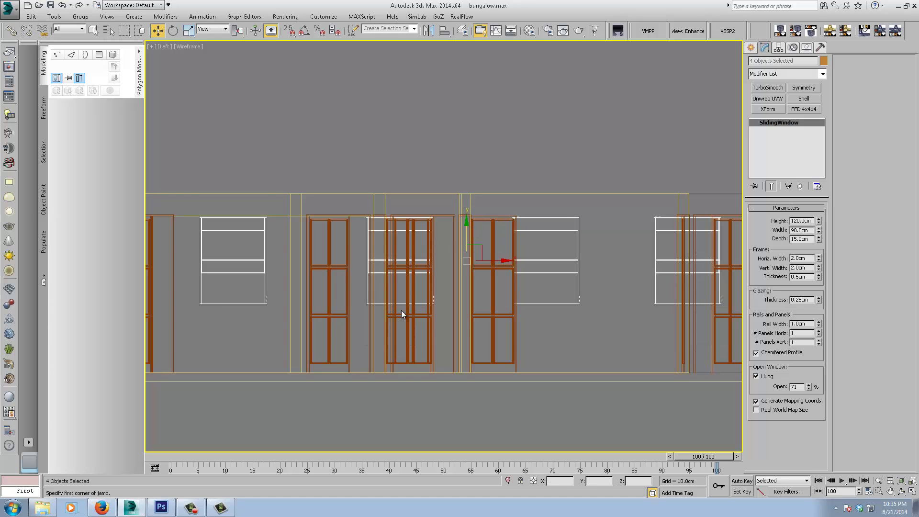
# Return to a shaded 3D view of the bungalow and save the scene.
pyautogui.scroll(-5, 401, 310)
pyautogui.press('F3')
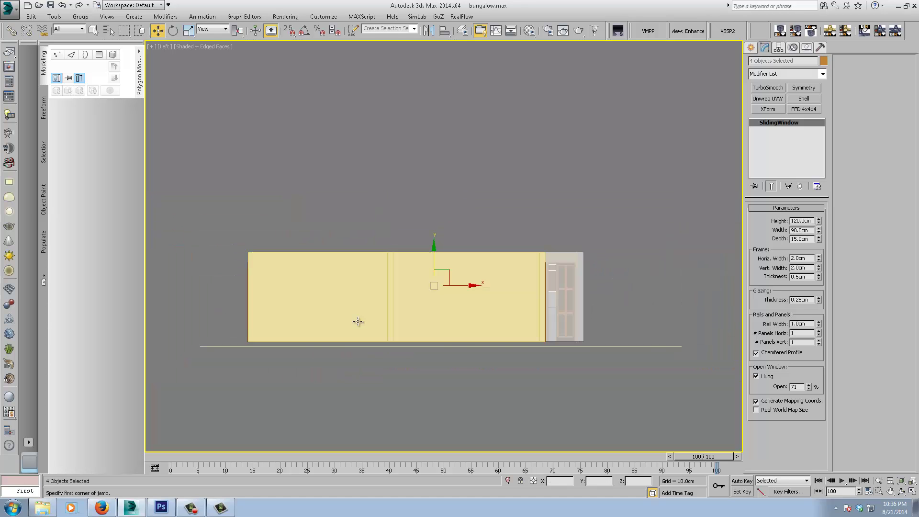
pyautogui.keyDown('alt'); pyautogui.moveTo(327, 325); pyautogui.dragTo(417, 321, button='middle'); pyautogui.keyUp('alt')
pyautogui.hotkey('ctrl', 's')
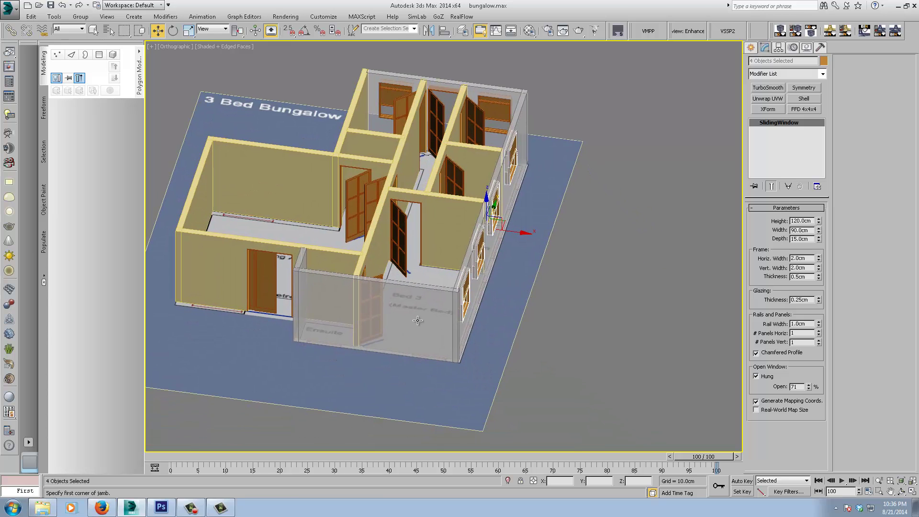
# Rotate a clone of Bed 3's corner window by 90 degrees about the vertical axis, parallel to the short end wall.
pyautogui.scroll(2, 418, 320)
pyautogui.keyDown('alt'); pyautogui.moveTo(486, 302); pyautogui.dragTo(474, 285, button='middle'); pyautogui.keyUp('alt')
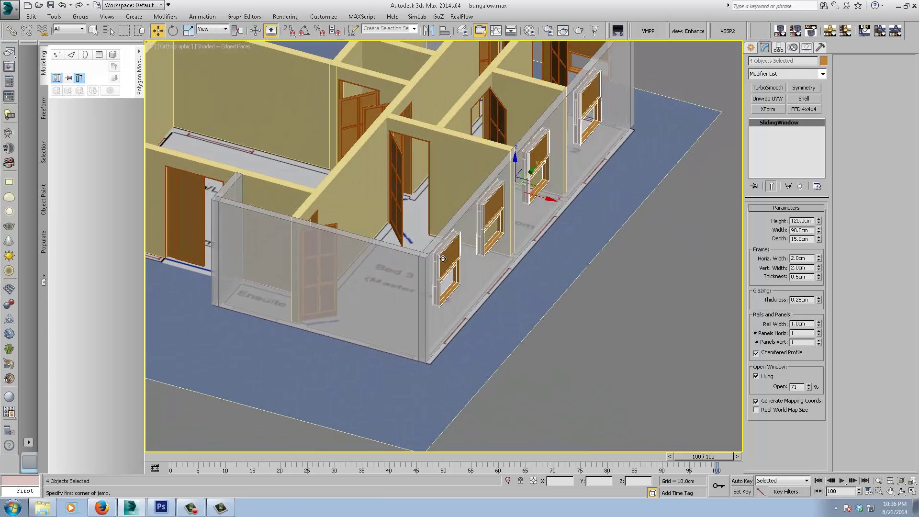
pyautogui.click(443, 259)
pyautogui.rightClick(443, 259)
pyautogui.click(453, 278)
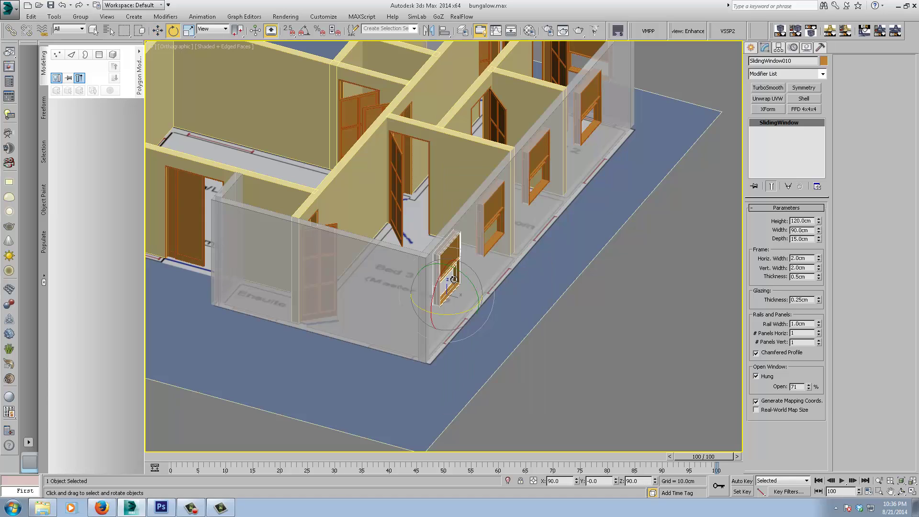
pyautogui.moveTo(461, 313); pyautogui.dragTo(396, 305)
pyautogui.rightClick(396, 305)
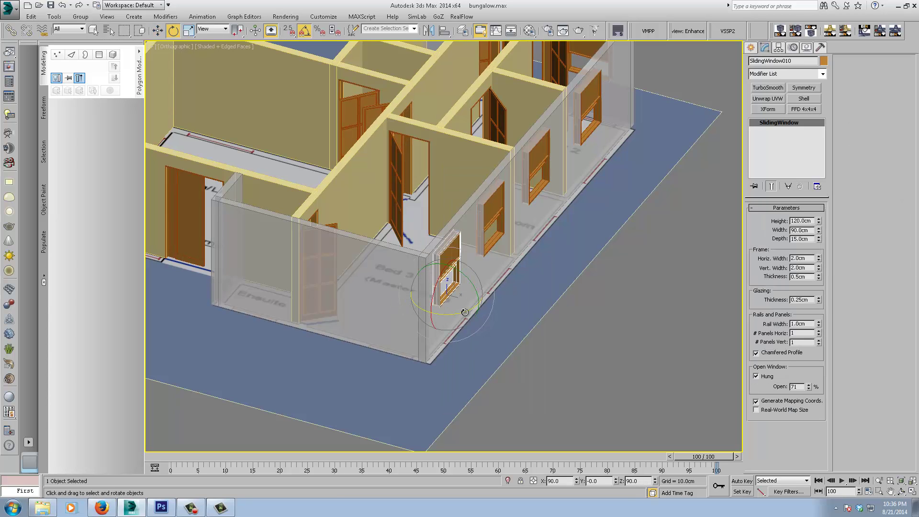
pyautogui.keyDown('shift'); pyautogui.moveTo(464, 311); pyautogui.dragTo(421, 313); pyautogui.keyUp('shift')
pyautogui.click(452, 297)
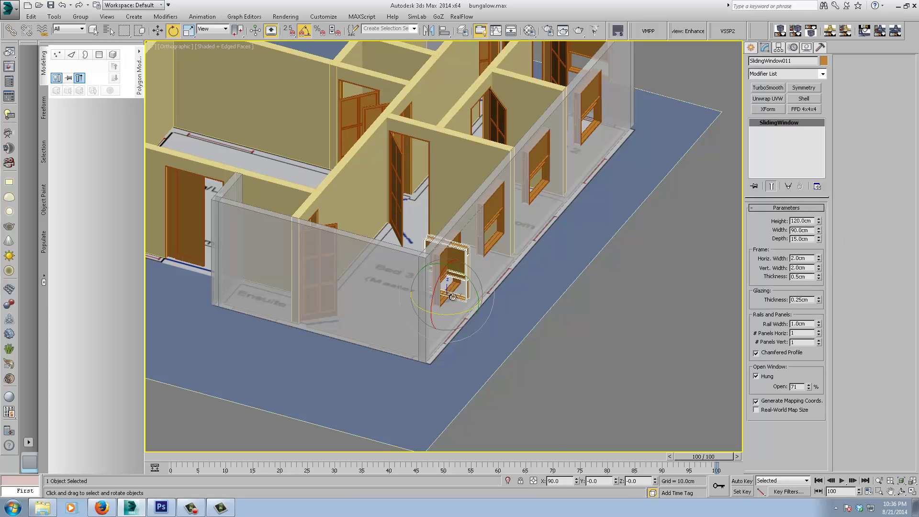
# Move the rotated window clone into Bed 3's short end wall, at about X 319 cm, Y -383 cm.
pyautogui.rightClick(451, 296)
pyautogui.click(455, 304)
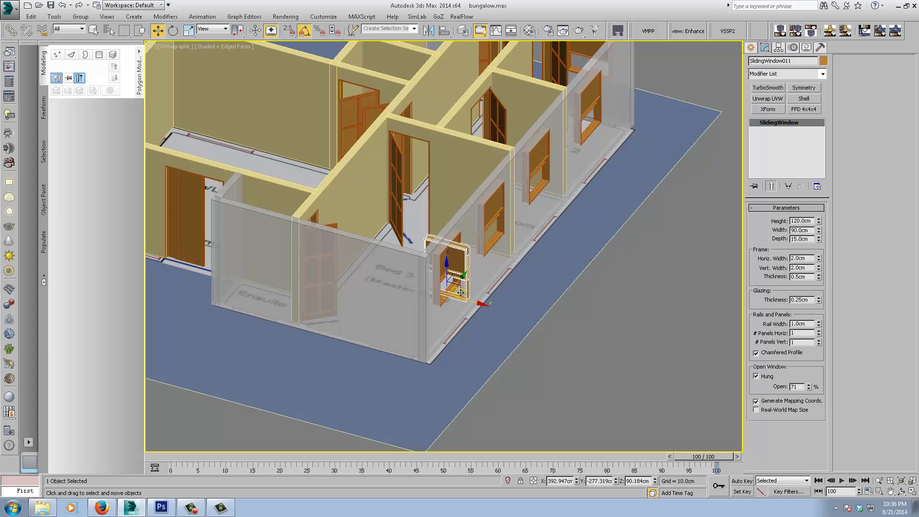
pyautogui.moveTo(460, 292); pyautogui.dragTo(395, 309)
pyautogui.moveTo(403, 327)
pyautogui.mouseDown(button='middle')
pyautogui.moveTo(440, 333)
pyautogui.moveTo(468, 306)
pyautogui.moveTo(512, 340)
pyautogui.mouseUp(button='middle')
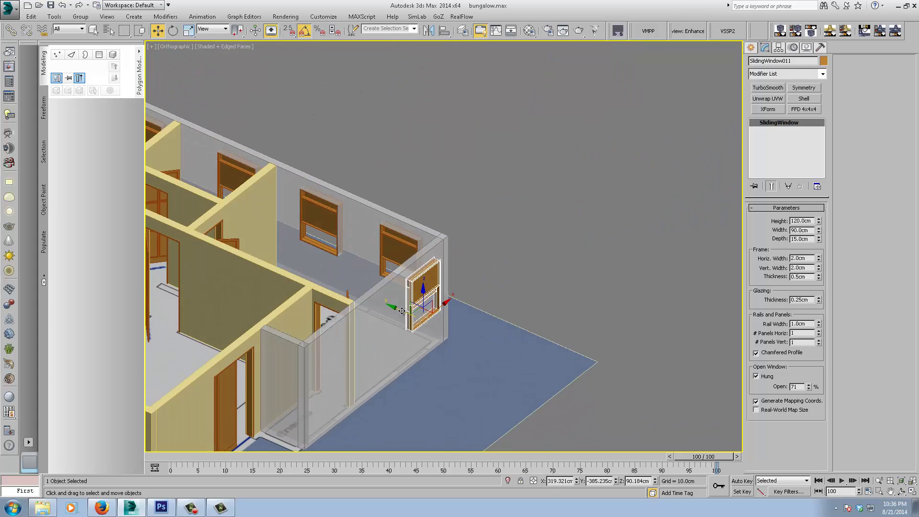
pyautogui.moveTo(401, 310); pyautogui.dragTo(414, 330)
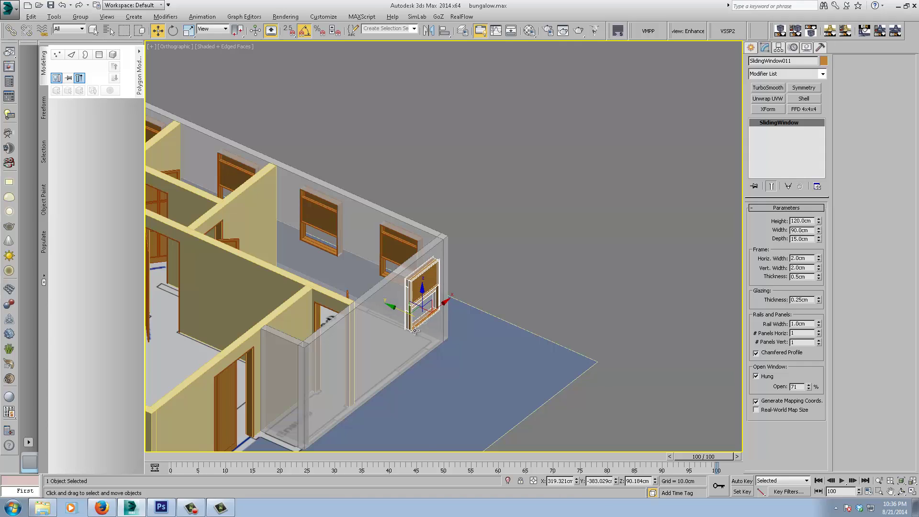
# Try to shift the rotated window clone deeper into Bed 3's short end wall in the Top view, to about Y -376 cm.
pyautogui.keyDown('alt'); pyautogui.moveTo(415, 330); pyautogui.dragTo(507, 344, button='middle'); pyautogui.keyUp('alt')
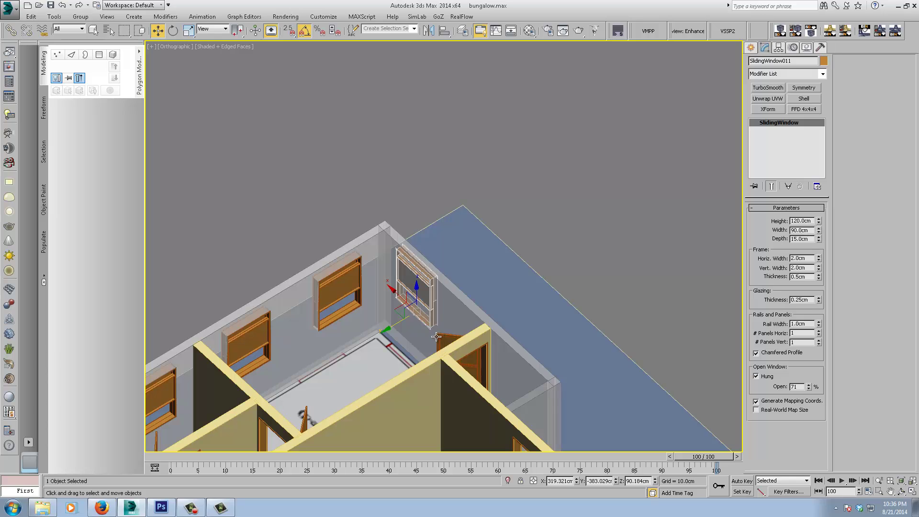
pyautogui.press('t')
pyautogui.press('z')
pyautogui.scroll(-4, 404, 338)
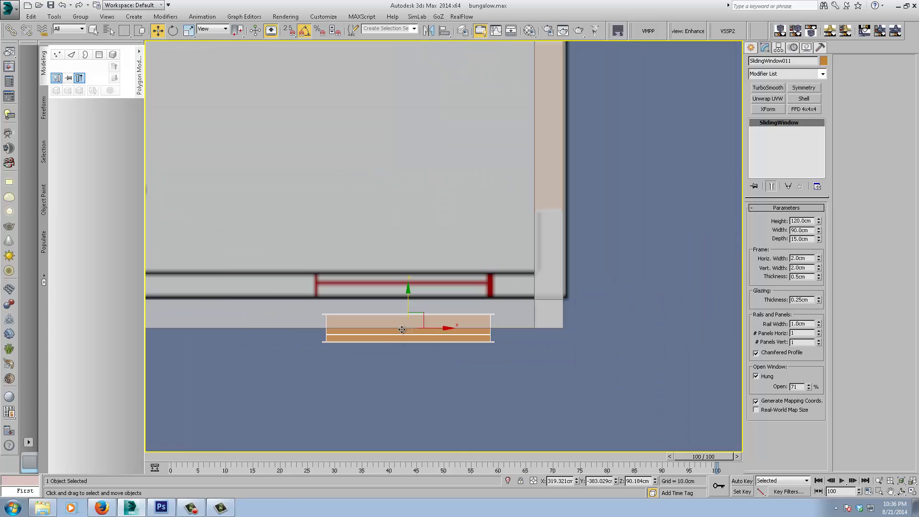
pyautogui.moveTo(408, 304); pyautogui.dragTo(417, 287)
# Delete the rotated window clone from Bed 3's short end wall.
pyautogui.keyDown('alt'); pyautogui.moveTo(415, 338); pyautogui.dragTo(445, 290, button='middle'); pyautogui.keyUp('alt')
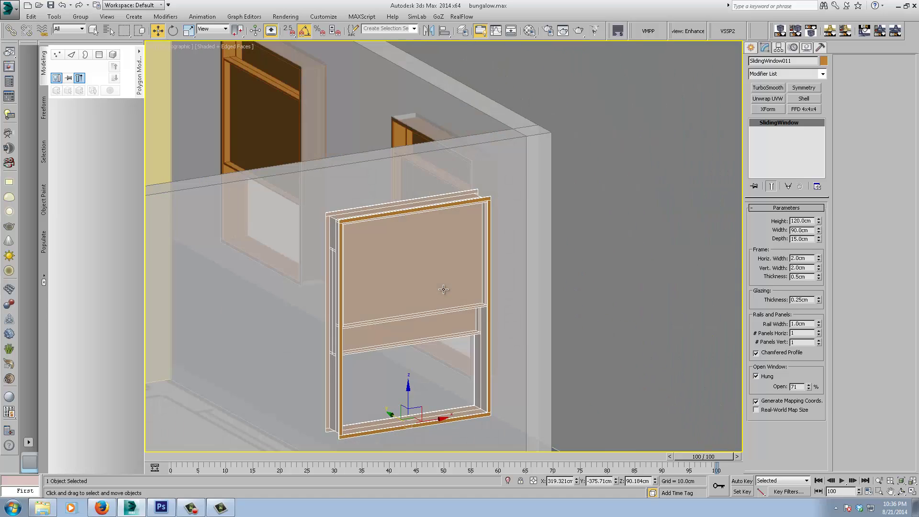
pyautogui.scroll(-4, 445, 291)
pyautogui.keyDown('alt'); pyautogui.moveTo(452, 332); pyautogui.dragTo(365, 316, button='middle'); pyautogui.keyUp('alt')
pyautogui.press('Delete')
# Create a new sliding window in Bed 3's short end wall at its plan marking, about 93 cm wide, 15 cm deep and 121 cm high.
pyautogui.keyDown('alt'); pyautogui.moveTo(396, 280); pyautogui.dragTo(422, 282, button='middle'); pyautogui.keyUp('alt')
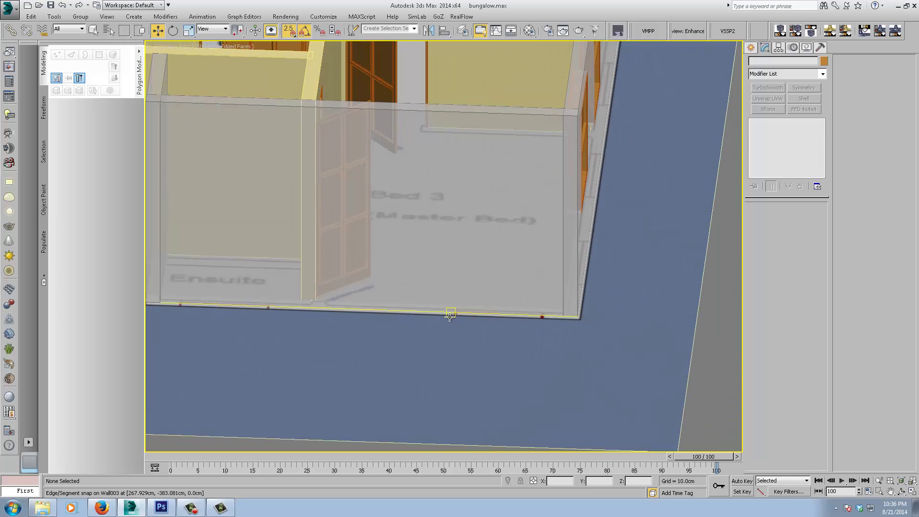
pyautogui.keyDown('alt'); pyautogui.moveTo(449, 318); pyautogui.dragTo(575, 164, button='middle'); pyautogui.keyUp('alt')
pyautogui.click(750, 47)
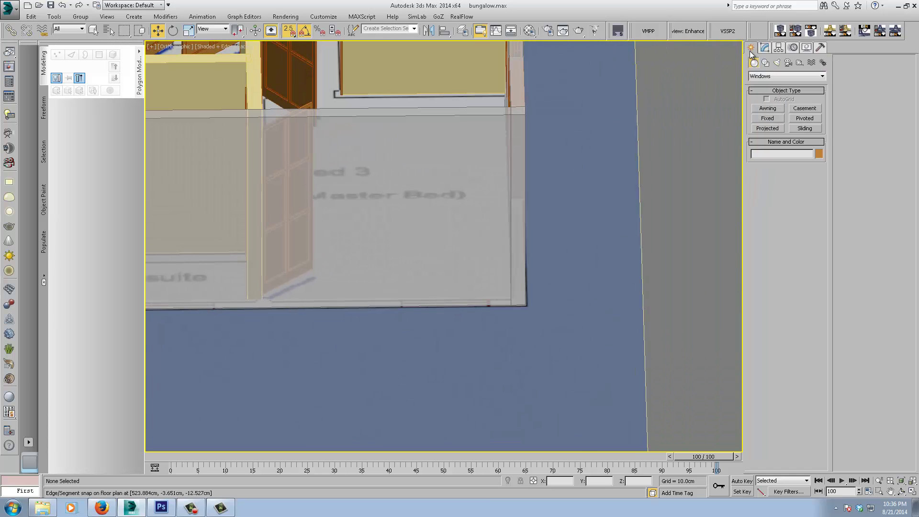
pyautogui.click(802, 129)
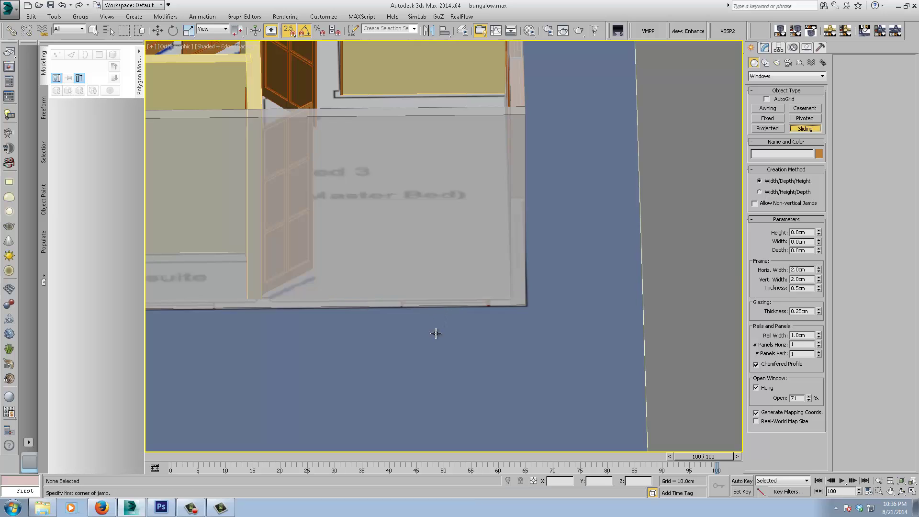
pyautogui.keyDown('alt'); pyautogui.moveTo(434, 332); pyautogui.dragTo(428, 350, button='middle'); pyautogui.keyUp('alt')
pyautogui.moveTo(408, 296); pyautogui.dragTo(497, 296)
pyautogui.click(493, 283)
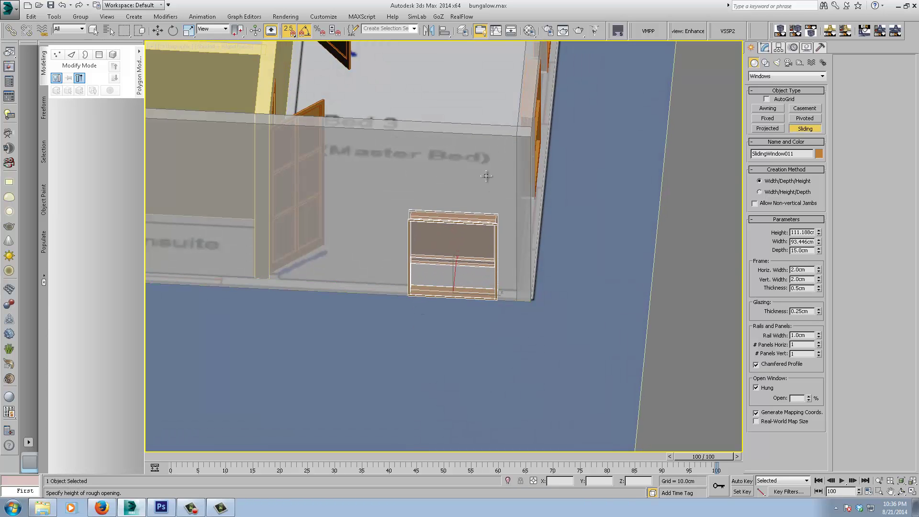
pyautogui.click(485, 166)
pyautogui.moveTo(416, 308); pyautogui.dragTo(475, 295, button='middle')
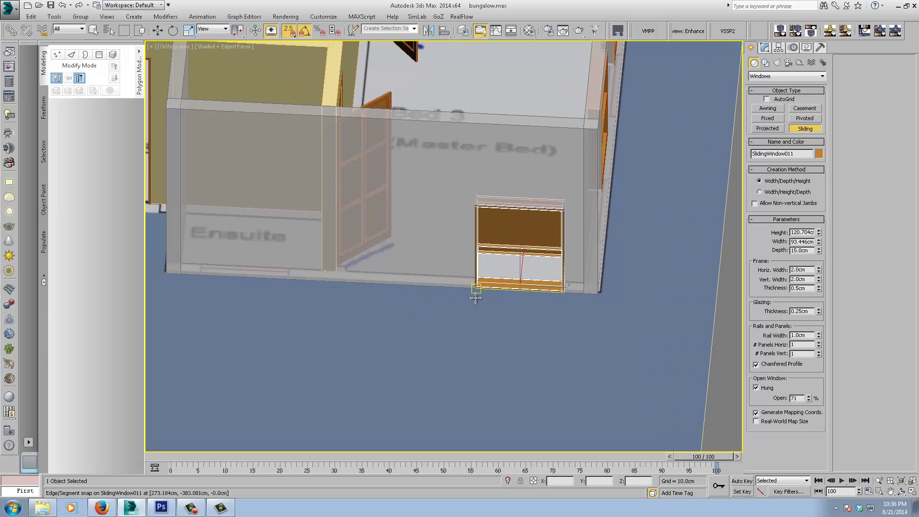
pyautogui.press('w')
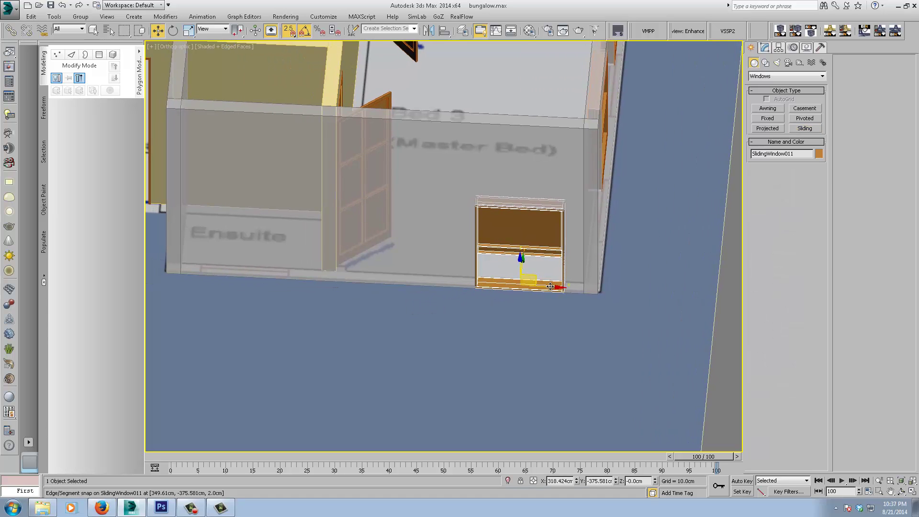
pyautogui.keyDown('shift'); pyautogui.moveTo(540, 287); pyautogui.dragTo(437, 282); pyautogui.keyUp('shift')
pyautogui.rightClick(436, 281)
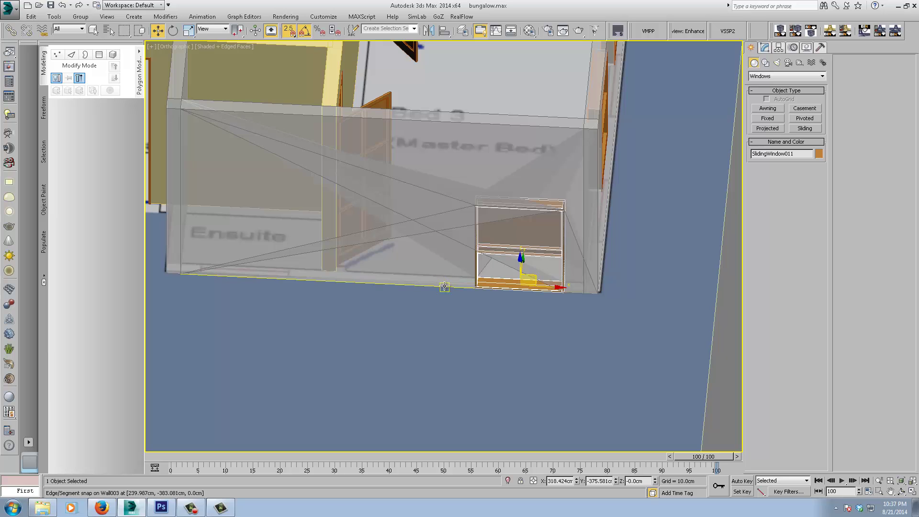
pyautogui.moveTo(461, 299)
pyautogui.mouseDown(button='middle')
pyautogui.moveTo(427, 297)
pyautogui.moveTo(469, 310)
pyautogui.mouseUp(button='middle')
pyautogui.press('Delete')
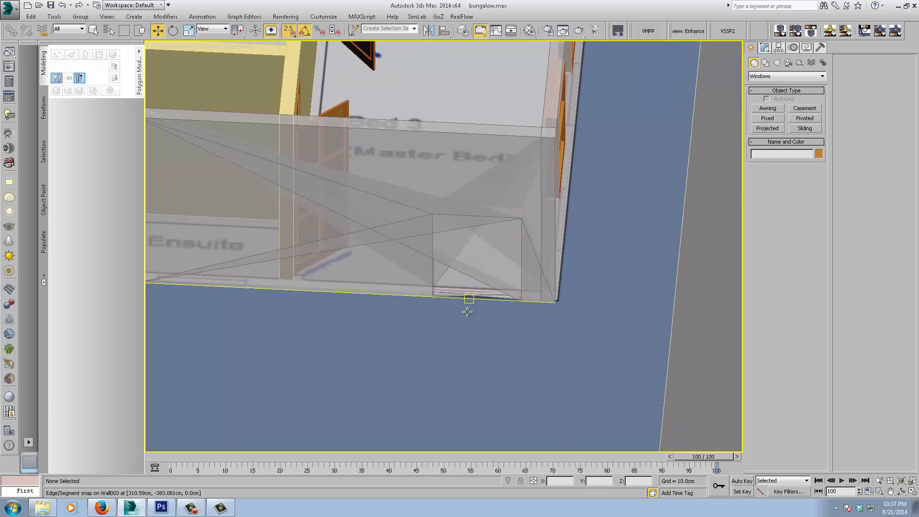
pyautogui.hotkey('ctrl', 'z')
# Turn off snapping and raise Bed 3's new end-wall window to about Z 60 cm.
pyautogui.keyDown('alt'); pyautogui.moveTo(466, 275); pyautogui.dragTo(428, 313, button='middle'); pyautogui.keyUp('alt')
pyautogui.press('s')
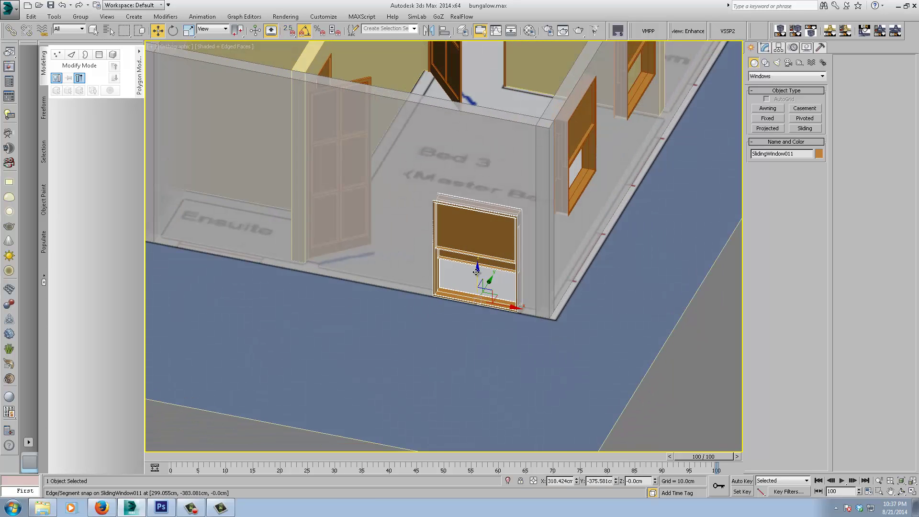
pyautogui.moveTo(483, 273); pyautogui.dragTo(483, 226)
# Clone the window as one instance into the Ensuite's end wall and align it with the plan marking, at about X 29 cm.
pyautogui.keyDown('alt'); pyautogui.moveTo(485, 232); pyautogui.dragTo(467, 276, button='middle'); pyautogui.keyUp('alt')
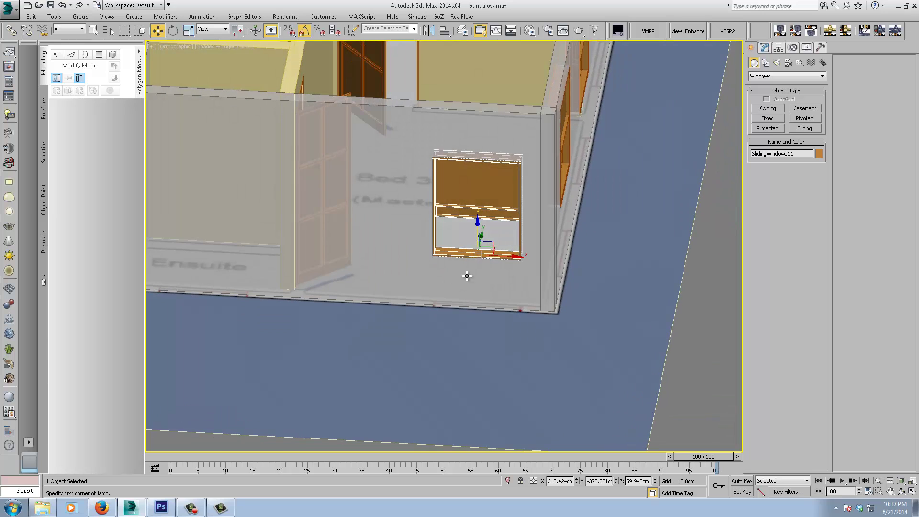
pyautogui.keyDown('shift'); pyautogui.moveTo(508, 255); pyautogui.dragTo(226, 282); pyautogui.keyUp('shift')
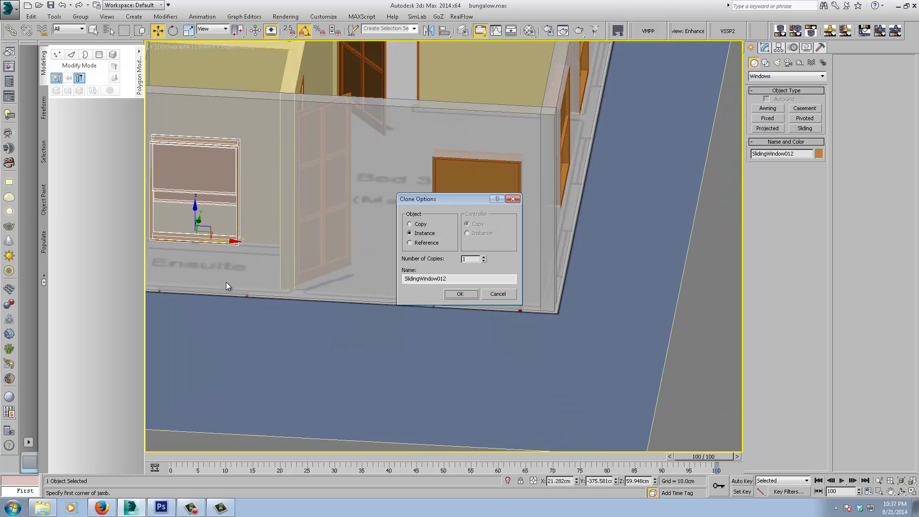
pyautogui.press('Return')
pyautogui.moveTo(237, 330)
pyautogui.keyDown('alt'); pyautogui.mouseDown(button='middle')
pyautogui.moveTo(394, 343)
pyautogui.moveTo(382, 342)
pyautogui.mouseUp(button='middle'); pyautogui.keyUp('alt')
pyautogui.press('t')
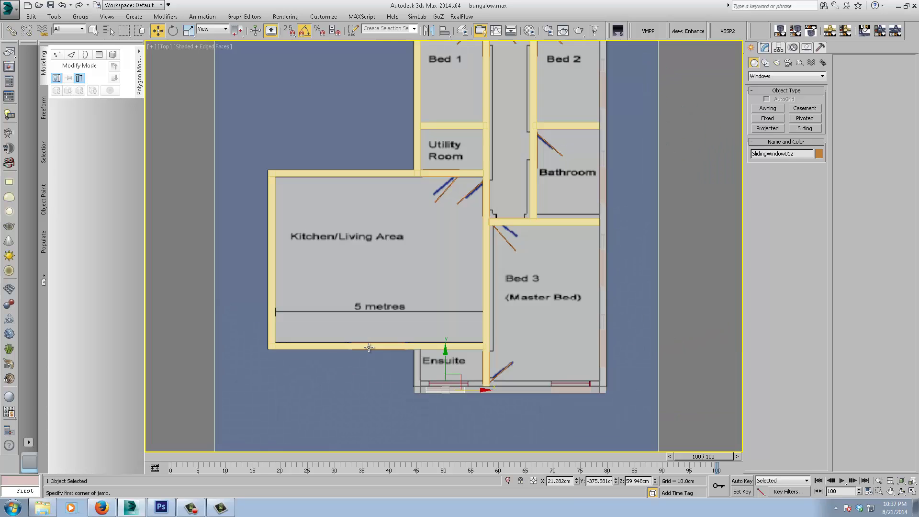
pyautogui.press('z')
pyautogui.scroll(-6, 434, 326)
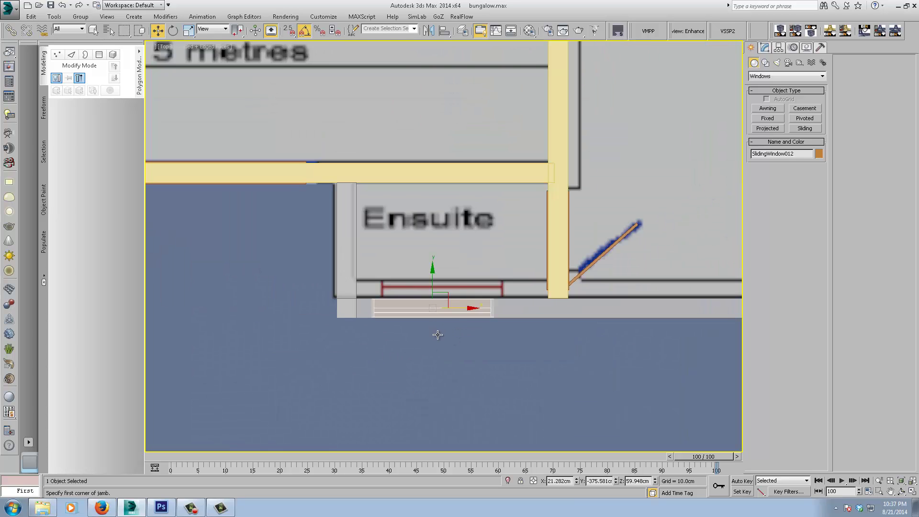
pyautogui.moveTo(460, 307); pyautogui.dragTo(468, 306)
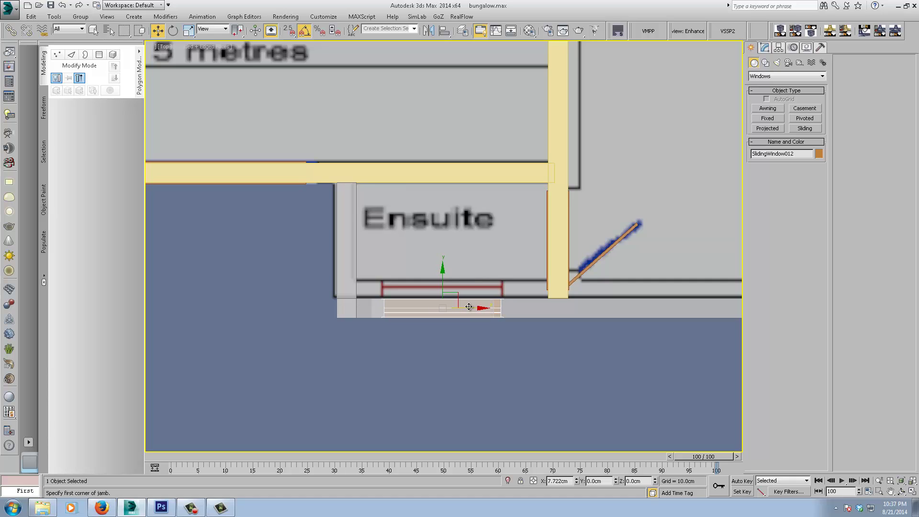
# Fine-tune Bed 3's end-wall window along X to match its red plan marking in the Top view.
pyautogui.moveTo(553, 347); pyautogui.dragTo(413, 347, button='middle')
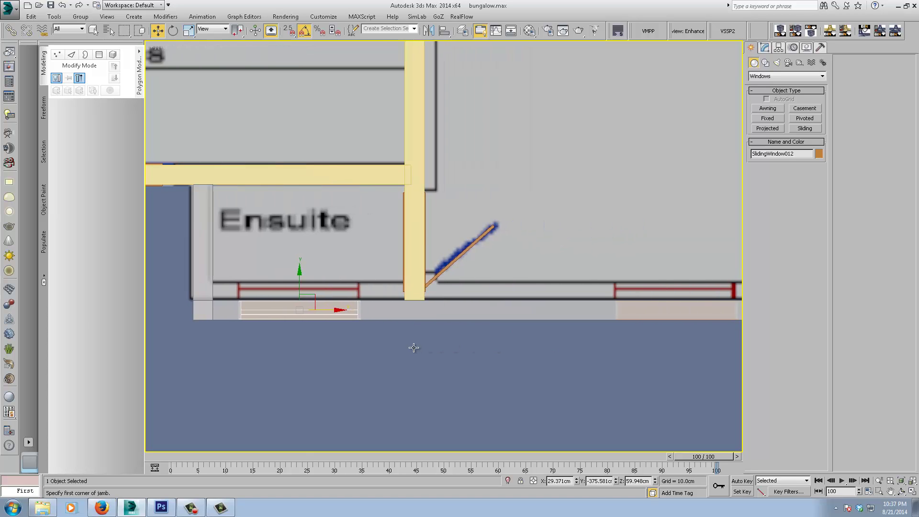
pyautogui.scroll(-2, 413, 348)
pyautogui.moveTo(530, 356); pyautogui.dragTo(445, 359, button='middle')
pyautogui.click(493, 328)
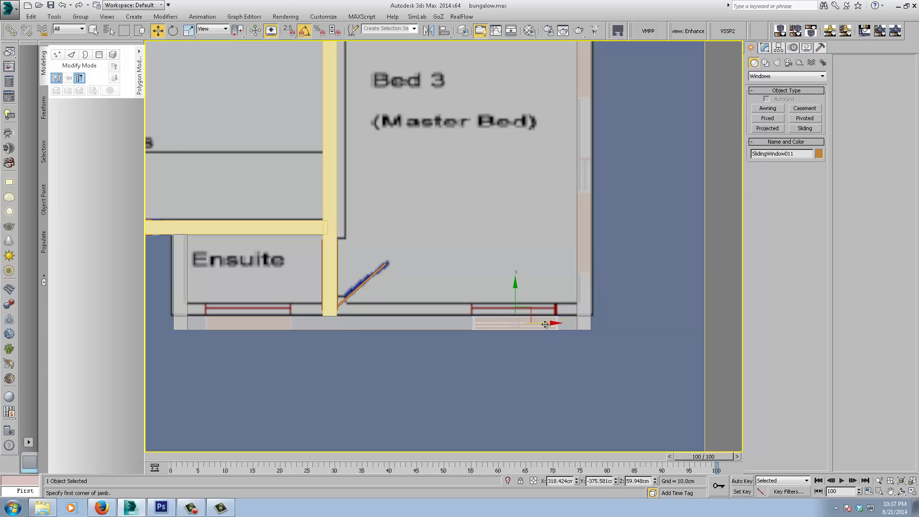
pyautogui.moveTo(543, 324); pyautogui.dragTo(543, 324)
# Raise the Bed 3 and Ensuite end-wall windows together in the wireframe Front view, aligning their tops with the door tops.
pyautogui.keyDown('ctrl'); pyautogui.click(284, 325); pyautogui.keyUp('ctrl')
pyautogui.keyDown('alt'); pyautogui.moveTo(284, 326); pyautogui.dragTo(265, 321, button='middle'); pyautogui.keyUp('alt')
pyautogui.moveTo(390, 359); pyautogui.dragTo(355, 324, button='middle')
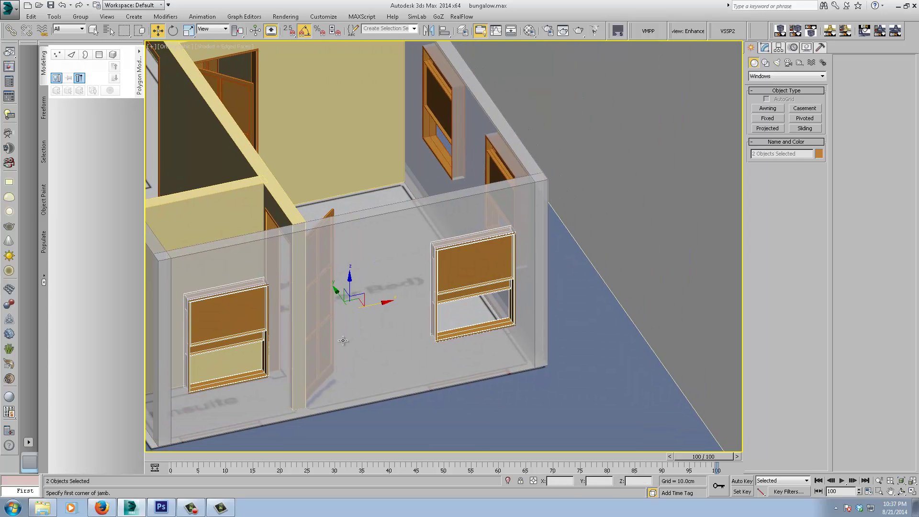
pyautogui.press('f')
pyautogui.press('F3')
pyautogui.moveTo(411, 317); pyautogui.dragTo(361, 373, button='middle')
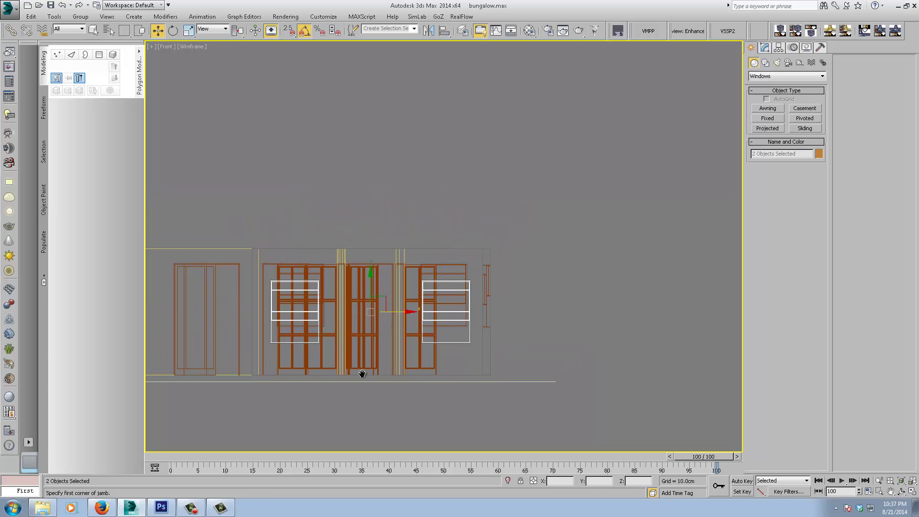
pyautogui.scroll(4, 366, 359)
pyautogui.moveTo(383, 277)
pyautogui.mouseDown()
pyautogui.moveTo(392, 244)
pyautogui.moveTo(397, 272)
pyautogui.moveTo(399, 246)
pyautogui.mouseUp()
# Return to a shaded 3D view showing the outer walls of the Kitchen/Living Area.
pyautogui.moveTo(332, 313)
pyautogui.mouseDown(button='middle')
pyautogui.moveTo(359, 309)
pyautogui.moveTo(345, 342)
pyautogui.moveTo(349, 377)
pyautogui.moveTo(267, 344)
pyautogui.moveTo(194, 329)
pyautogui.mouseUp(button='middle')
pyautogui.press('F3')
pyautogui.scroll(-4, 344, 330)
pyautogui.moveTo(194, 330); pyautogui.dragTo(536, 378, button='middle')
pyautogui.moveTo(394, 406); pyautogui.dragTo(392, 305, button='middle')
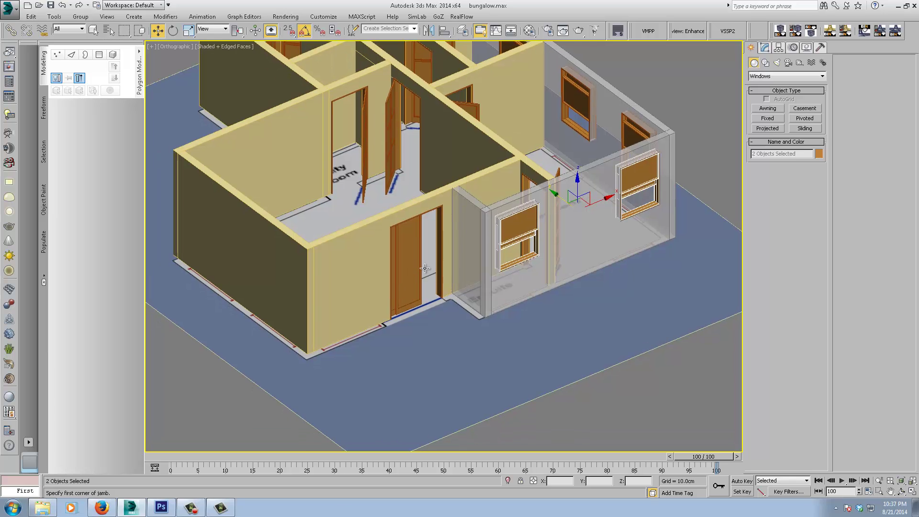
# With snapping on, create a sliding window beside the Kitchen/Living Area's outer door at its plan marking, about 137 cm wide, 15 cm deep and 162 cm high.
pyautogui.click(803, 128)
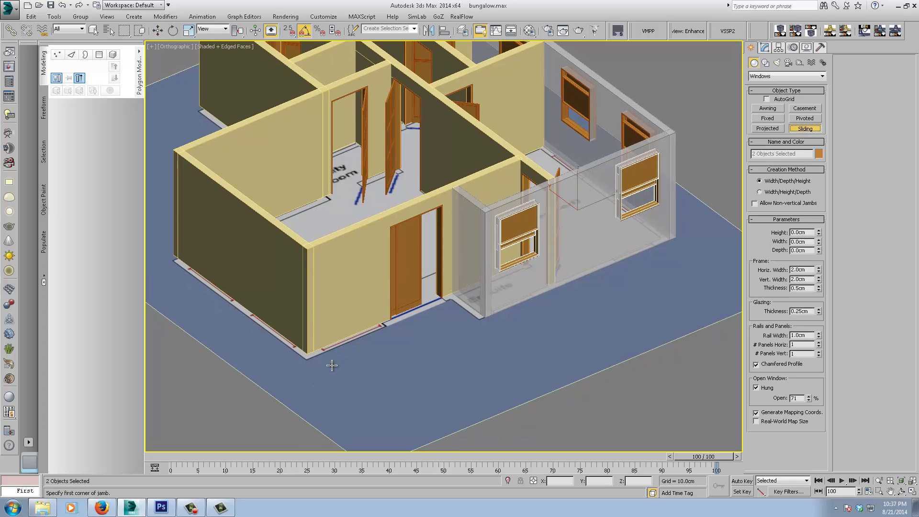
pyautogui.press('s')
pyautogui.moveTo(323, 348); pyautogui.dragTo(382, 321)
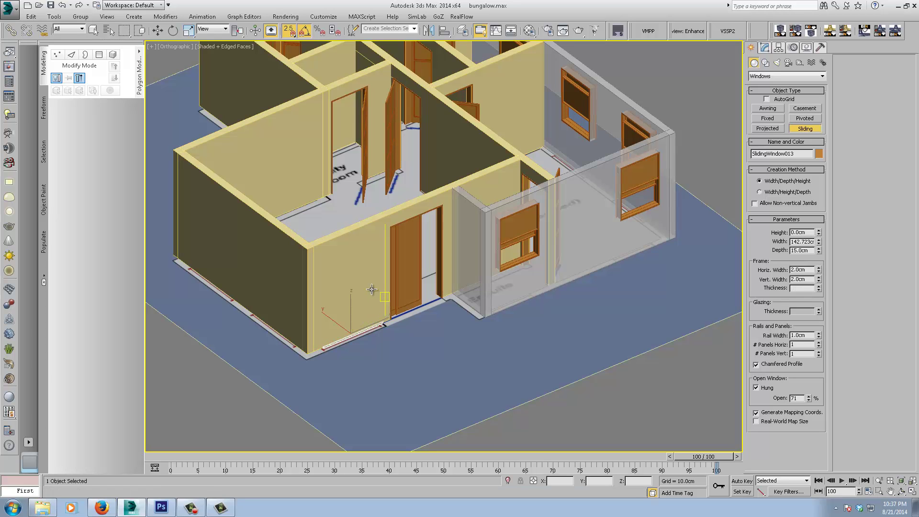
pyautogui.hotkey('ctrl', 'z')
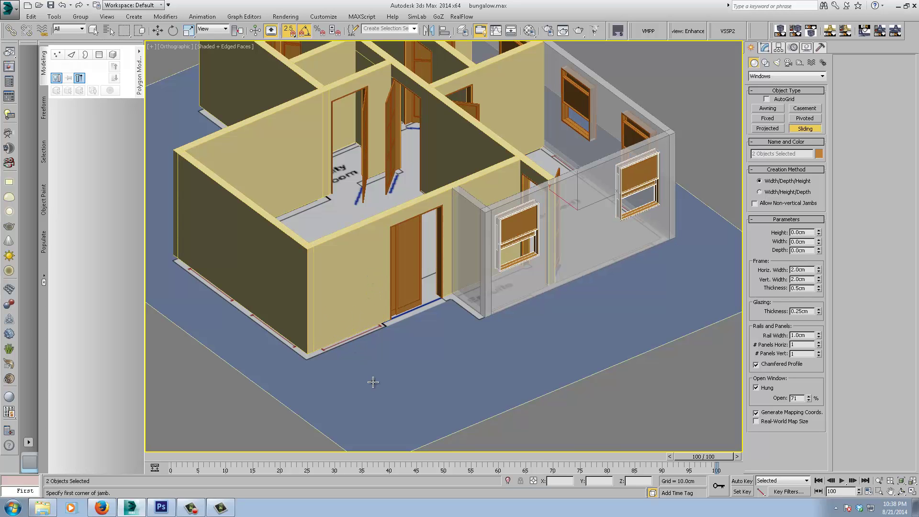
pyautogui.scroll(4, 353, 353)
pyautogui.moveTo(325, 345); pyautogui.dragTo(416, 319)
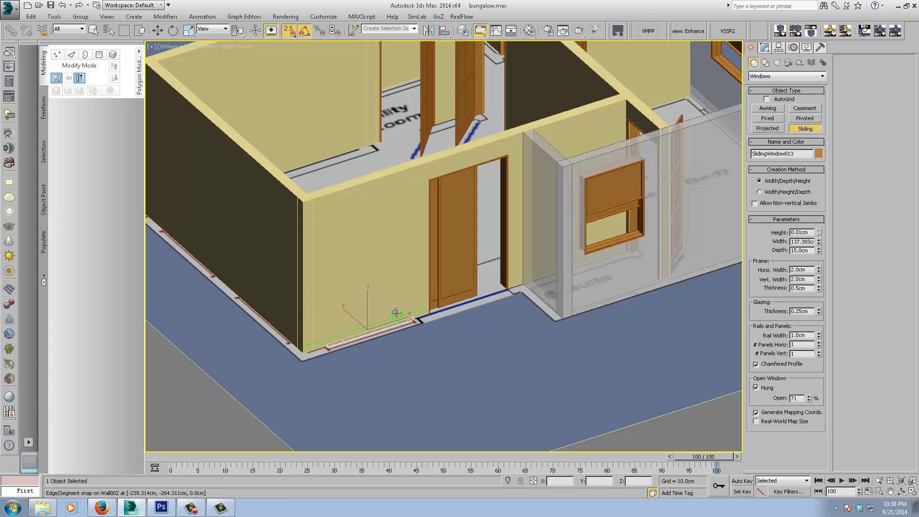
pyautogui.click(401, 314)
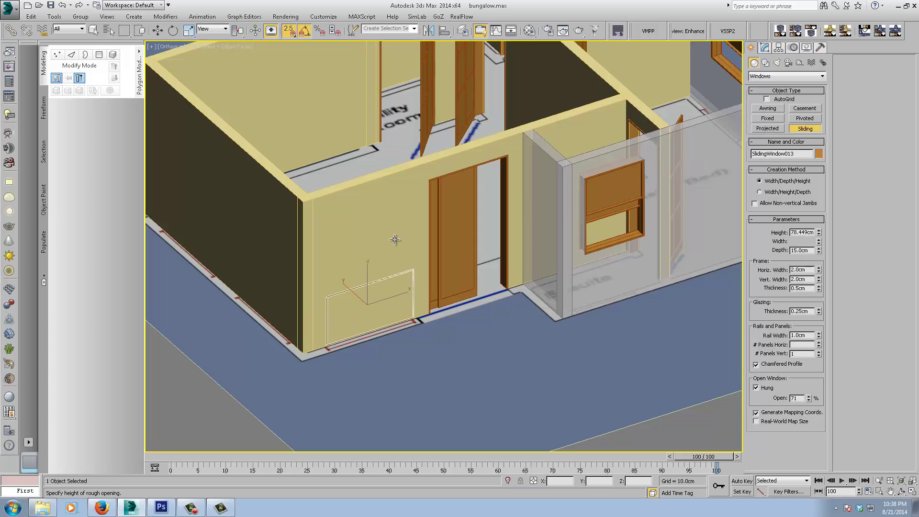
pyautogui.click(396, 187)
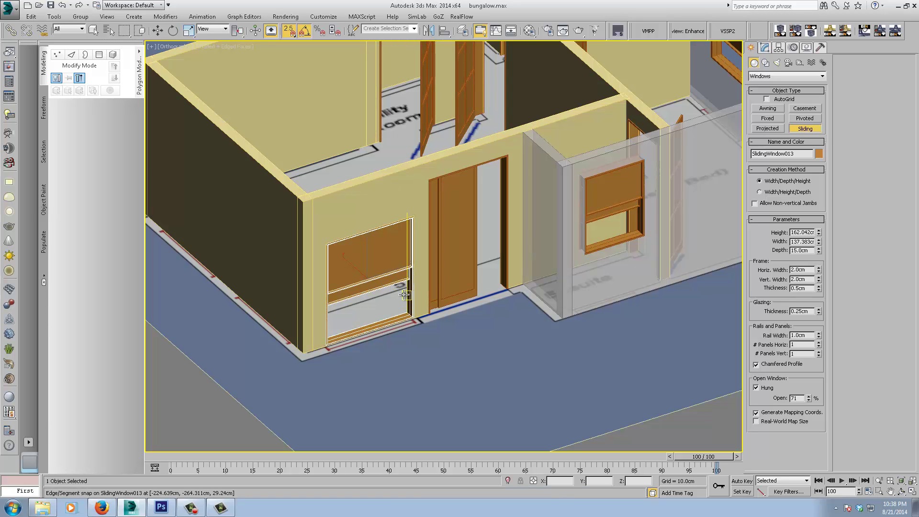
# Create another sliding window at the first plan marking on the Kitchen/Living Area's adjoining outer wall, about 136 cm wide and 15 cm deep.
pyautogui.moveTo(437, 351); pyautogui.dragTo(407, 362, button='middle')
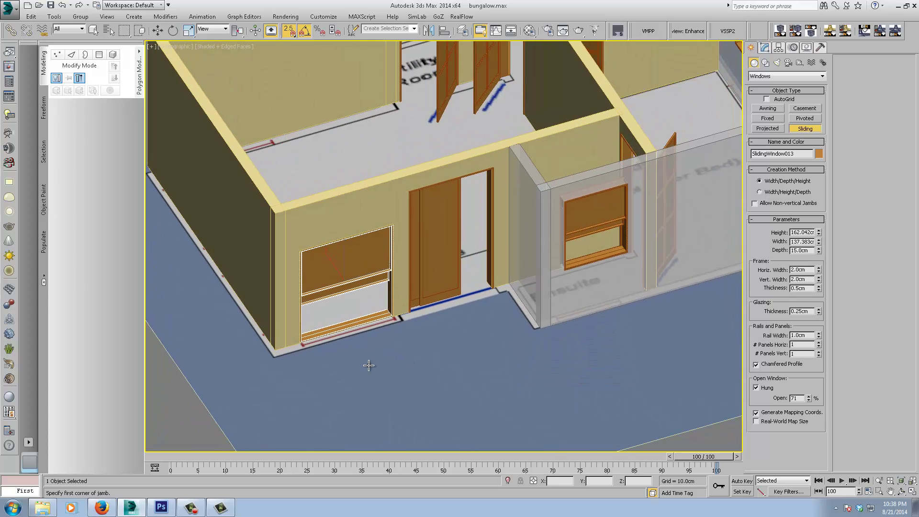
pyautogui.moveTo(322, 353); pyautogui.dragTo(449, 370, button='middle')
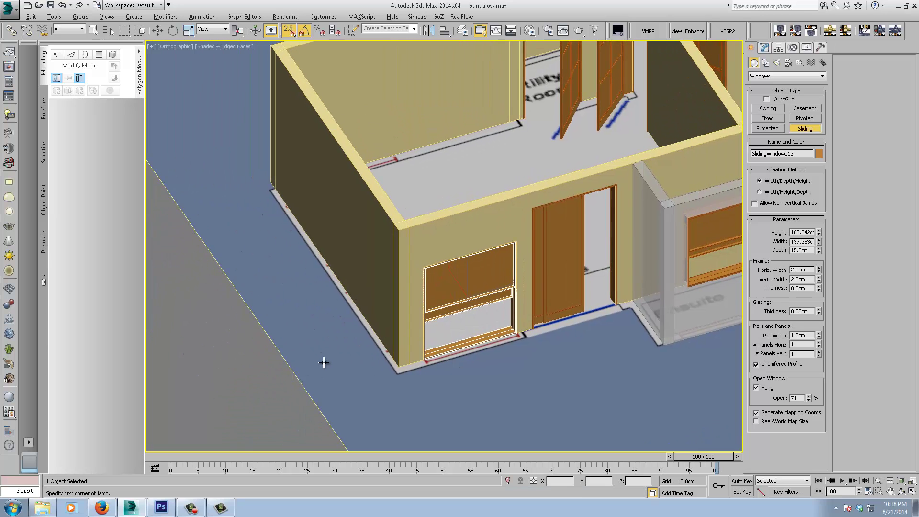
pyautogui.keyDown('alt'); pyautogui.moveTo(323, 362); pyautogui.dragTo(404, 363, button='middle'); pyautogui.keyUp('alt')
pyautogui.moveTo(339, 405); pyautogui.dragTo(381, 325, button='middle')
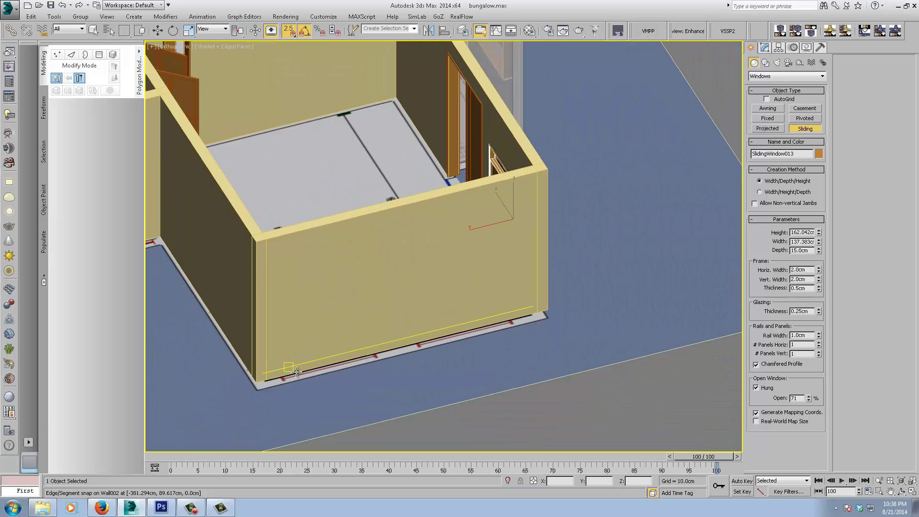
pyautogui.moveTo(283, 375); pyautogui.dragTo(377, 353)
pyautogui.click(369, 348)
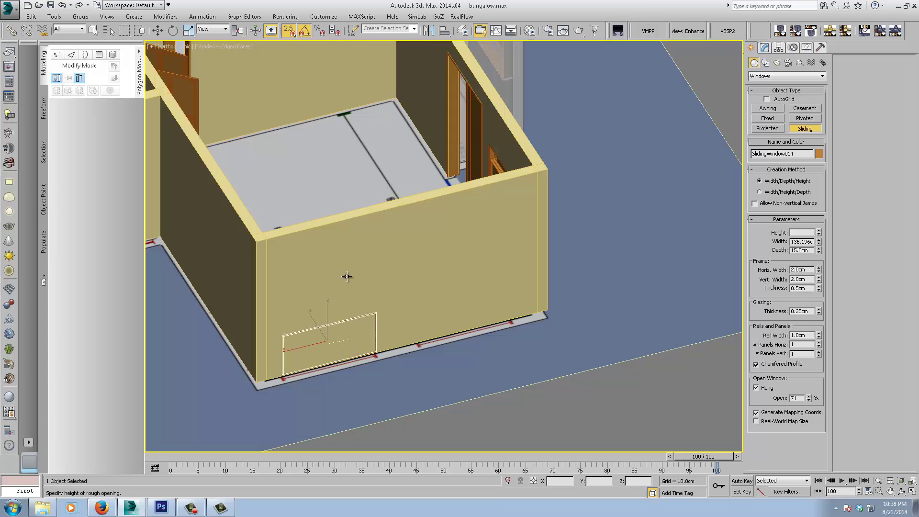
pyautogui.click(344, 245)
# Undo the trial move and the creation of the last sliding window on the Kitchen/Living Area's adjoining outer wall.
pyautogui.press('w')
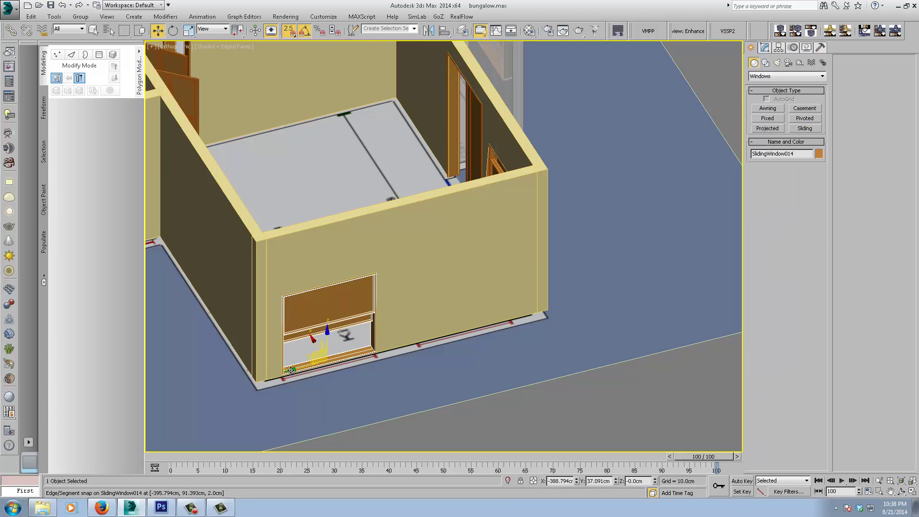
pyautogui.moveTo(291, 369); pyautogui.dragTo(310, 365)
pyautogui.hotkey('ctrl', 'z')
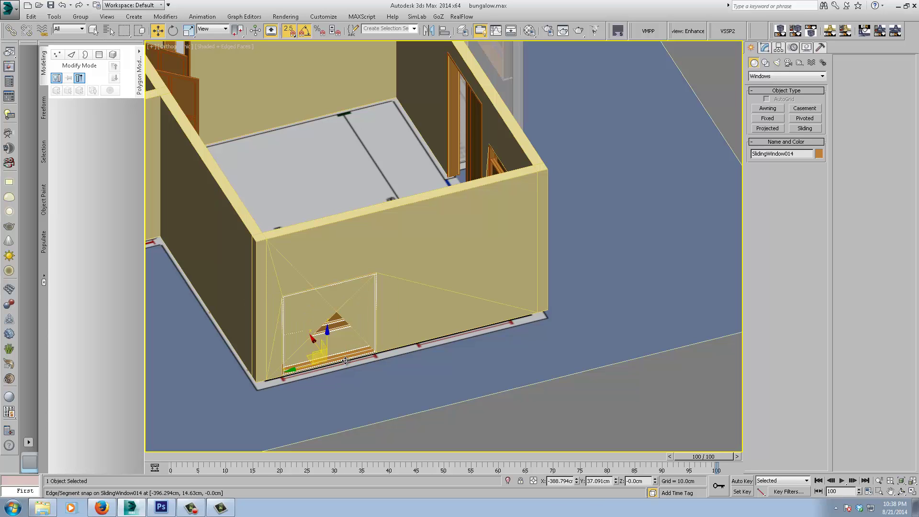
pyautogui.press('s')
pyautogui.moveTo(365, 385); pyautogui.dragTo(398, 365, button='middle')
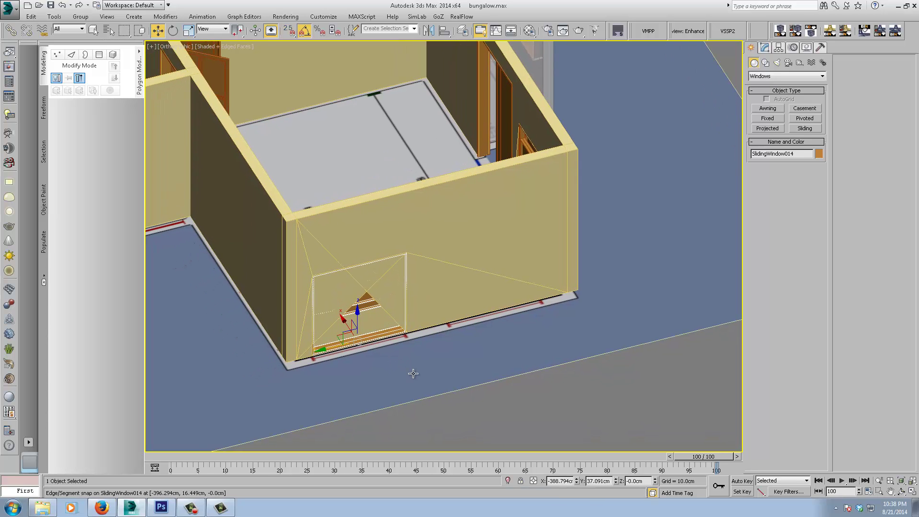
pyautogui.click(413, 373)
pyautogui.click(449, 294)
pyautogui.click(456, 368)
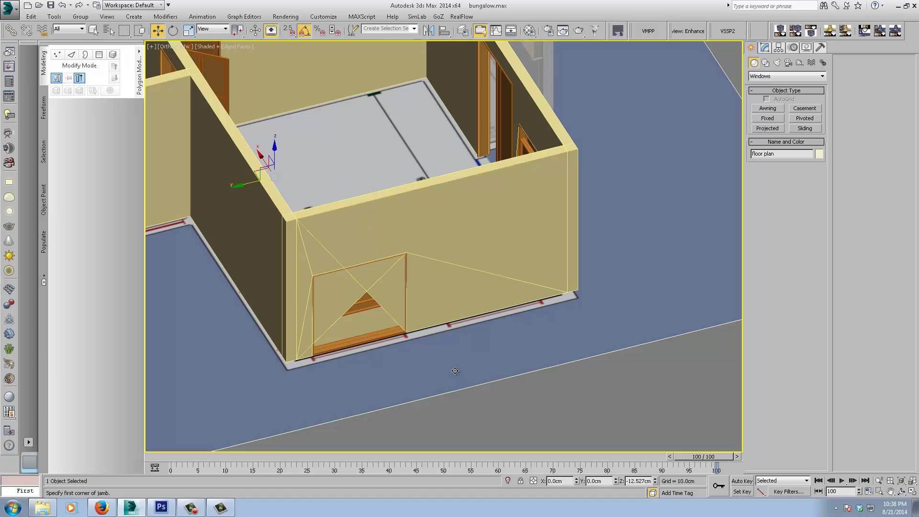
pyautogui.hotkey('ctrl', 'z')
pyautogui.hotkey('ctrl', 'z')
pyautogui.hotkey('ctrl', 'z')
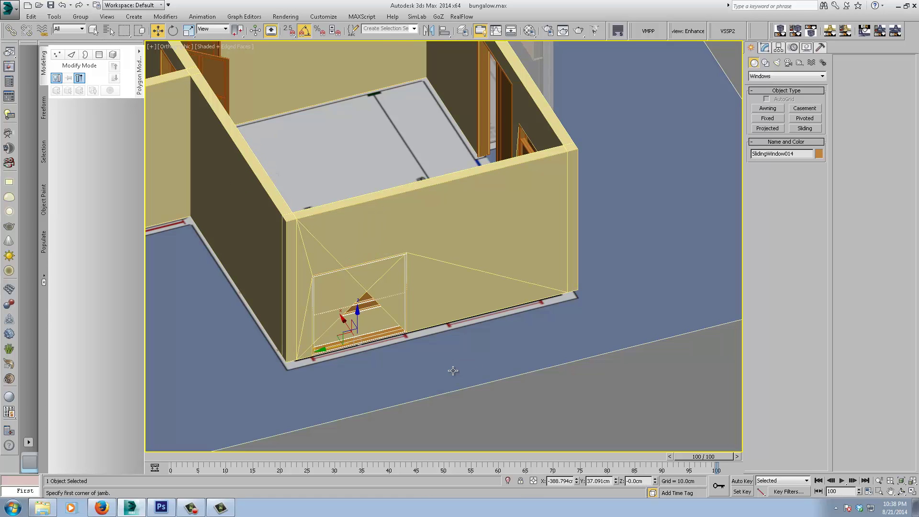
pyautogui.hotkey('ctrl', 'z')
# With snapping on, create a sliding window at this wall's first plan marking, about 135 cm wide, 15 cm deep and 102 cm high.
pyautogui.moveTo(424, 372); pyautogui.dragTo(444, 370, button='middle')
pyautogui.click(449, 287)
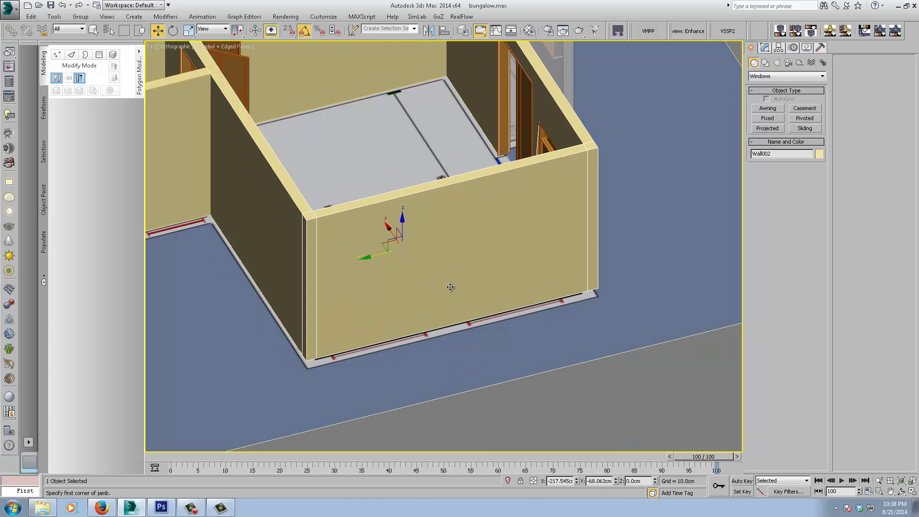
pyautogui.press('s')
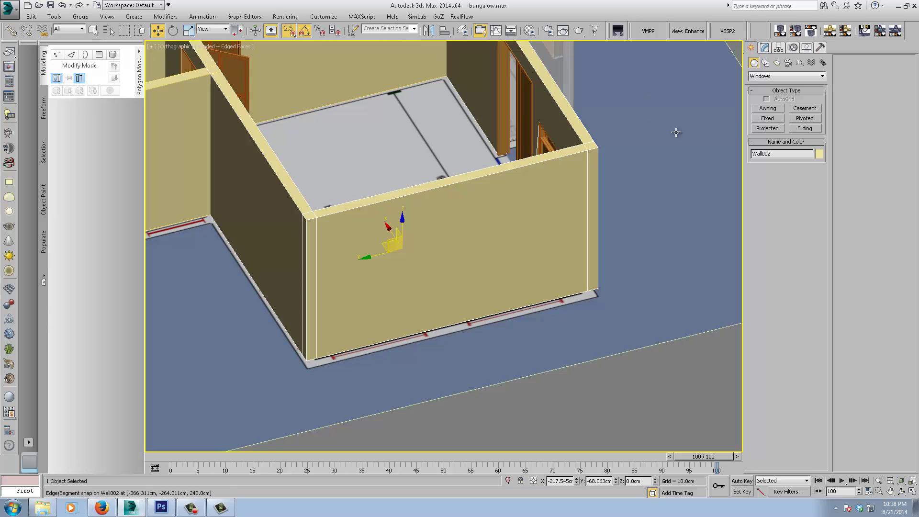
pyautogui.click(804, 128)
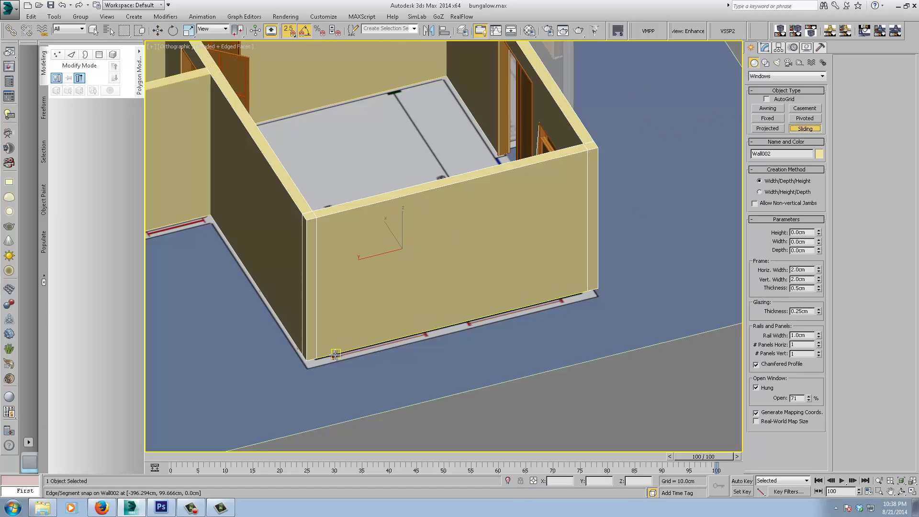
pyautogui.moveTo(333, 354); pyautogui.dragTo(425, 331)
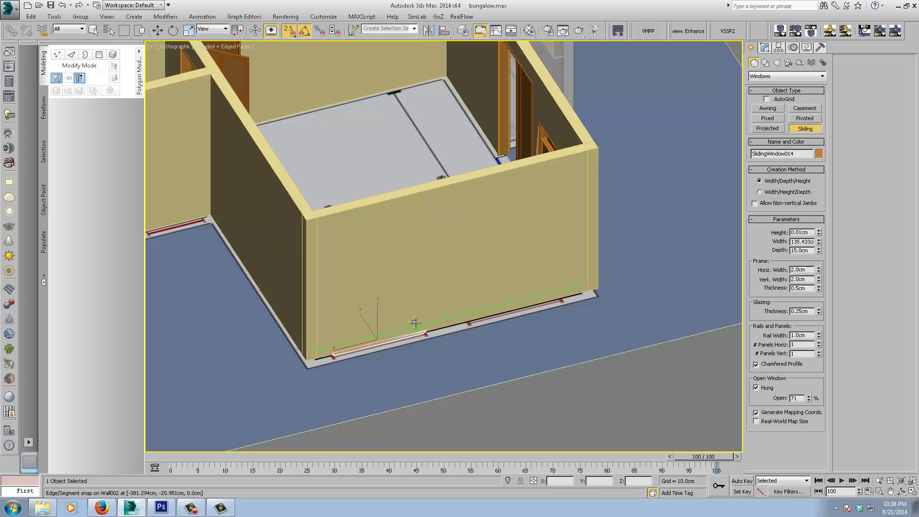
pyautogui.click(415, 322)
pyautogui.click(404, 247)
pyautogui.press('s')
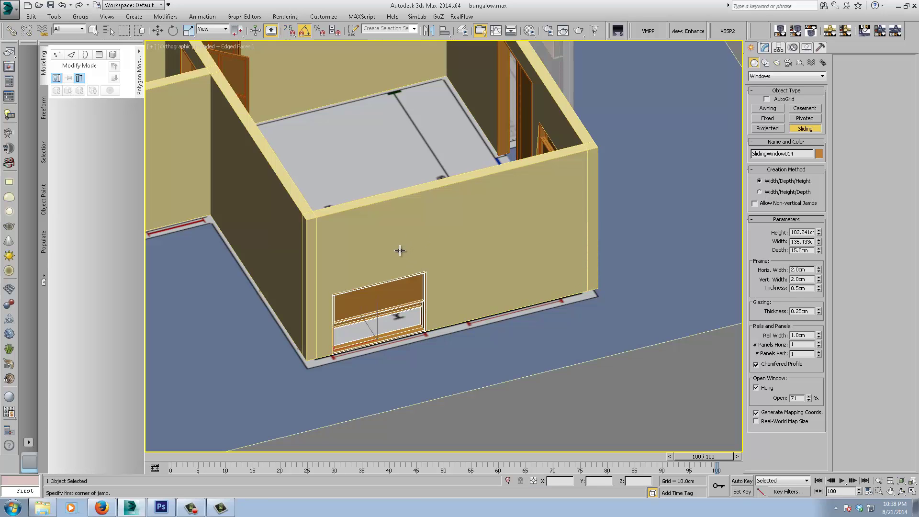
# Copy the new sliding window along the wall to the second plan marking.
pyautogui.press('w')
pyautogui.keyDown('shift'); pyautogui.moveTo(341, 350); pyautogui.dragTo(477, 310); pyautogui.keyUp('shift')
pyautogui.click(459, 294)
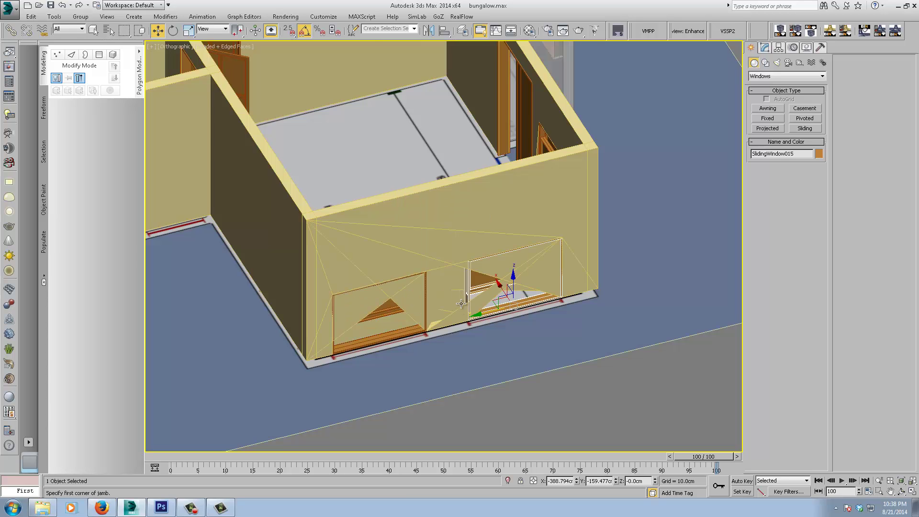
# Select both windows on this wall and raise them together above the floor, using the wireframe Left view.
pyautogui.scroll(5, 457, 330)
pyautogui.keyDown('alt'); pyautogui.moveTo(459, 334); pyautogui.dragTo(454, 334, button='middle'); pyautogui.keyUp('alt')
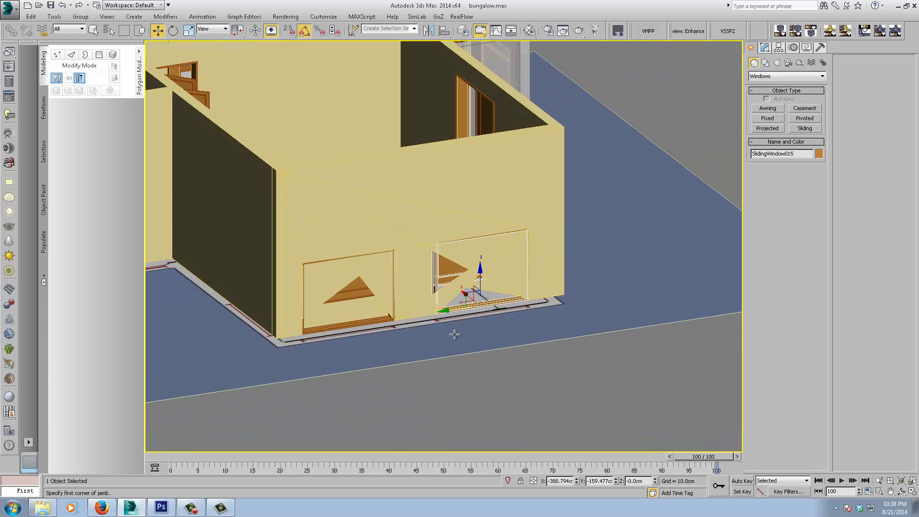
pyautogui.keyDown('ctrl'); pyautogui.click(356, 290); pyautogui.keyUp('ctrl')
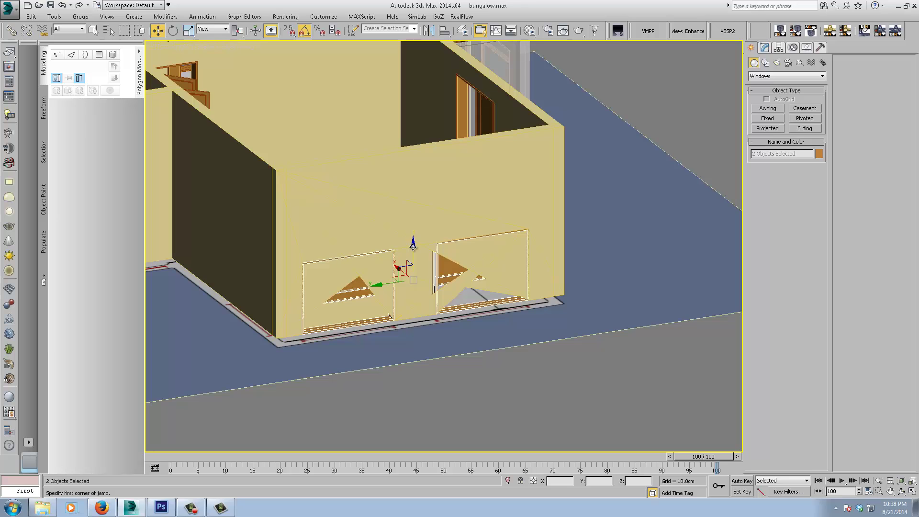
pyautogui.moveTo(421, 270); pyautogui.dragTo(445, 323, button='middle')
pyautogui.press('F3')
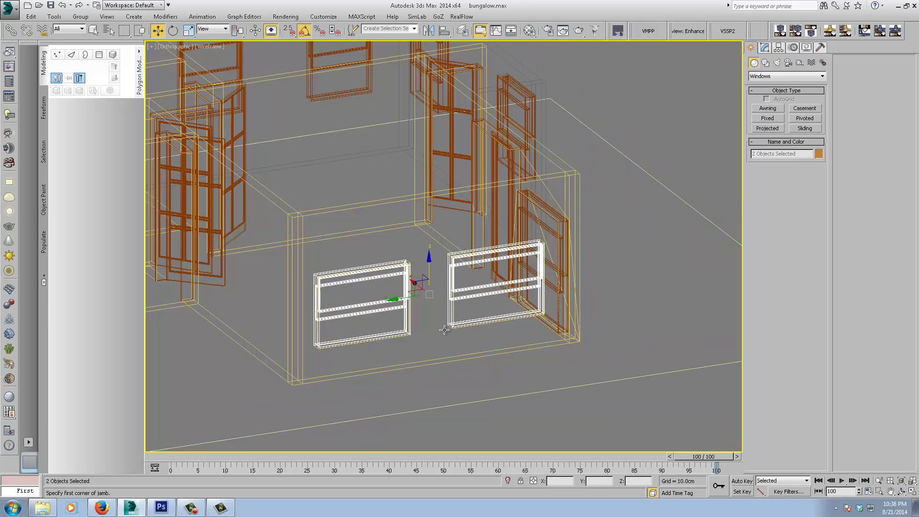
pyautogui.press('f')
pyautogui.moveTo(307, 293); pyautogui.dragTo(553, 290, button='middle')
pyautogui.scroll(4, 403, 292)
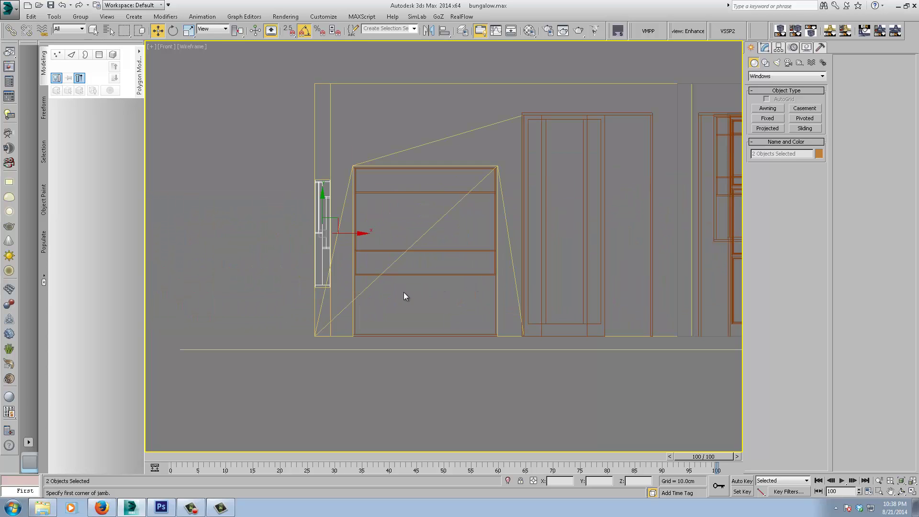
pyautogui.press('l')
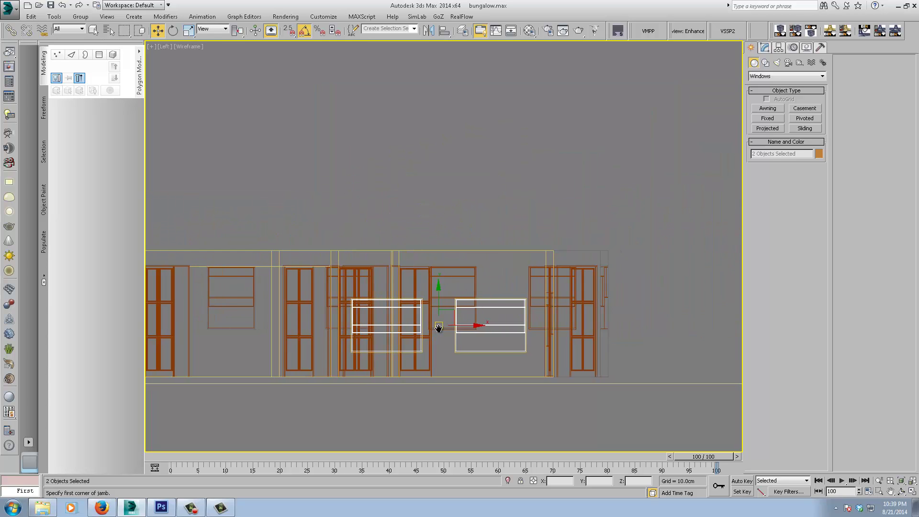
pyautogui.moveTo(439, 300)
pyautogui.mouseDown()
pyautogui.moveTo(439, 285)
pyautogui.moveTo(439, 296)
pyautogui.mouseUp()
# Set both windows to 120 cm high and 130 cm wide, and raise them until their tops align with the door tops.
pyautogui.click(764, 48)
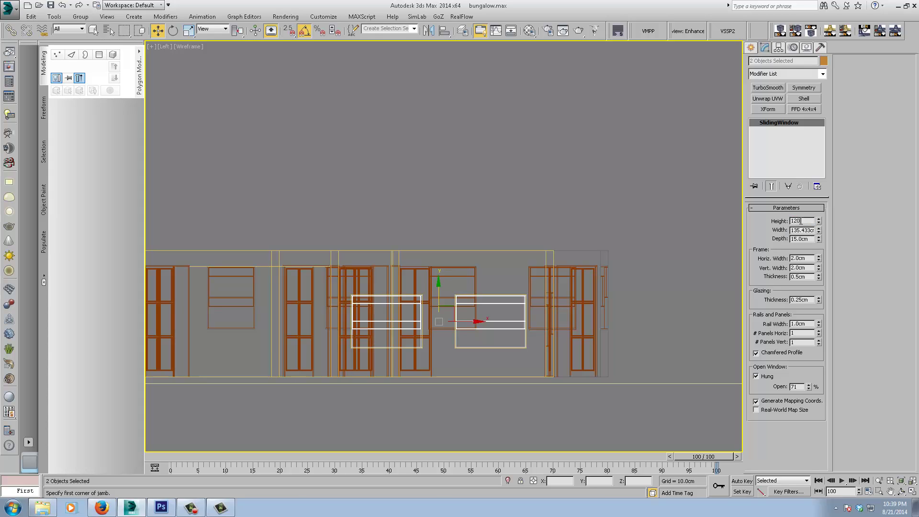
pyautogui.press('Return')
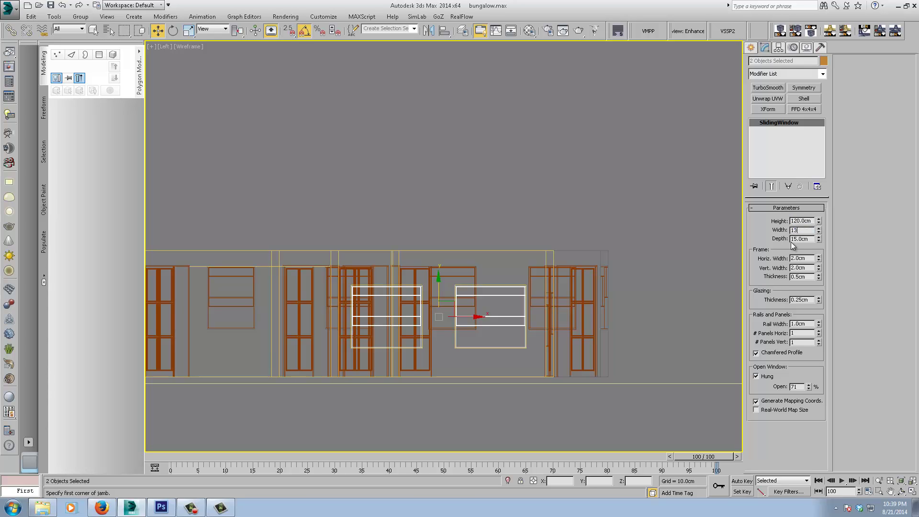
pyautogui.press('Return')
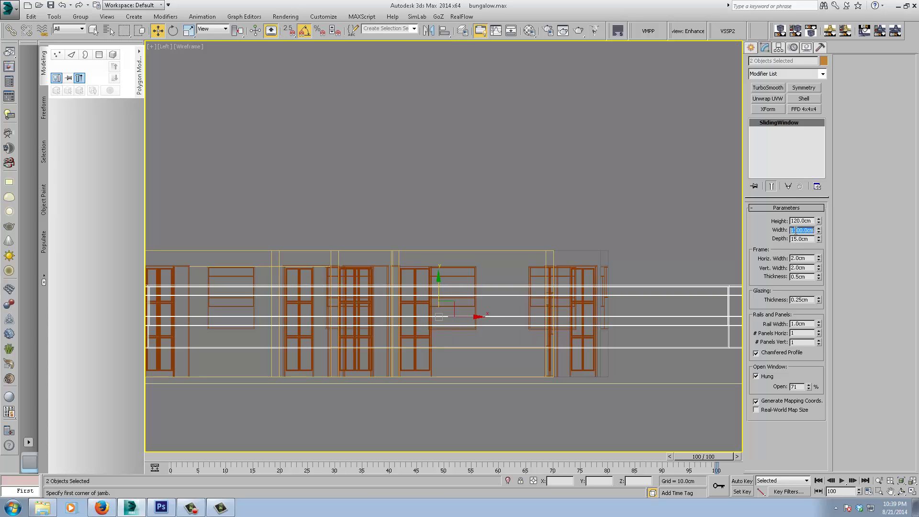
pyautogui.write('130')
pyautogui.press('Return')
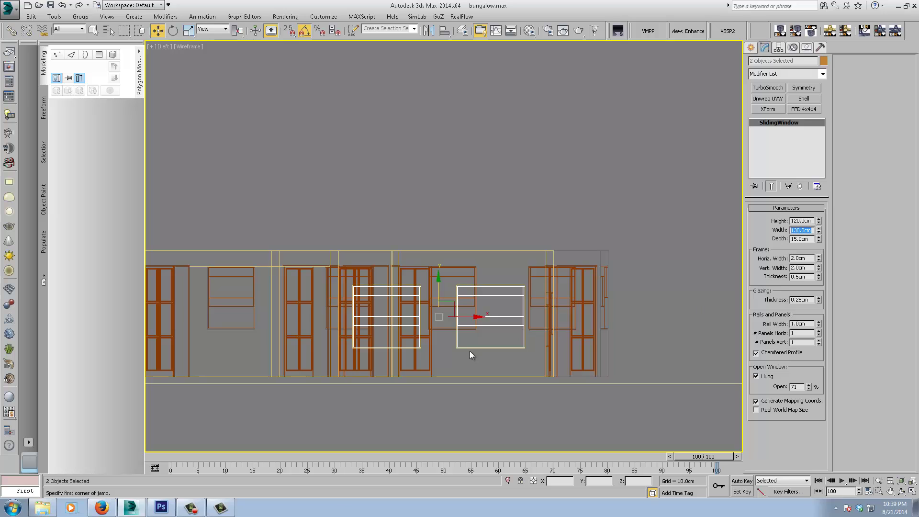
pyautogui.moveTo(437, 345); pyautogui.dragTo(494, 360, button='middle')
pyautogui.moveTo(495, 307); pyautogui.dragTo(502, 292)
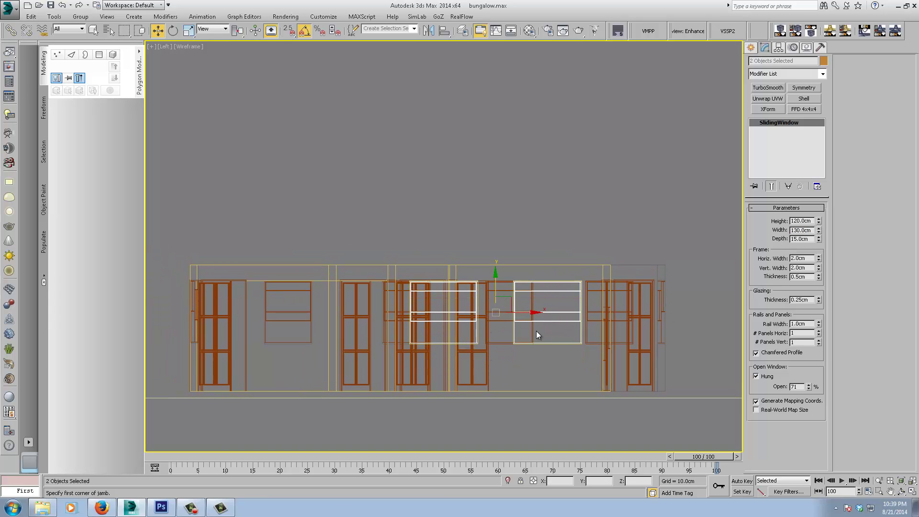
# Return to a shaded 3D view and compare the dimensions of the Kitchen/Living Area and Ensuite windows.
pyautogui.moveTo(536, 331)
pyautogui.mouseDown(button='middle')
pyautogui.moveTo(507, 330)
pyautogui.moveTo(499, 340)
pyautogui.mouseUp(button='middle')
pyautogui.press('F3')
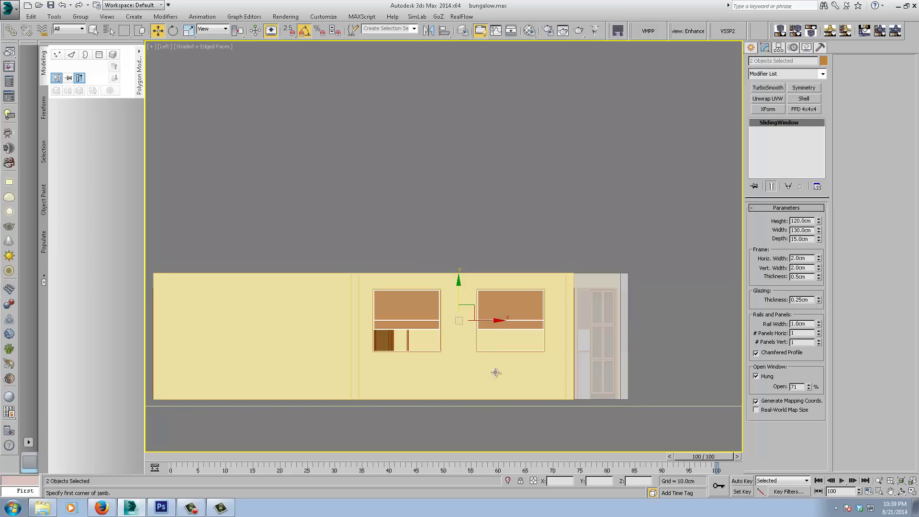
pyautogui.keyDown('alt'); pyautogui.moveTo(495, 372); pyautogui.dragTo(462, 377, button='middle'); pyautogui.keyUp('alt')
pyautogui.click(551, 339)
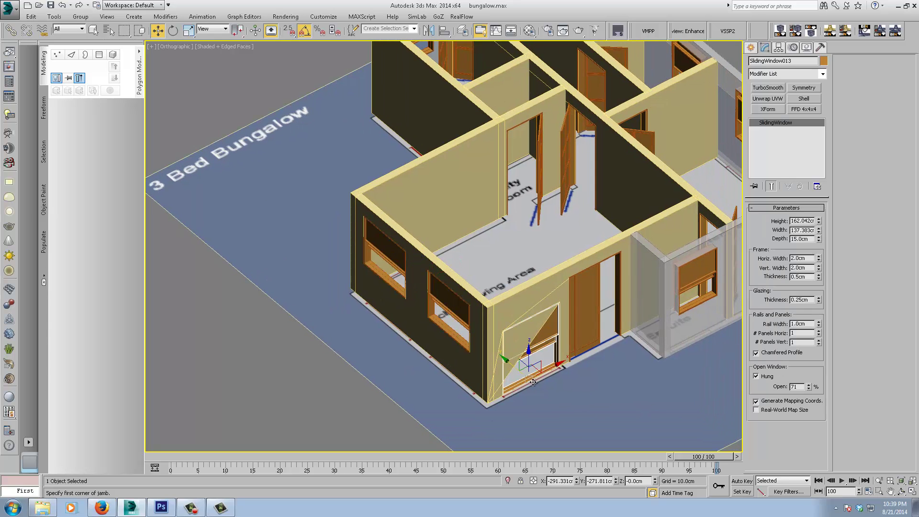
pyautogui.keyDown('alt'); pyautogui.moveTo(539, 397); pyautogui.dragTo(491, 364, button='middle'); pyautogui.keyUp('alt')
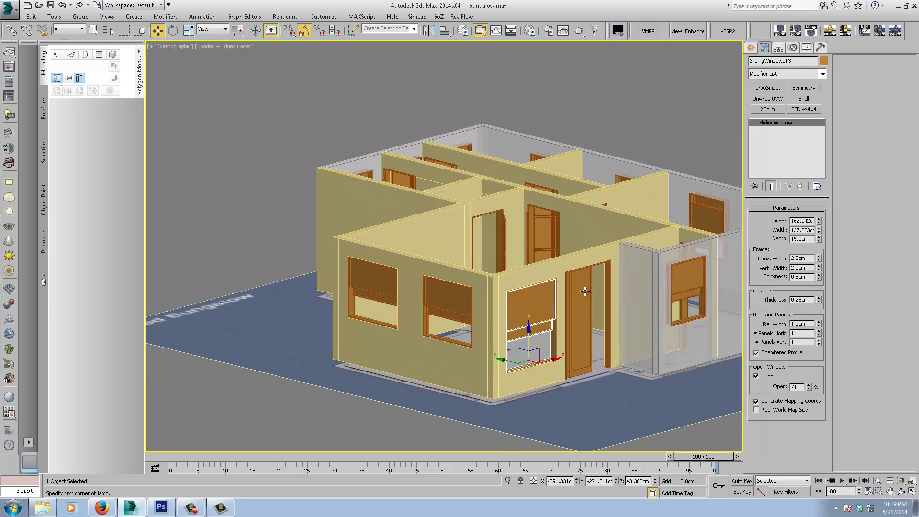
pyautogui.click(441, 311)
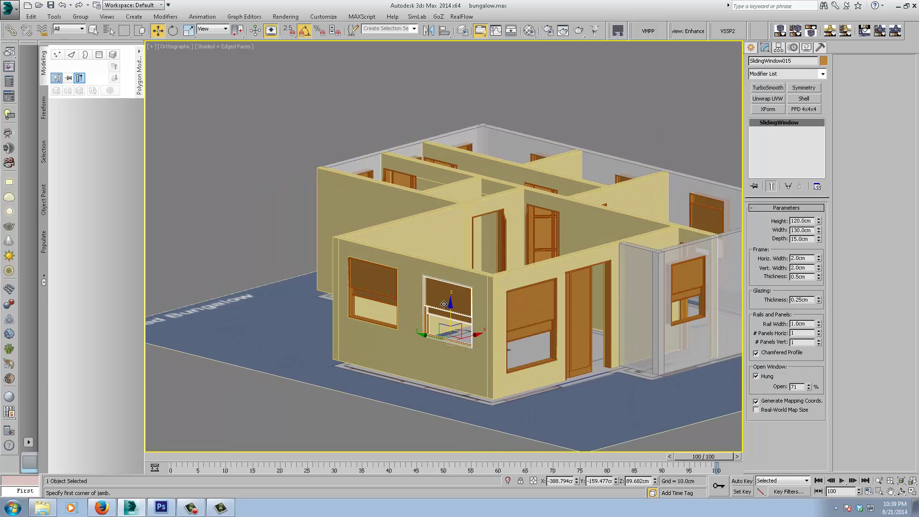
pyautogui.click(369, 280)
pyautogui.click(689, 287)
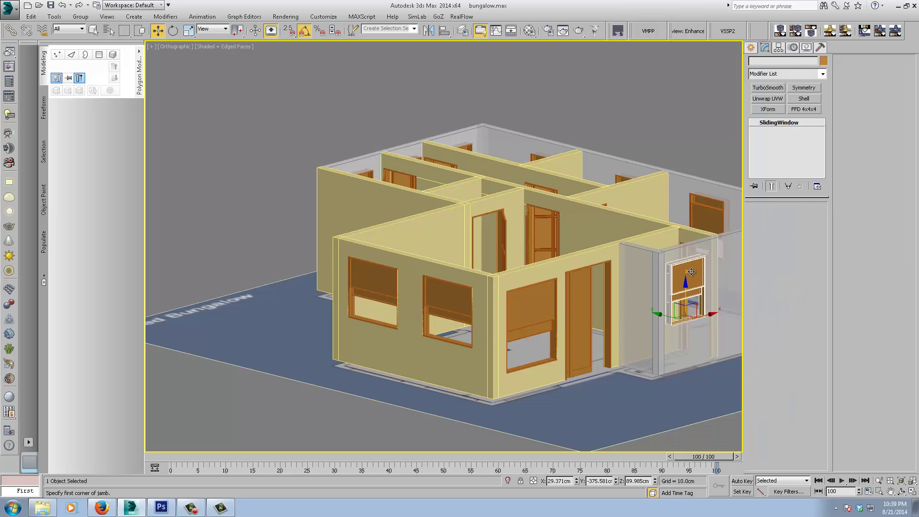
# Set the window beside the Kitchen/Living Area's outer door to 120 cm high and 130 cm wide.
pyautogui.click(532, 312)
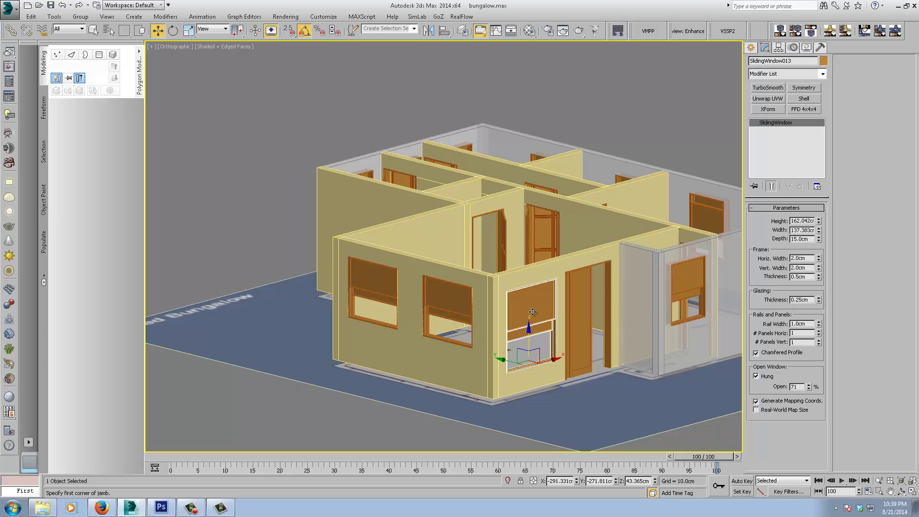
pyautogui.doubleClick(802, 221)
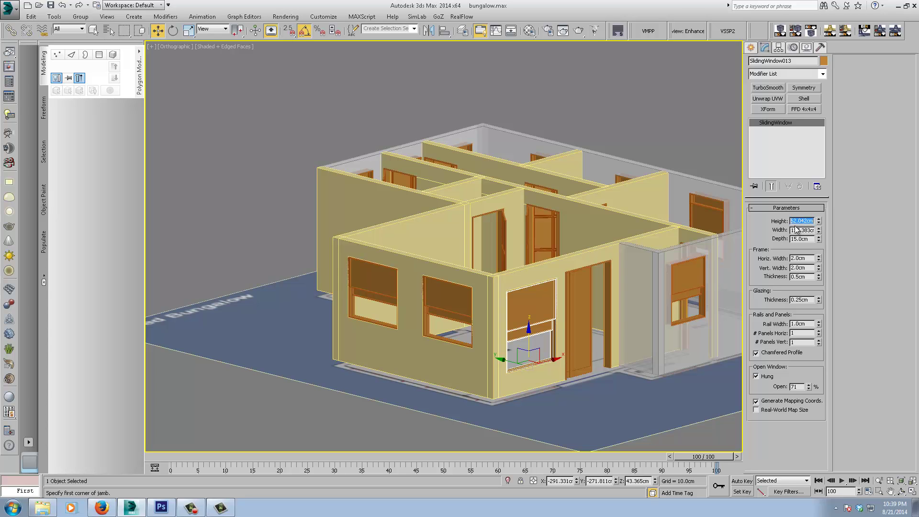
pyautogui.moveTo(615, 342); pyautogui.dragTo(594, 340, button='middle')
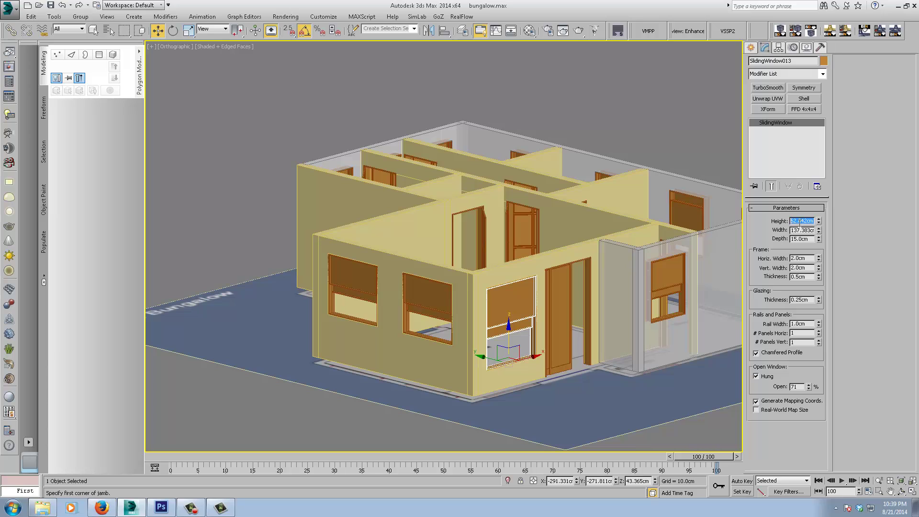
pyautogui.write('12')
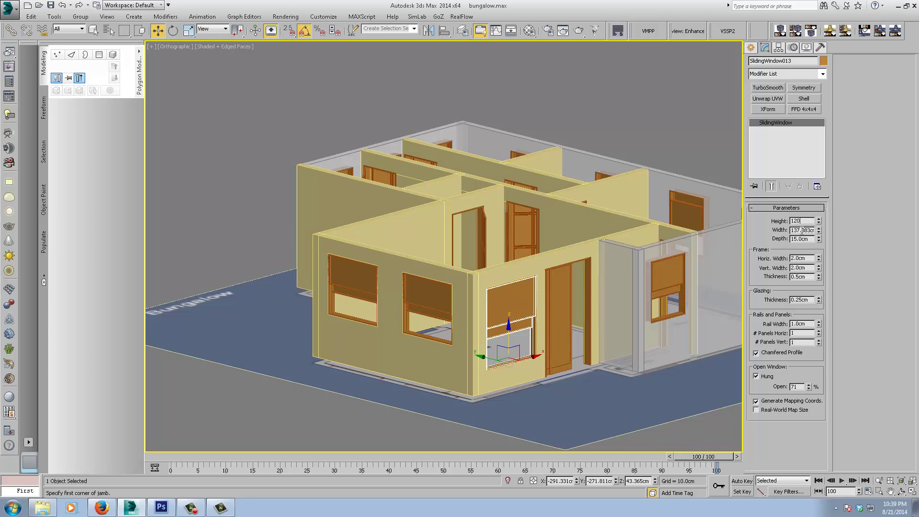
pyautogui.write('0')
pyautogui.press('Tab')
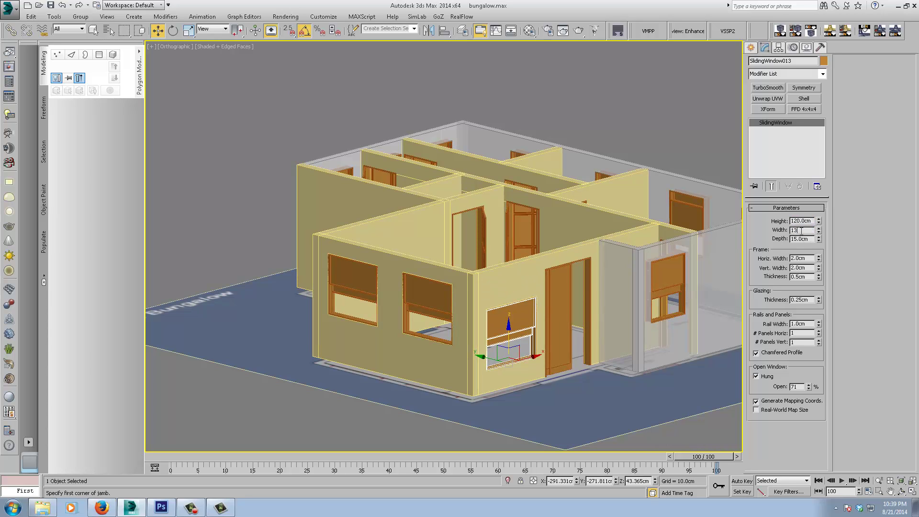
pyautogui.press('Return')
# Raise the window beside the outer door in the wireframe Left view, aligning its top with the door tops.
pyautogui.moveTo(556, 349); pyautogui.dragTo(523, 343, button='middle')
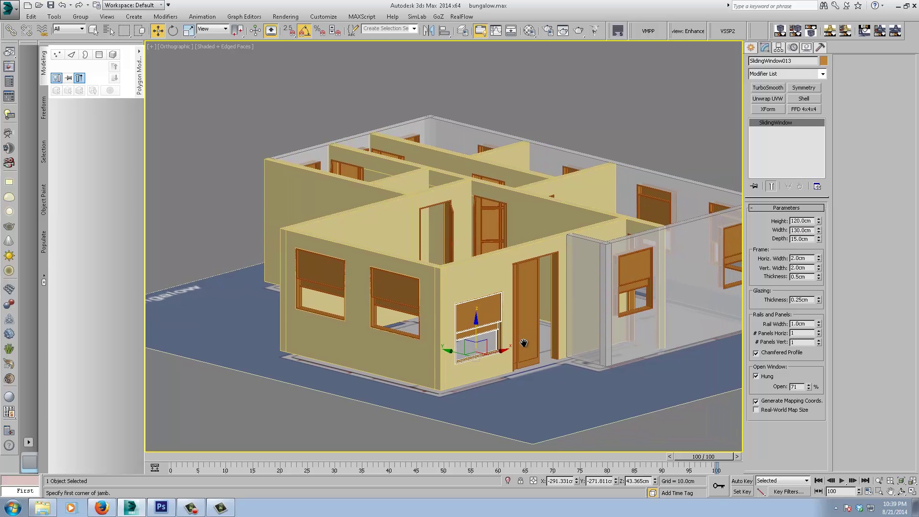
pyautogui.press('l')
pyautogui.press('z')
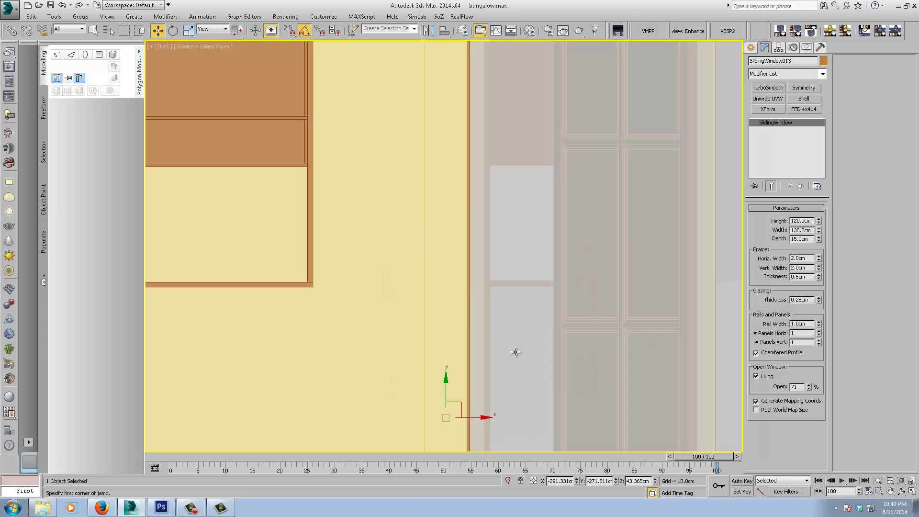
pyautogui.scroll(-4, 439, 309)
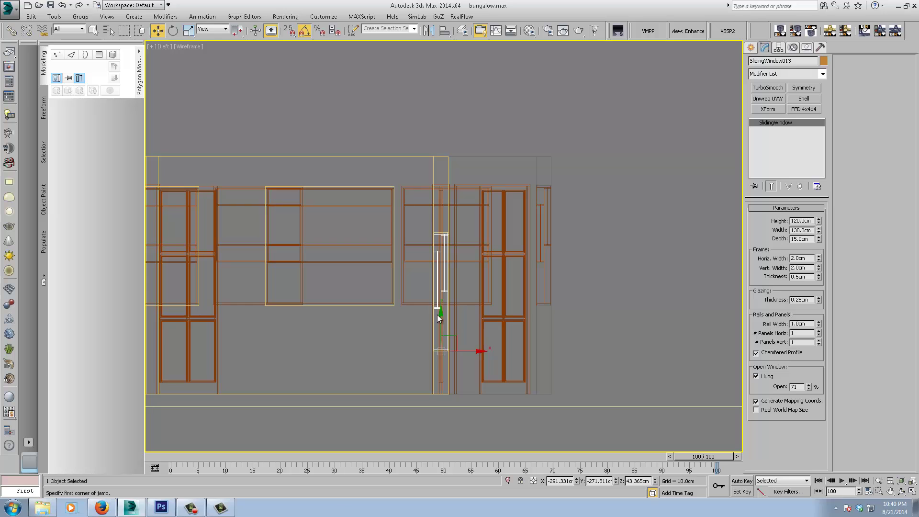
pyautogui.moveTo(439, 314); pyautogui.dragTo(445, 265)
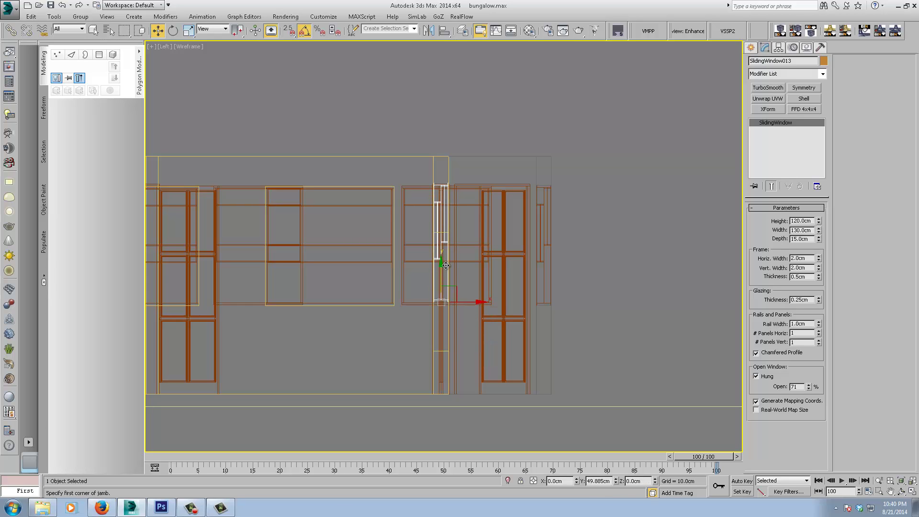
# In a shaded 3D view, draw a sliding window about 131 cm wide and 114 cm high over the marked opening in the long recessed wall.
pyautogui.moveTo(483, 289); pyautogui.dragTo(451, 294, button='middle')
pyautogui.press('F3')
pyautogui.moveTo(474, 339)
pyautogui.mouseDown(button='middle')
pyautogui.moveTo(476, 309)
pyautogui.moveTo(485, 335)
pyautogui.moveTo(444, 342)
pyautogui.moveTo(472, 341)
pyautogui.moveTo(500, 320)
pyautogui.moveTo(468, 335)
pyautogui.moveTo(484, 351)
pyautogui.moveTo(464, 359)
pyautogui.mouseUp(button='middle')
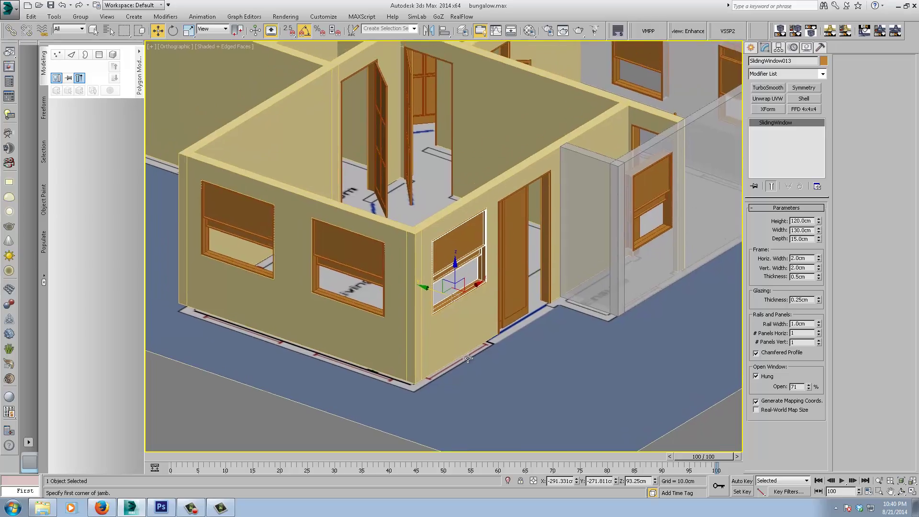
pyautogui.scroll(-3, 465, 358)
pyautogui.keyDown('alt'); pyautogui.moveTo(418, 339); pyautogui.dragTo(361, 368, button='middle'); pyautogui.keyUp('alt')
pyautogui.scroll(-4, 371, 361)
pyautogui.scroll(5, 366, 378)
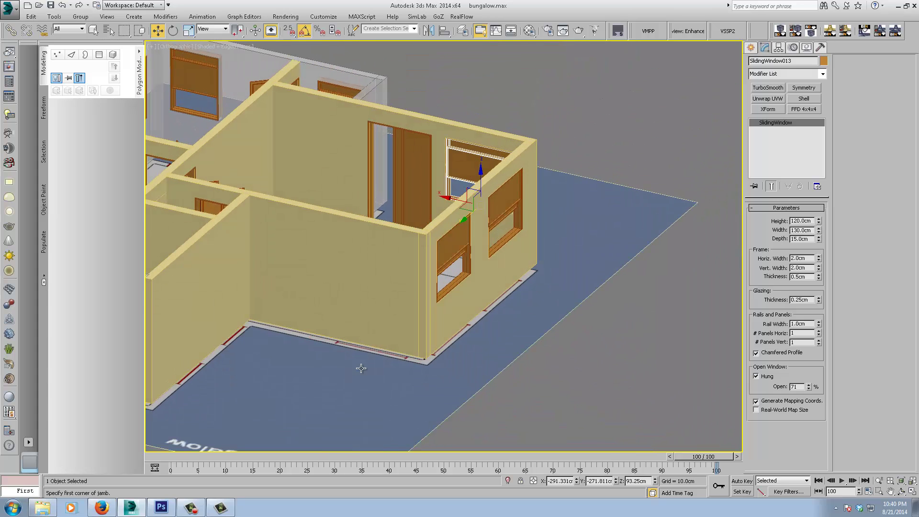
pyautogui.click(750, 47)
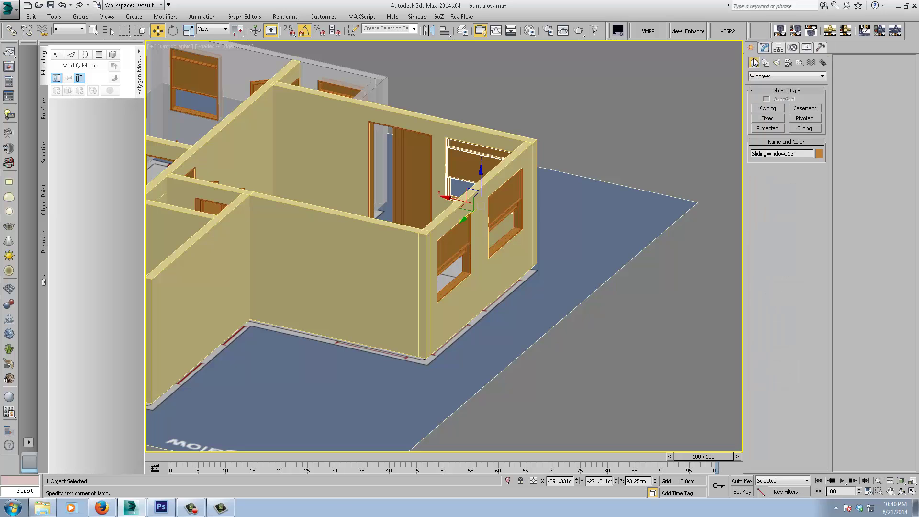
pyautogui.click(804, 129)
pyautogui.moveTo(273, 365); pyautogui.dragTo(279, 365, button='middle')
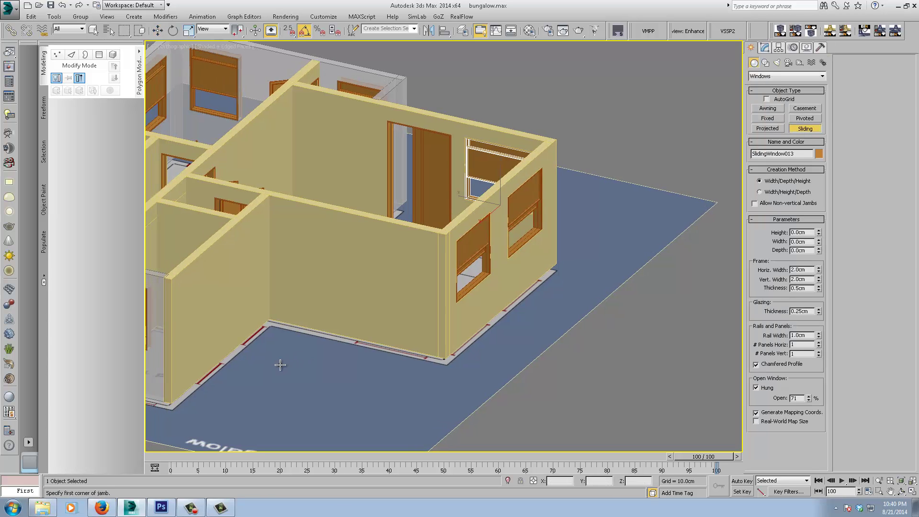
pyautogui.press('s')
pyautogui.moveTo(357, 341); pyautogui.dragTo(426, 352)
pyautogui.click(430, 344)
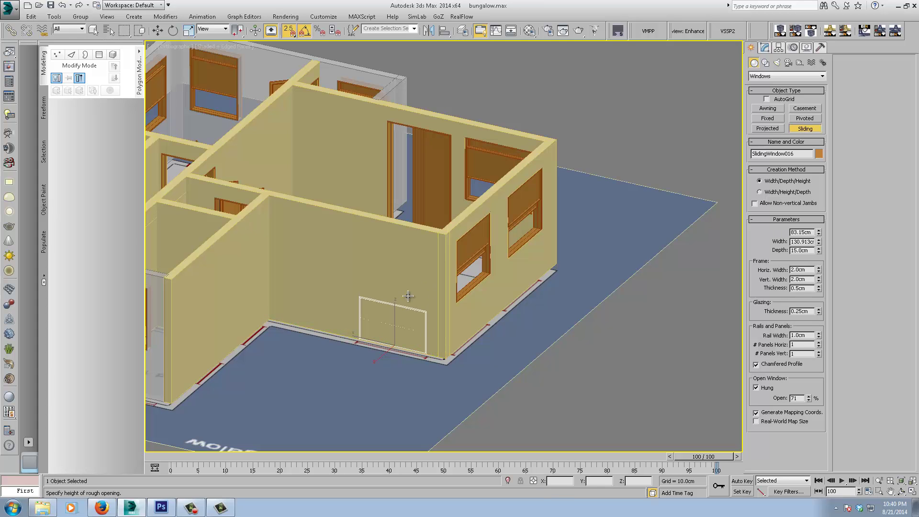
pyautogui.click(409, 280)
pyautogui.keyDown('alt'); pyautogui.moveTo(327, 328); pyautogui.dragTo(301, 328, button='middle'); pyautogui.keyUp('alt')
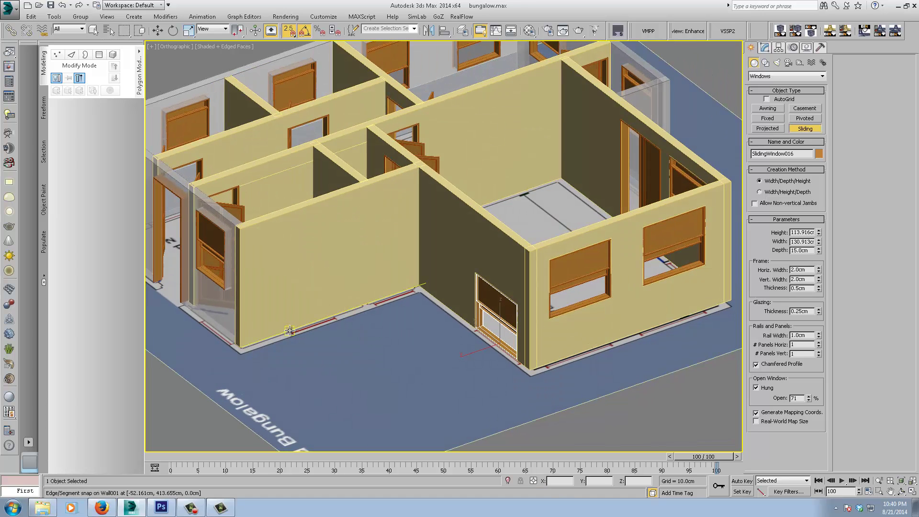
pyautogui.click(289, 331)
pyautogui.click(335, 315)
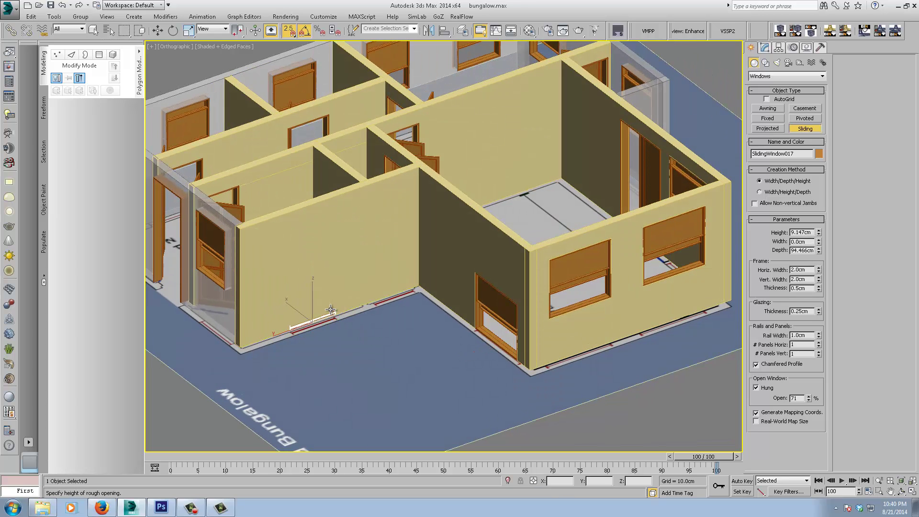
pyautogui.rightClick(322, 288)
# Draw a sliding window about 90 cm wide and 86 cm high over the first marked opening in the adjoining exterior wall.
pyautogui.scroll(1, 296, 333)
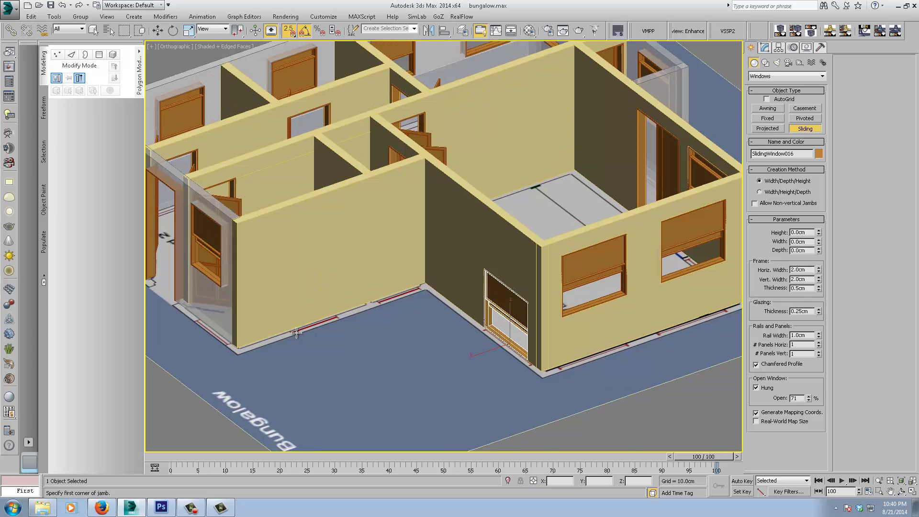
pyautogui.scroll(3, 297, 333)
pyautogui.moveTo(283, 317); pyautogui.dragTo(364, 289)
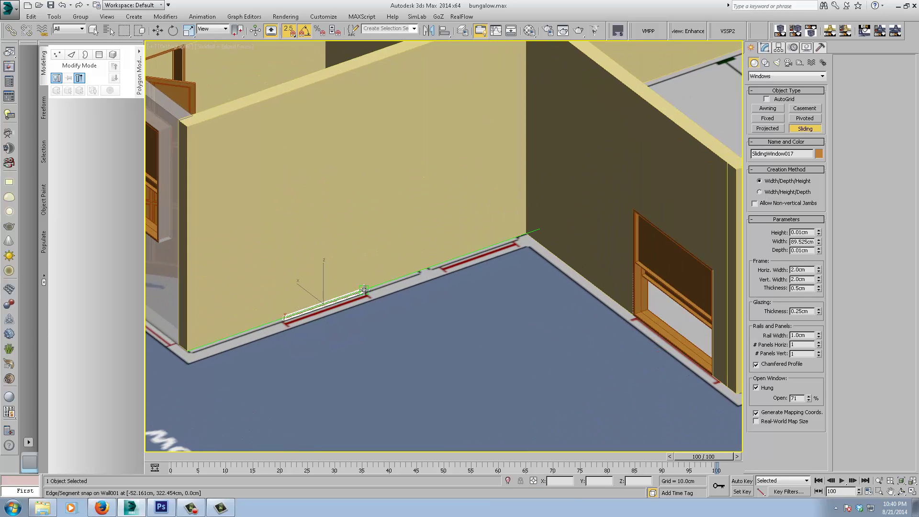
pyautogui.click(343, 283)
pyautogui.click(337, 190)
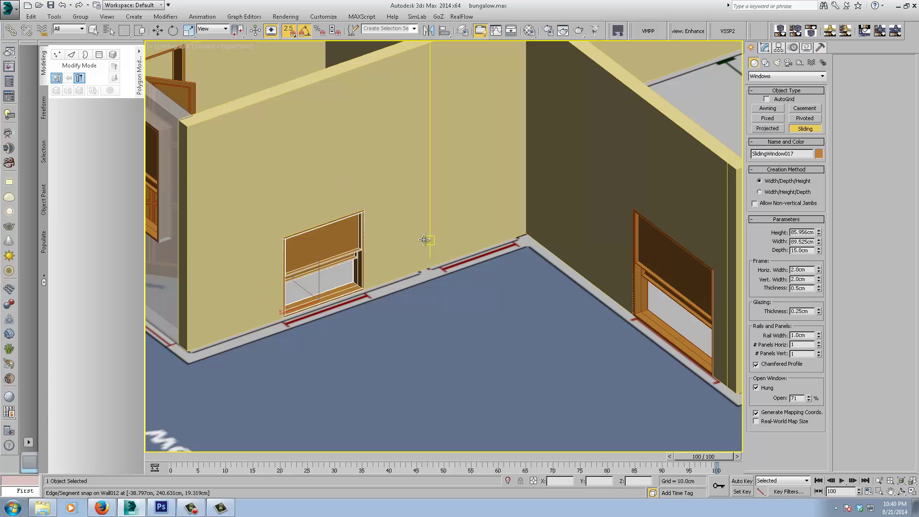
pyautogui.rightClick(424, 239)
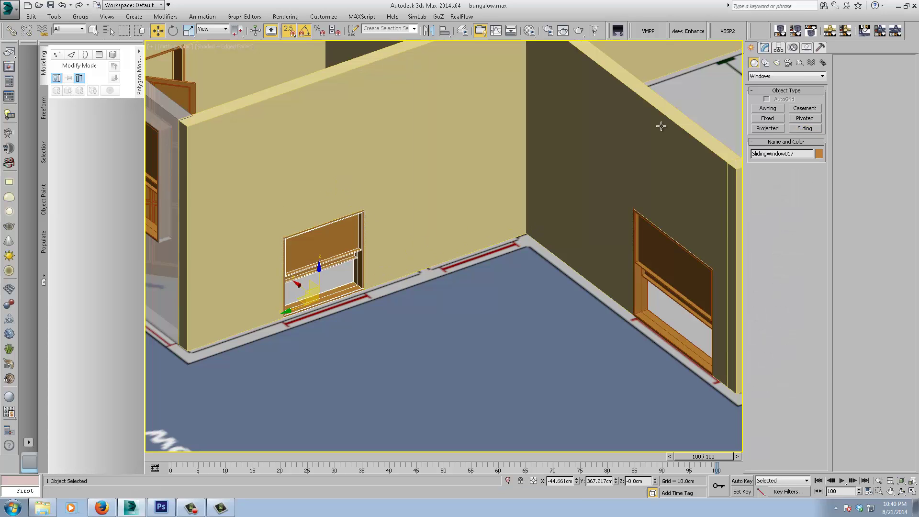
# Set the new window in the adjoining wall to 120 cm high and 90 cm wide.
pyautogui.click(765, 48)
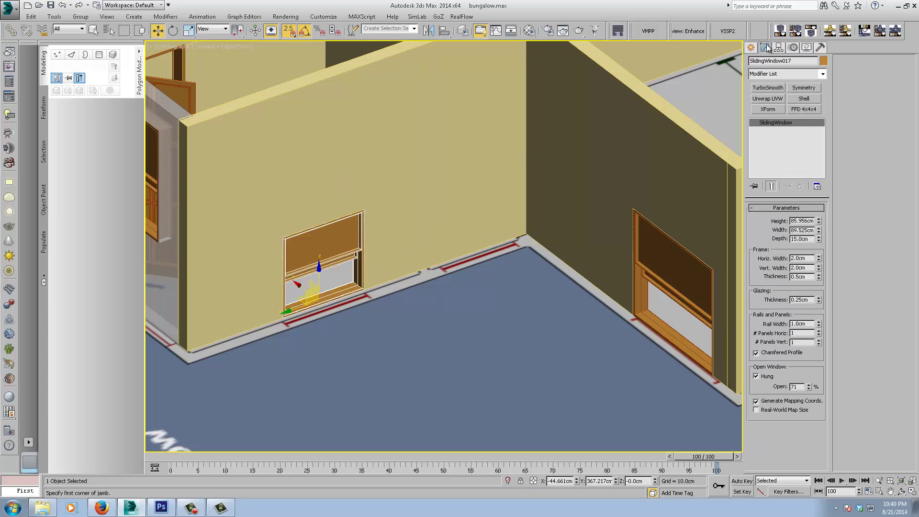
pyautogui.doubleClick(801, 220)
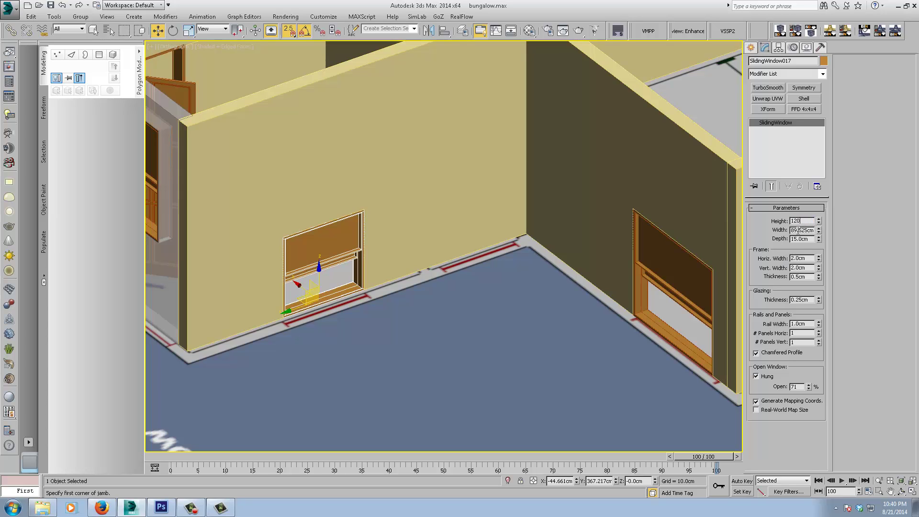
pyautogui.doubleClick(798, 230)
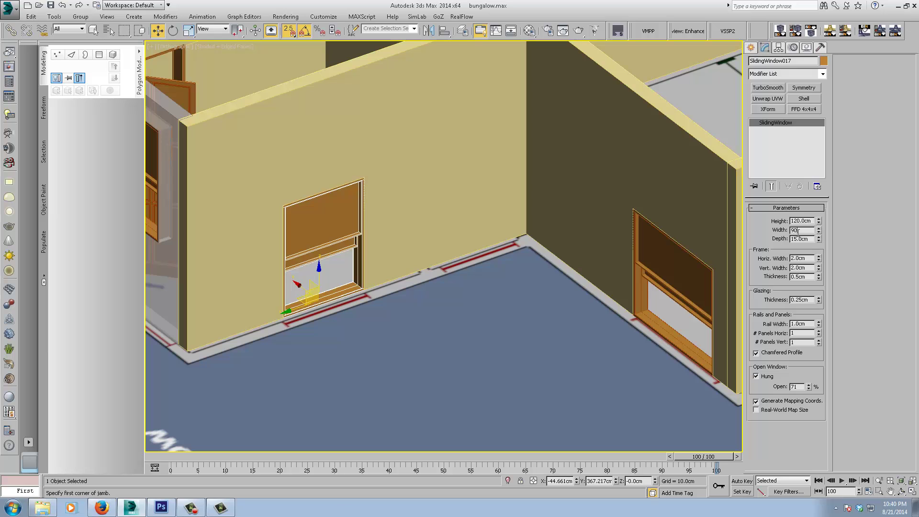
pyautogui.write('90')
pyautogui.press('Return')
# Set the sliding window in the recessed wall to 120 cm high and 130 cm wide.
pyautogui.moveTo(677, 261); pyautogui.dragTo(567, 241, button='middle')
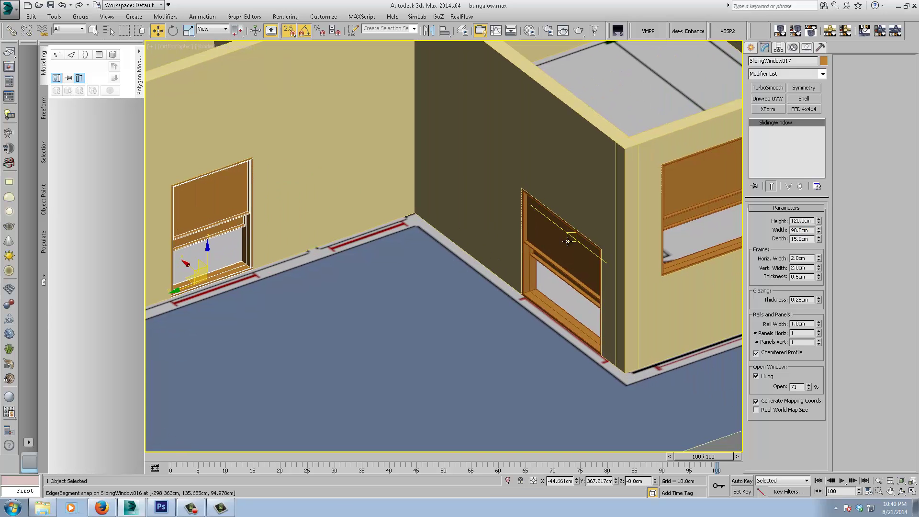
pyautogui.click(567, 240)
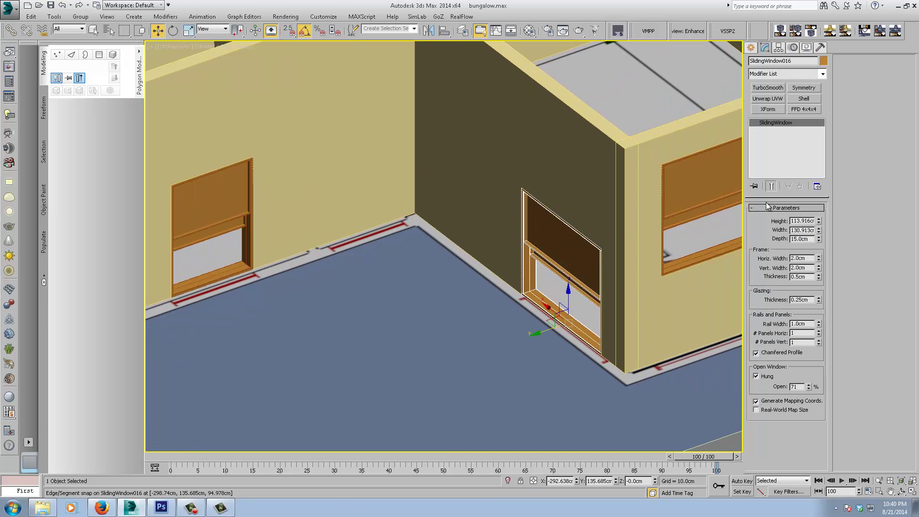
pyautogui.doubleClick(797, 219)
pyautogui.write('120')
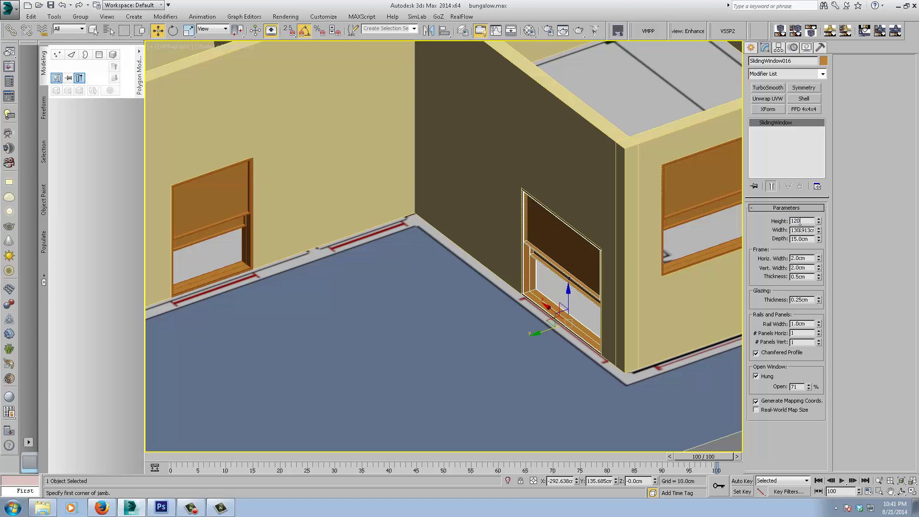
pyautogui.press('Tab')
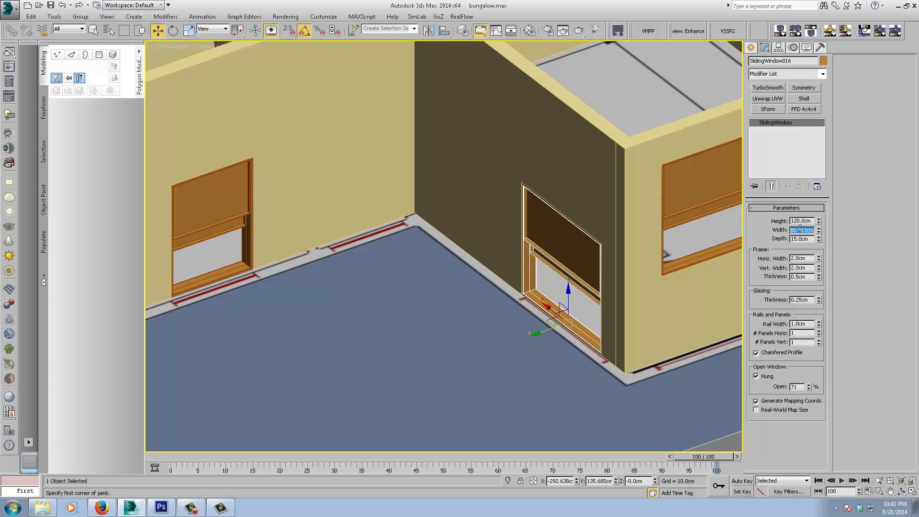
pyautogui.keyDown('alt'); pyautogui.moveTo(582, 283); pyautogui.dragTo(847, 221, button='middle'); pyautogui.keyUp('alt')
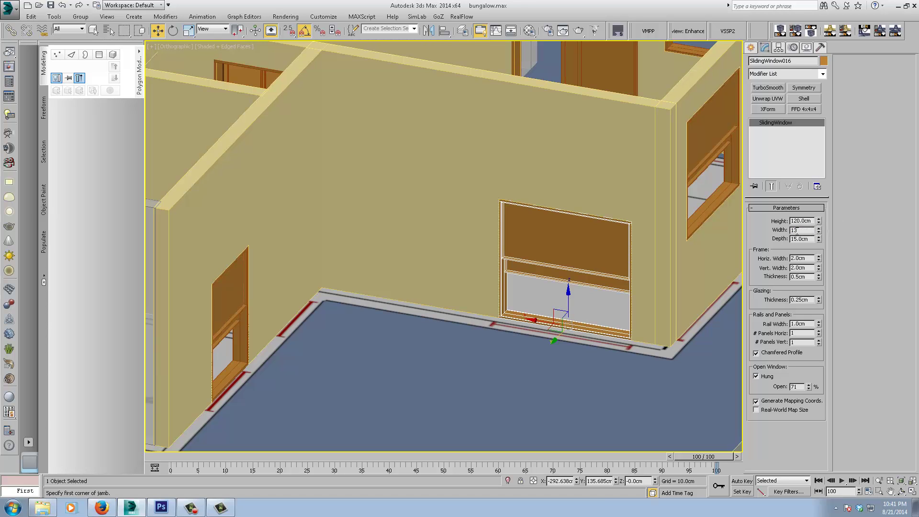
pyautogui.press('Return')
# Clone the 90 cm wide window along its wall to the second marked opening as a single instance.
pyautogui.moveTo(563, 246); pyautogui.dragTo(459, 240, button='middle')
pyautogui.scroll(-3, 479, 239)
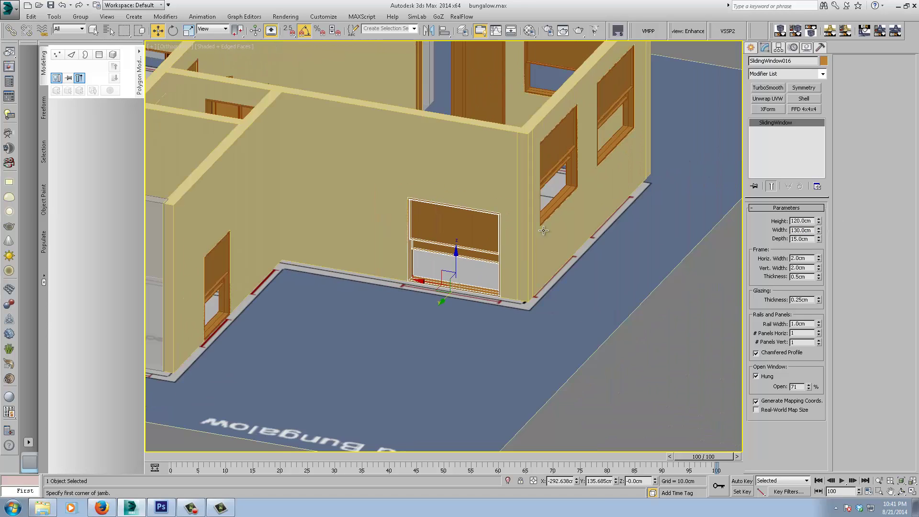
pyautogui.keyDown('alt'); pyautogui.moveTo(544, 228); pyautogui.dragTo(432, 226, button='middle'); pyautogui.keyUp('alt')
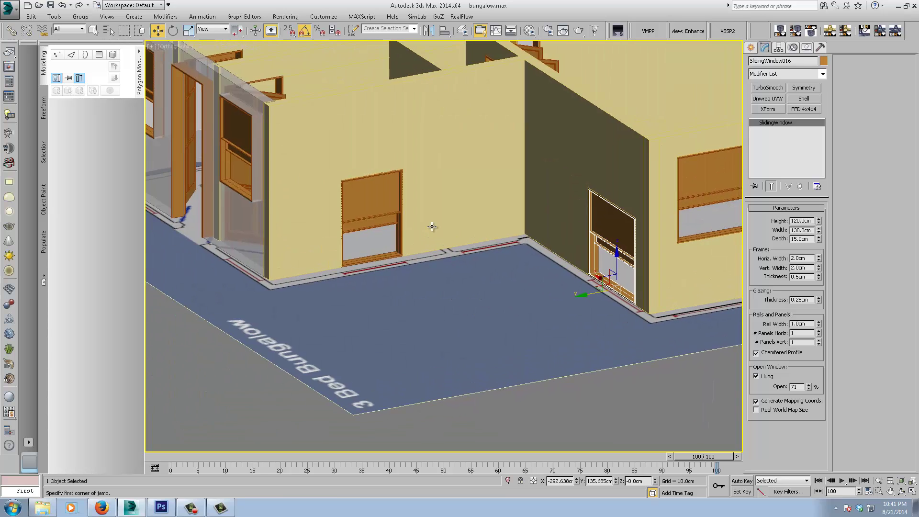
pyautogui.click(370, 203)
pyautogui.keyDown('shift'); pyautogui.moveTo(340, 264); pyautogui.dragTo(443, 249); pyautogui.keyUp('shift')
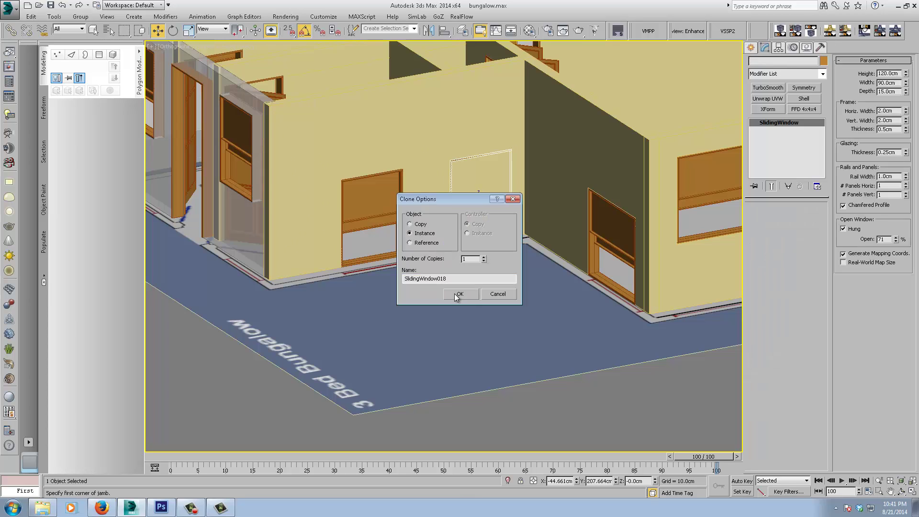
pyautogui.click(457, 293)
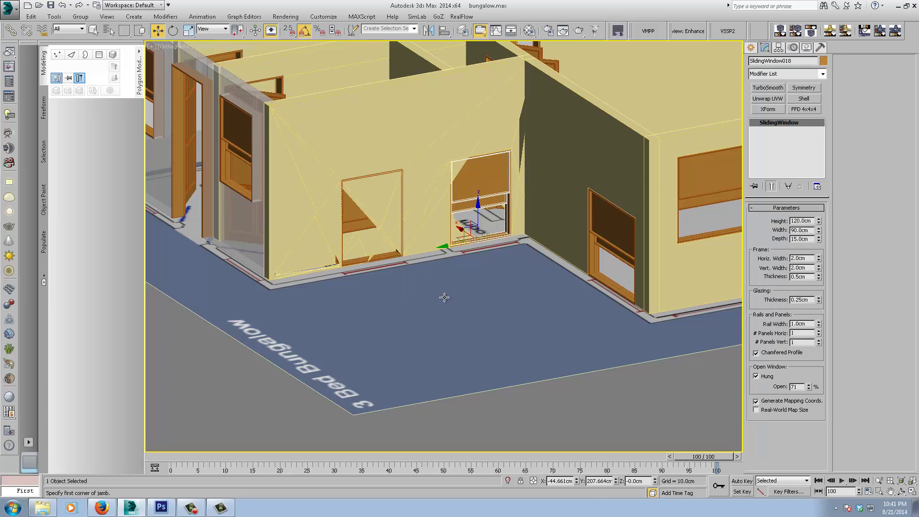
# Select both 90 cm wide windows together with the 130 cm wide window and raise them partway up their walls.
pyautogui.keyDown('ctrl'); pyautogui.click(345, 223); pyautogui.keyUp('ctrl')
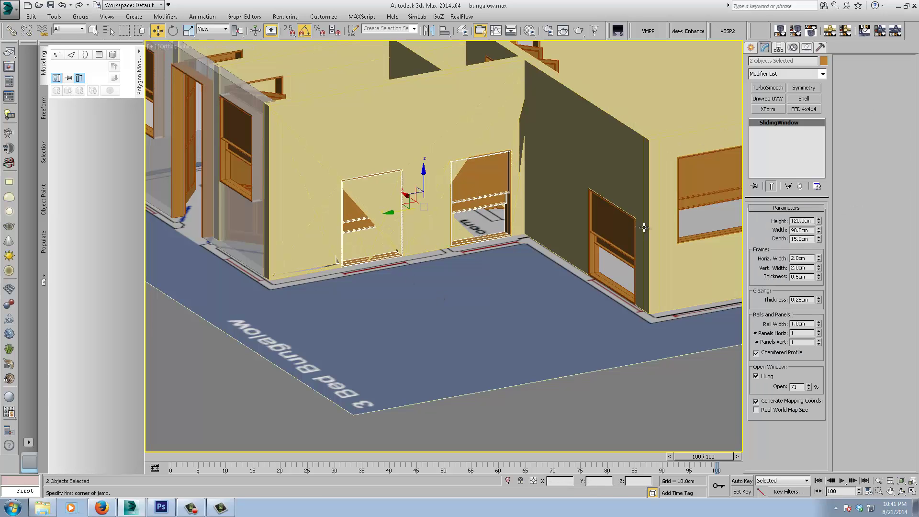
pyautogui.keyDown('ctrl'); pyautogui.click(599, 227); pyautogui.keyUp('ctrl')
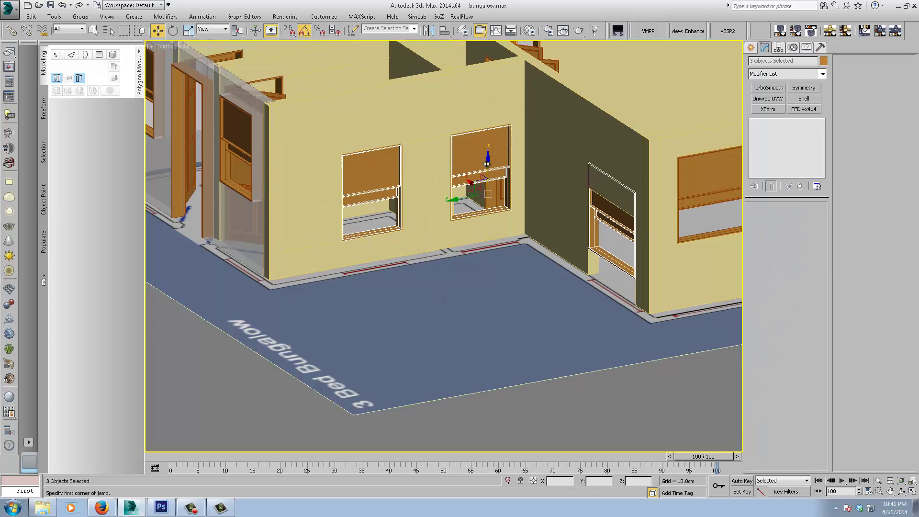
pyautogui.moveTo(450, 235); pyautogui.dragTo(408, 266, button='middle')
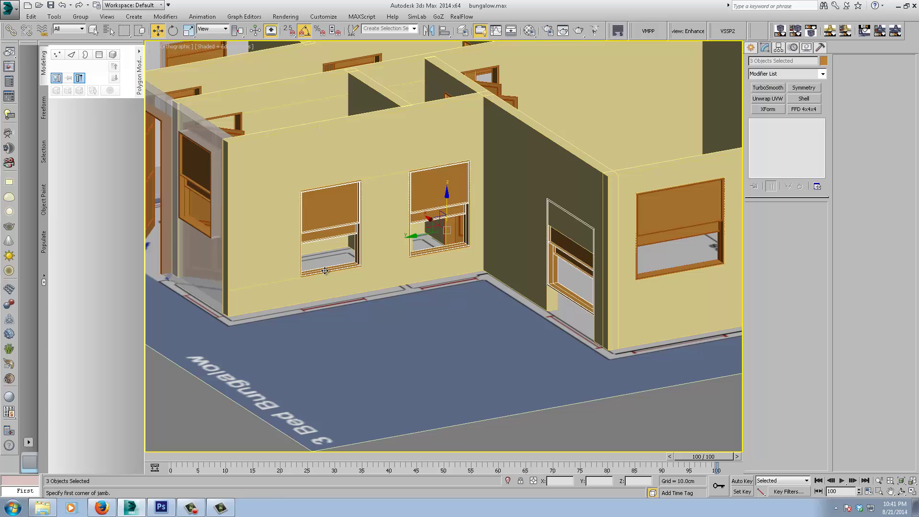
pyautogui.moveTo(341, 238); pyautogui.dragTo(347, 233, button='middle')
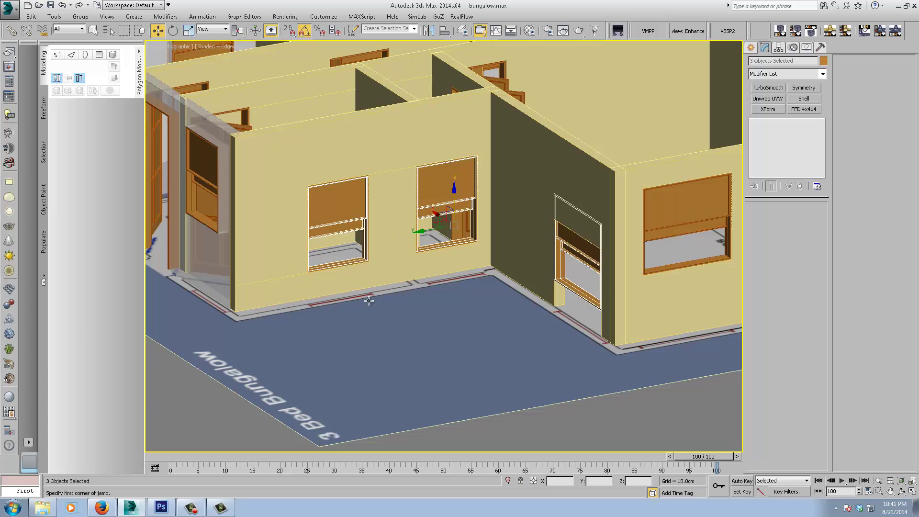
pyautogui.keyDown('alt'); pyautogui.moveTo(324, 276); pyautogui.dragTo(348, 269, button='middle'); pyautogui.keyUp('alt')
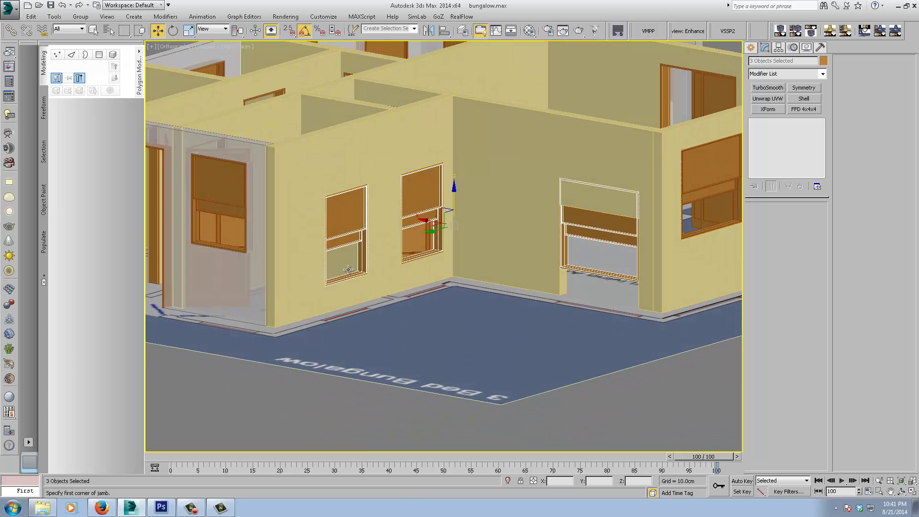
pyautogui.moveTo(591, 242)
pyautogui.keyDown('alt'); pyautogui.mouseDown(button='middle')
pyautogui.moveTo(586, 230)
pyautogui.moveTo(592, 240)
pyautogui.mouseUp(button='middle'); pyautogui.keyUp('alt')
pyautogui.click(598, 227)
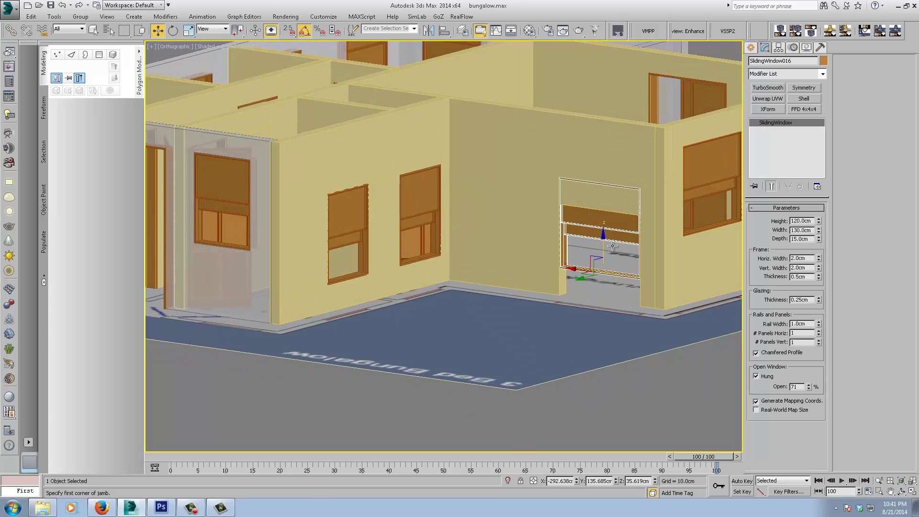
pyautogui.click(531, 170)
pyautogui.click(377, 175)
pyautogui.click(502, 146)
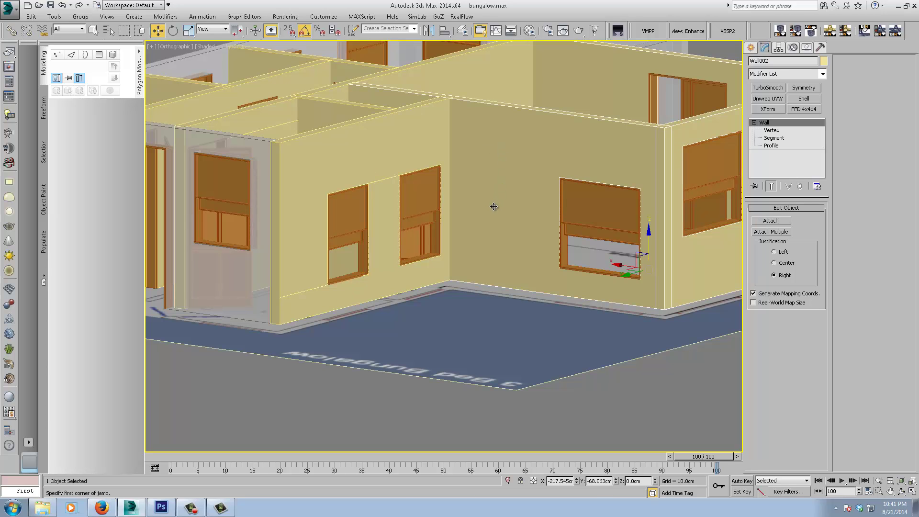
pyautogui.hotkey('ctrl', 'z')
pyautogui.hotkey('ctrl', 'z')
pyautogui.hotkey('ctrl', 'z')
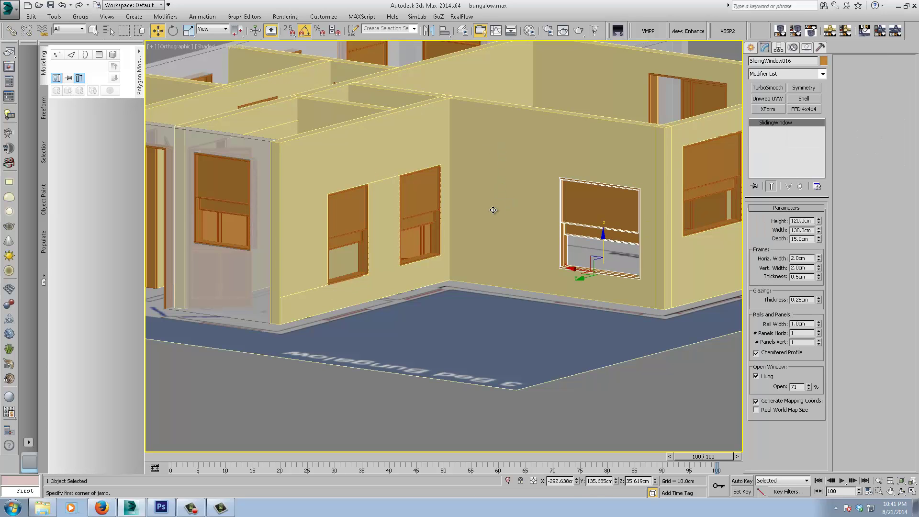
pyautogui.hotkey('ctrl', 'z')
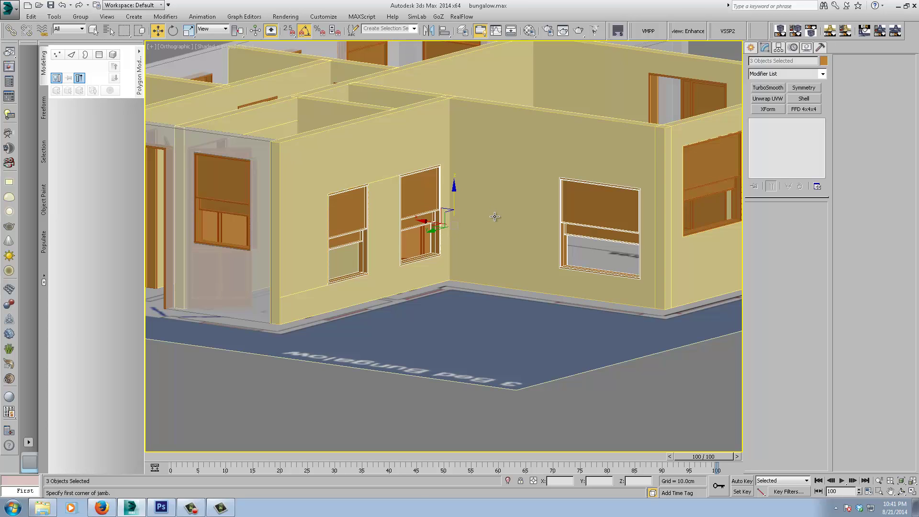
# Raise the three selected windows in the wireframe Left view until their tops align with the door tops.
pyautogui.press('l')
pyautogui.scroll(3, 380, 327)
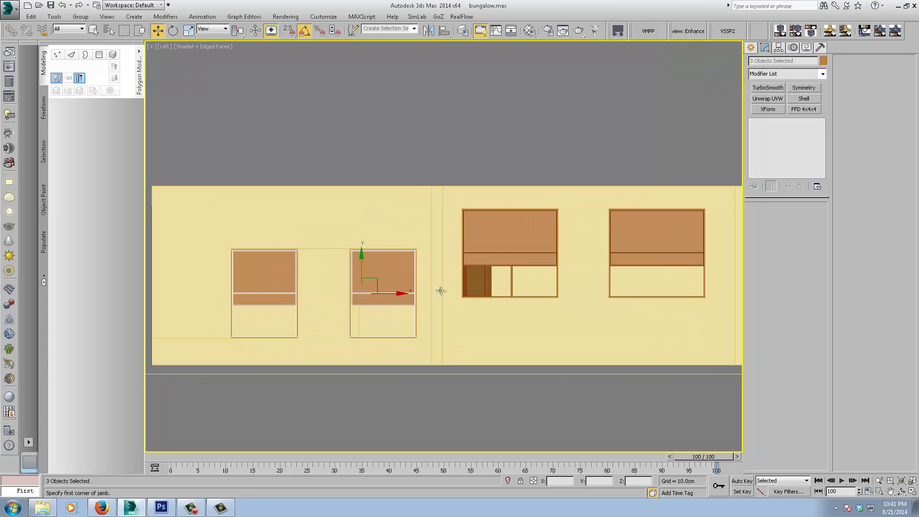
pyautogui.press('F3')
pyautogui.moveTo(386, 283); pyautogui.dragTo(408, 272, button='middle')
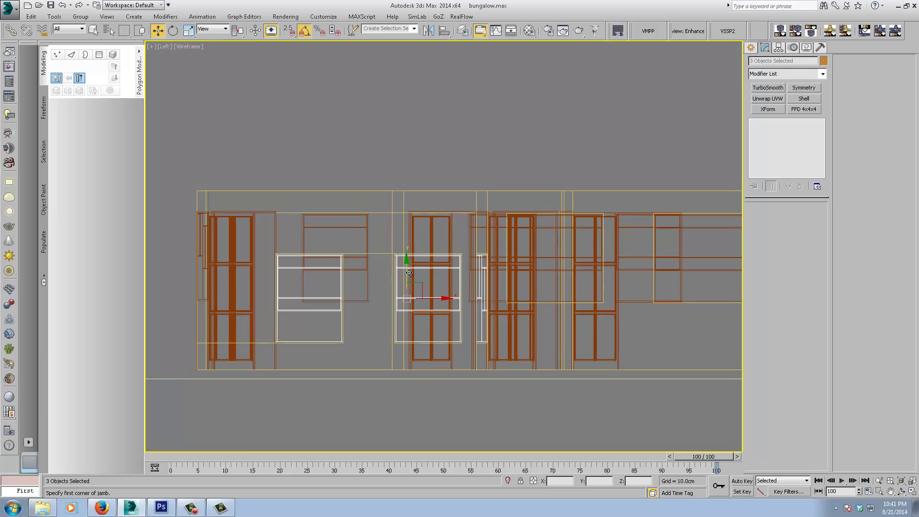
pyautogui.moveTo(406, 274); pyautogui.dragTo(407, 231)
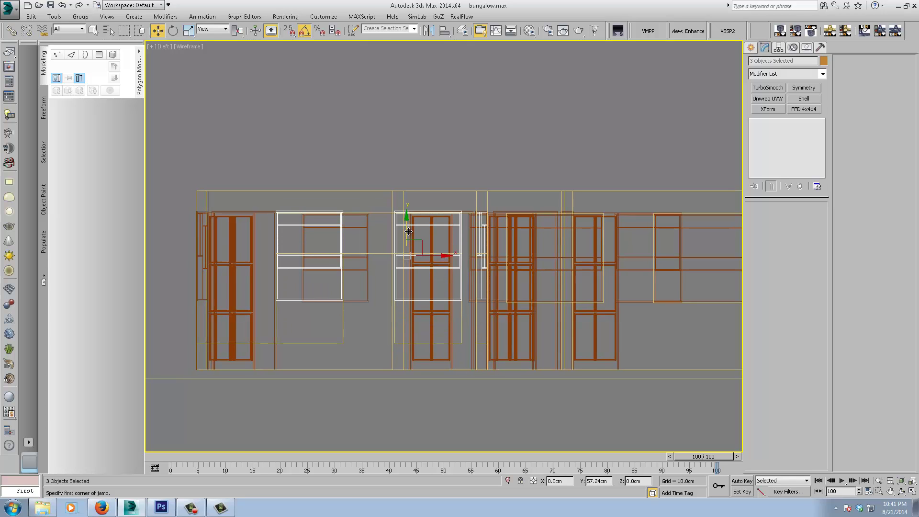
# Lower the three selected windows slightly in the Left view to line up their tops with the door tops.
pyautogui.moveTo(414, 282); pyautogui.dragTo(381, 283, button='middle')
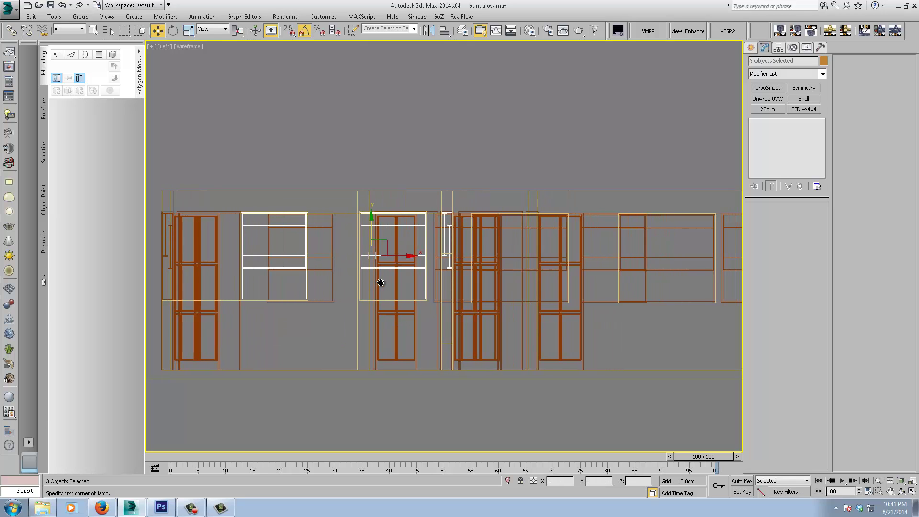
pyautogui.moveTo(371, 224); pyautogui.dragTo(371, 229)
pyautogui.moveTo(456, 305); pyautogui.dragTo(421, 297, button='middle')
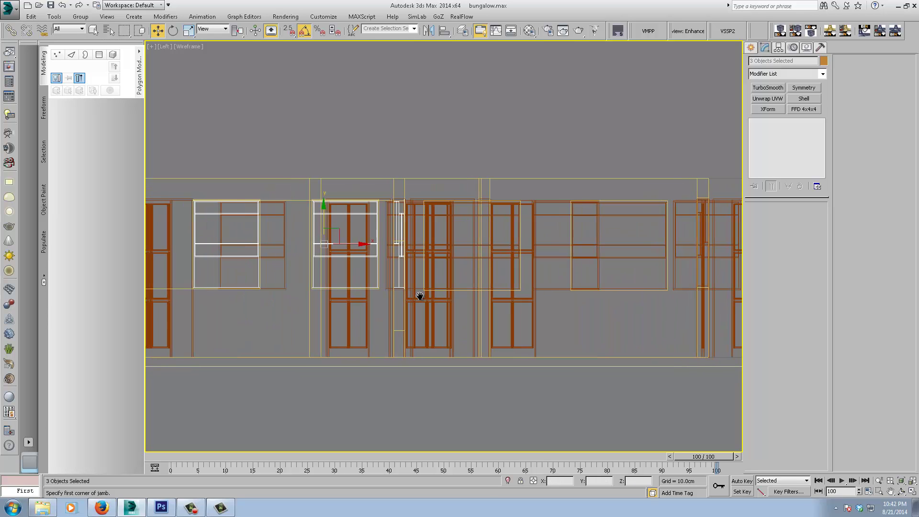
# Select all objects on the walls layer in a shaded 3D view and turn off their see-through display.
pyautogui.press('F3')
pyautogui.scroll(-2, 480, 316)
pyautogui.keyDown('alt'); pyautogui.moveTo(489, 326); pyautogui.dragTo(473, 348, button='middle'); pyautogui.keyUp('alt')
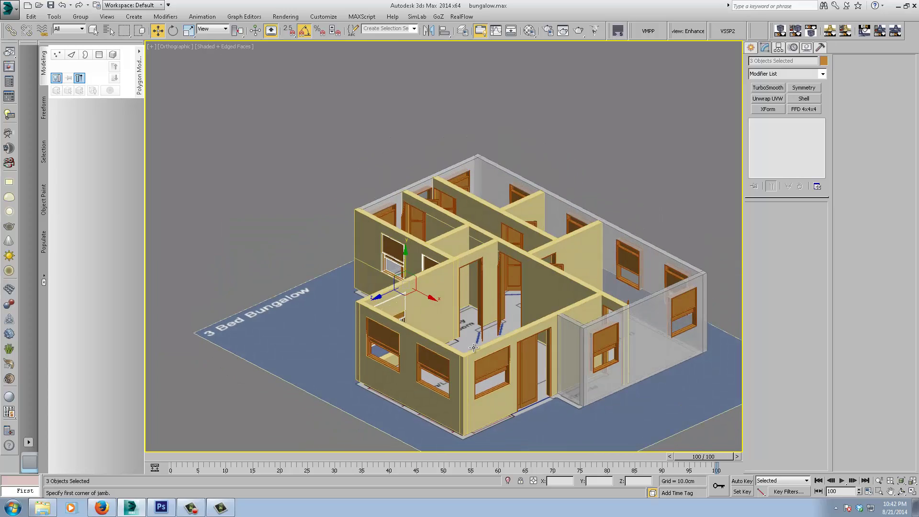
pyautogui.click(463, 31)
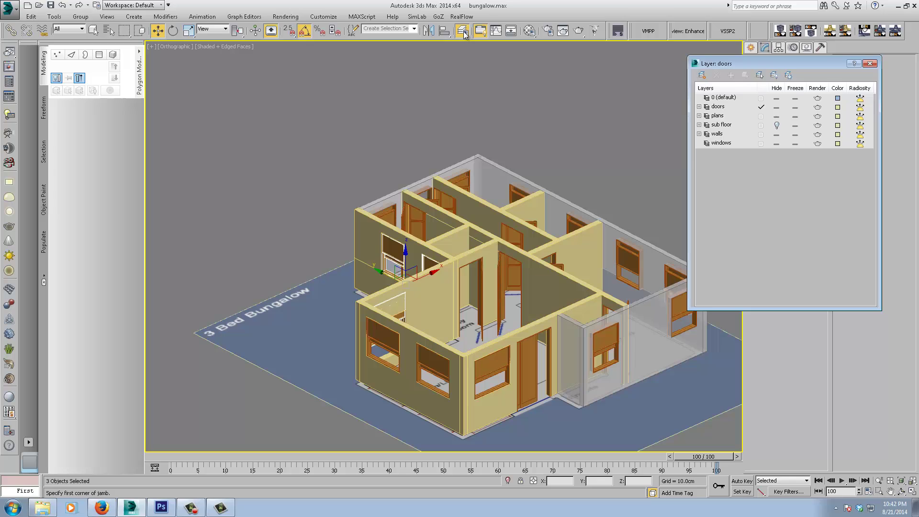
pyautogui.rightClick(721, 137)
pyautogui.click(756, 233)
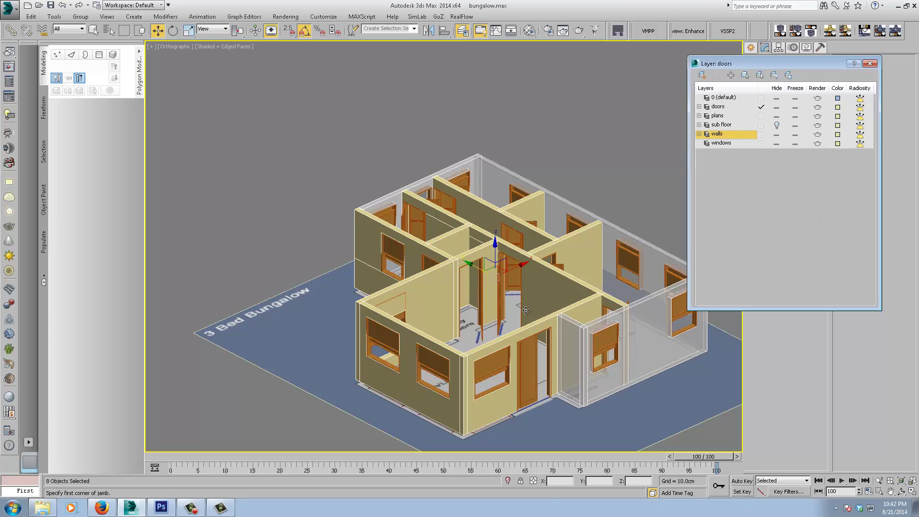
pyautogui.hotkey('alt', 'x')
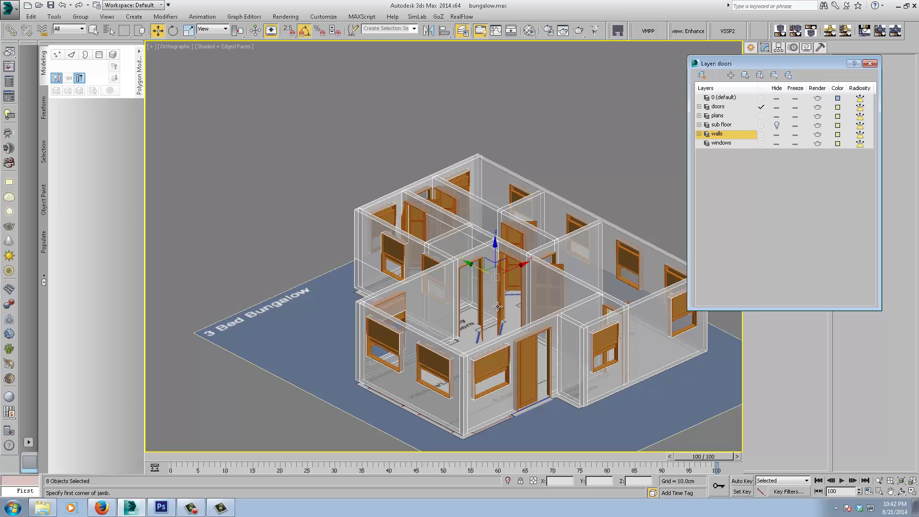
pyautogui.hotkey('alt', 'x')
# Add the remaining see-through long exterior wall to the walls layer and turn off its see-through display.
pyautogui.moveTo(548, 284); pyautogui.dragTo(466, 281, button='middle')
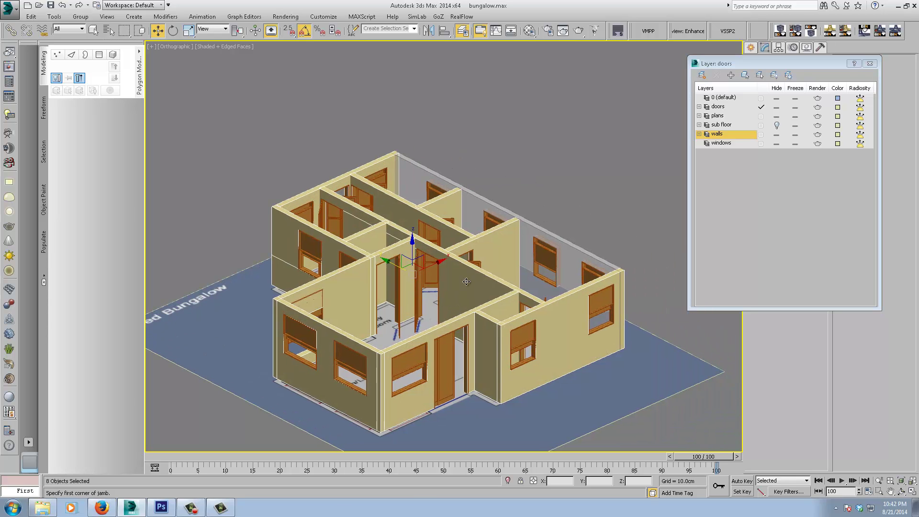
pyautogui.click(530, 229)
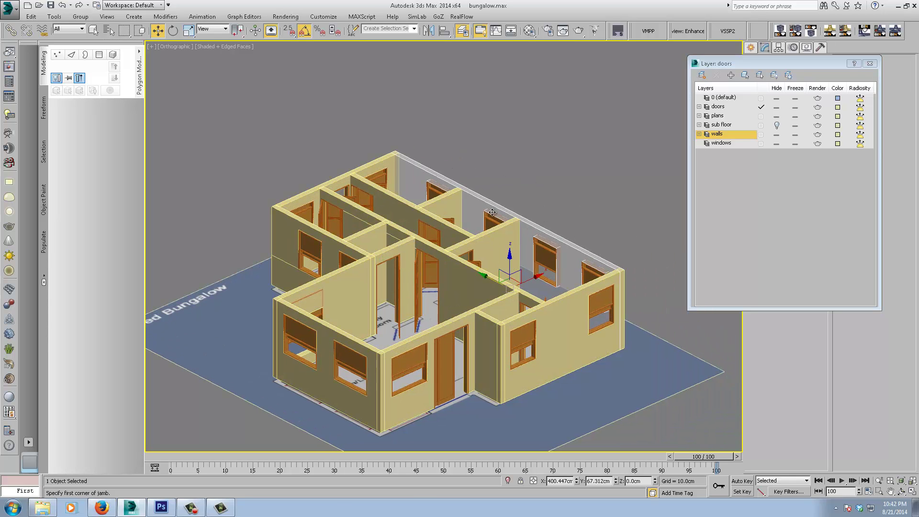
pyautogui.click(730, 75)
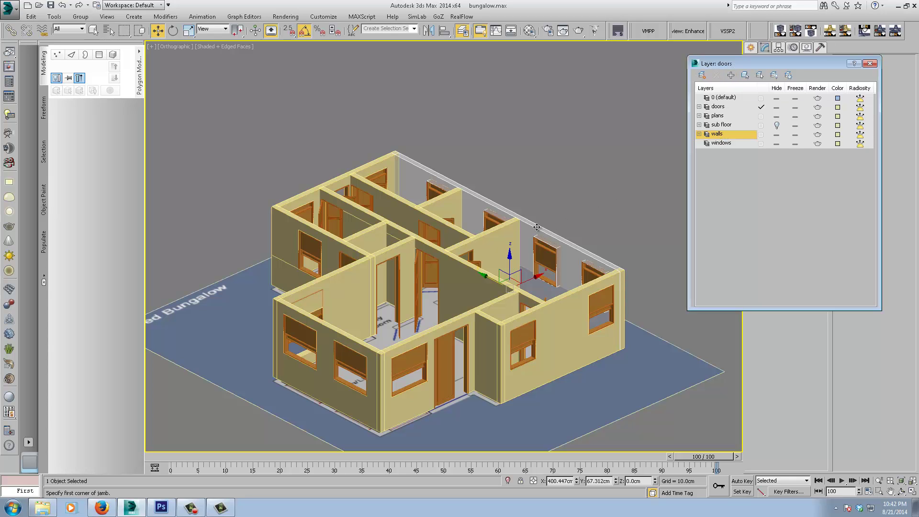
pyautogui.hotkey('alt', 'x')
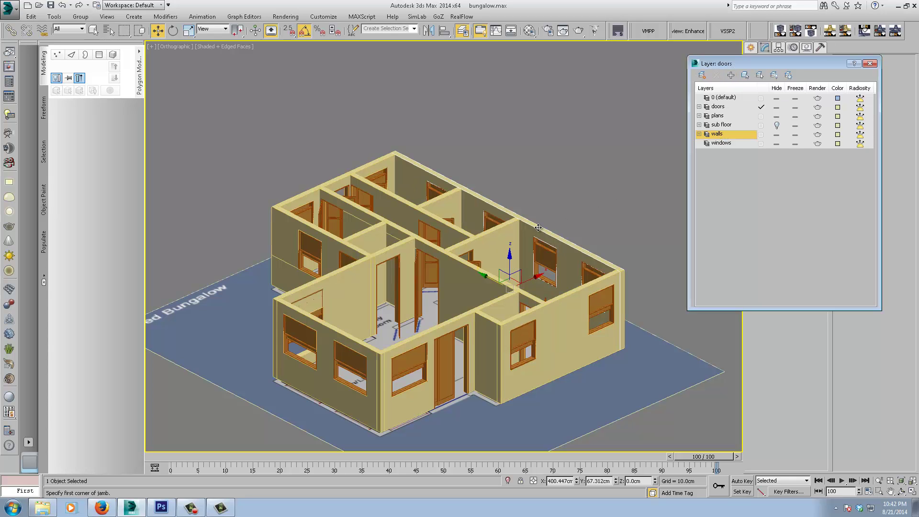
pyautogui.click(779, 134)
pyautogui.click(779, 134)
# Move the 130 cm wide window along the recessed wall so that its wall opening updates to fit it.
pyautogui.keyDown('alt'); pyautogui.moveTo(436, 328); pyautogui.dragTo(526, 315, button='middle'); pyautogui.keyUp('alt')
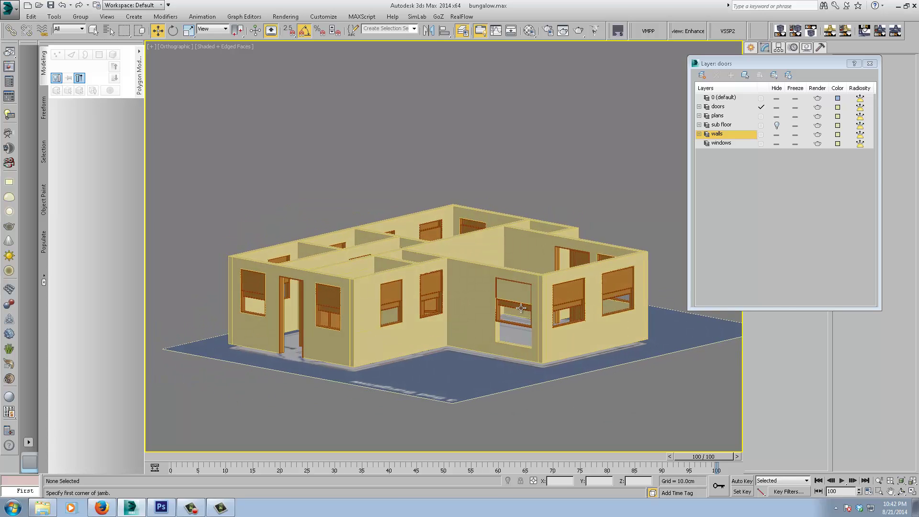
pyautogui.click(521, 308)
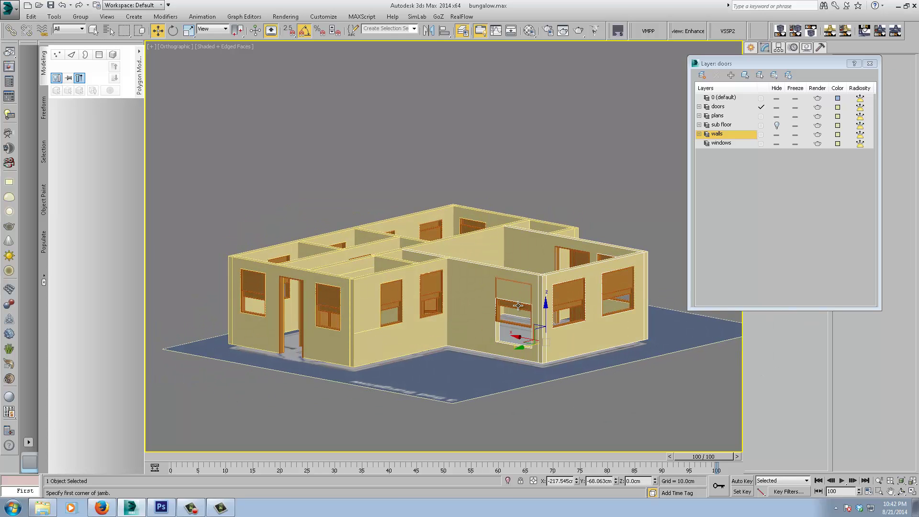
pyautogui.scroll(5, 500, 303)
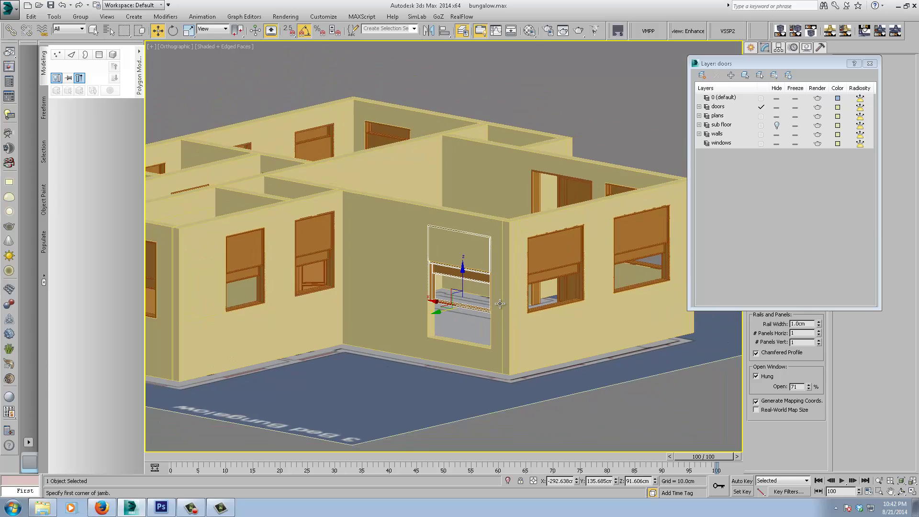
pyautogui.moveTo(454, 292)
pyautogui.keyDown('alt'); pyautogui.mouseDown(button='middle')
pyautogui.moveTo(421, 297)
pyautogui.moveTo(478, 297)
pyautogui.moveTo(467, 299)
pyautogui.mouseUp(button='middle'); pyautogui.keyUp('alt')
pyautogui.moveTo(463, 300); pyautogui.dragTo(417, 294)
pyautogui.moveTo(379, 344)
pyautogui.mouseDown(button='middle')
pyautogui.moveTo(407, 341)
pyautogui.moveTo(377, 337)
pyautogui.mouseUp(button='middle')
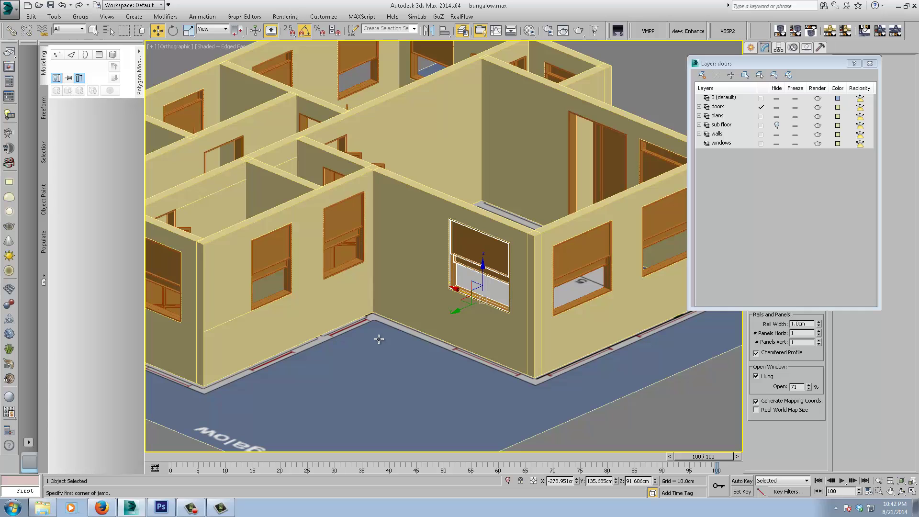
# Make the recessed wall and the adjoining exterior wall with the two 90 cm windows see-through.
pyautogui.click(407, 294)
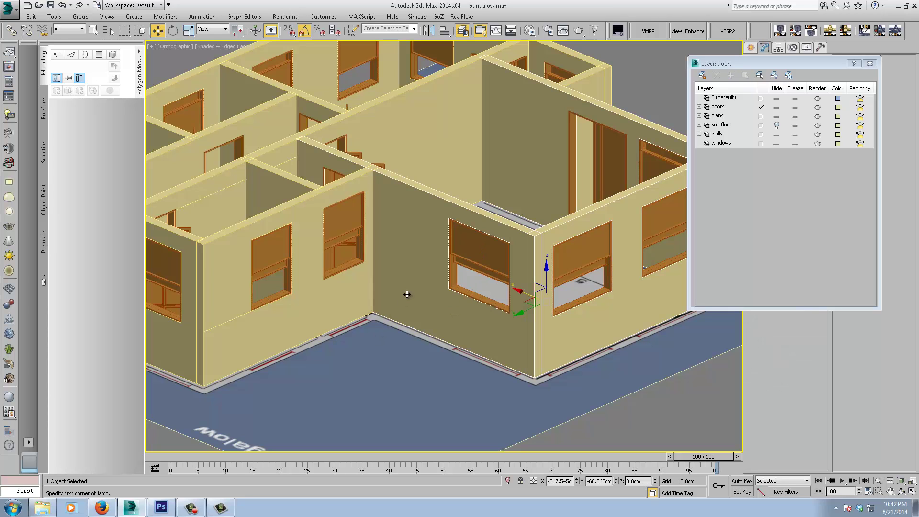
pyautogui.keyDown('ctrl'); pyautogui.click(331, 303); pyautogui.keyUp('ctrl')
pyautogui.hotkey('alt', 'x')
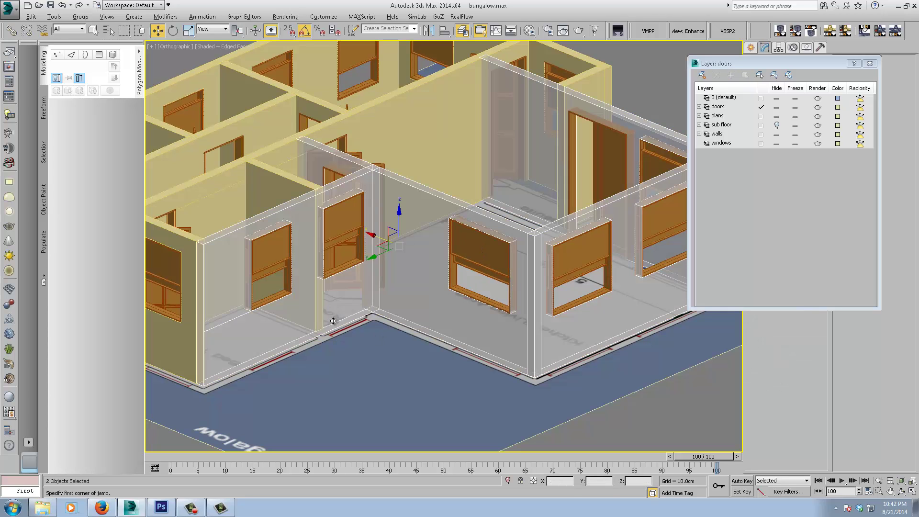
# Shift the 130 cm wide window along the Kitchen/Living Area wall in the Top view to match its floor plan marking.
pyautogui.moveTo(339, 327); pyautogui.dragTo(422, 394, button='middle')
pyautogui.press('t')
pyautogui.scroll(4, 470, 264)
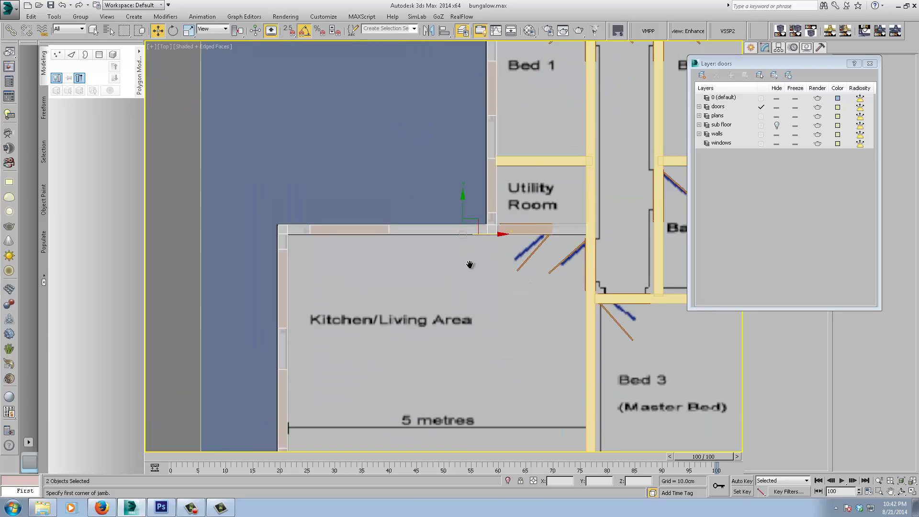
pyautogui.moveTo(456, 261); pyautogui.dragTo(536, 192, button='middle')
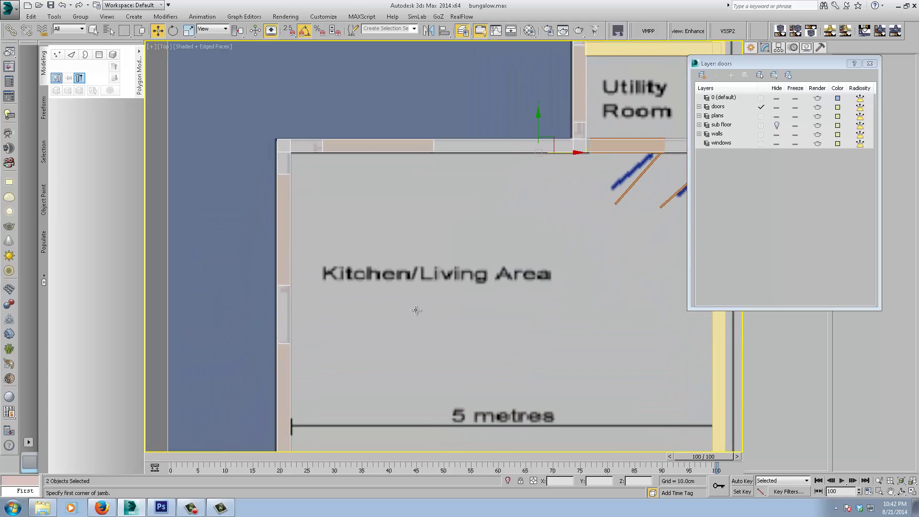
pyautogui.keyDown('alt'); pyautogui.moveTo(416, 310); pyautogui.dragTo(469, 294, button='middle'); pyautogui.keyUp('alt')
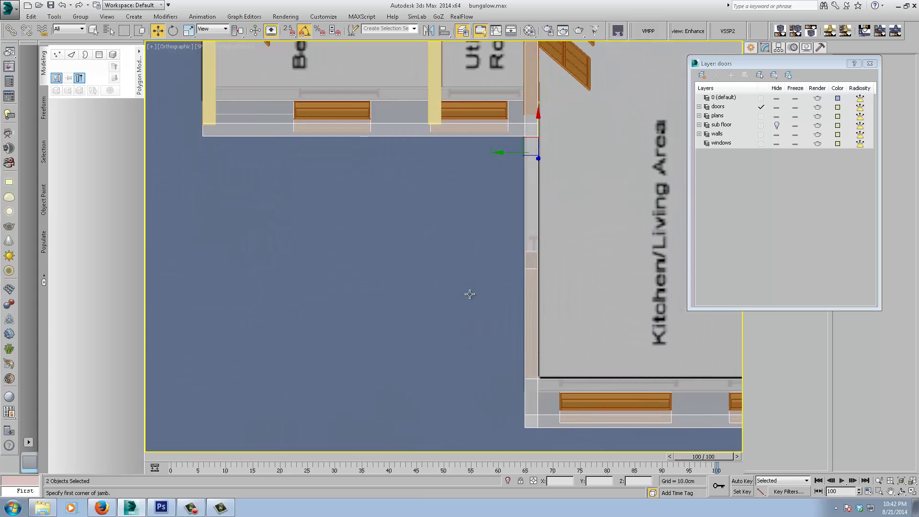
pyautogui.click(521, 302)
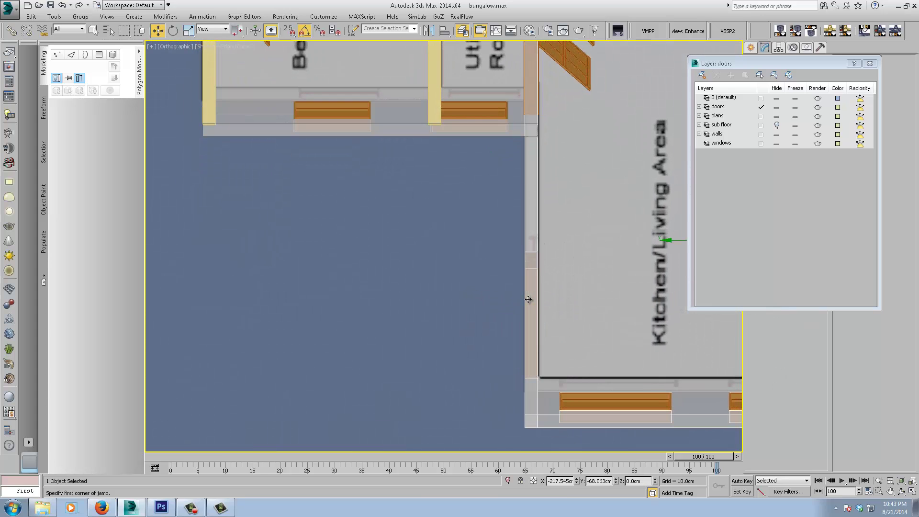
pyautogui.click(526, 302)
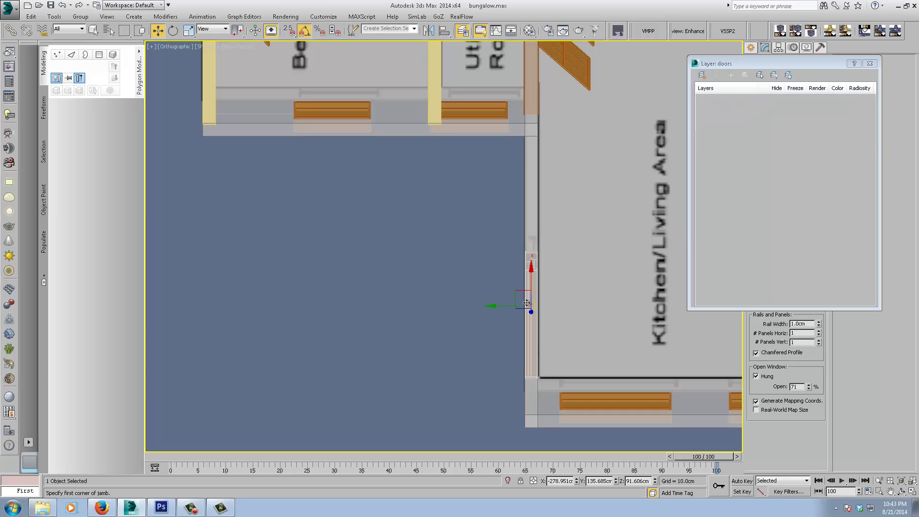
pyautogui.moveTo(471, 306); pyautogui.dragTo(426, 289, button='middle')
pyautogui.press('t')
pyautogui.press('z')
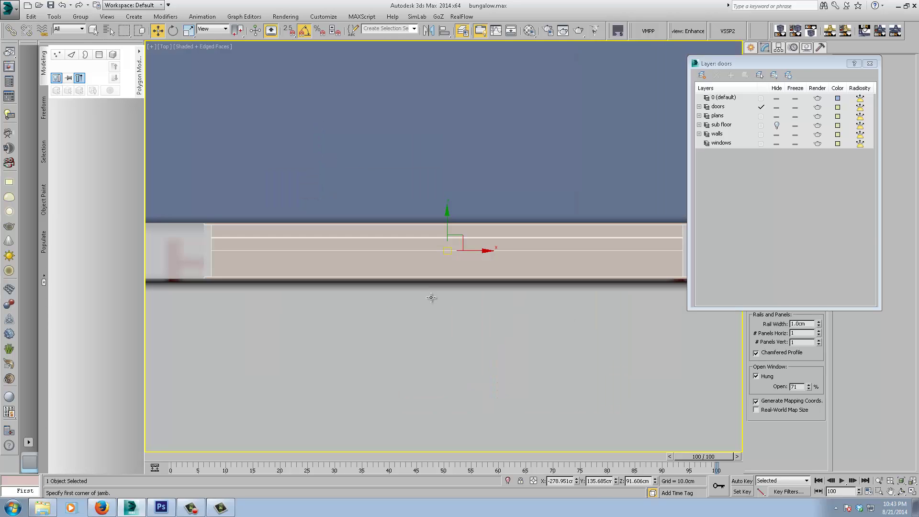
pyautogui.scroll(-2, 507, 311)
pyautogui.moveTo(507, 311); pyautogui.dragTo(443, 269, button='middle')
pyautogui.scroll(-6, 483, 297)
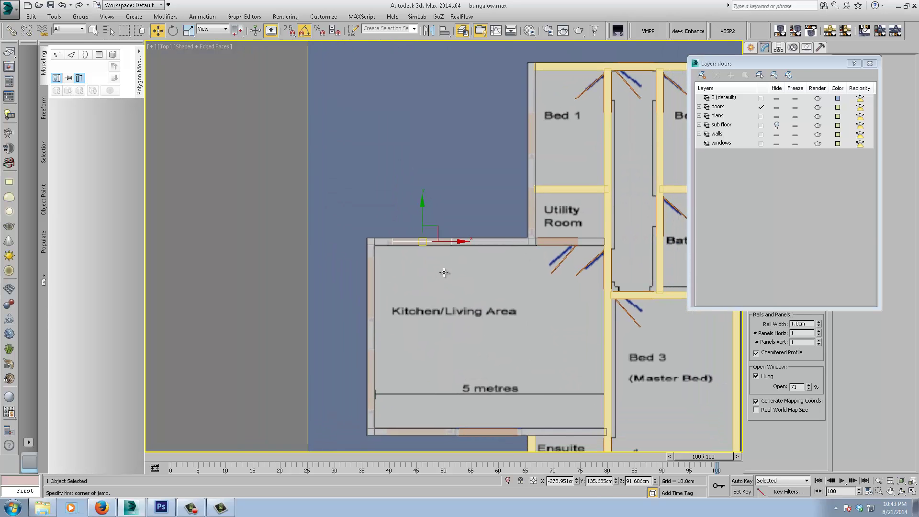
pyautogui.scroll(3, 436, 232)
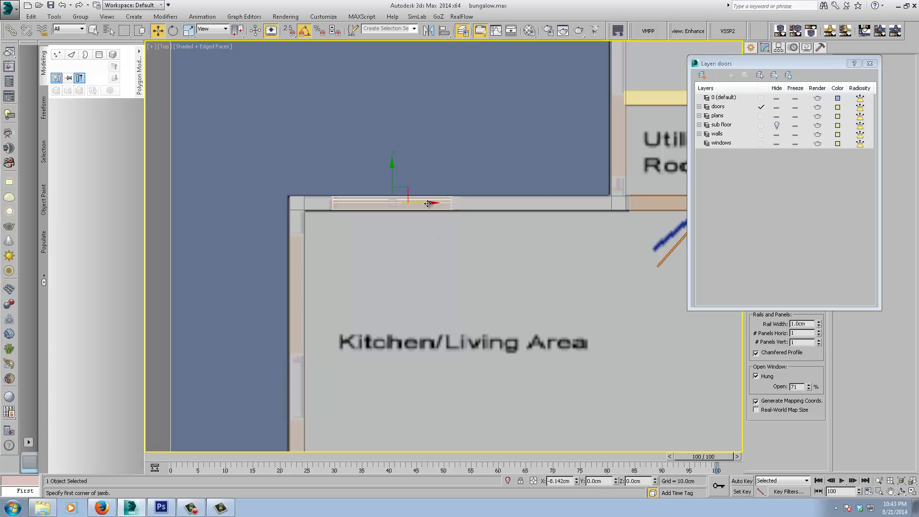
pyautogui.moveTo(537, 210); pyautogui.dragTo(421, 326, button='middle')
pyautogui.click(499, 255)
pyautogui.doubleClick(499, 256)
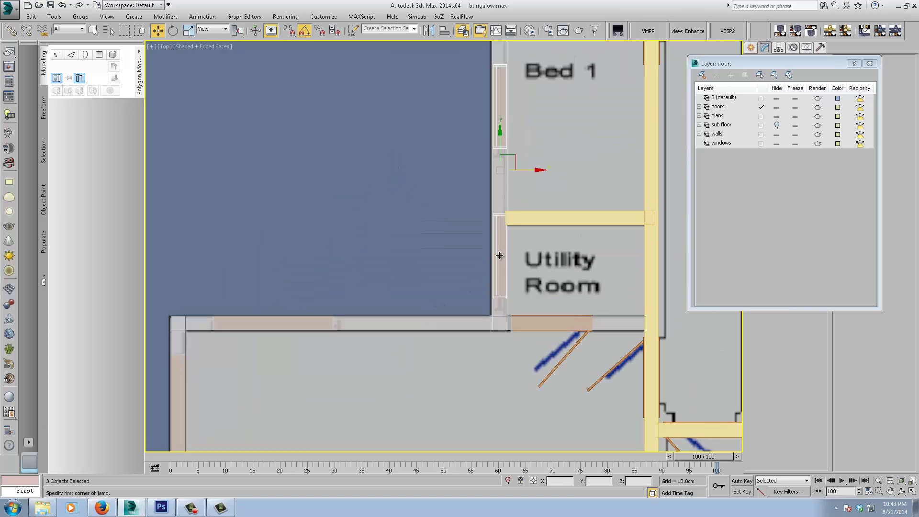
pyautogui.moveTo(501, 142); pyautogui.dragTo(504, 155)
pyautogui.rightClick(504, 155)
# Align the Utility Room window with its marked opening on the floor plan by moving it along the wall.
pyautogui.click(498, 231)
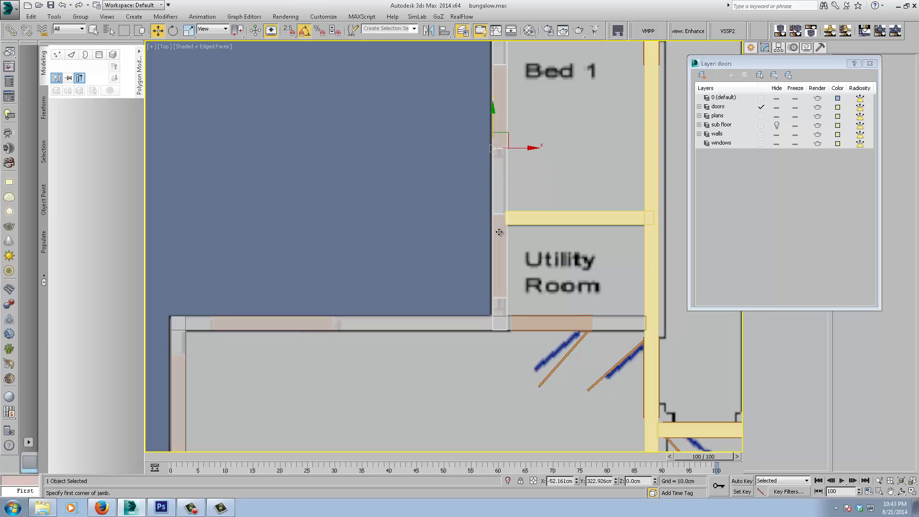
pyautogui.click(499, 231)
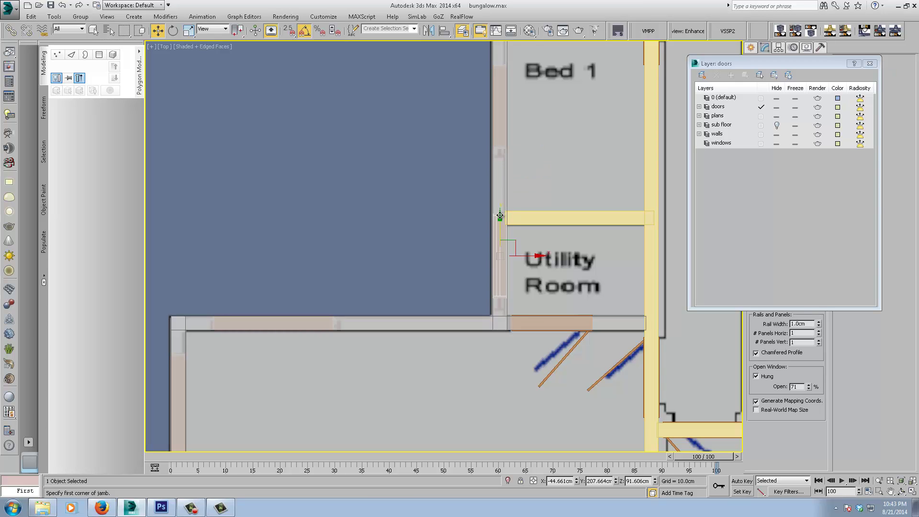
pyautogui.moveTo(500, 221); pyautogui.dragTo(501, 234)
# Move the Bed 1 window along its wall to match the opening marked on the floor plan.
pyautogui.moveTo(491, 163); pyautogui.dragTo(471, 281, button='middle')
pyautogui.click(483, 223)
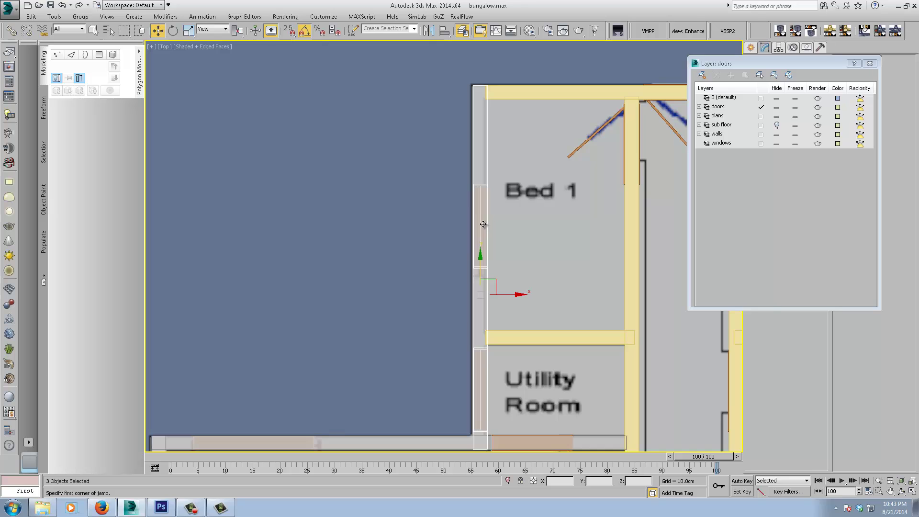
pyautogui.click(483, 224)
pyautogui.moveTo(481, 201); pyautogui.dragTo(481, 207)
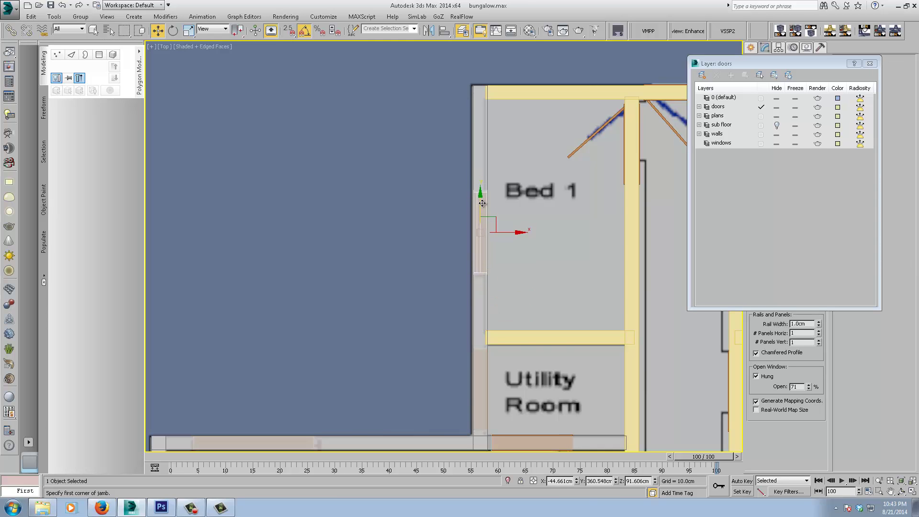
# Turn off the see-through display of the Bed 1 exterior wall and the adjoining Kitchen/Living Area walls.
pyautogui.keyDown('alt'); pyautogui.moveTo(383, 313); pyautogui.dragTo(498, 250, button='middle'); pyautogui.keyUp('alt')
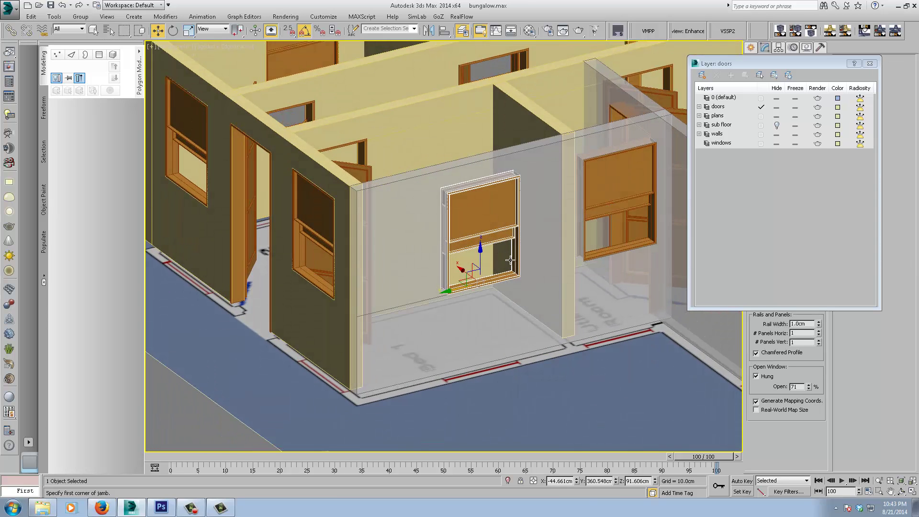
pyautogui.scroll(-5, 510, 259)
pyautogui.click(499, 301)
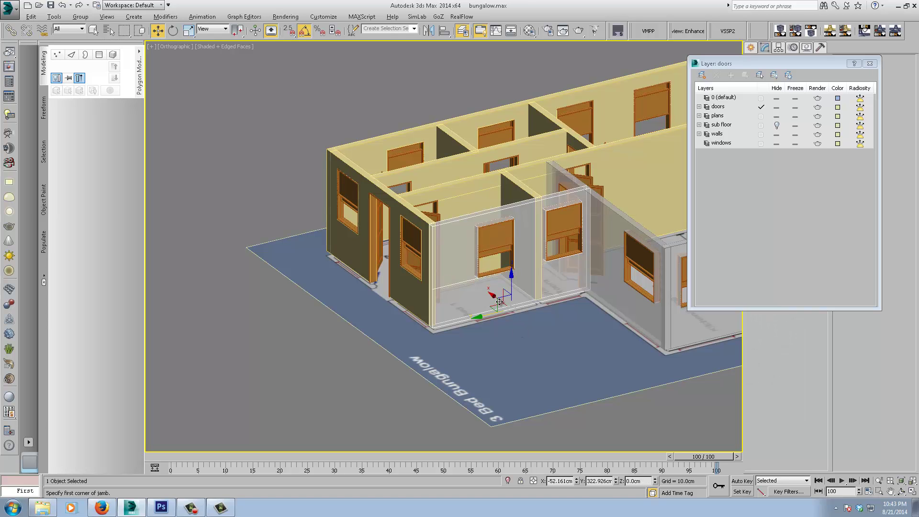
pyautogui.hotkey('alt', 'x')
pyautogui.click(613, 289)
pyautogui.hotkey('alt', 'x')
# Examine the finished bungalow from several angles, checking the windows and doors in all the walls.
pyautogui.moveTo(610, 318); pyautogui.dragTo(476, 295, button='middle')
pyautogui.keyDown('alt'); pyautogui.moveTo(477, 295); pyautogui.dragTo(491, 287, button='middle'); pyautogui.keyUp('alt')
pyautogui.scroll(2, 491, 287)
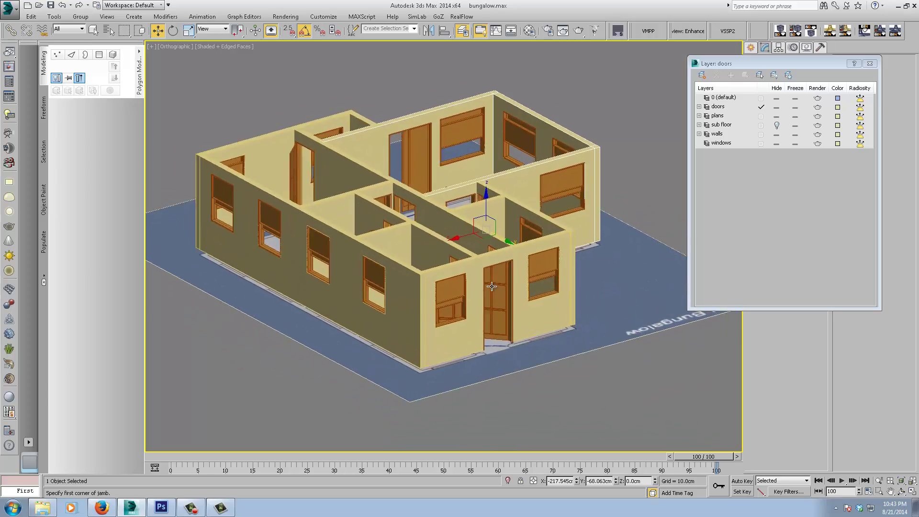
pyautogui.scroll(-2, 491, 286)
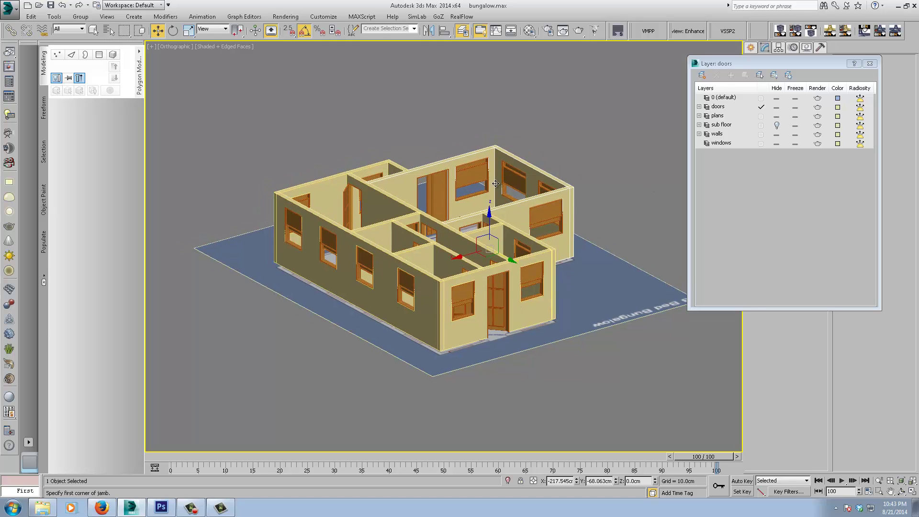
pyautogui.moveTo(494, 305); pyautogui.dragTo(425, 317, button='middle')
pyautogui.click(613, 199)
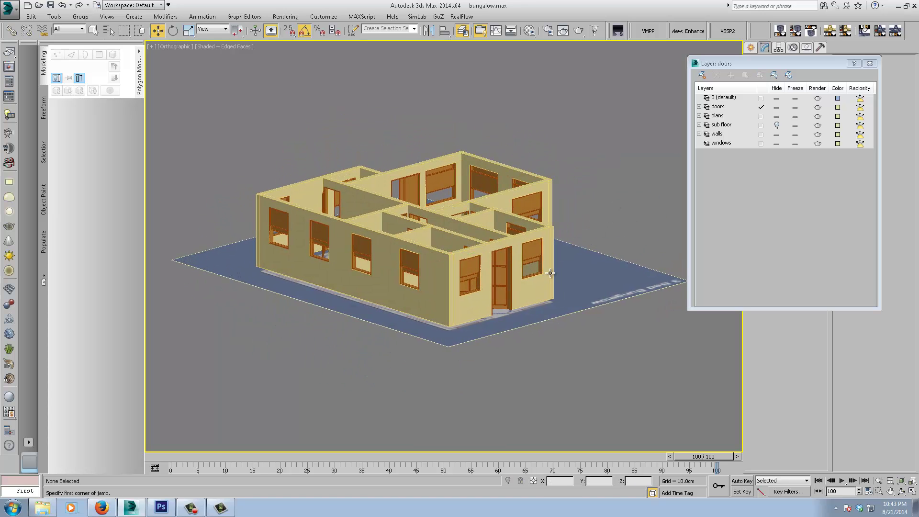
pyautogui.moveTo(550, 273)
pyautogui.keyDown('alt'); pyautogui.mouseDown(button='middle')
pyautogui.moveTo(509, 291)
pyautogui.moveTo(556, 275)
pyautogui.mouseUp(button='middle'); pyautogui.keyUp('alt')
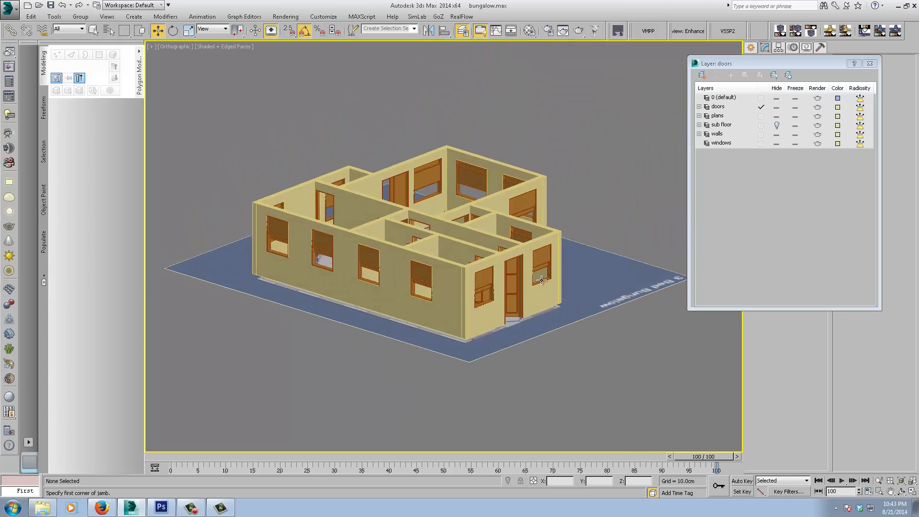
pyautogui.scroll(4, 519, 286)
pyautogui.scroll(-3, 471, 286)
pyautogui.keyDown('alt'); pyautogui.moveTo(471, 287); pyautogui.dragTo(468, 249, button='middle'); pyautogui.keyUp('alt')
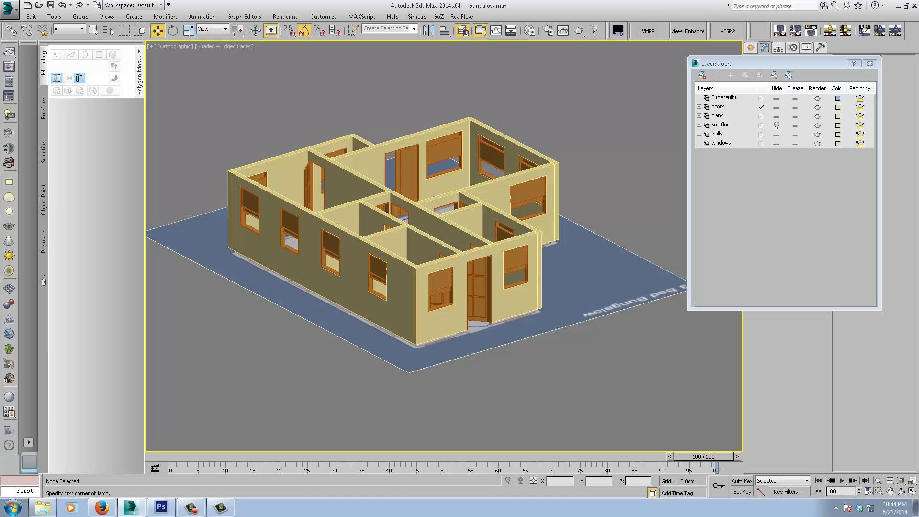
pyautogui.keyDown('alt'); pyautogui.moveTo(540, 304); pyautogui.dragTo(474, 268, button='middle'); pyautogui.keyUp('alt')
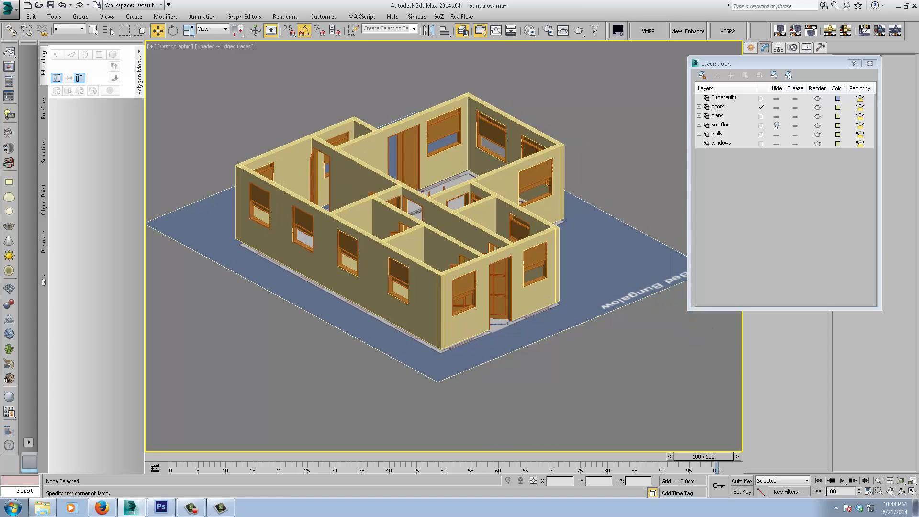